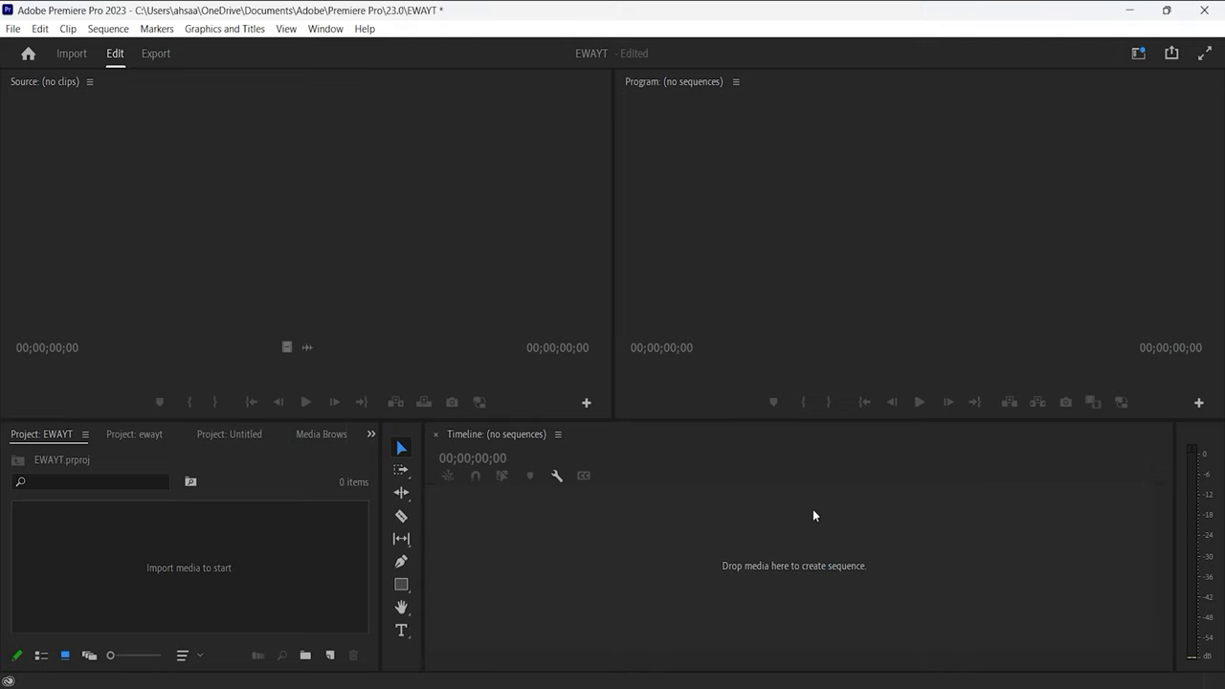
Step: Click through the timeline, Program Monitor and Project panels of the current project
left_click_drag(815, 381, 588, 498)
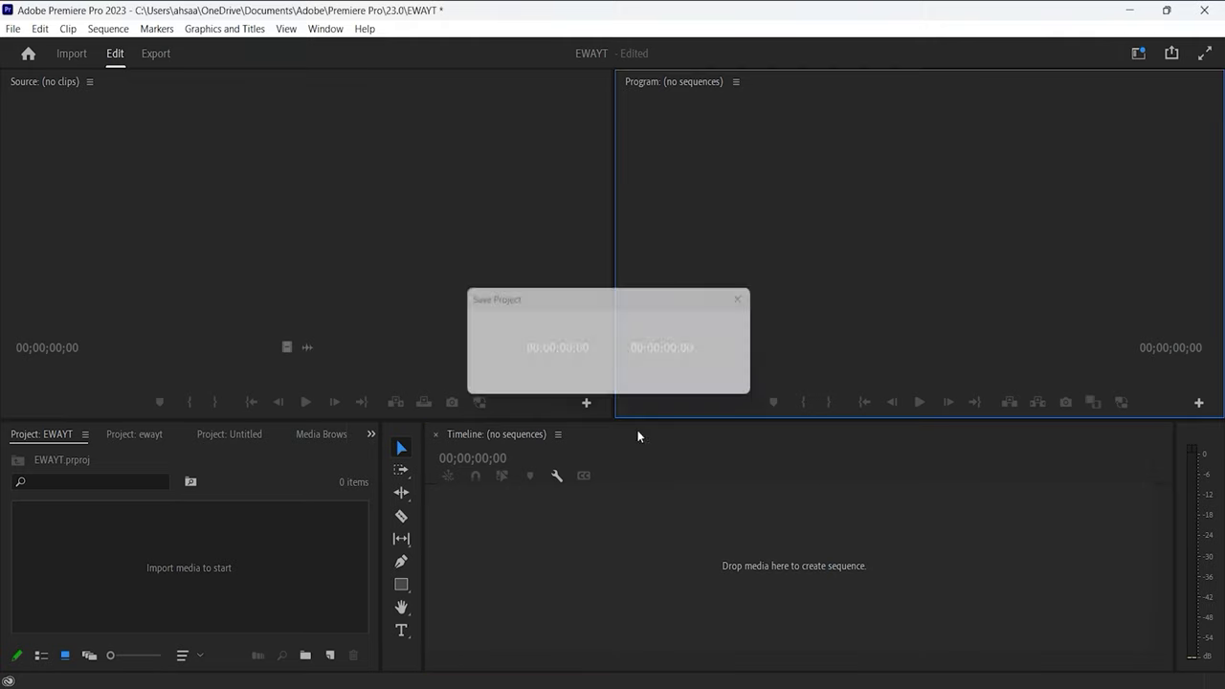
left_click(604, 493)
left_click(476, 328)
left_click(764, 296)
left_click(331, 469)
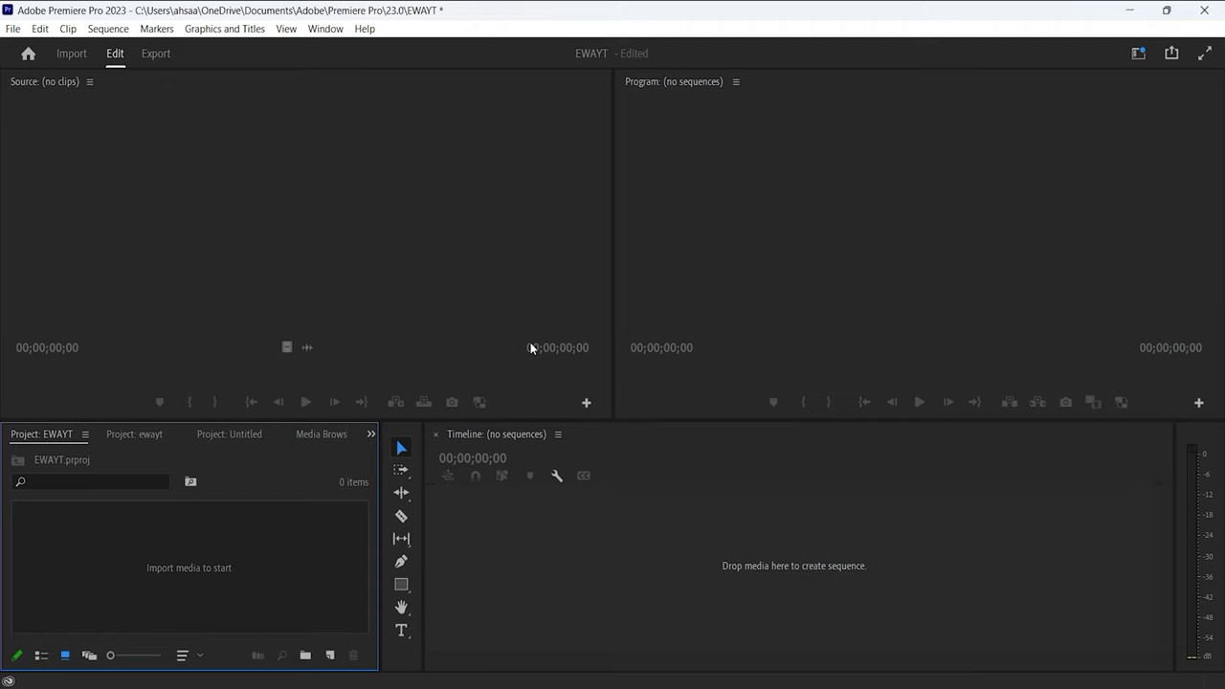
left_click(531, 303)
left_click(916, 284)
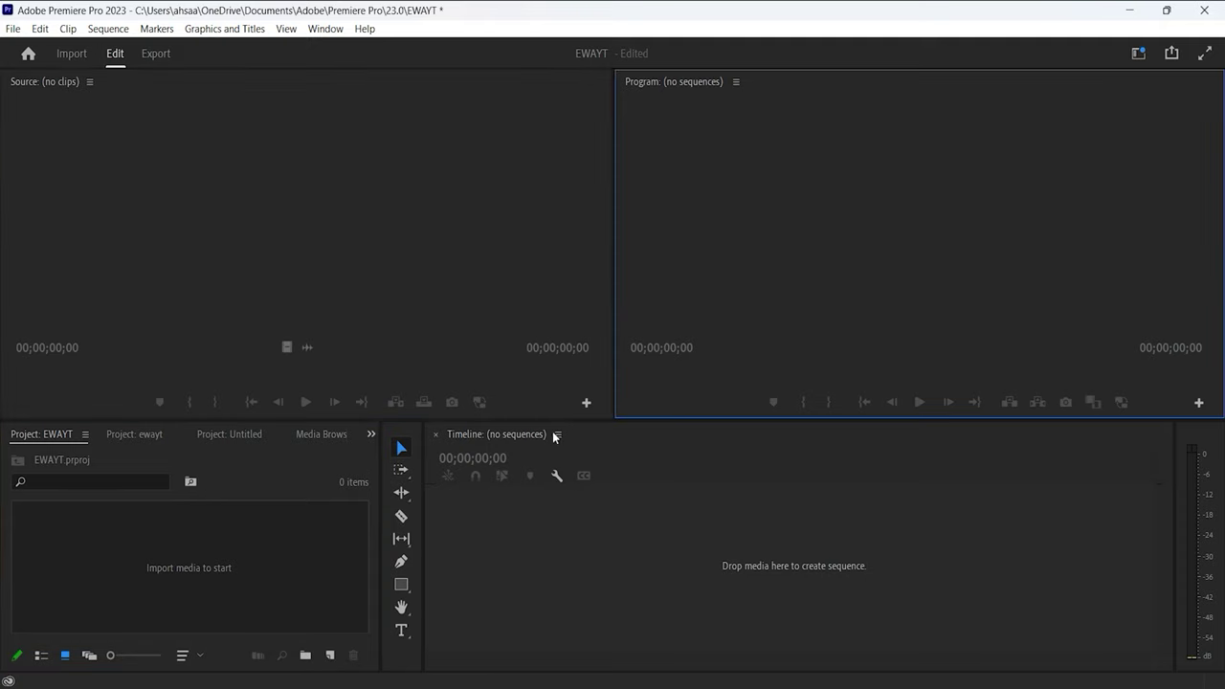
Step: Create a new project named EWAYT, replacing the existing EWAYT file
left_click(13, 29)
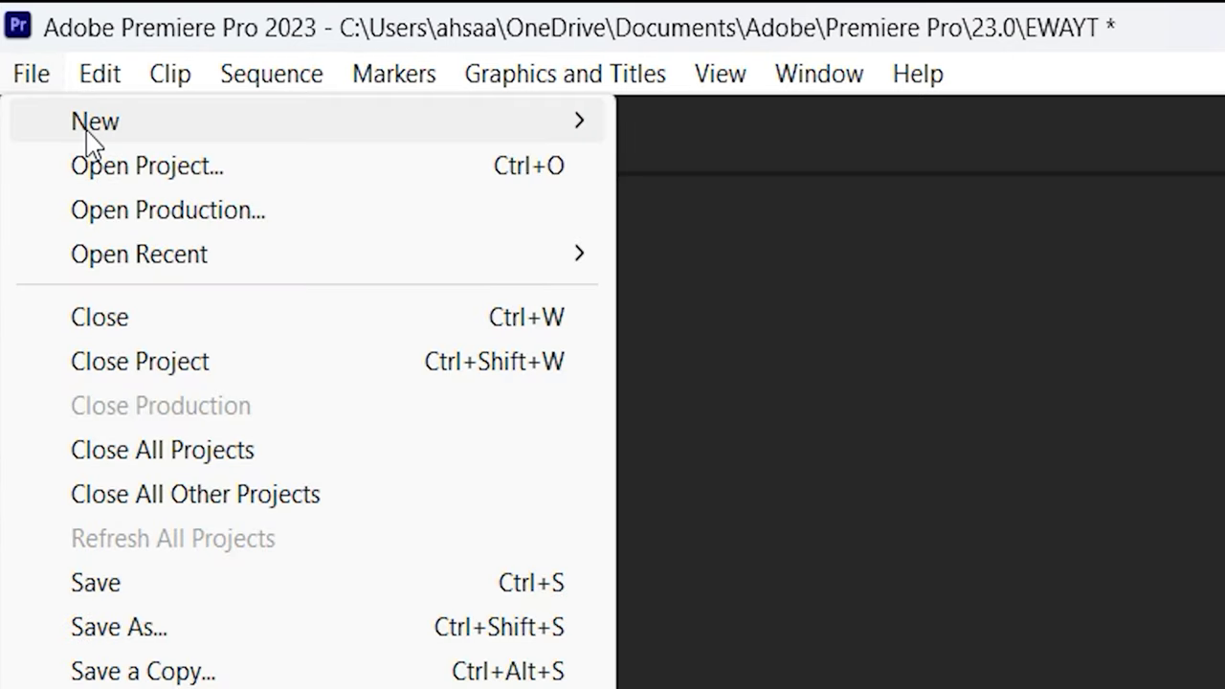
mouse_move(90, 134)
left_click(650, 125)
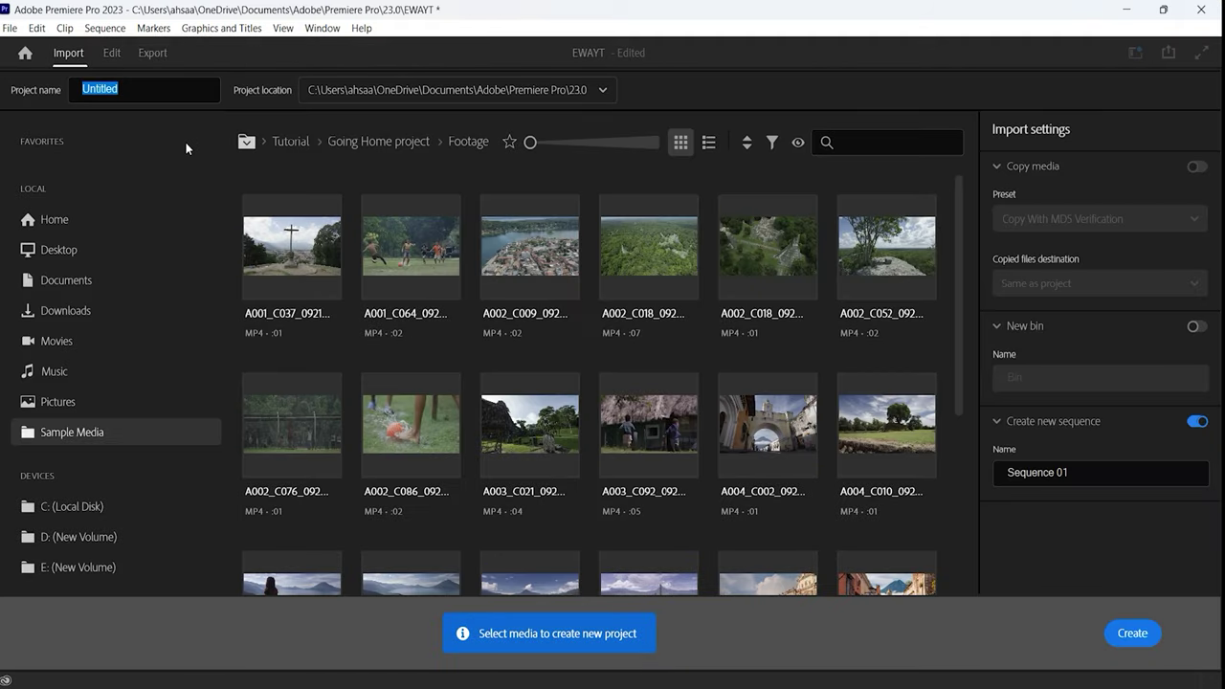
type("EWAYT")
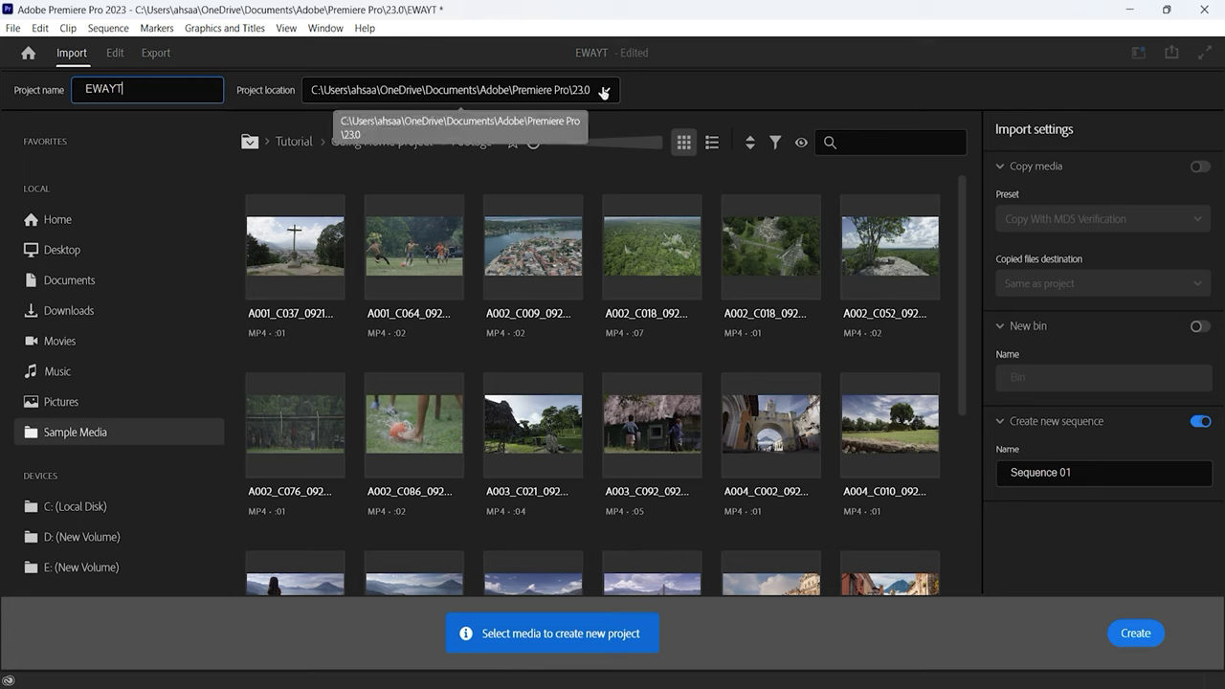
left_click(1138, 638)
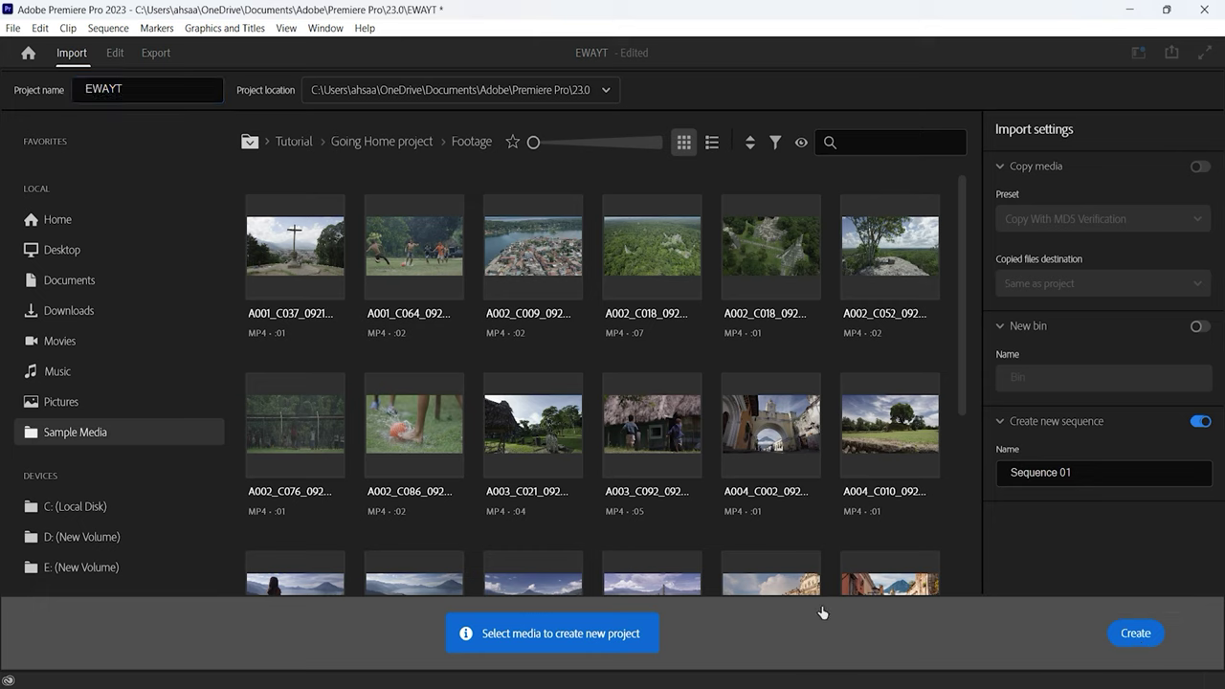
left_click(685, 374)
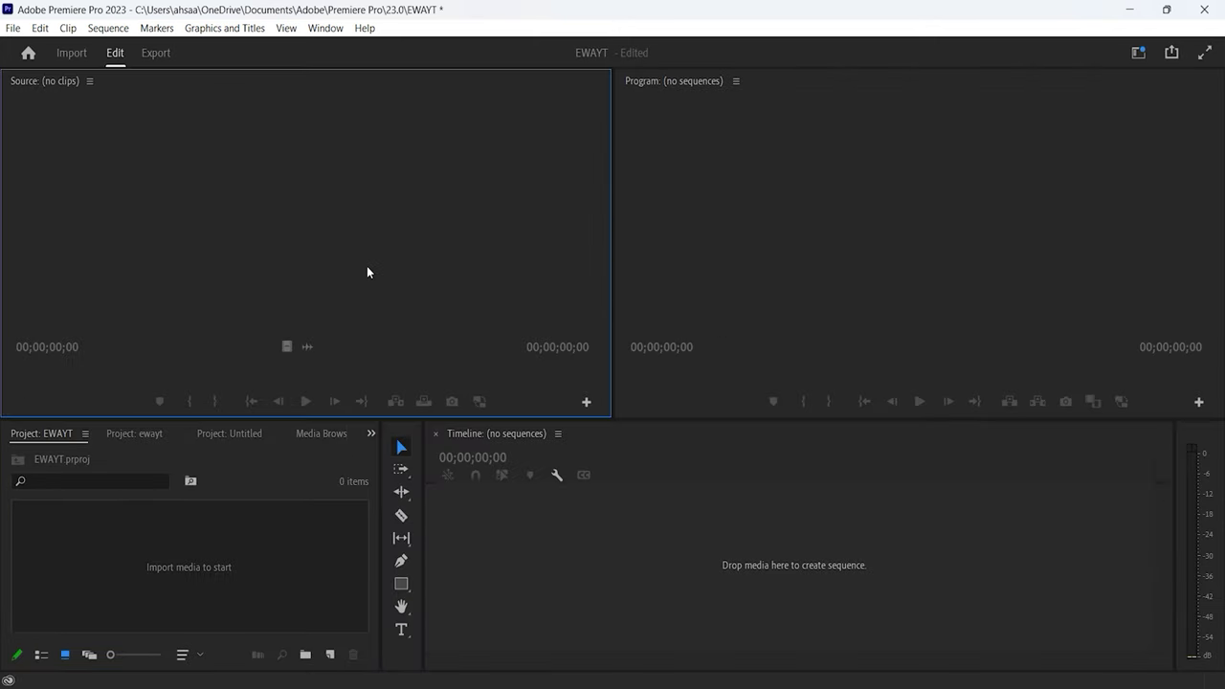
Step: Open the General tab of Project Settings from the File menu
left_click(14, 28)
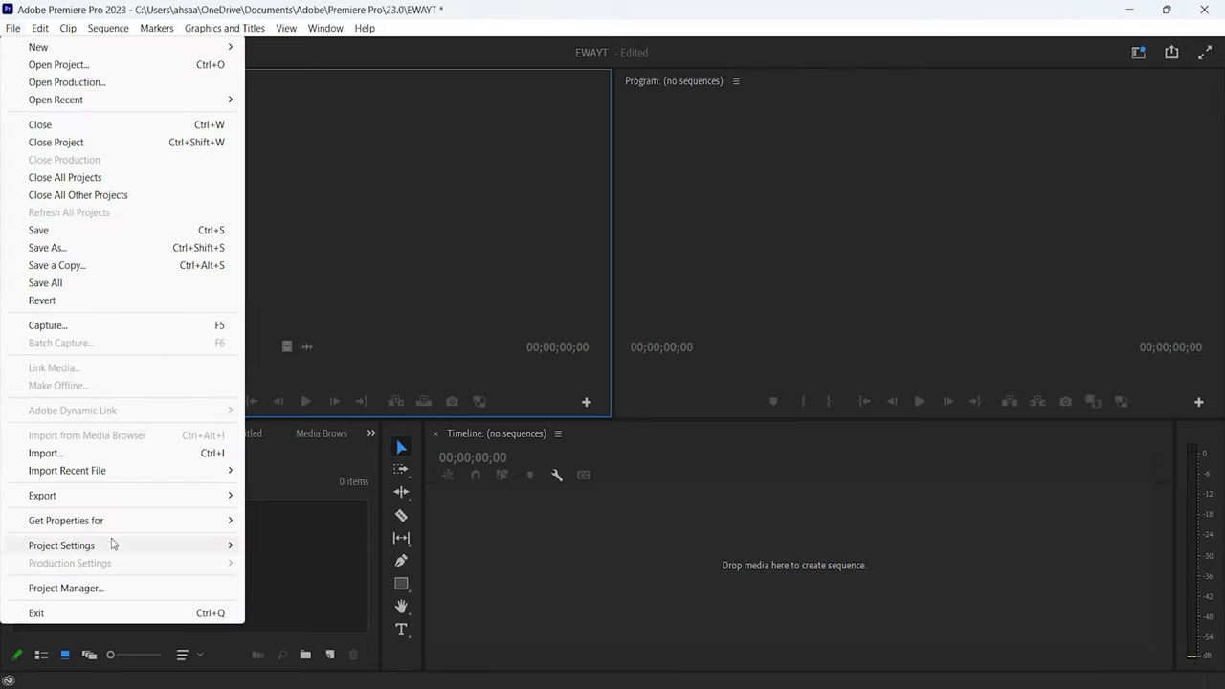
mouse_move(108, 539)
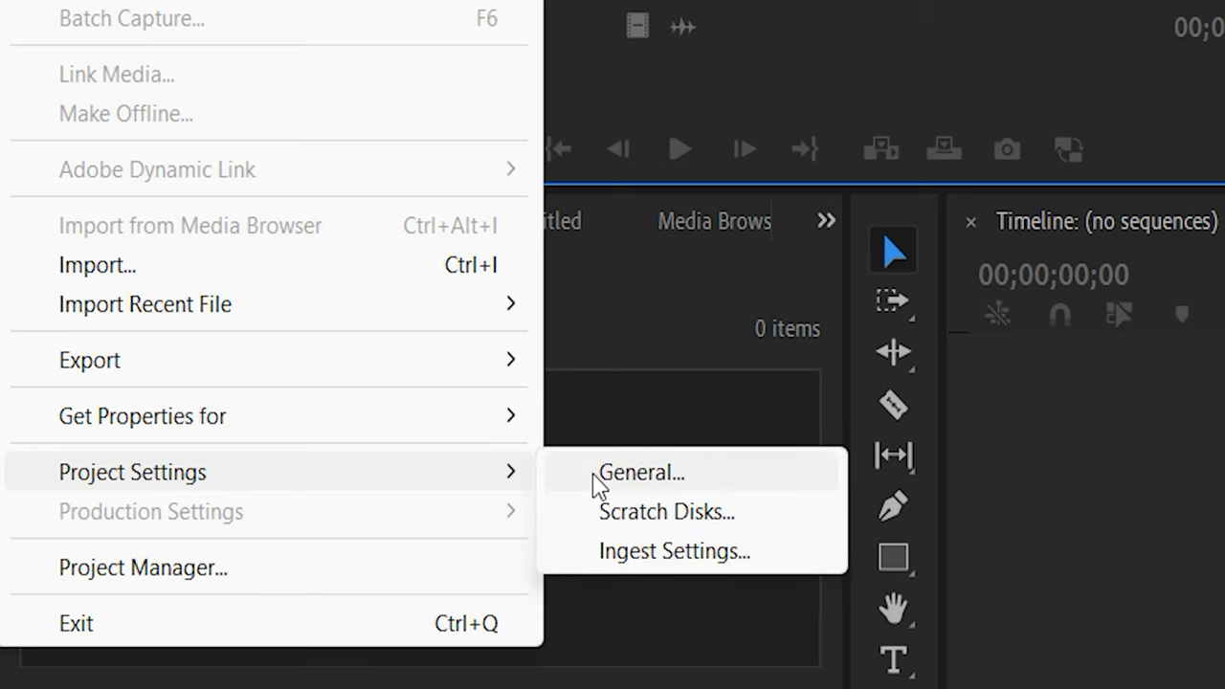
left_click(603, 474)
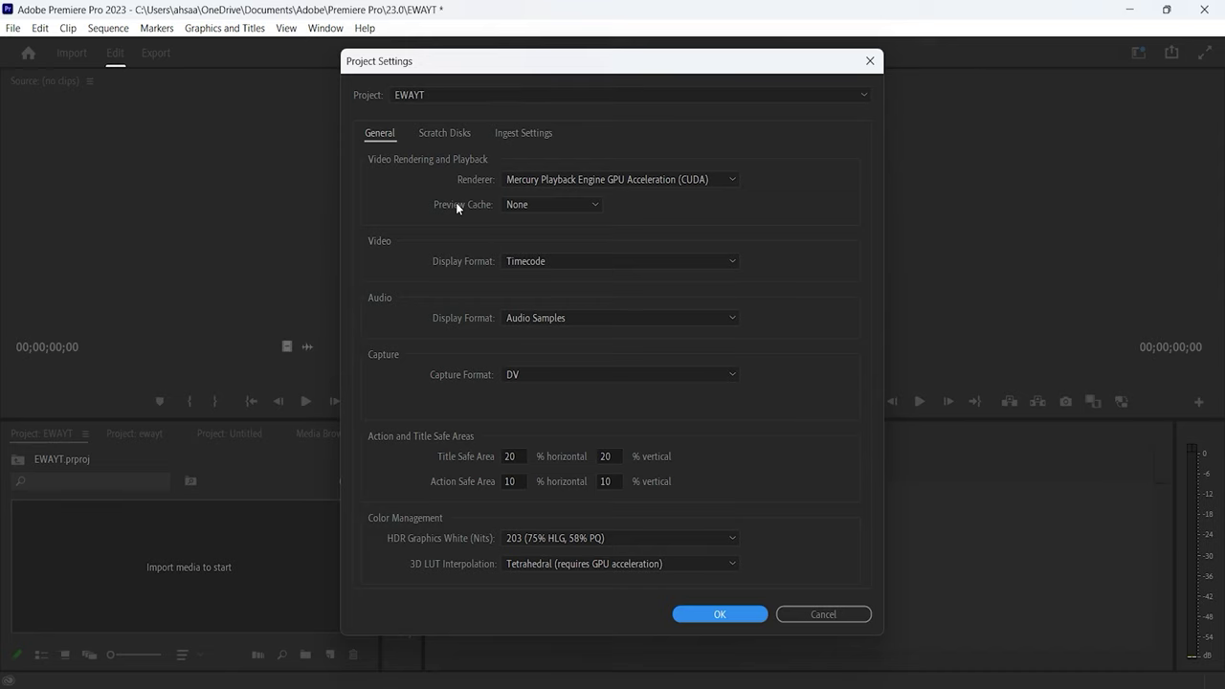
Step: Set the renderer to GPU Acceleration (OpenCL), then to Mercury Playback Engine Software Only
left_click(560, 182)
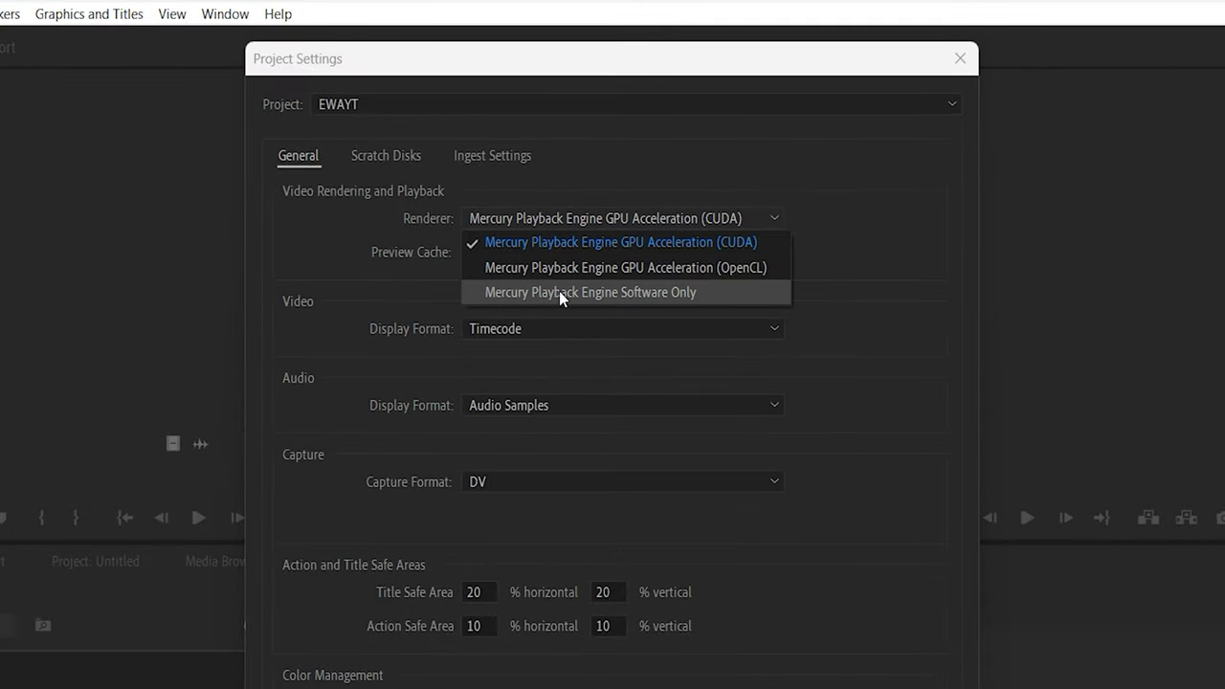
left_click(601, 270)
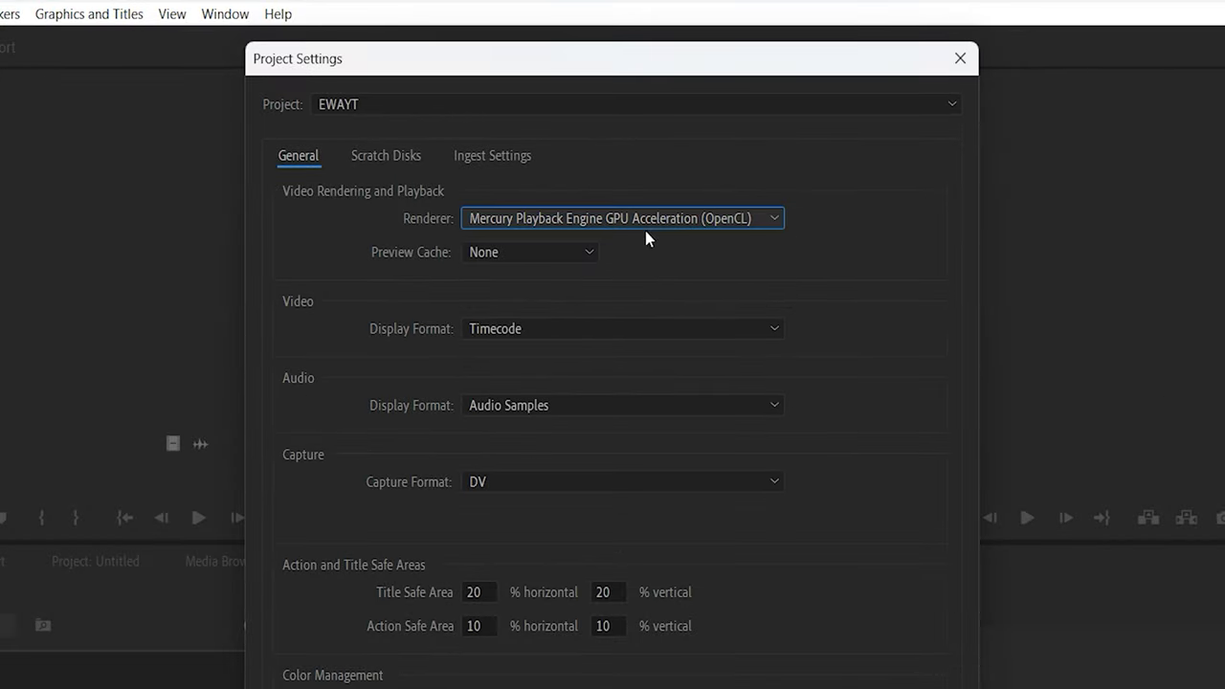
left_click(651, 222)
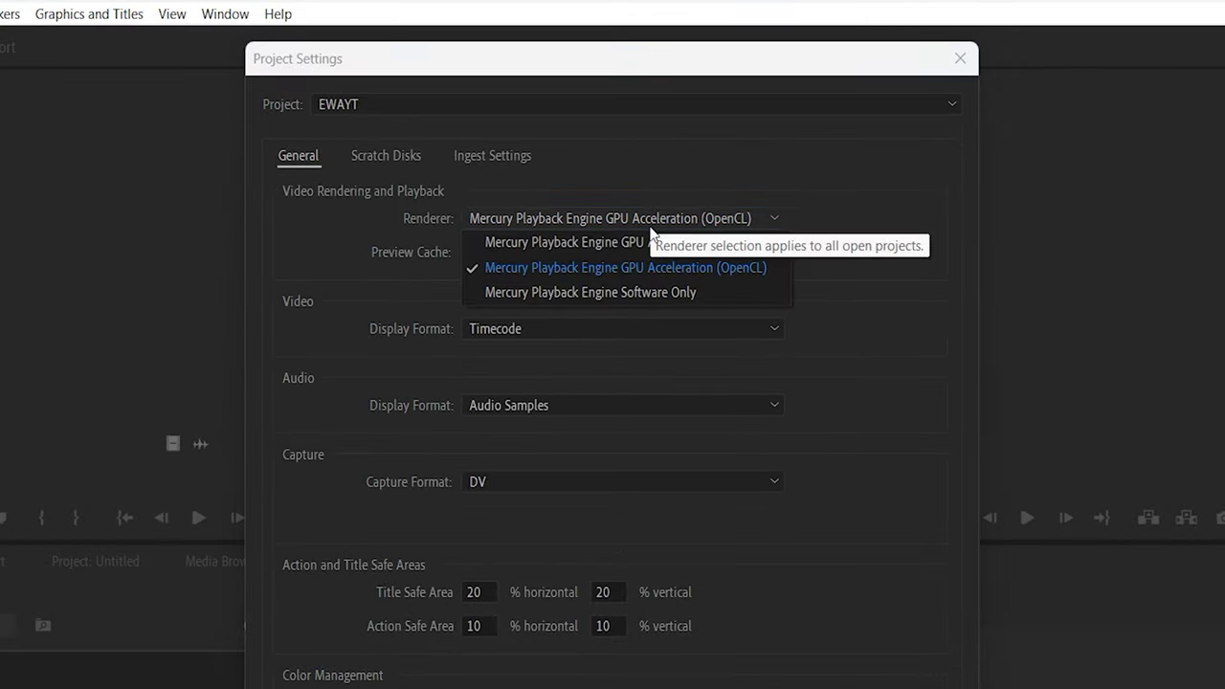
left_click(669, 293)
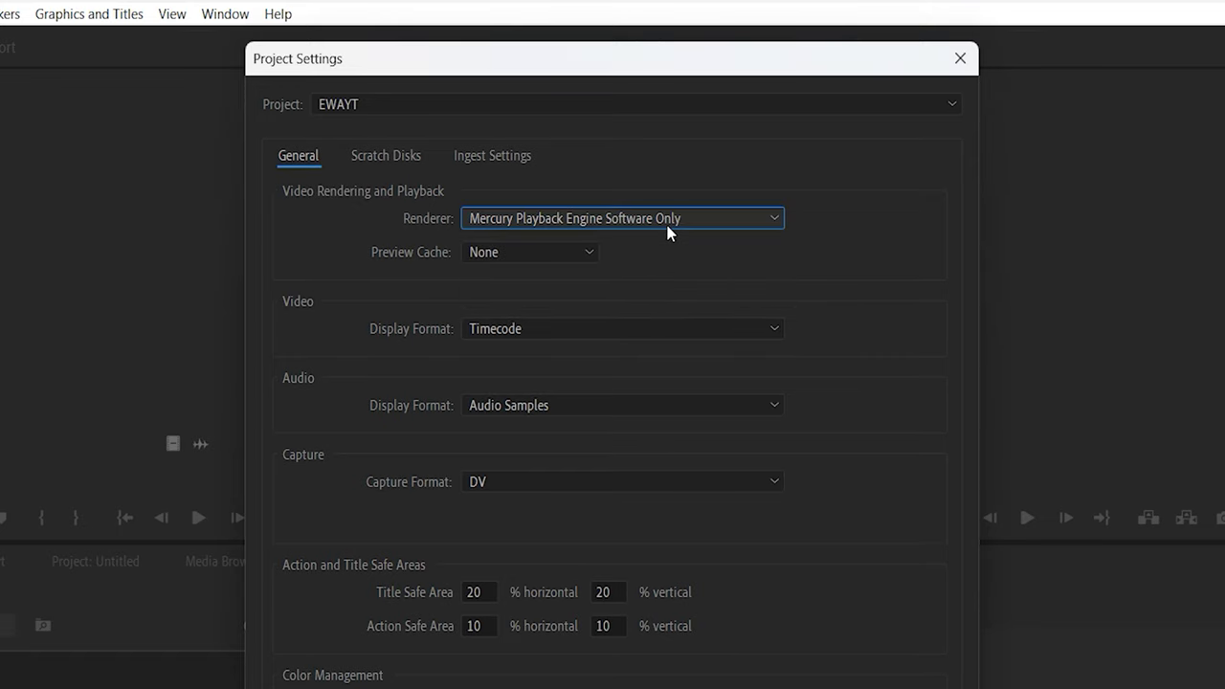
left_click(670, 222)
left_click(813, 257)
Step: Set the renderer to Mercury Playback Engine GPU Acceleration (CUDA), keep Timecode display, and apply with OK
left_click(756, 218)
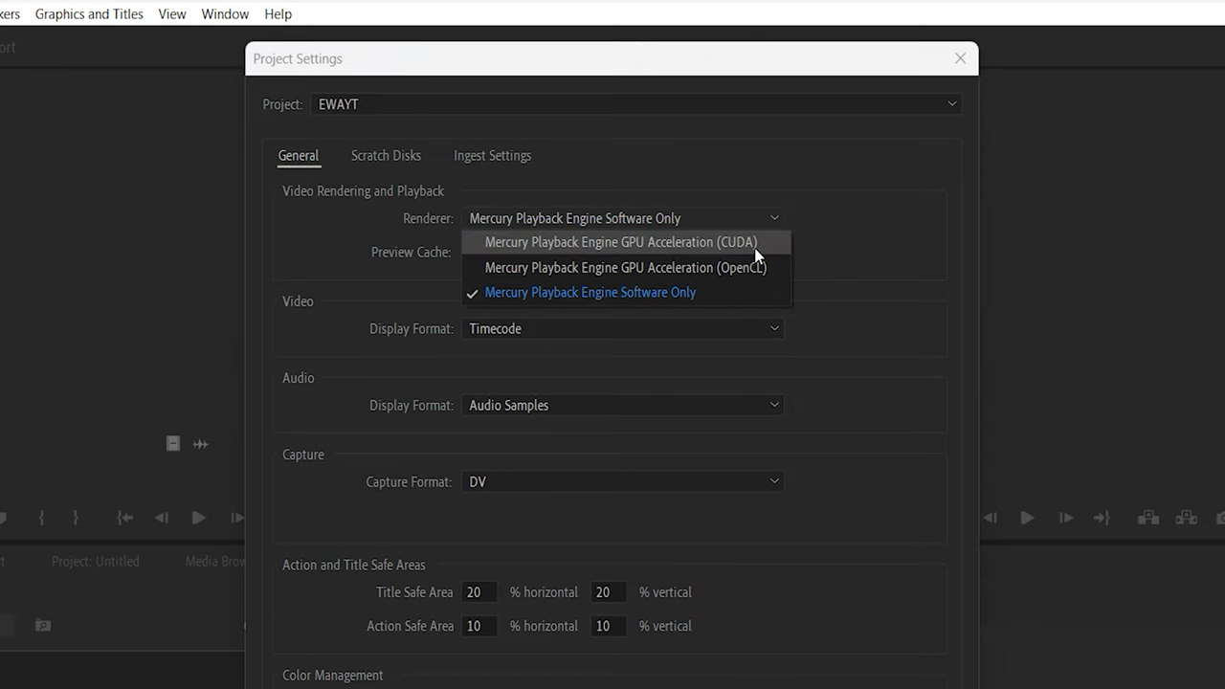
left_click(756, 251)
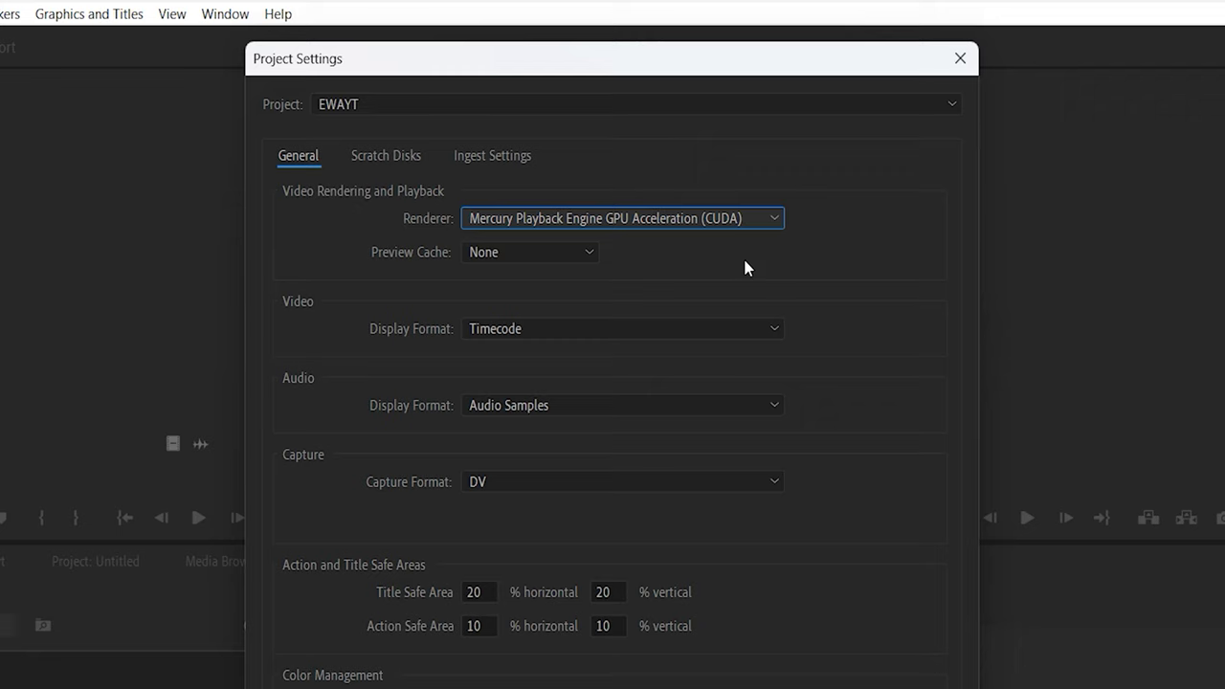
left_click(739, 230)
left_click(803, 226)
left_click(588, 328)
left_click(820, 301)
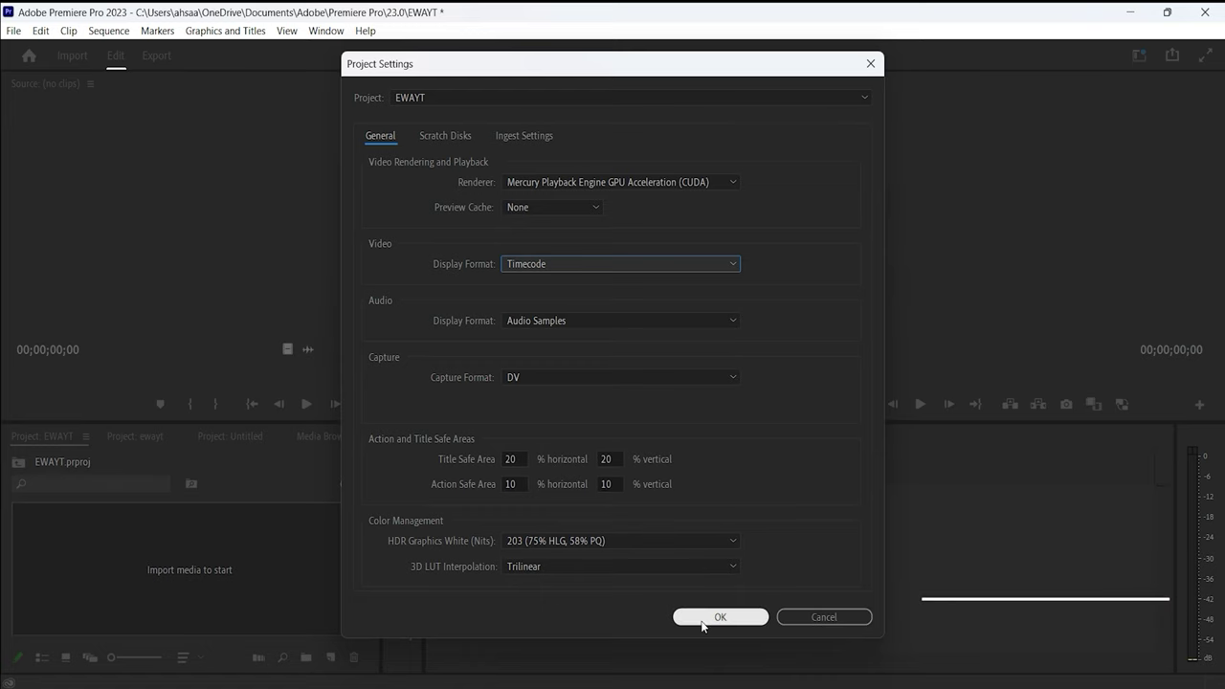
left_click(719, 616)
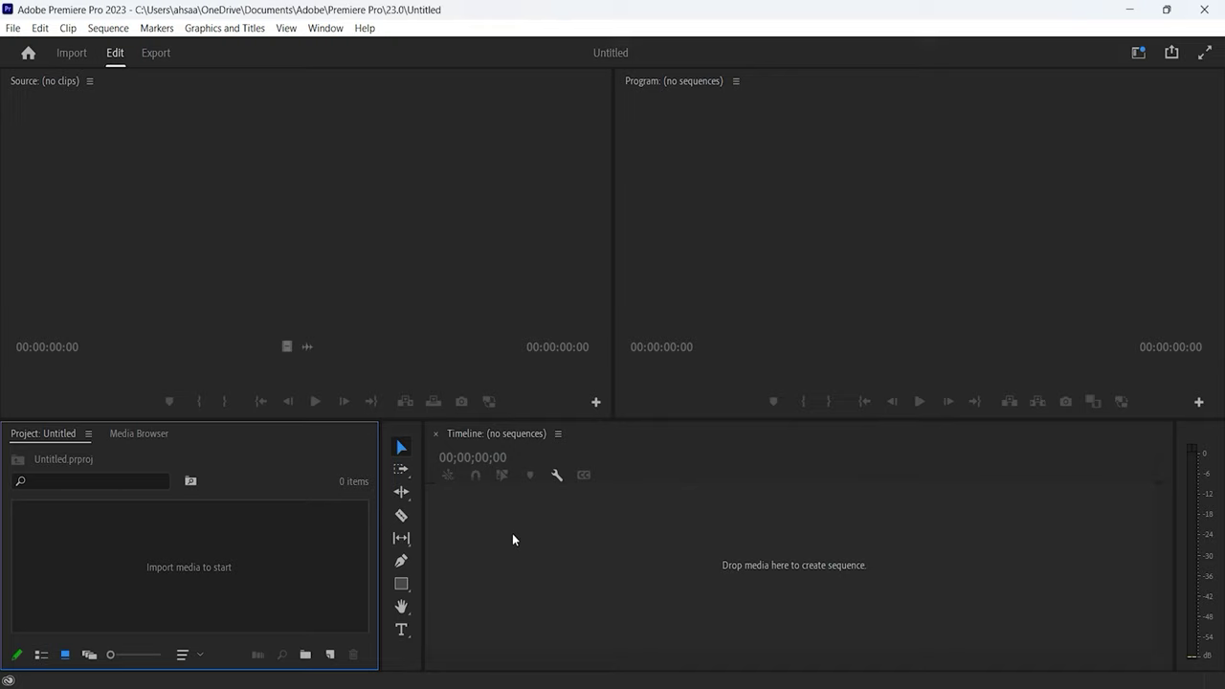
Step: Click the Timeline and Project panels of the empty Untitled project, then bring up the File menu
left_click(540, 525)
left_click(300, 555)
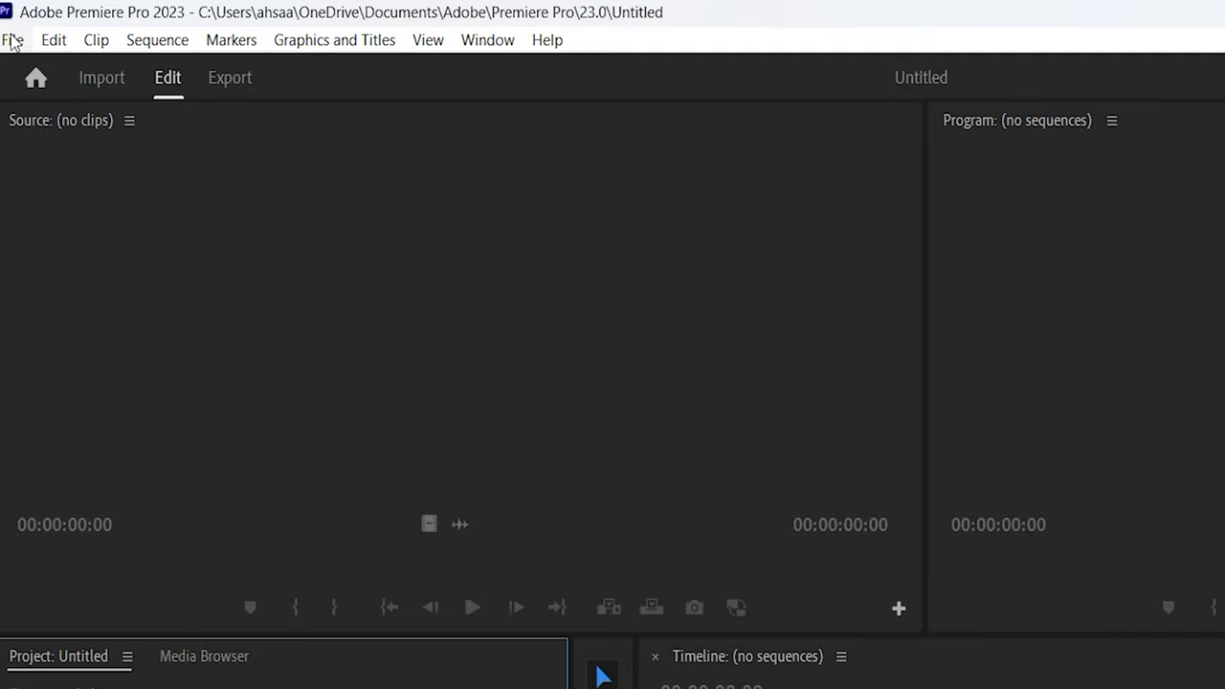
left_click(12, 42)
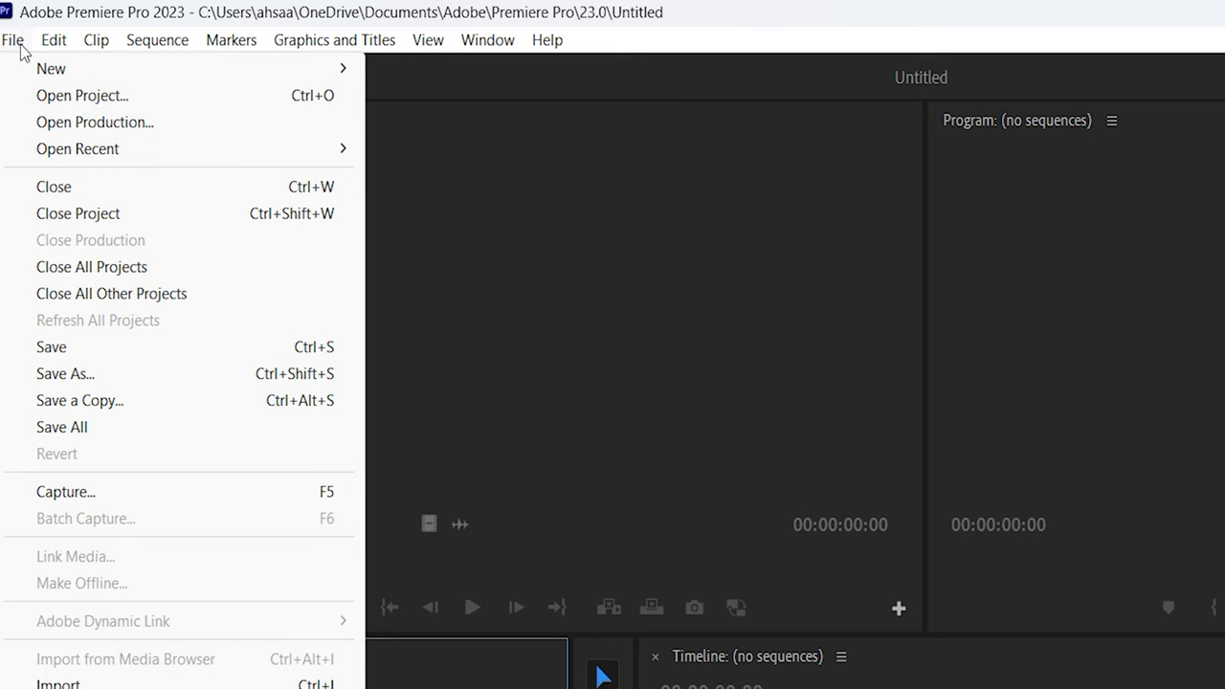
Step: Start a new sequence and scroll through the available sequence presets
mouse_move(25, 67)
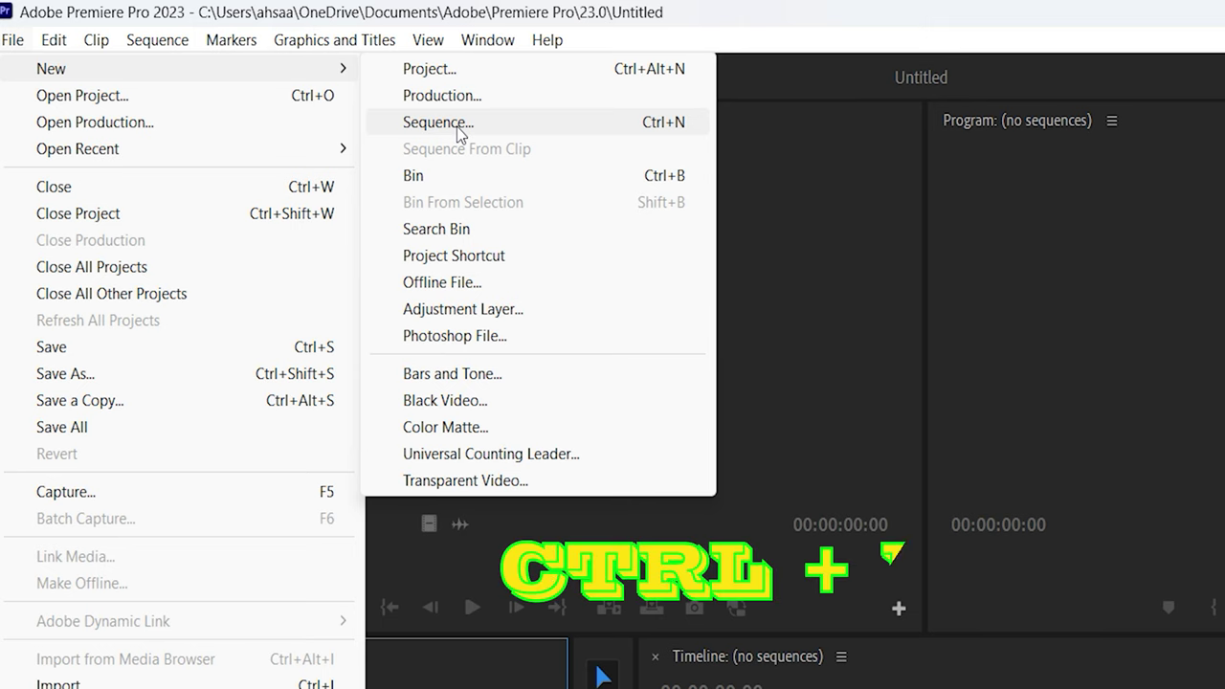
left_click(458, 128)
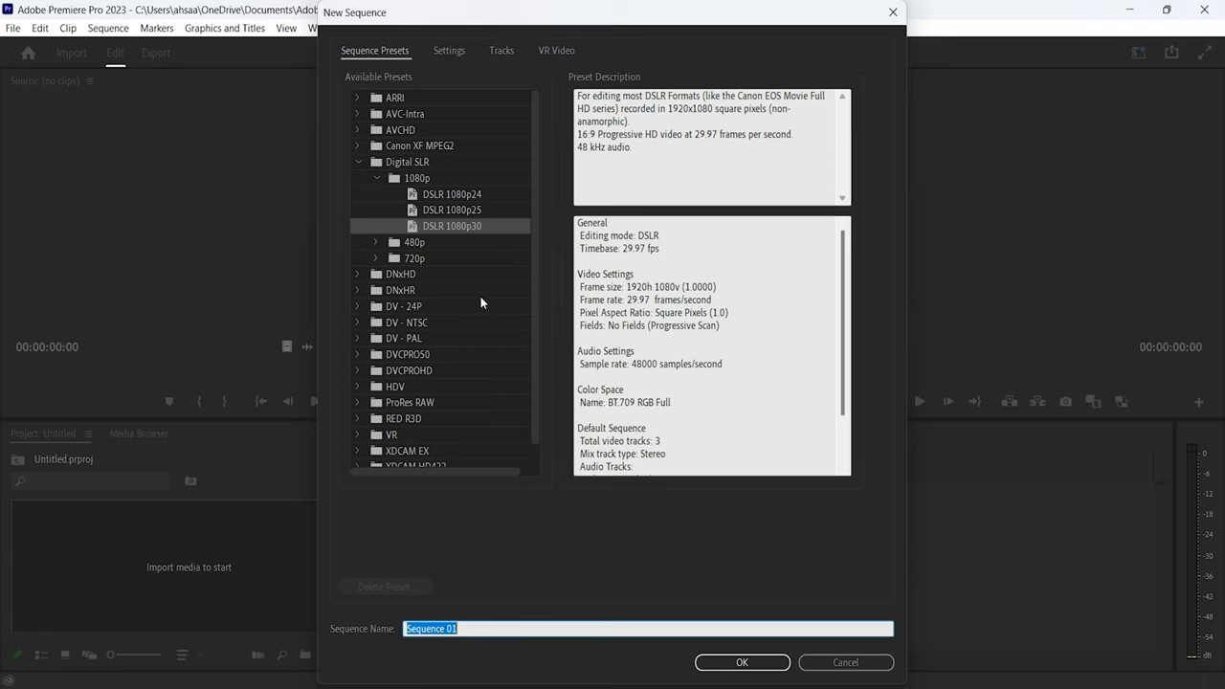
scroll(442, 350, "down", 1)
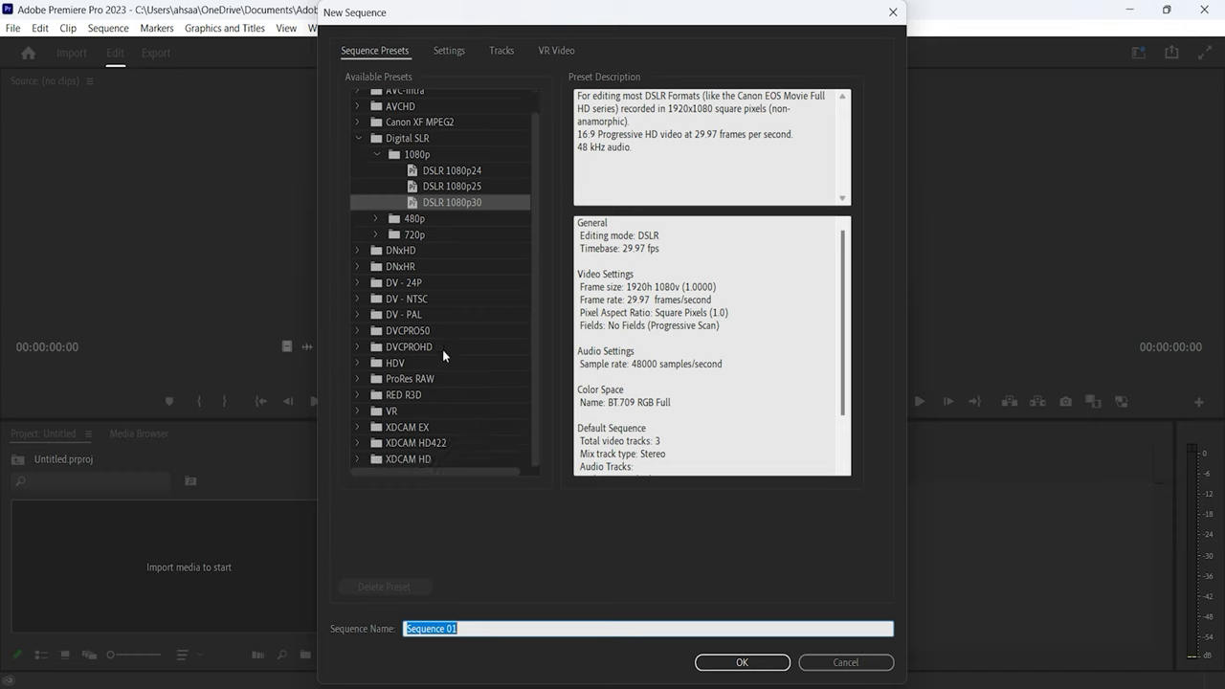
scroll(413, 386, "up", 1)
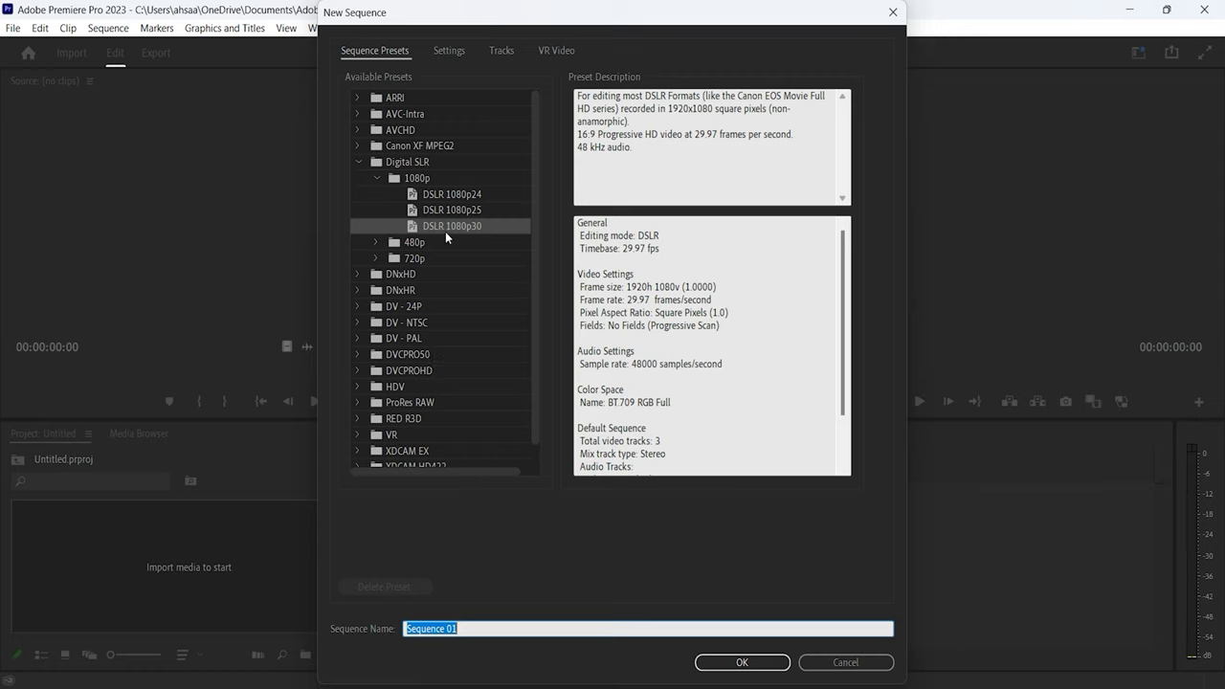
scroll(455, 380, "down", 1)
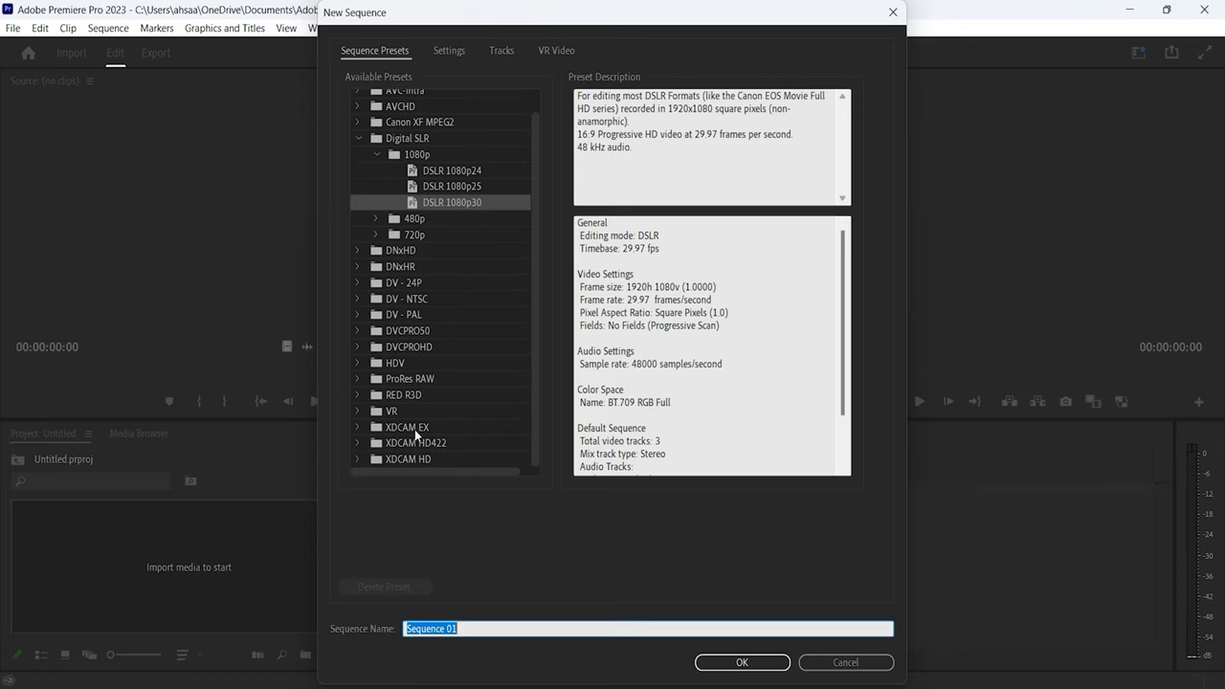
scroll(427, 225, "up", 1)
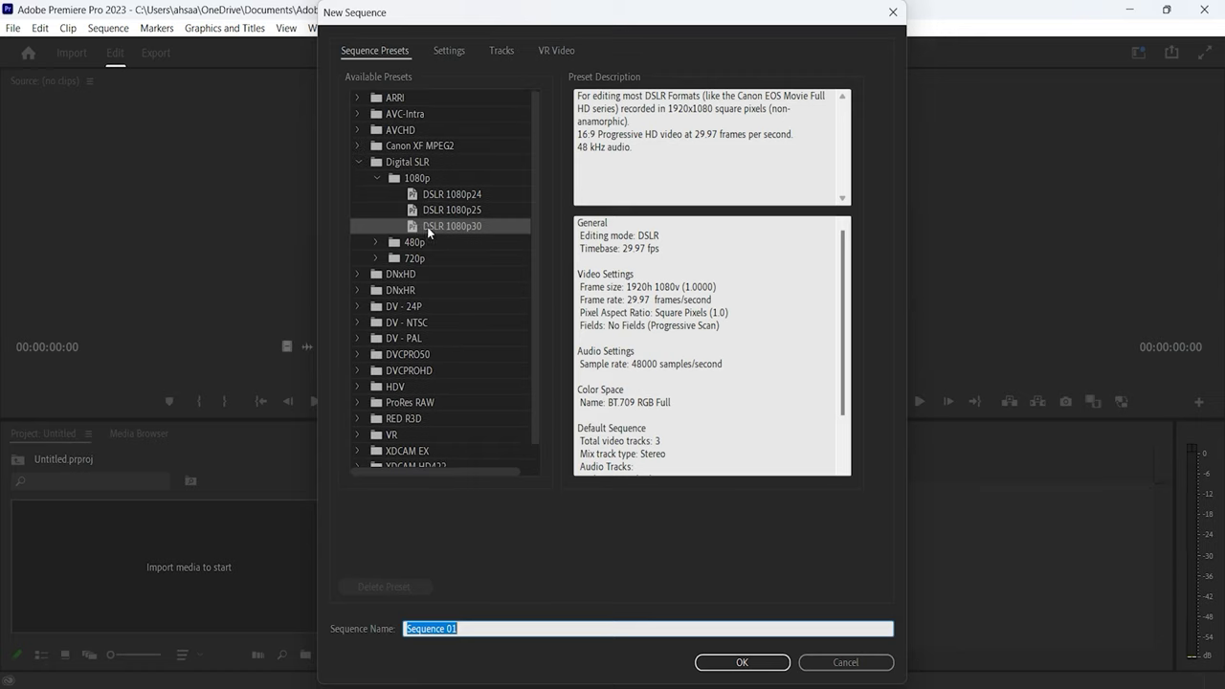
Step: Choose the Digital SLR DSLR 1080p25 preset, review its description, and show its Settings
left_click(441, 161)
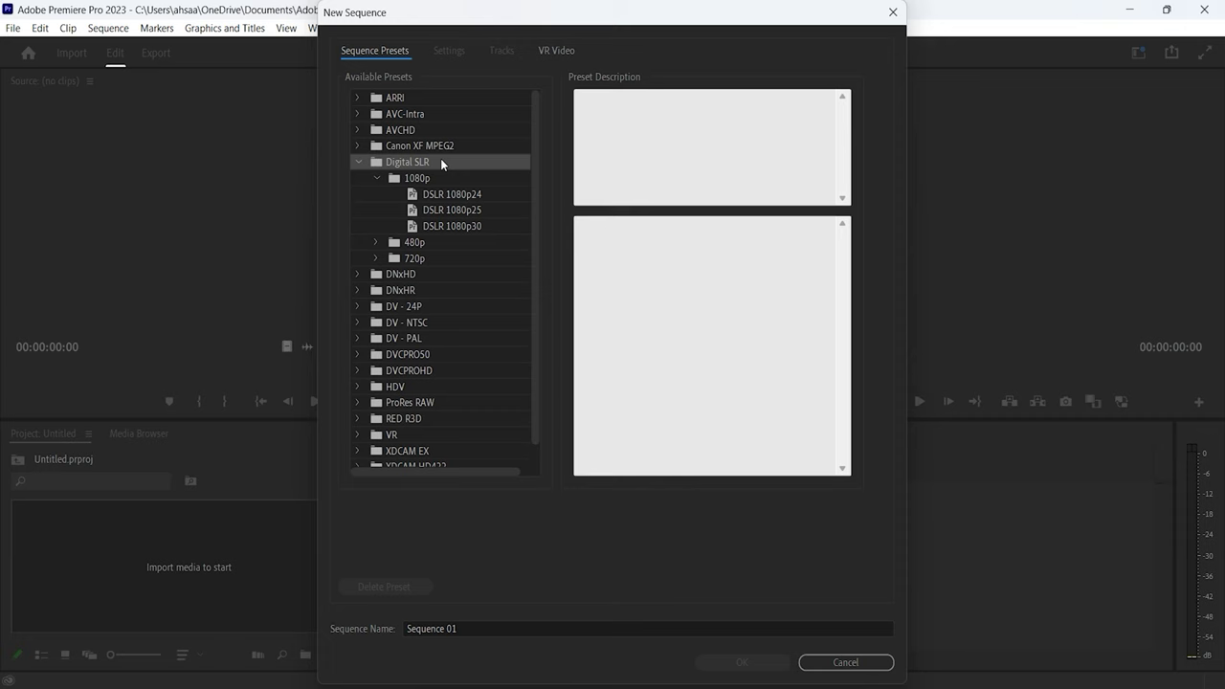
left_click(461, 210)
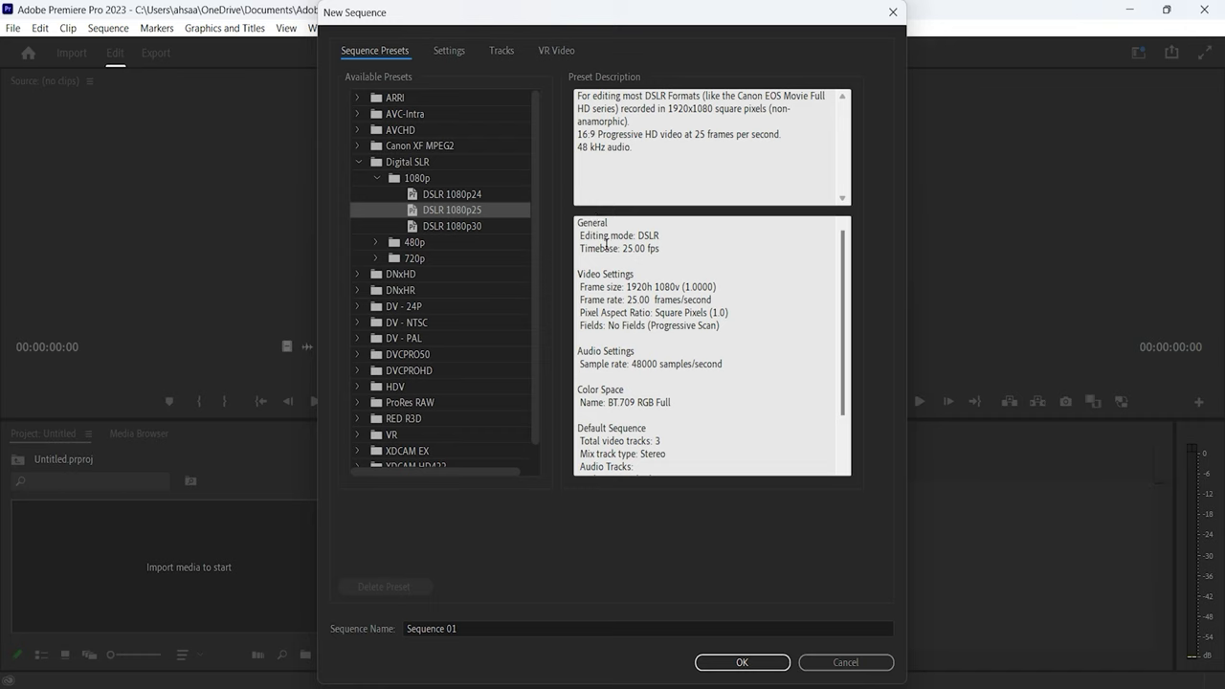
scroll(675, 414, "down", 2)
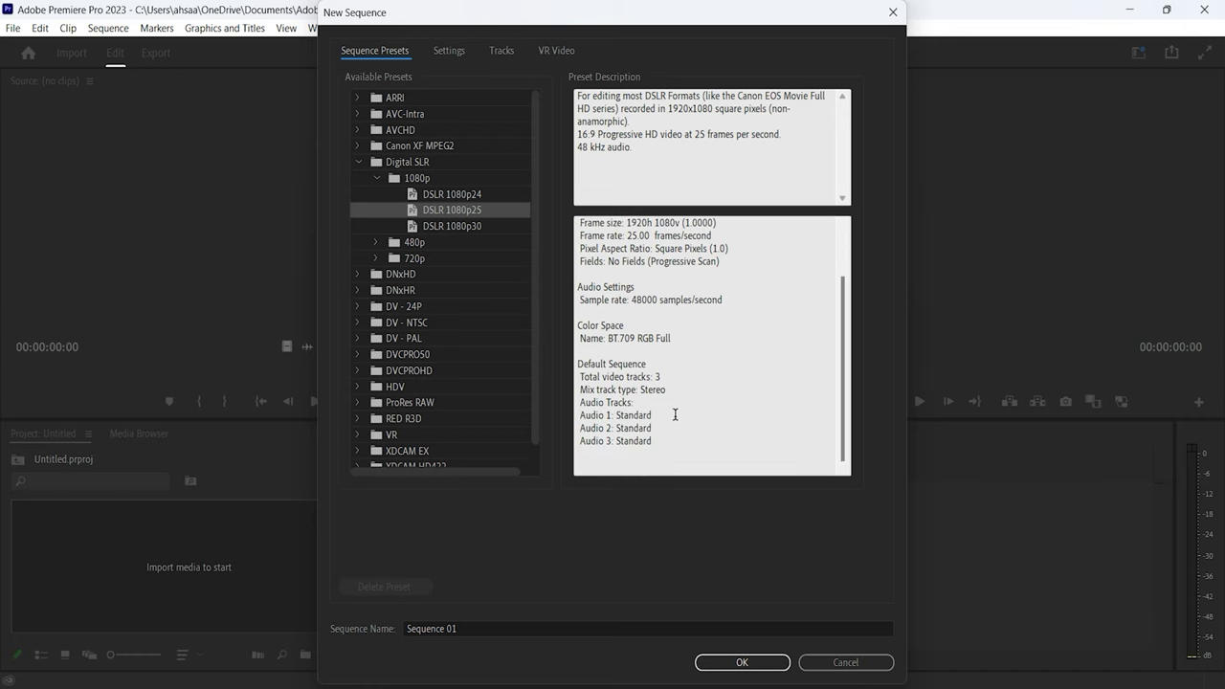
scroll(674, 414, "up", 1)
scroll(676, 414, "up", 1)
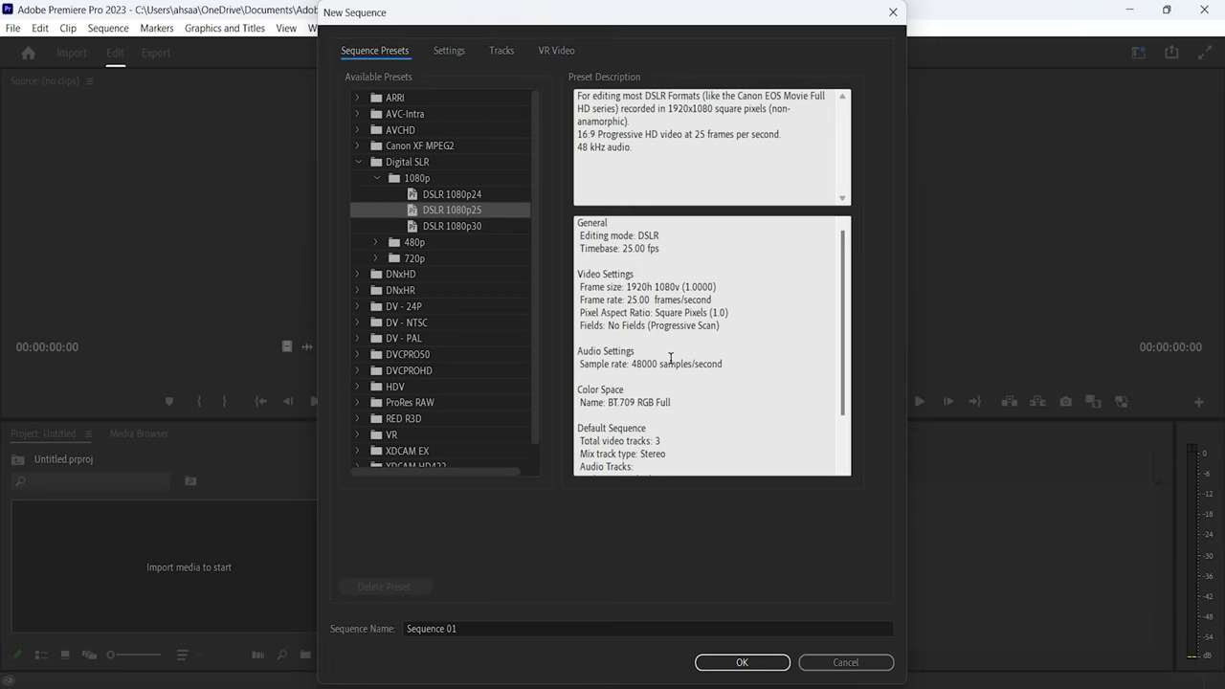
left_click(454, 51)
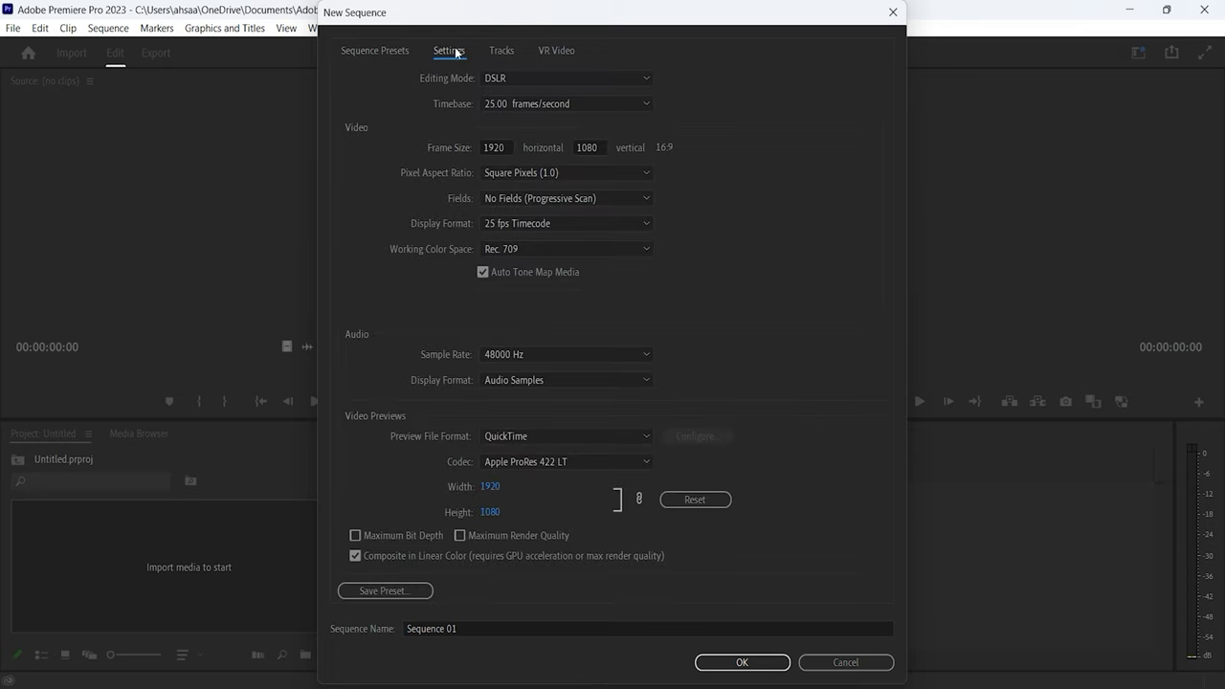
Step: Switch editing mode to Custom, keeping 25 fps timebase, Square Pixels and 25 fps Timecode display
left_click(509, 81)
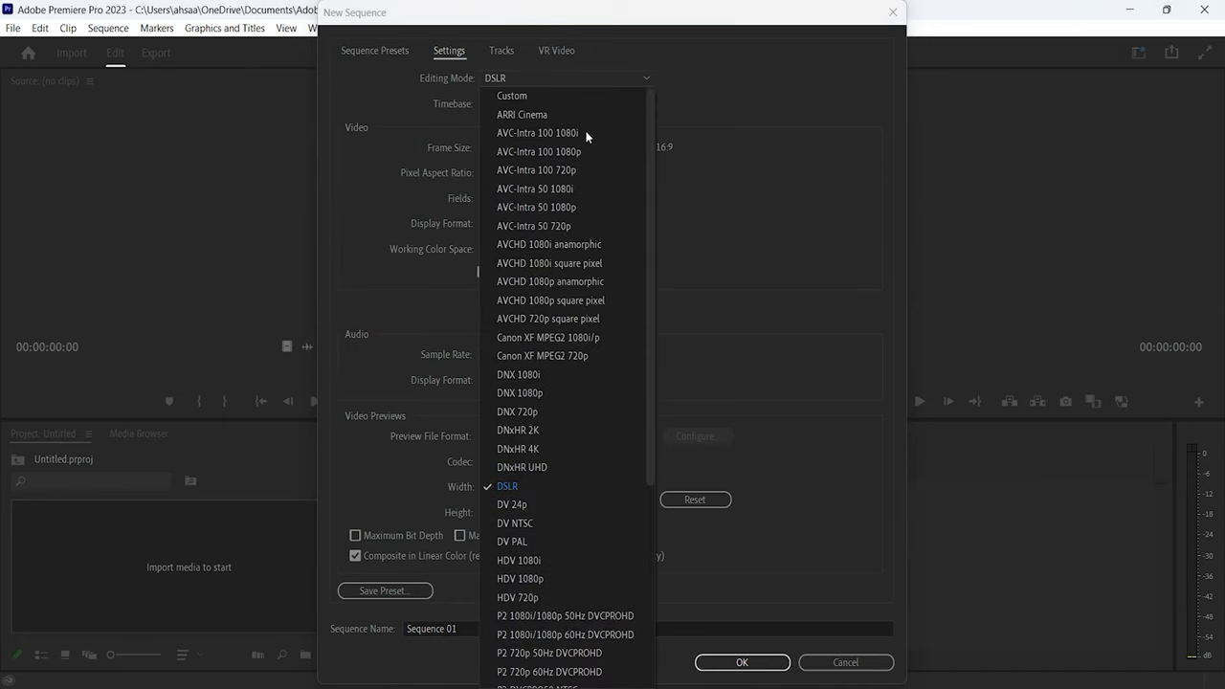
left_click(585, 97)
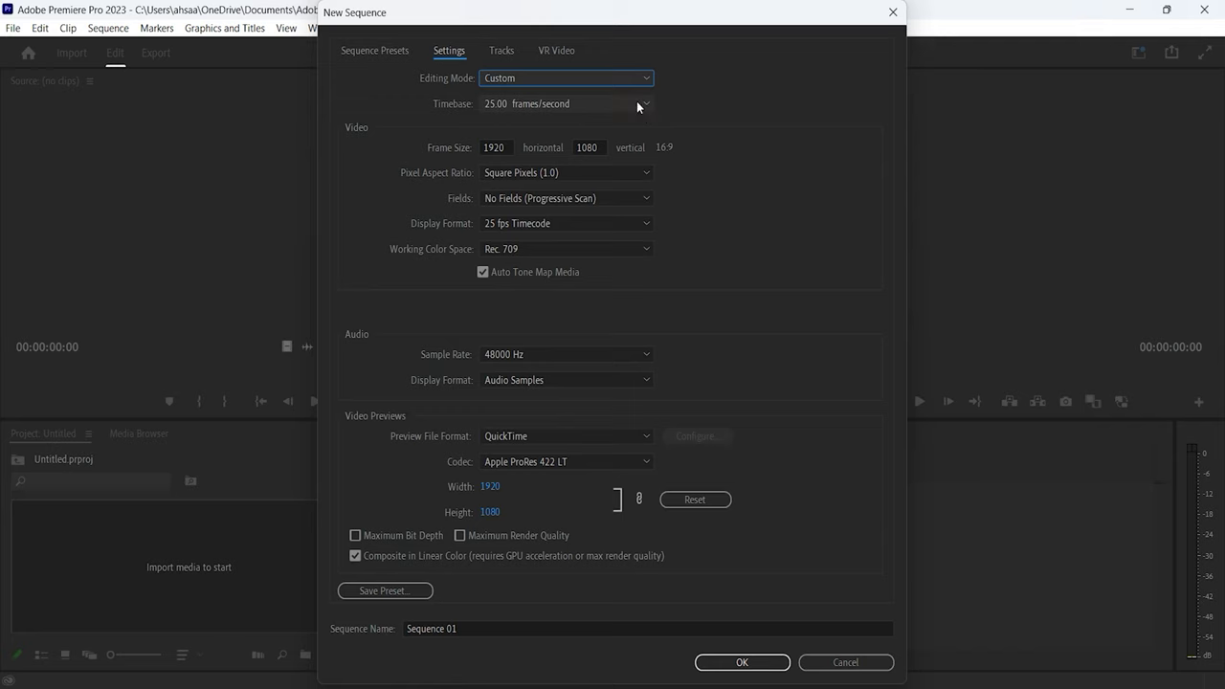
left_click(637, 105)
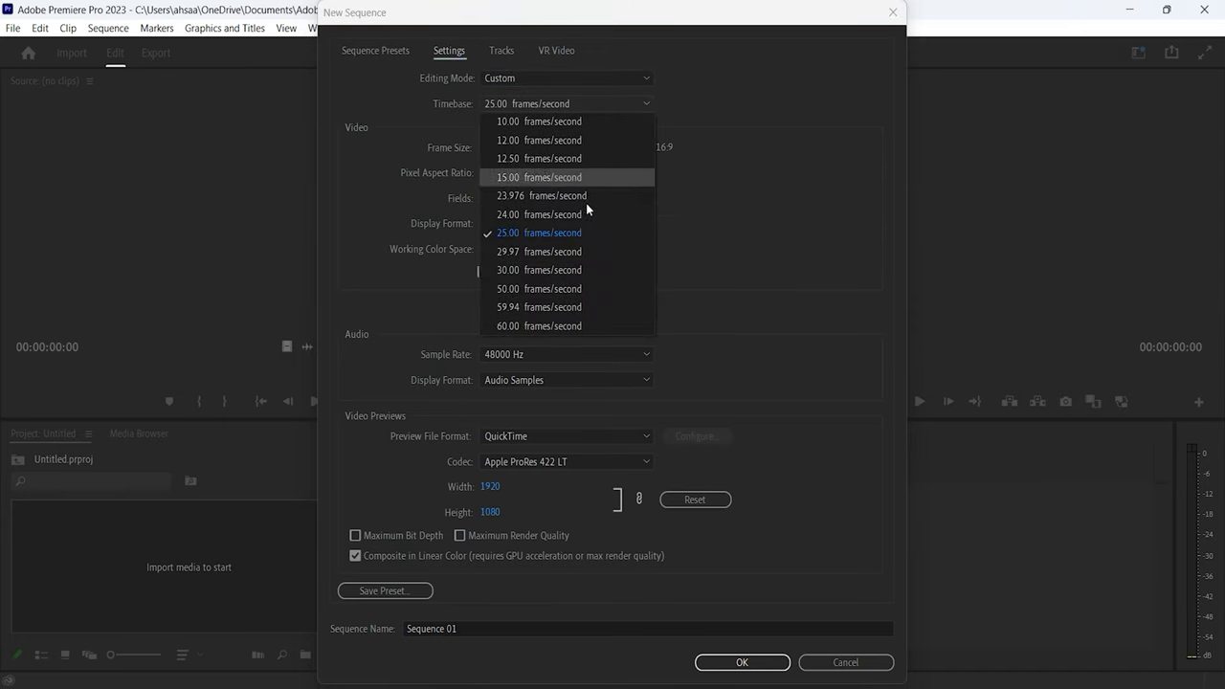
left_click(596, 232)
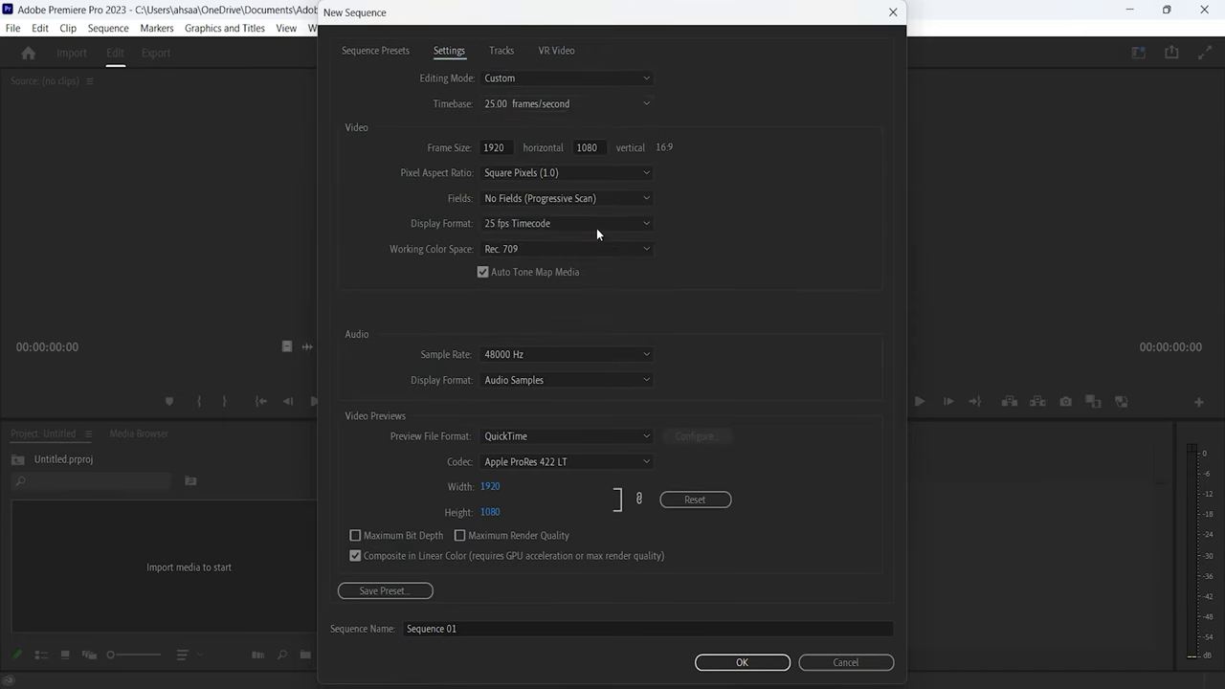
left_click(598, 145)
left_click(571, 172)
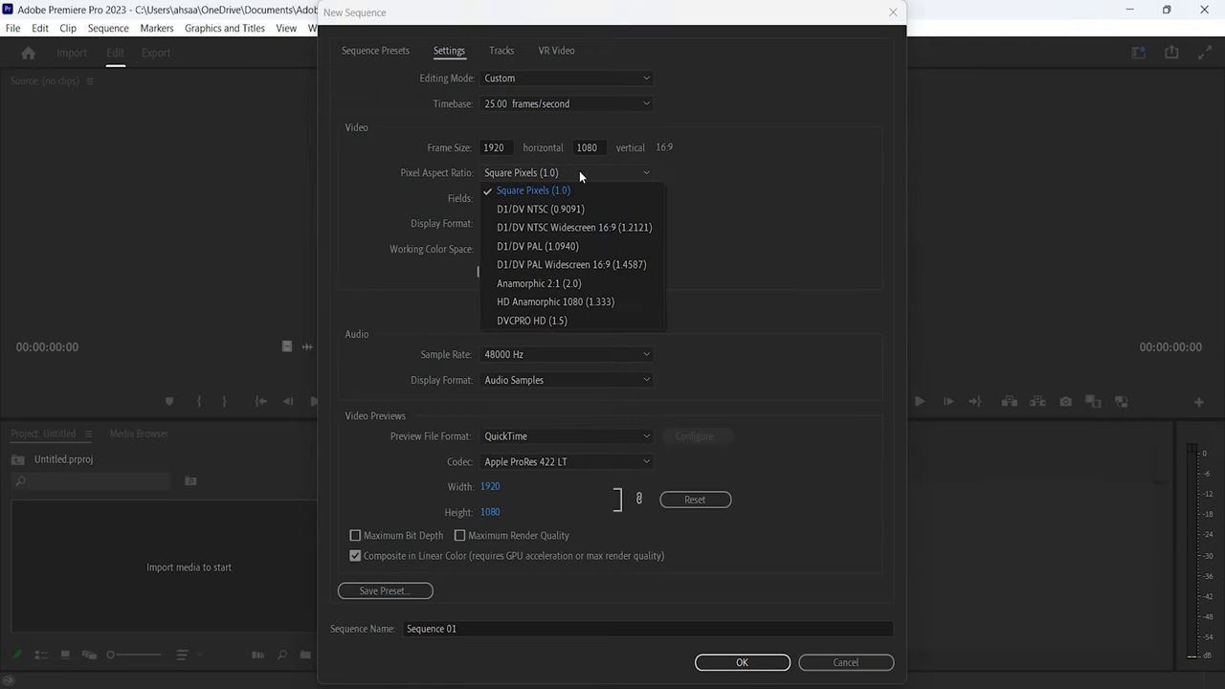
left_click(601, 187)
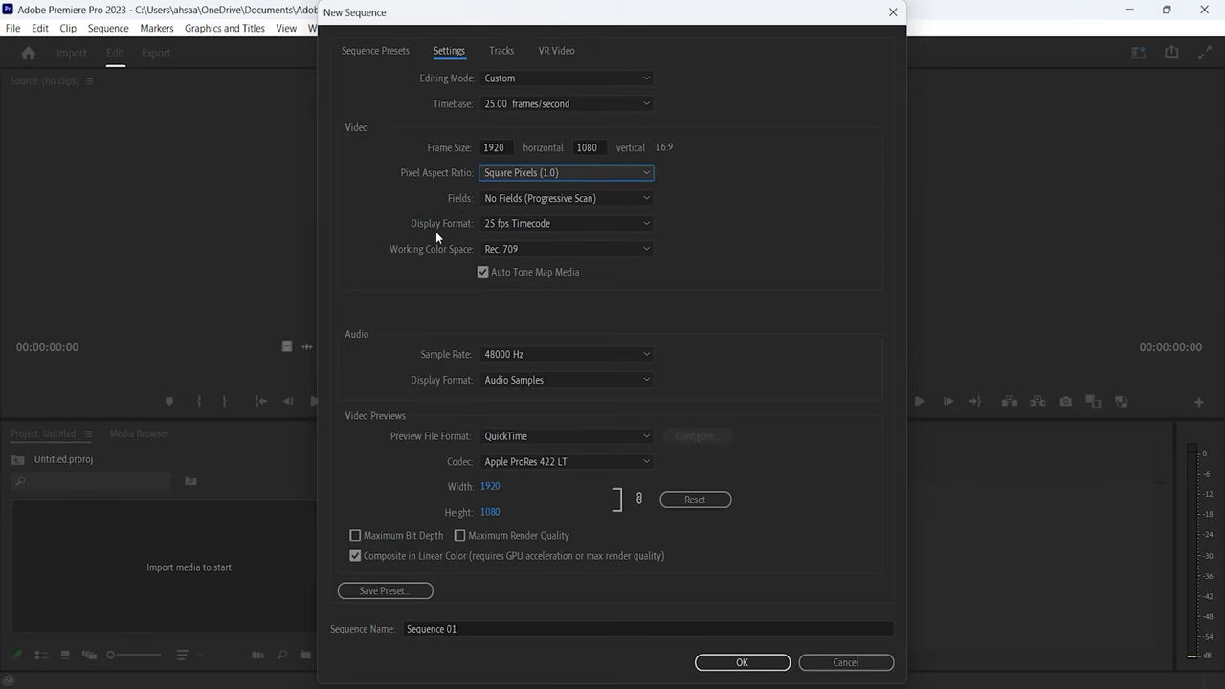
left_click(565, 224)
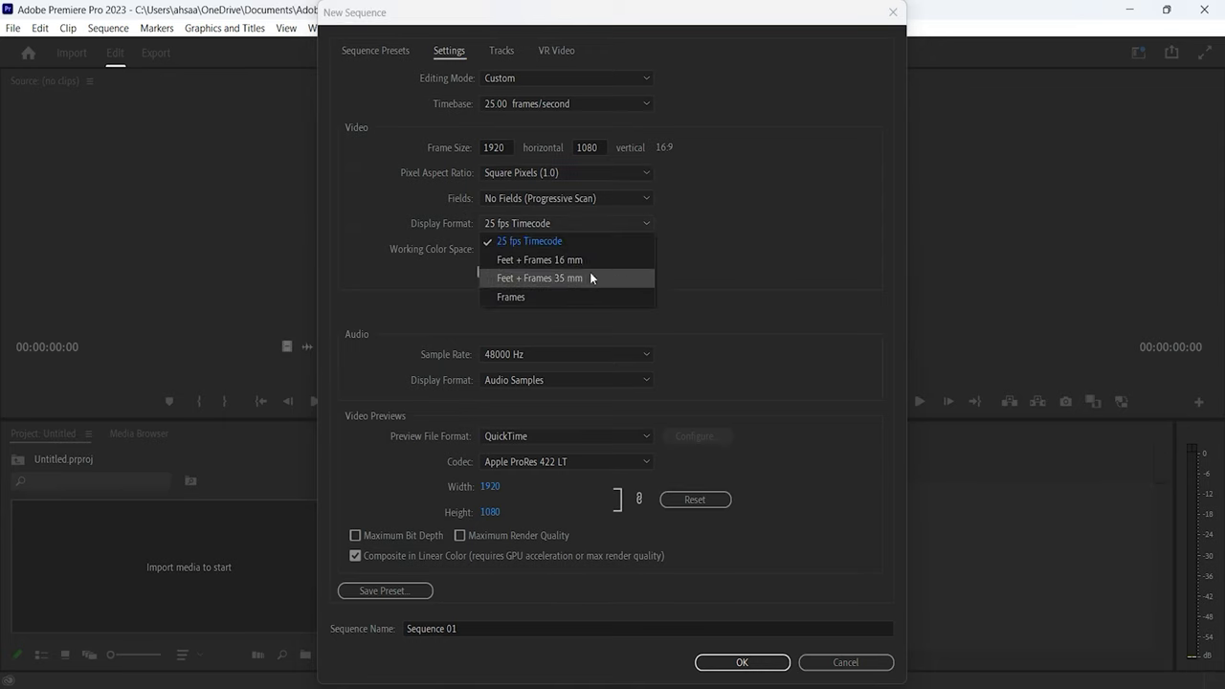
left_click(623, 243)
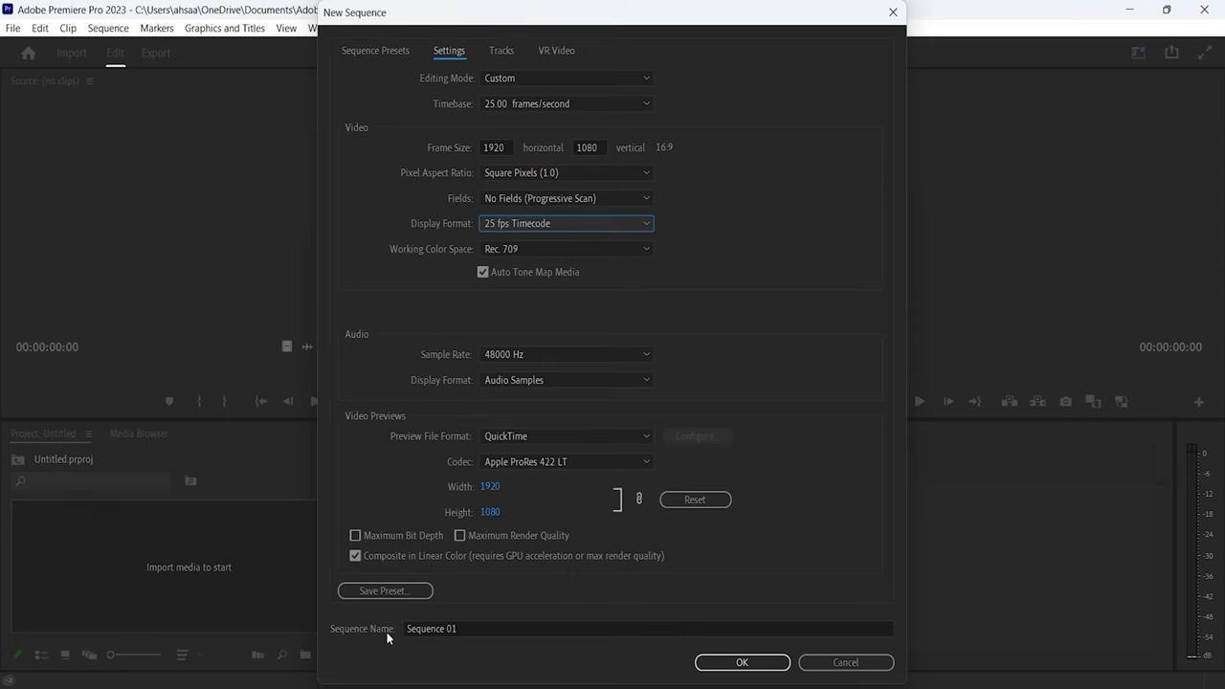
left_click(483, 630)
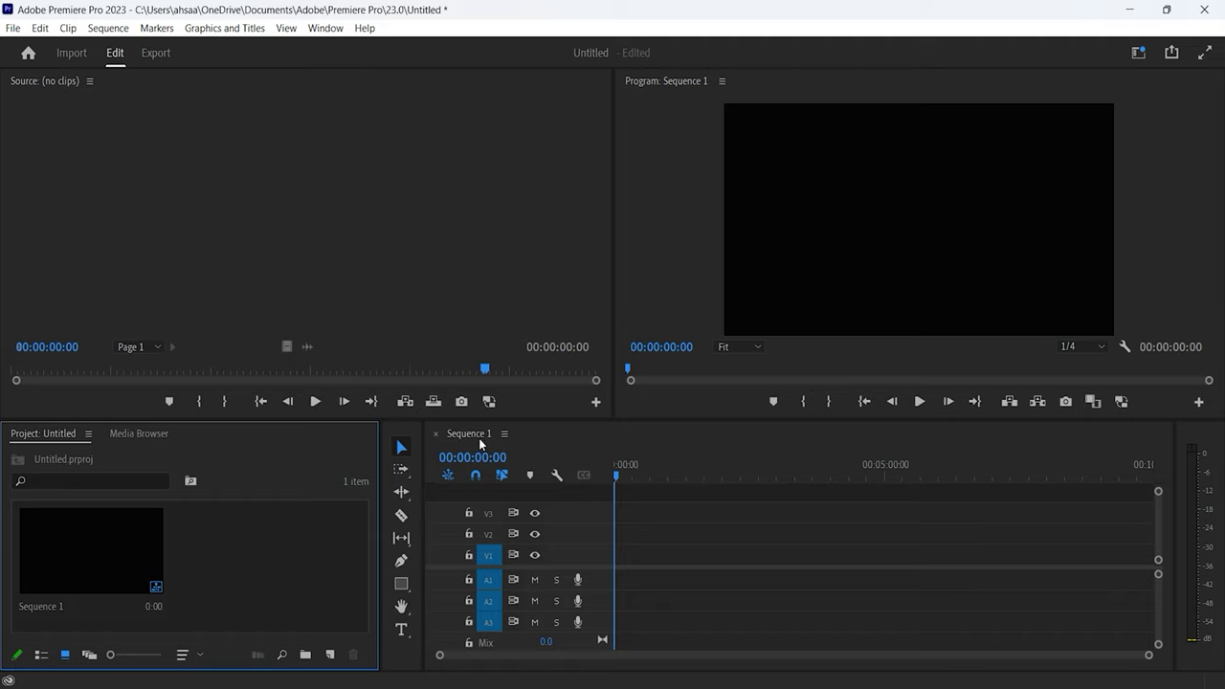
Step: Import people-120448.mp4 into the project and drop it onto V1 and A1 of Sequence 1
left_click(538, 437)
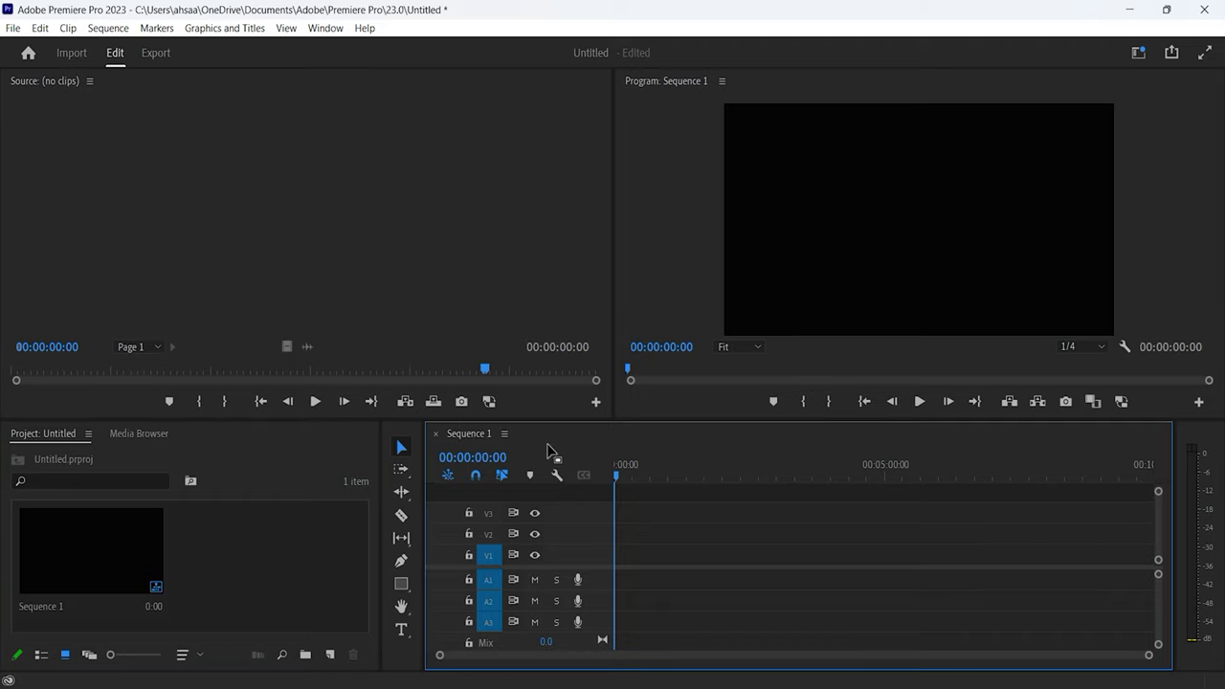
left_click(328, 537)
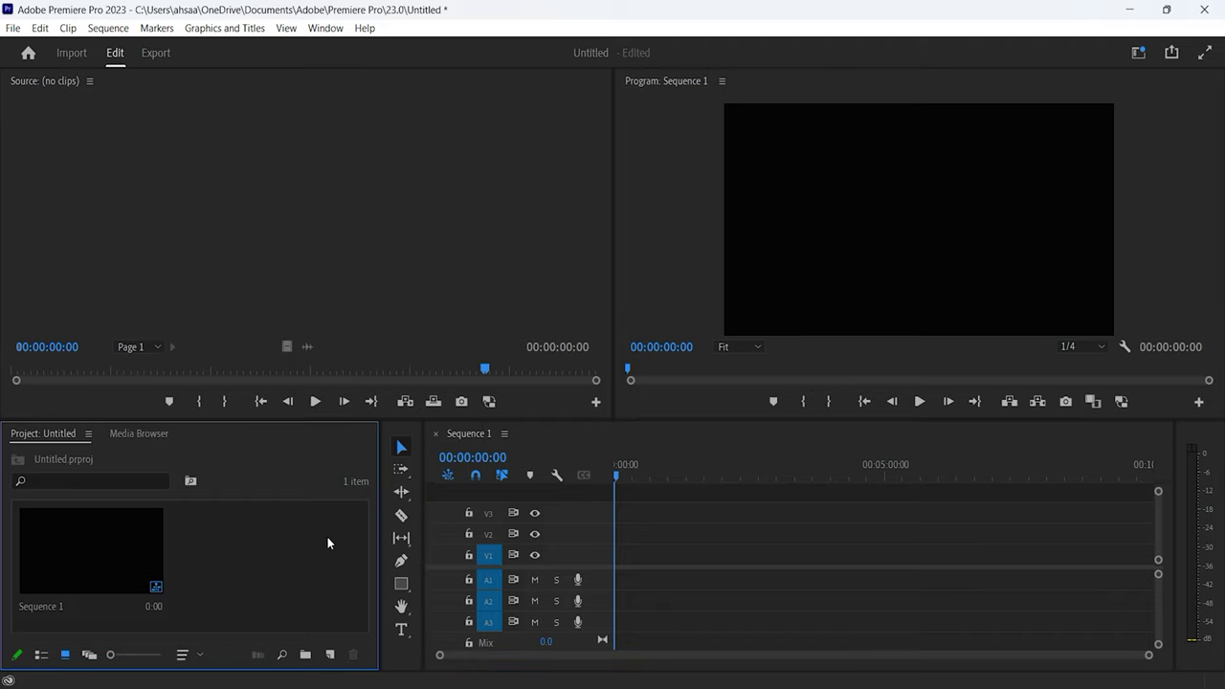
double_click(305, 589)
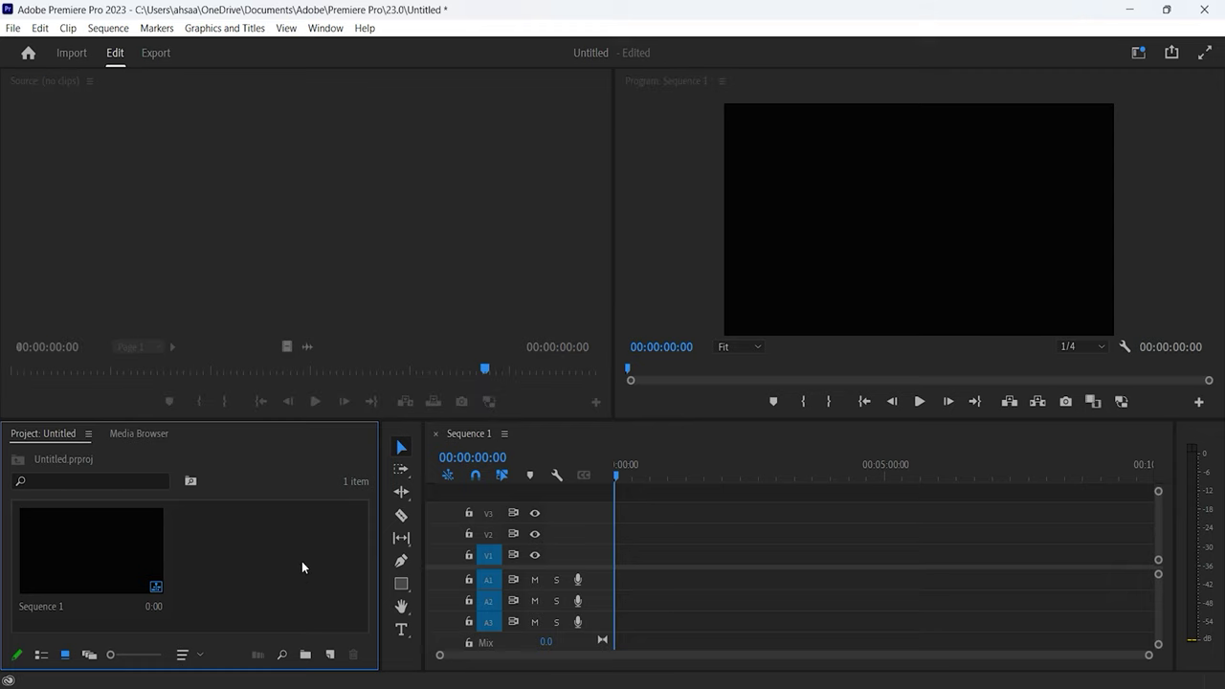
left_click(370, 230)
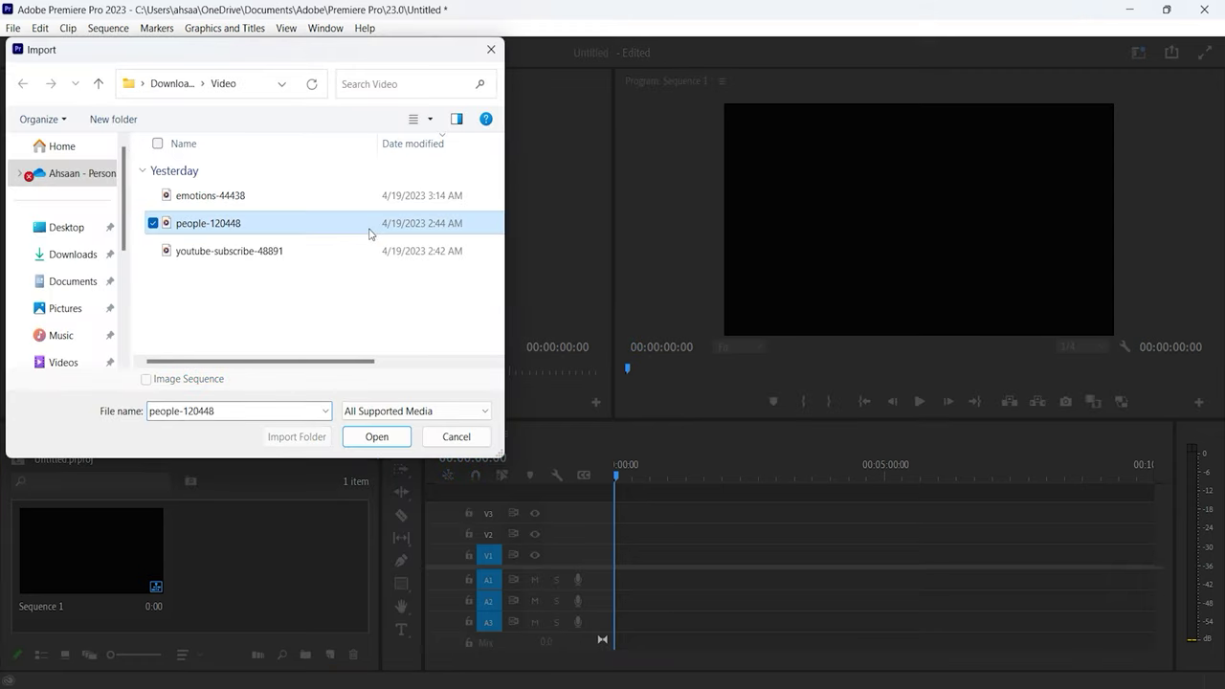
left_click(362, 438)
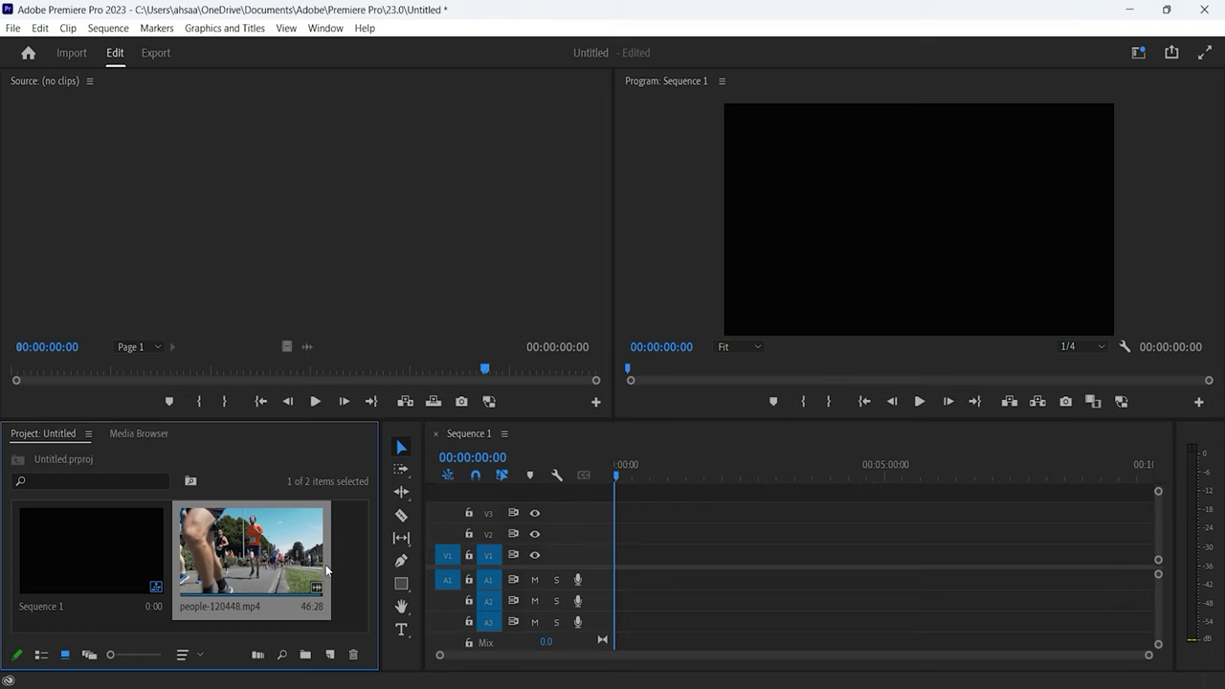
left_click_drag(268, 559, 626, 559)
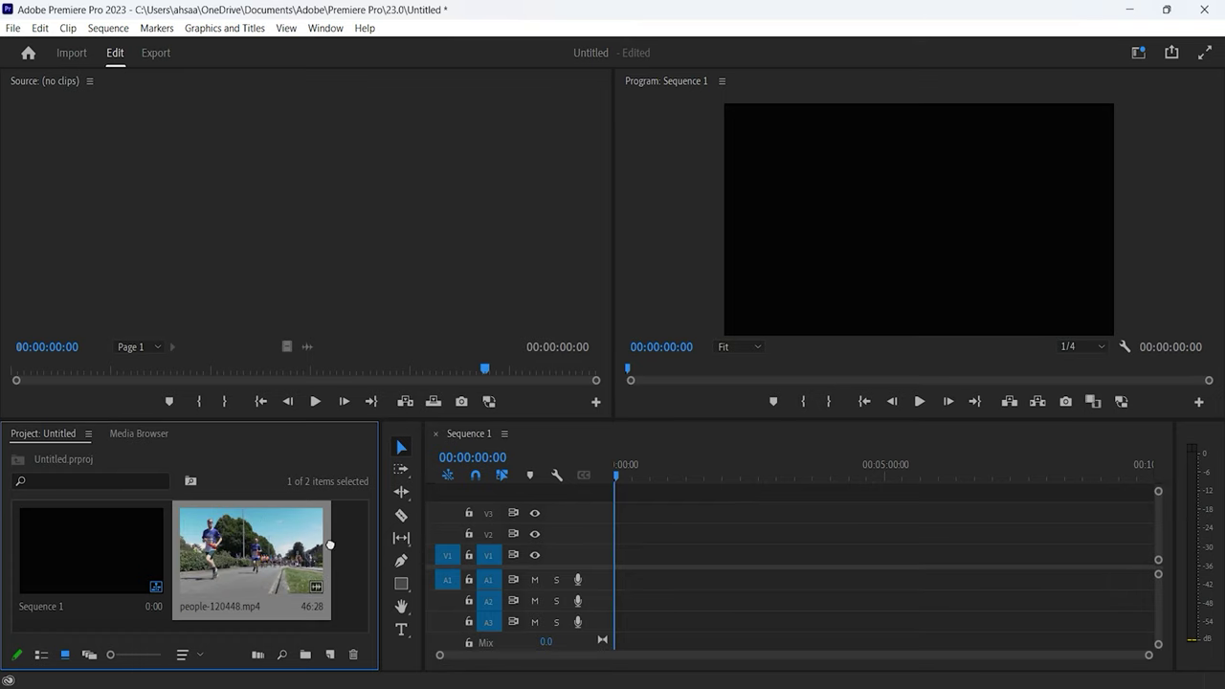
left_click_drag(627, 560, 628, 560)
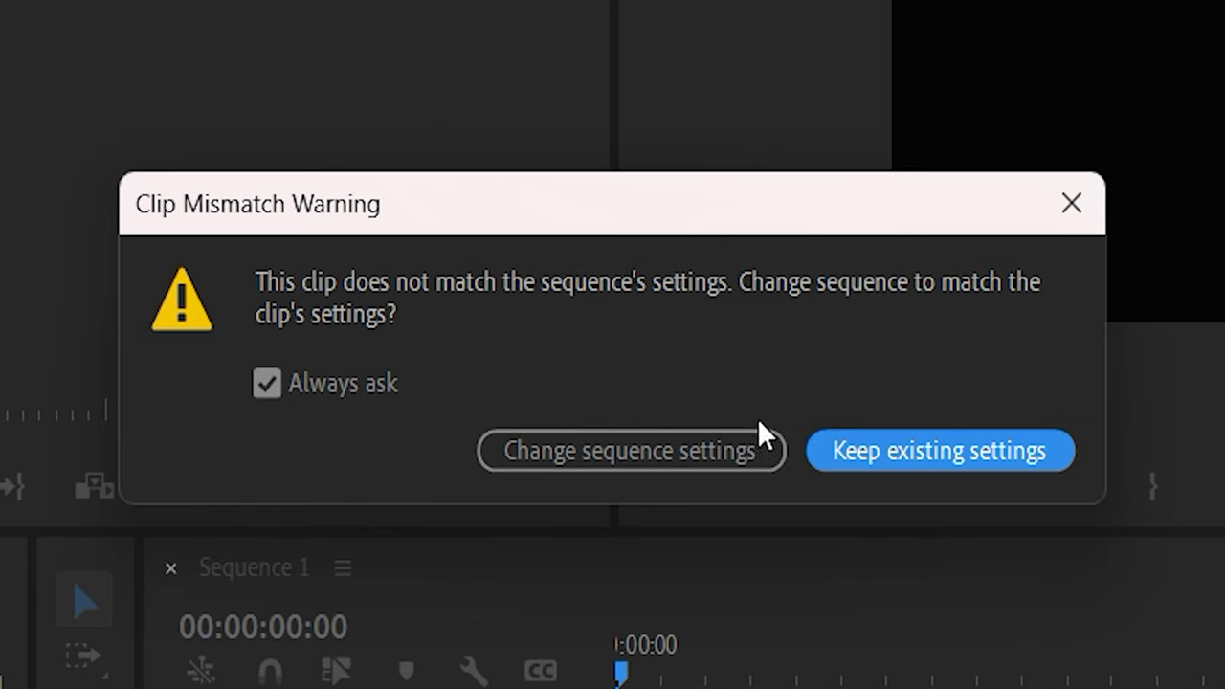
Step: Change Sequence 1 to match the clip's 29.97 fps settings, then scrub and check the V1/A1 clips
left_click(685, 443)
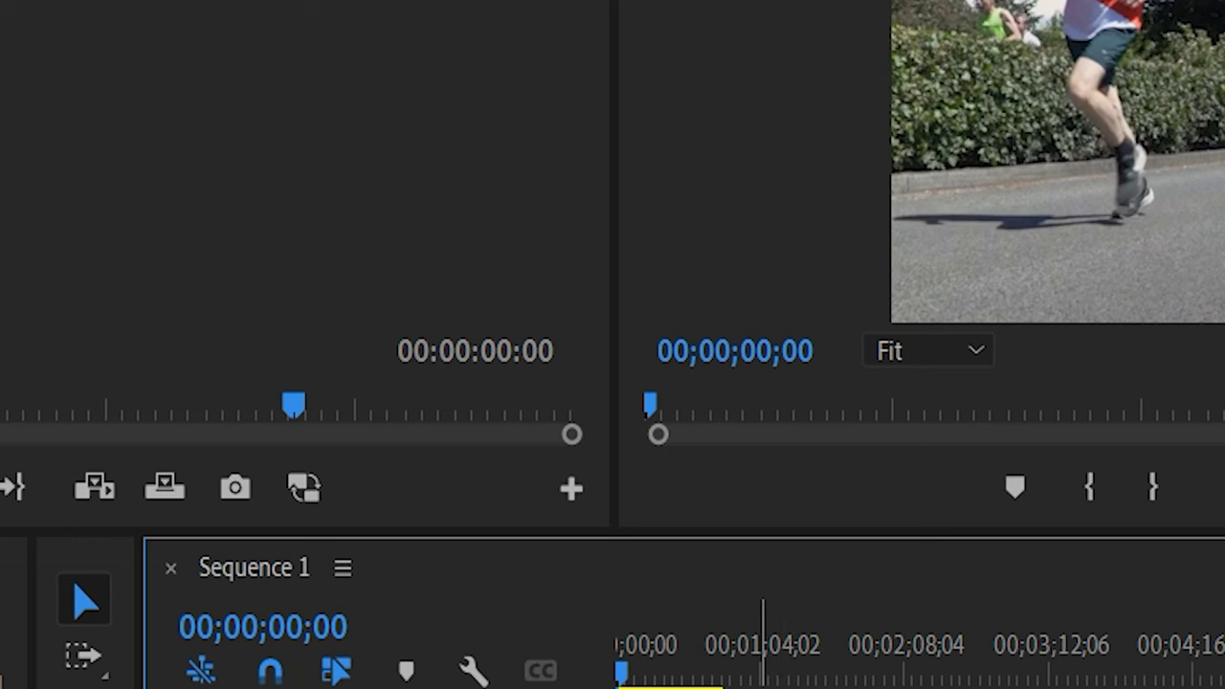
mouse_move(621, 669)
left_mouse_down()
mouse_move(713, 670)
mouse_move(623, 667)
left_mouse_up()
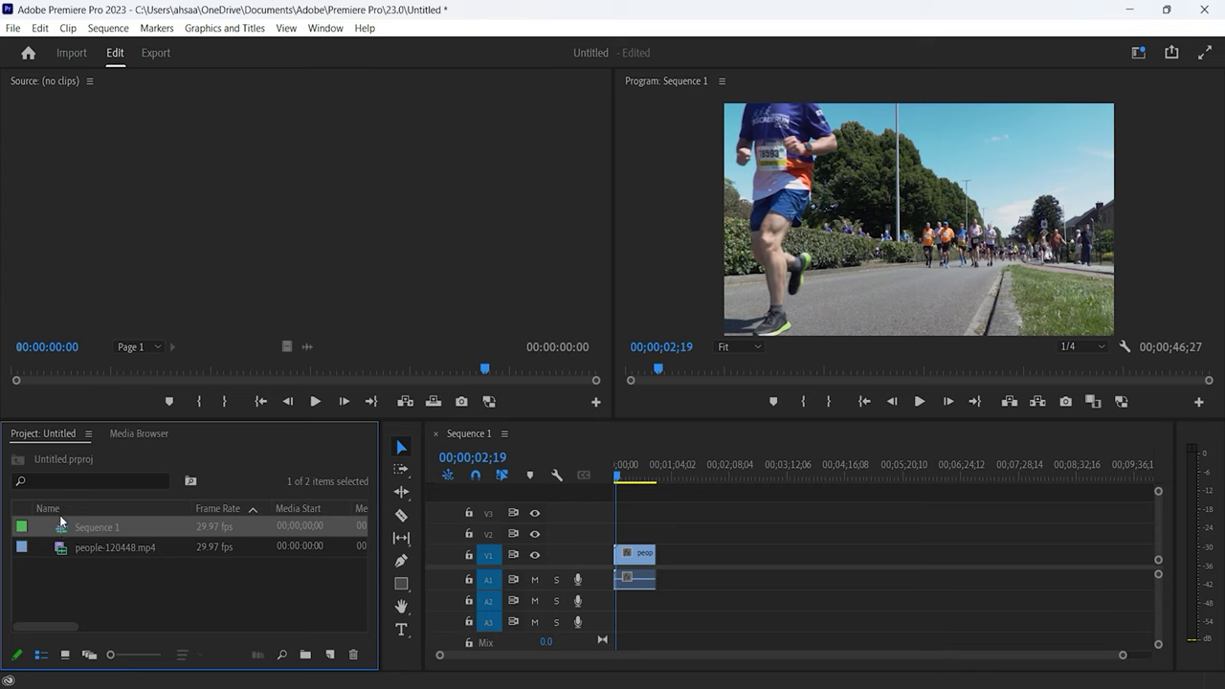
left_click(88, 578)
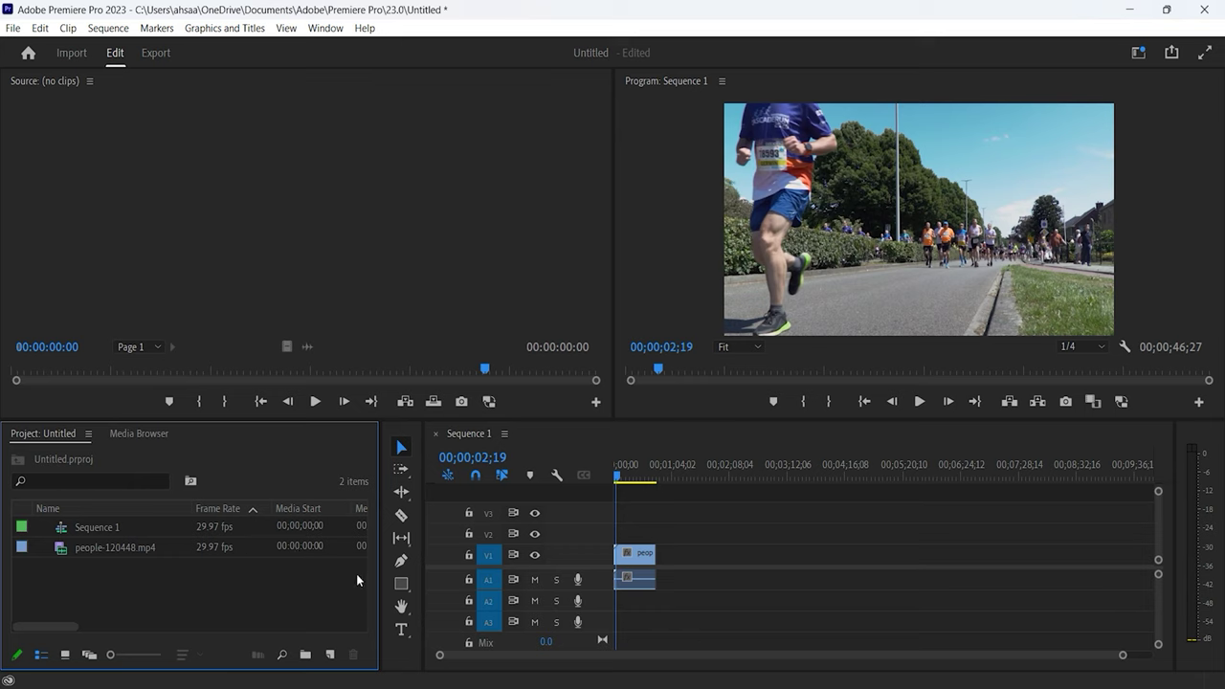
left_click(703, 593)
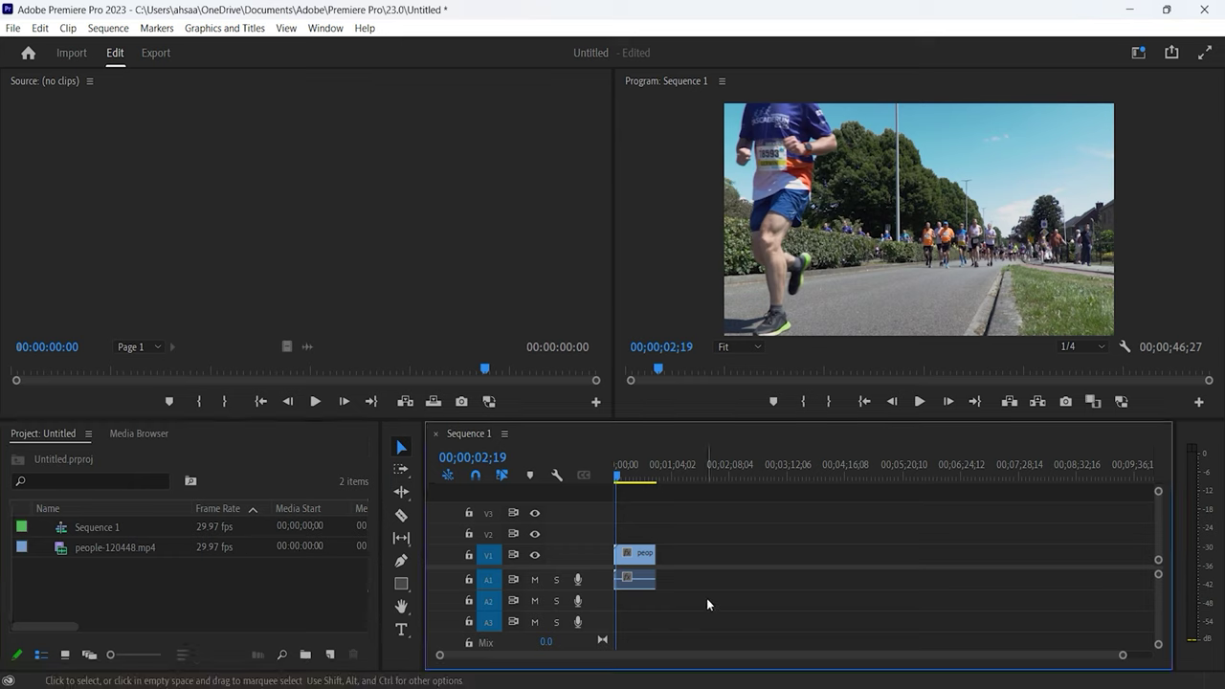
left_click_drag(706, 598, 616, 532)
left_click(695, 617)
Step: Marquee-select the V1 and A1 clips, then switch focus among the Source, Program and Project panels
left_click_drag(696, 616, 629, 540)
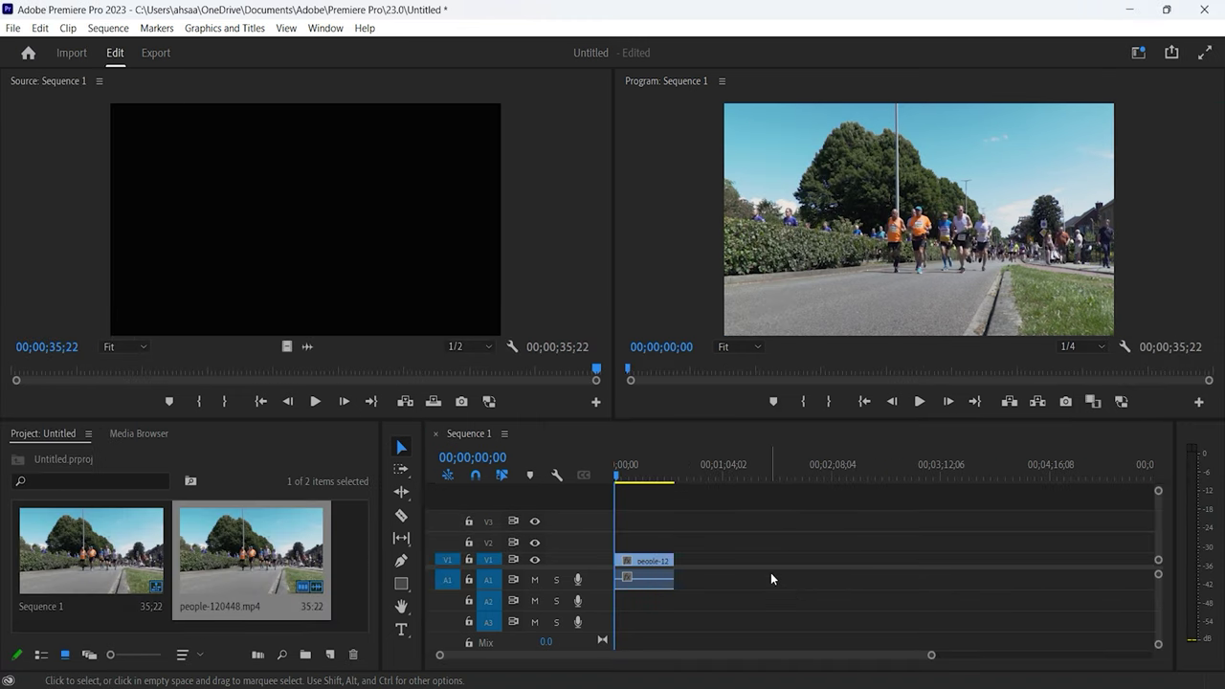
left_click(767, 531)
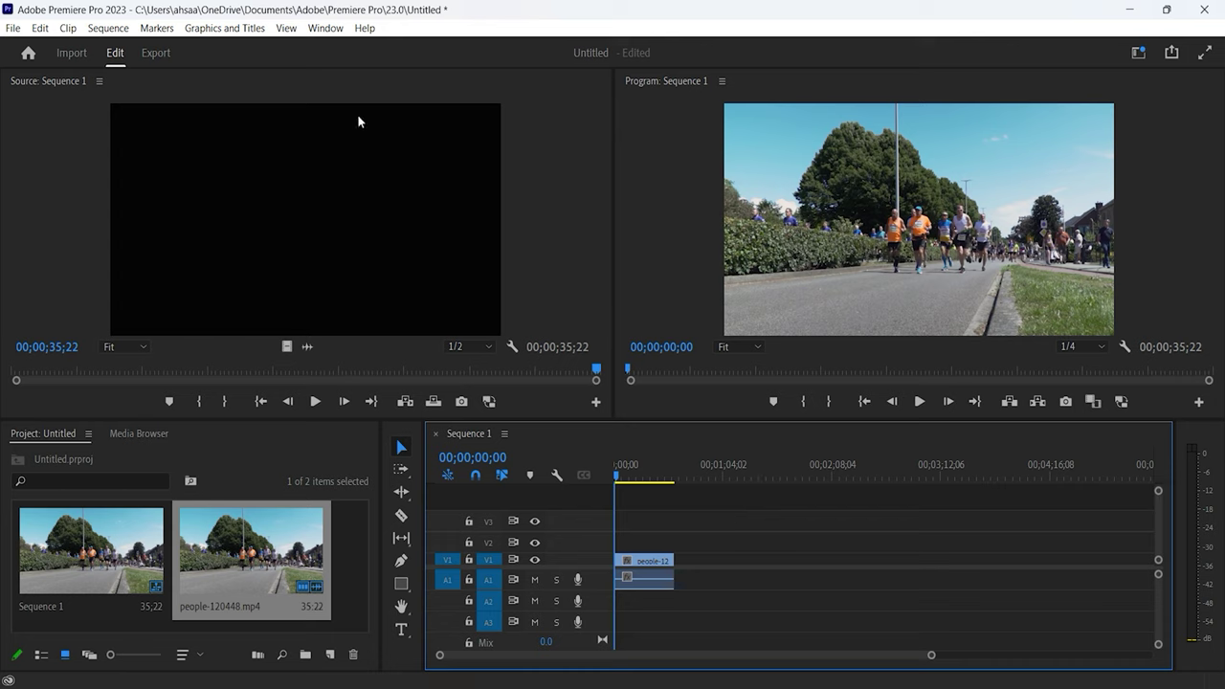
left_click(360, 157)
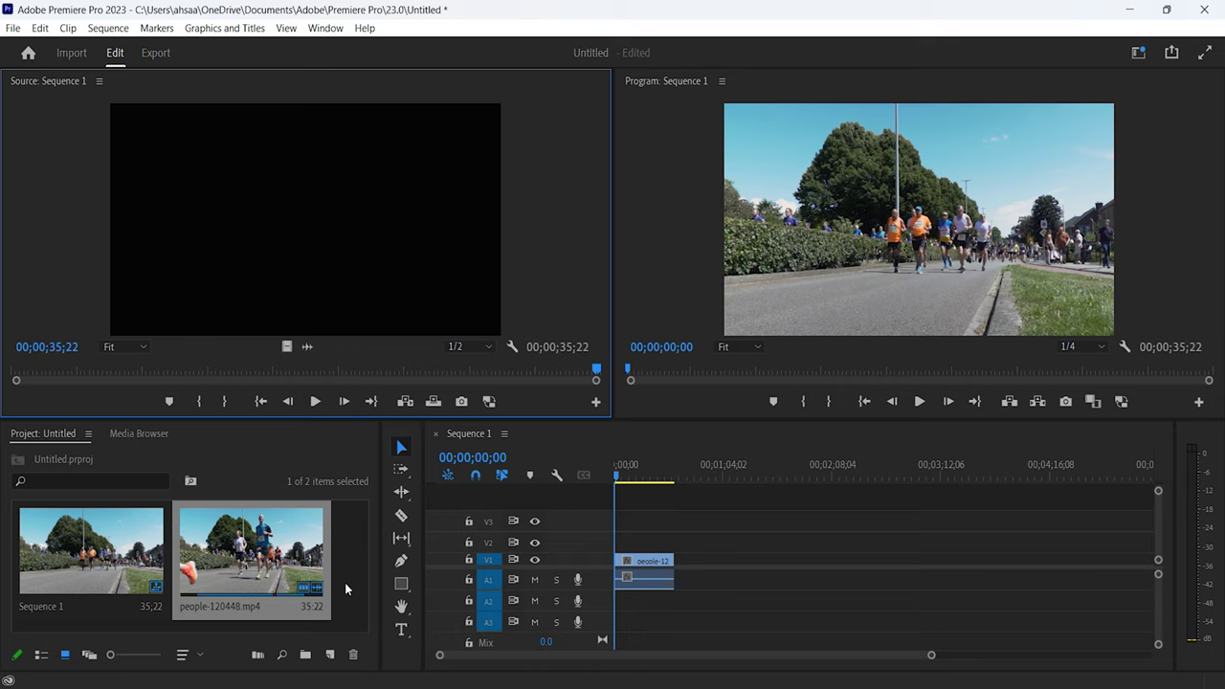
left_click(316, 457)
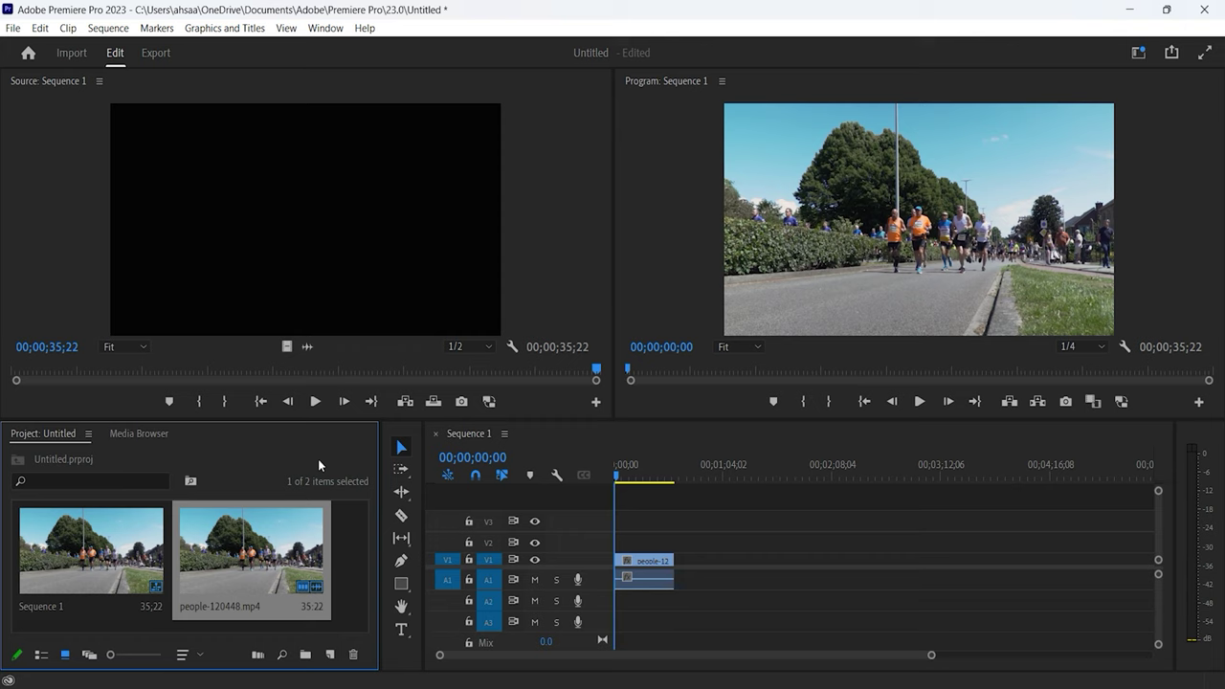
left_click(317, 244)
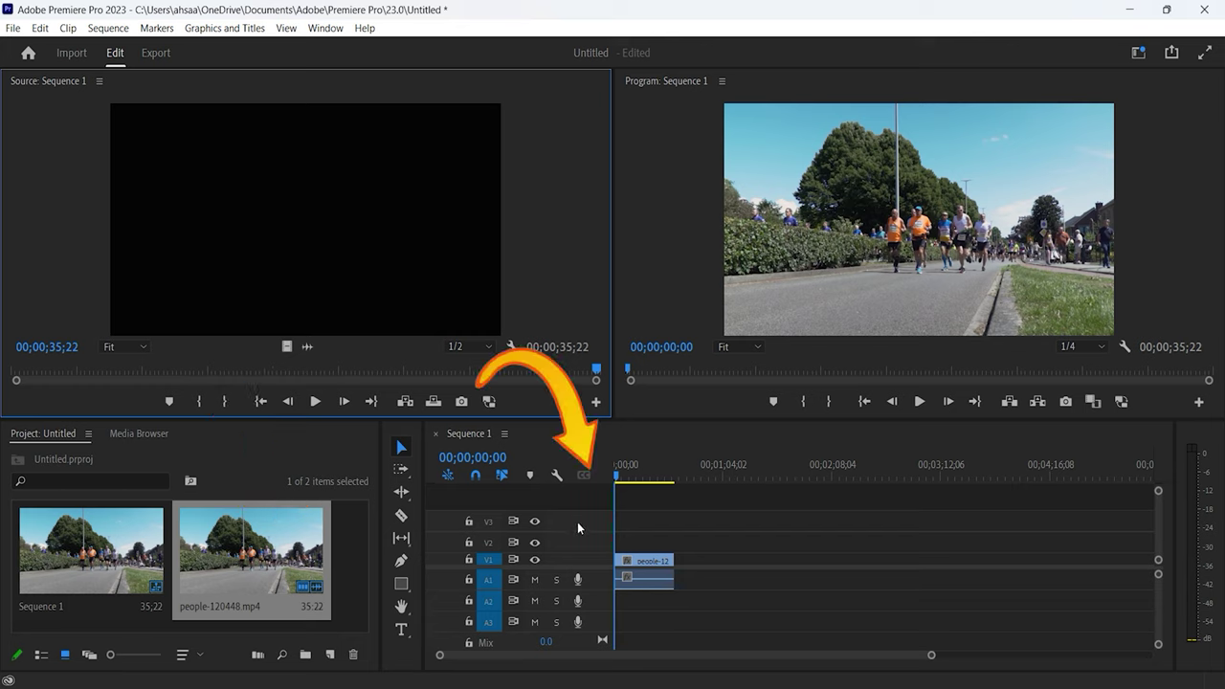
left_click(808, 249)
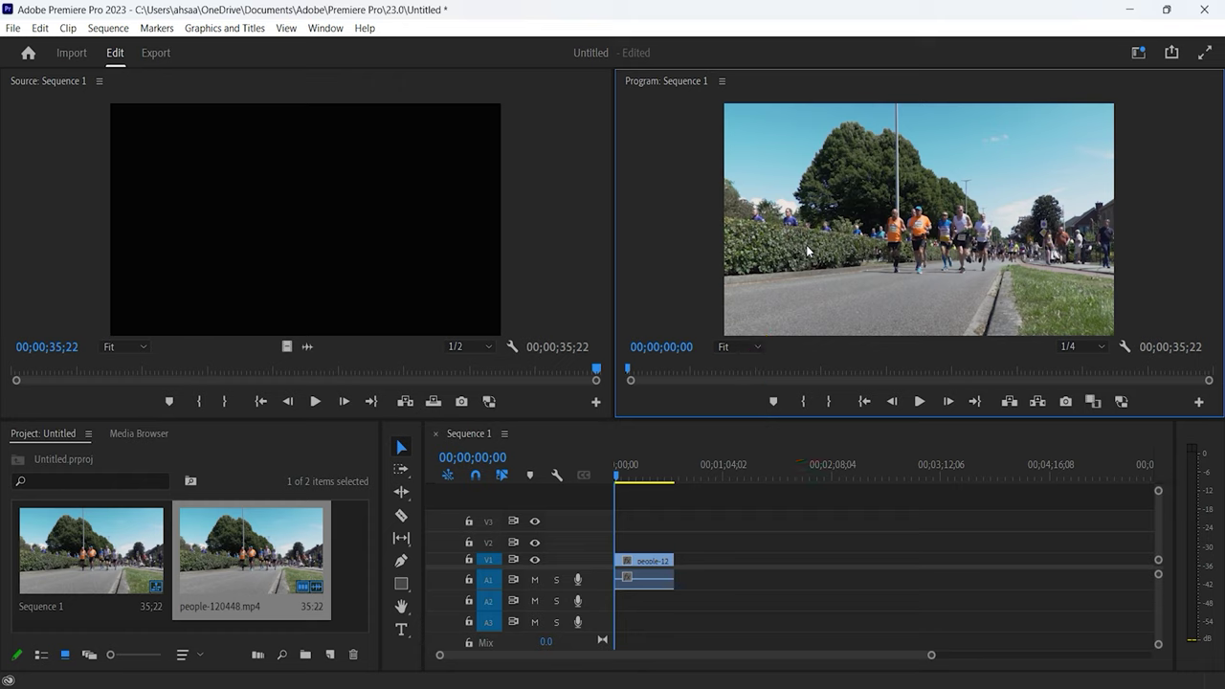
left_click(266, 444)
left_click(346, 225)
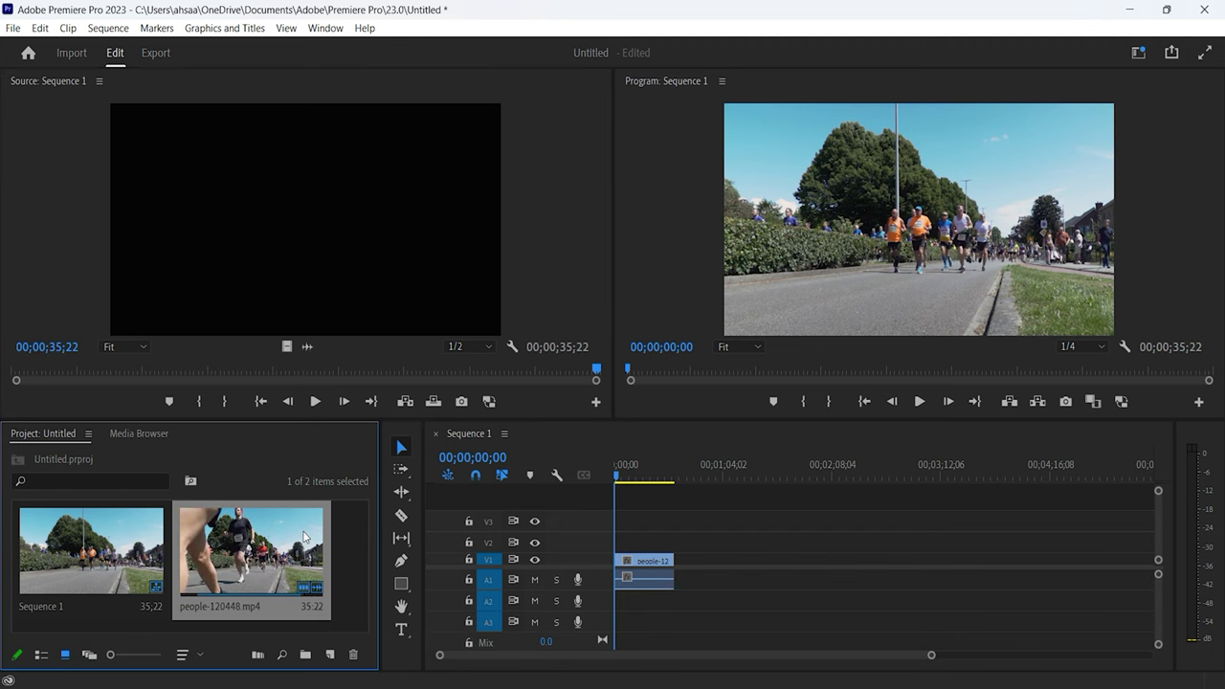
Step: Load people-120448.mp4 in the Source monitor, clear its marks, and mark In at 00:00:05:02
double_click(304, 536)
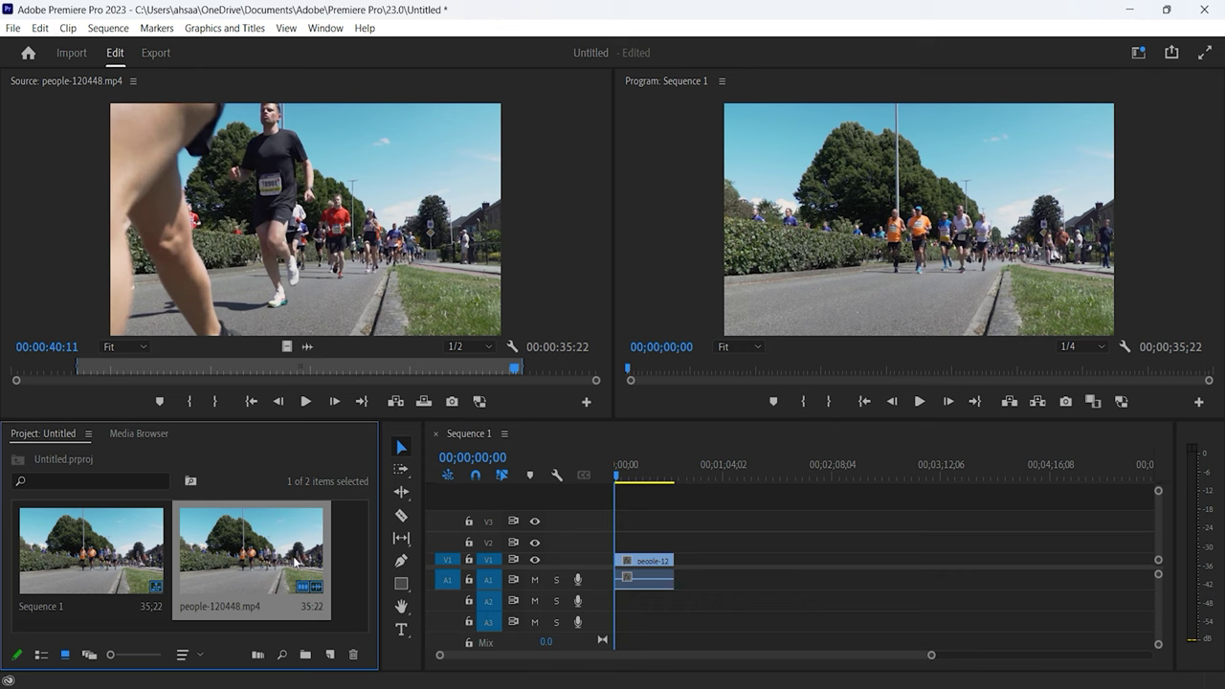
left_click(348, 550)
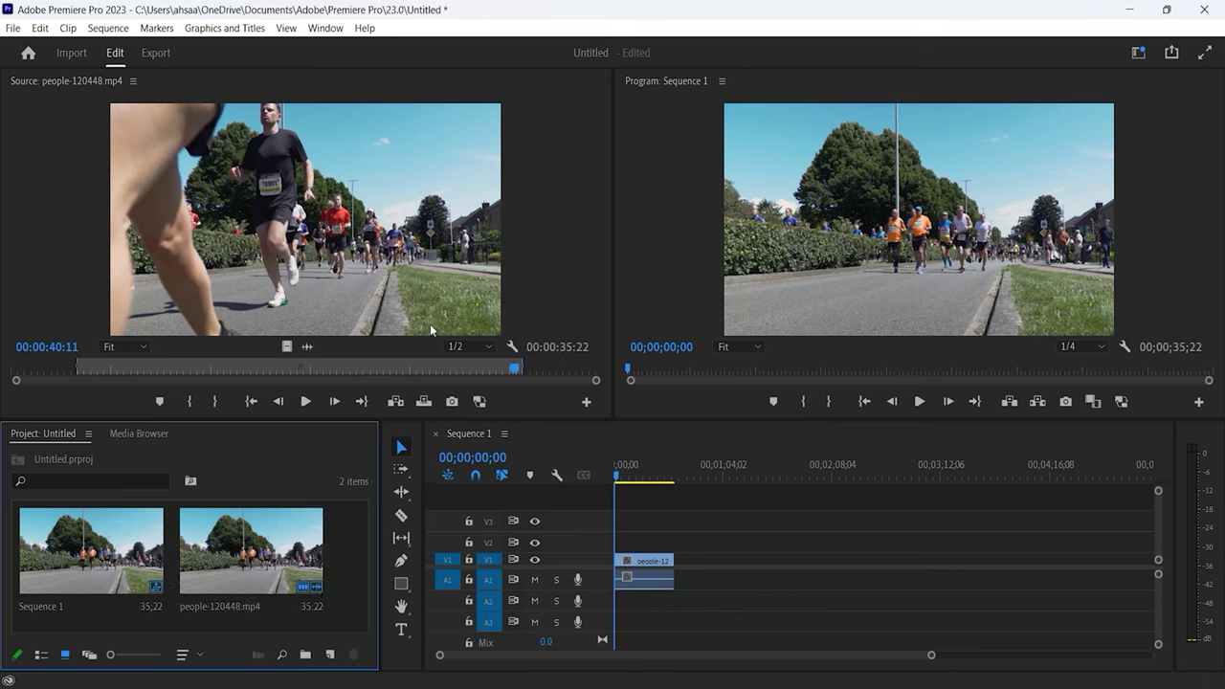
left_click_drag(515, 368, 15, 376)
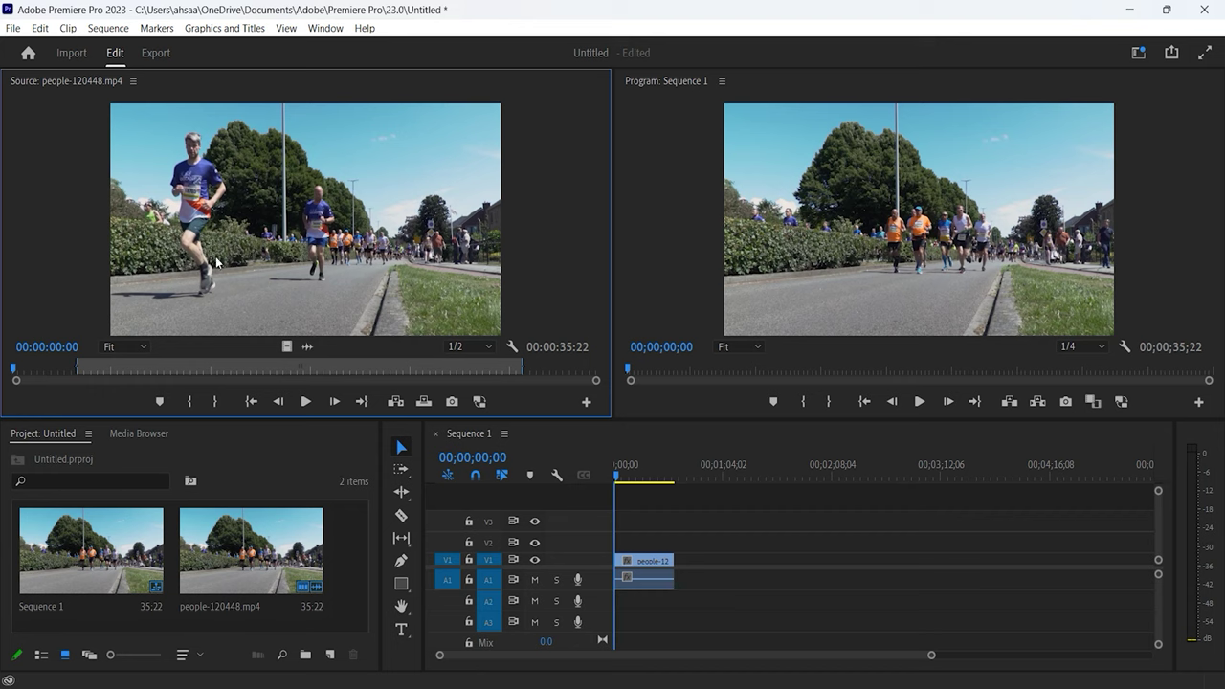
key("ctrl+shift+x")
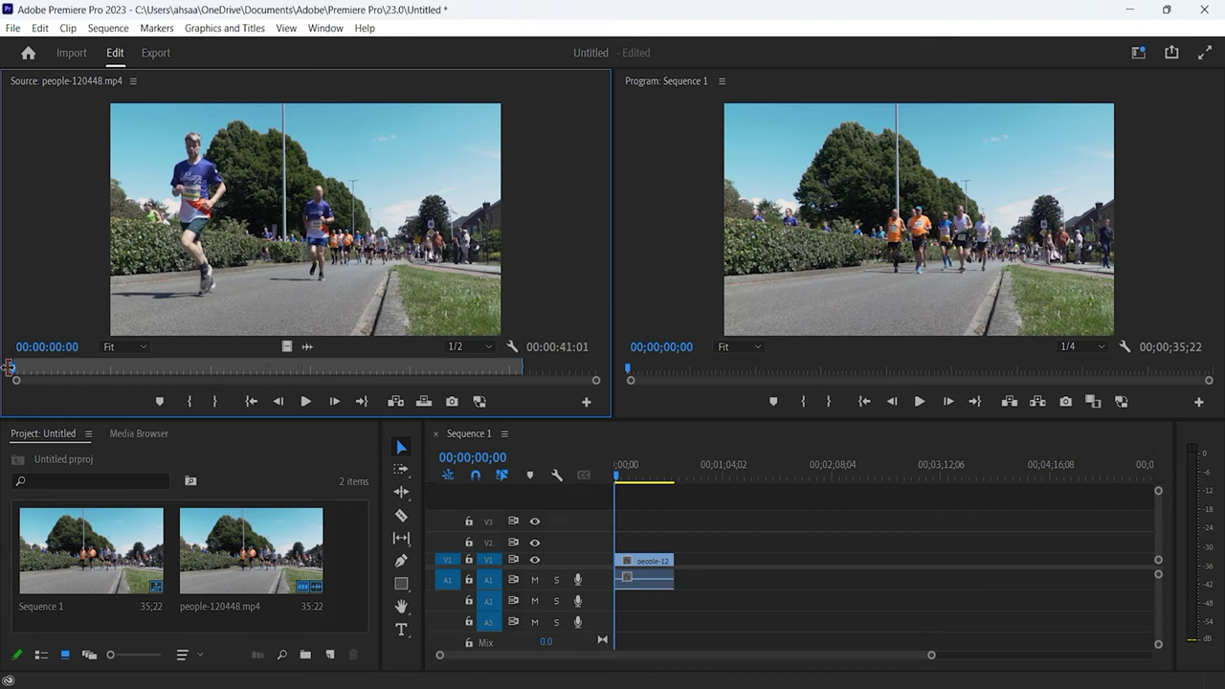
left_click_drag(522, 370, 597, 369)
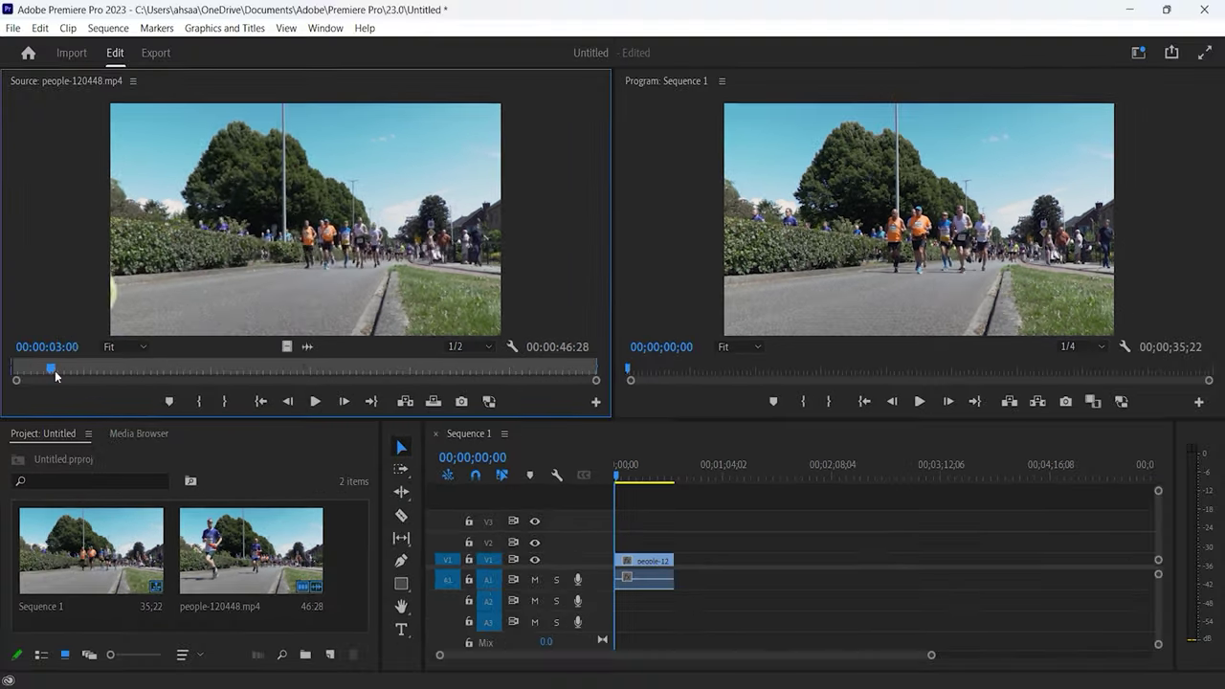
left_click_drag(54, 371, 75, 374)
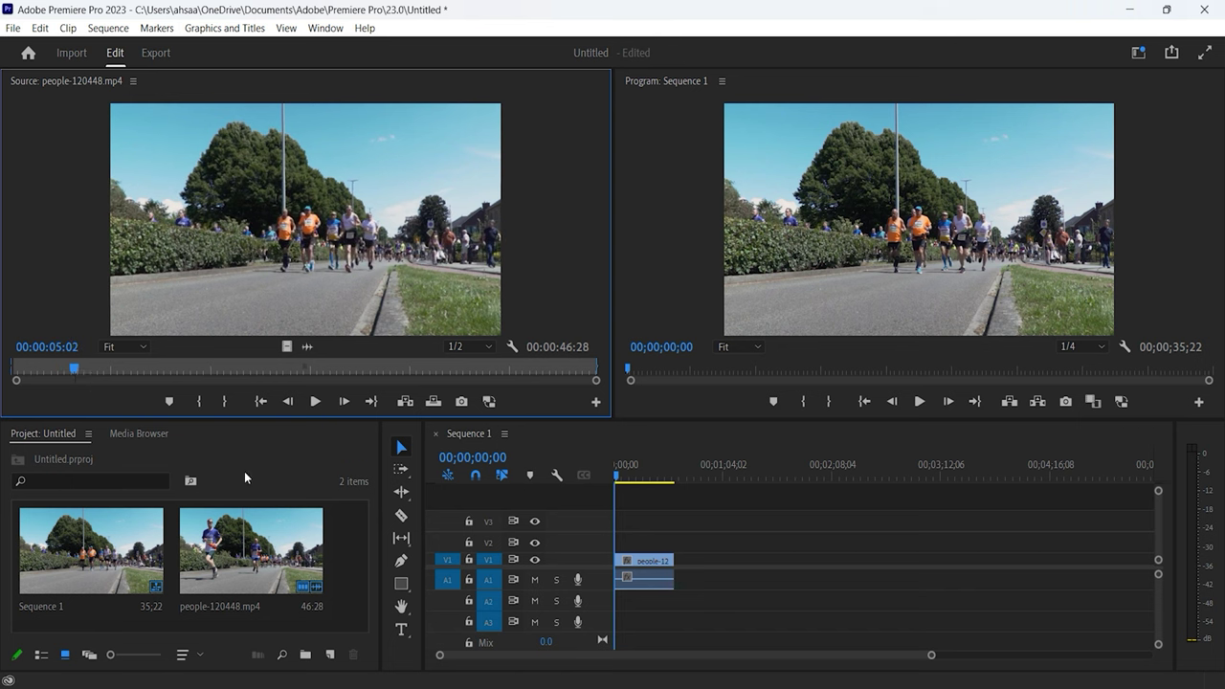
key("i")
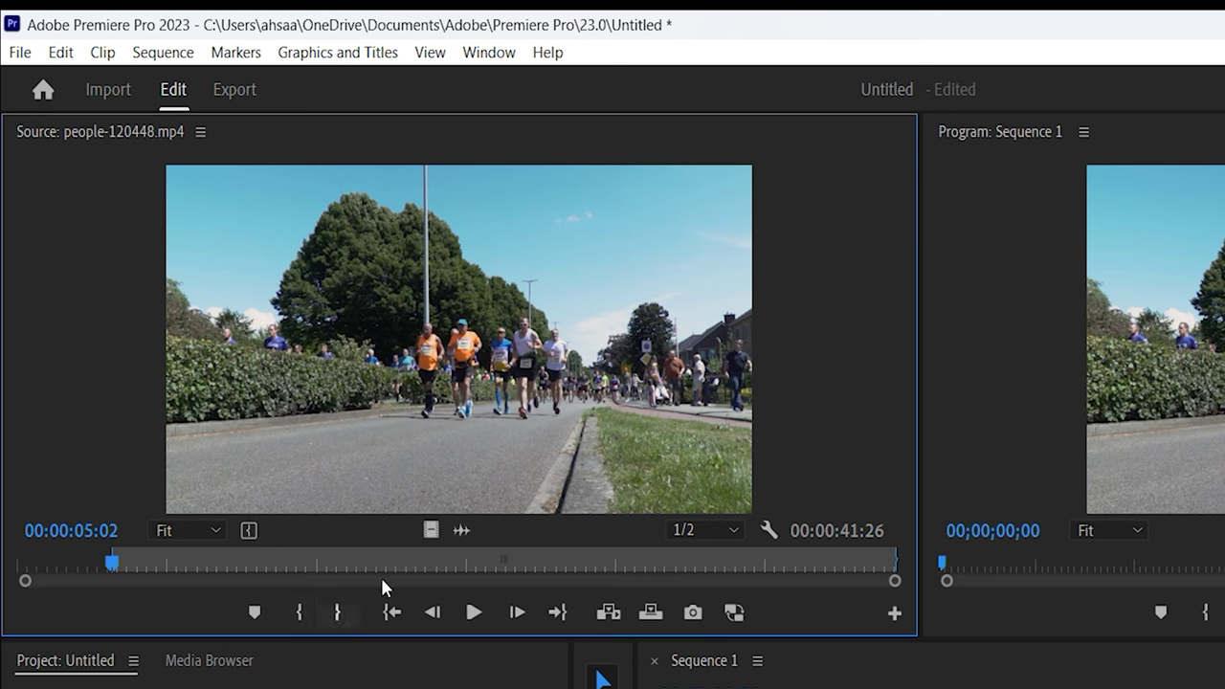
Step: Mark the source clip's Out point at 00:00:41:09, giving a 00:00:36:08 range
left_click(123, 566)
left_click_drag(185, 574, 789, 609)
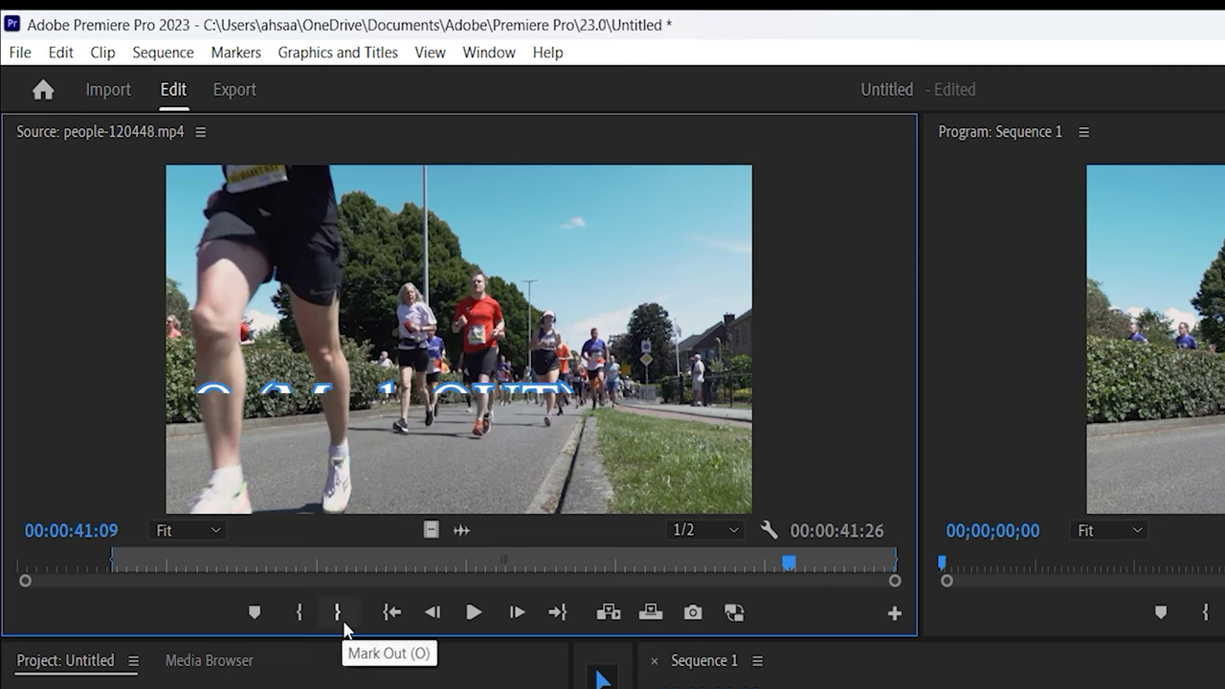
key("o")
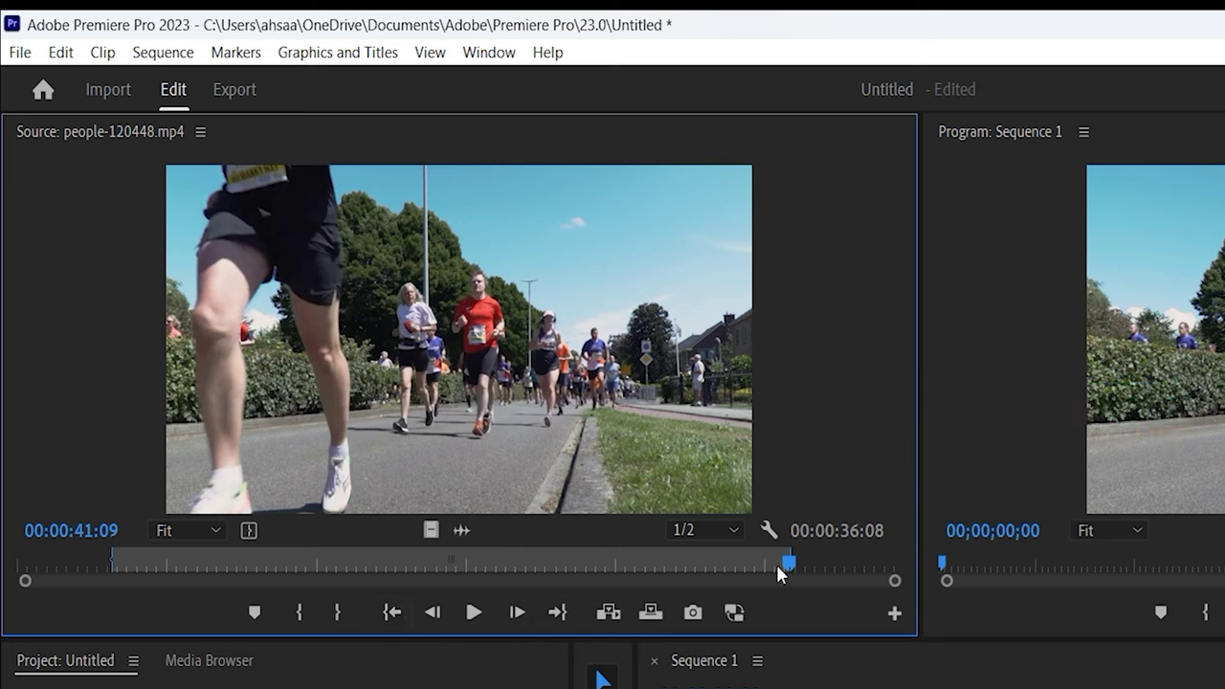
Step: Preview the marked source range with Play/Stop and J, K, L shuttle playback
left_click(471, 614)
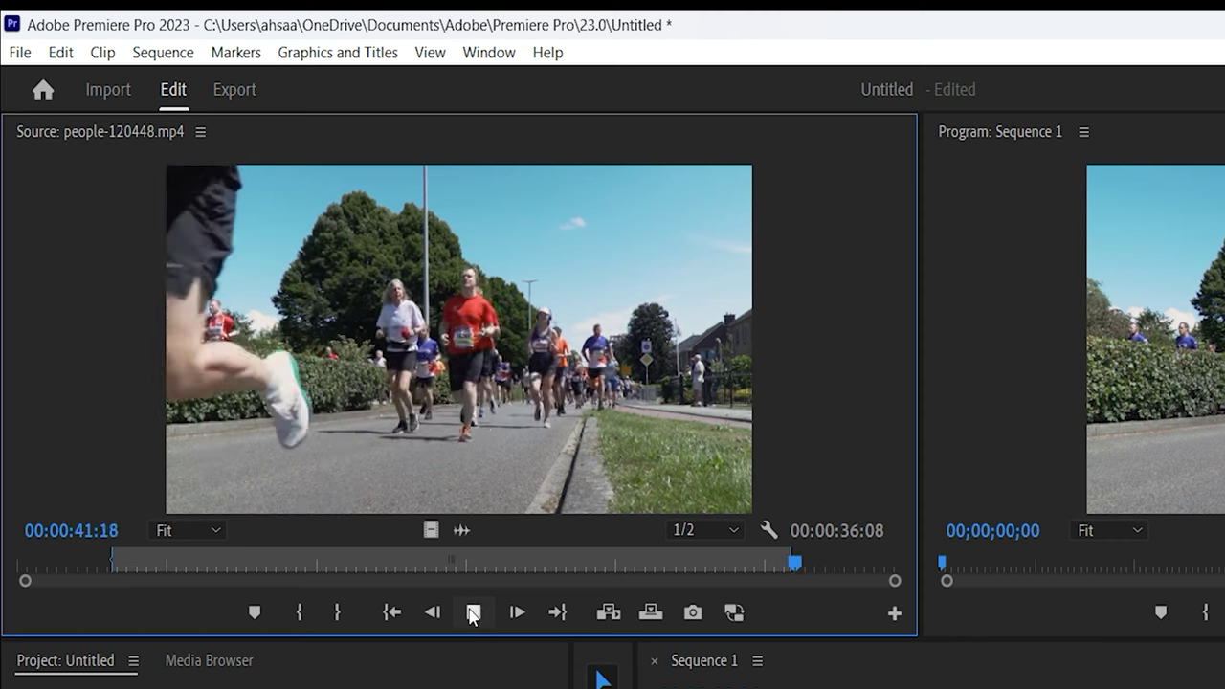
left_click(522, 612)
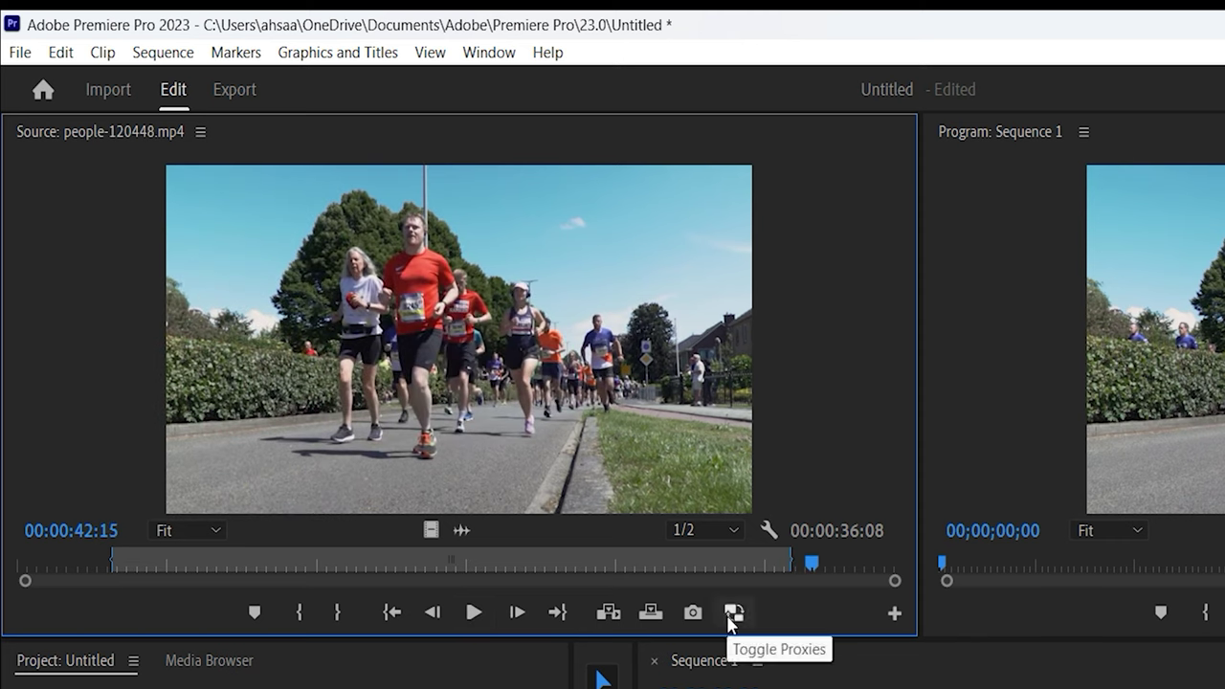
key("j")
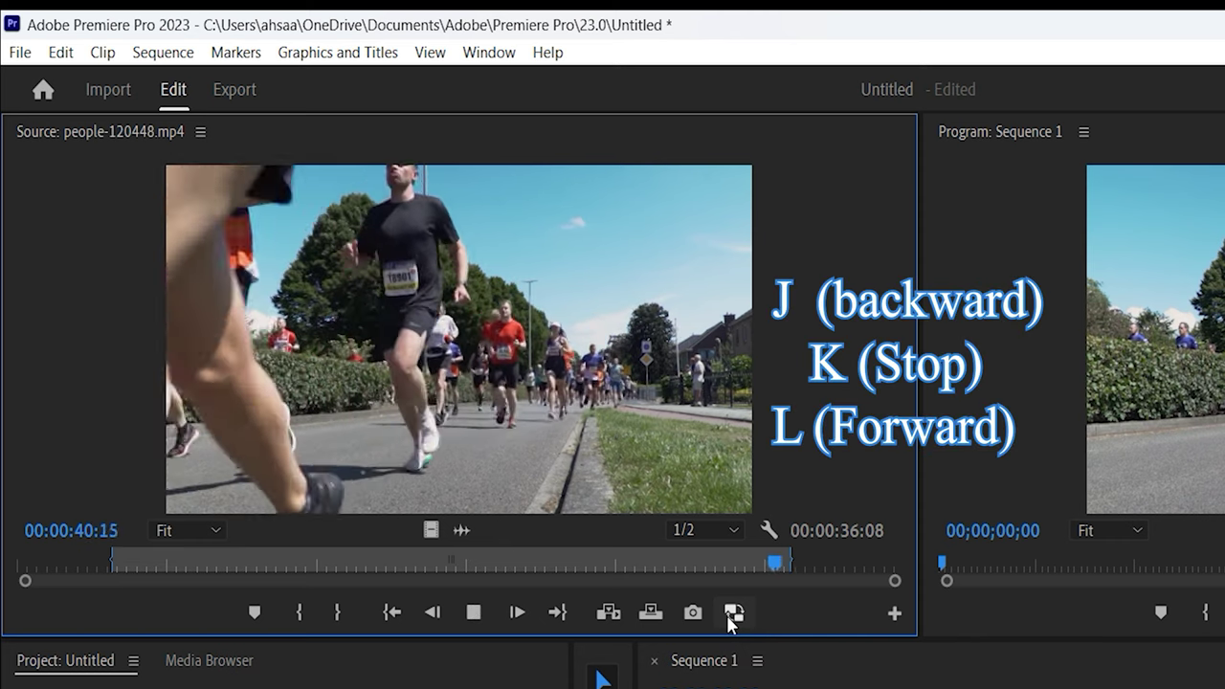
key("k")
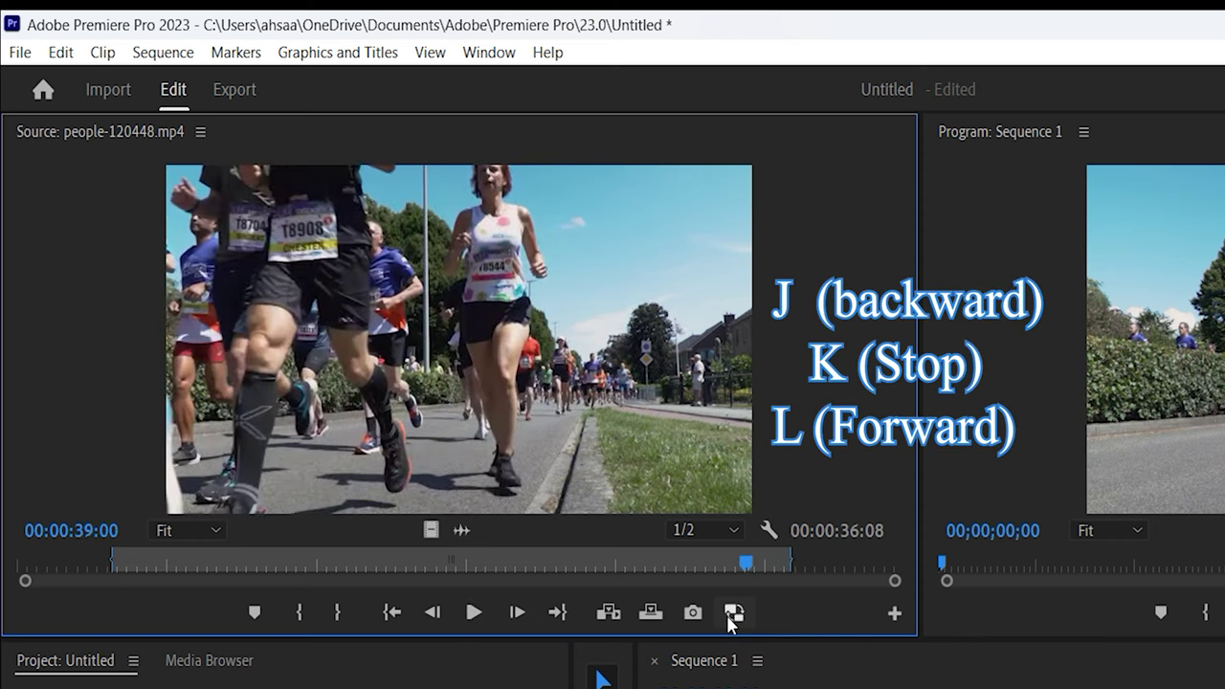
key("l")
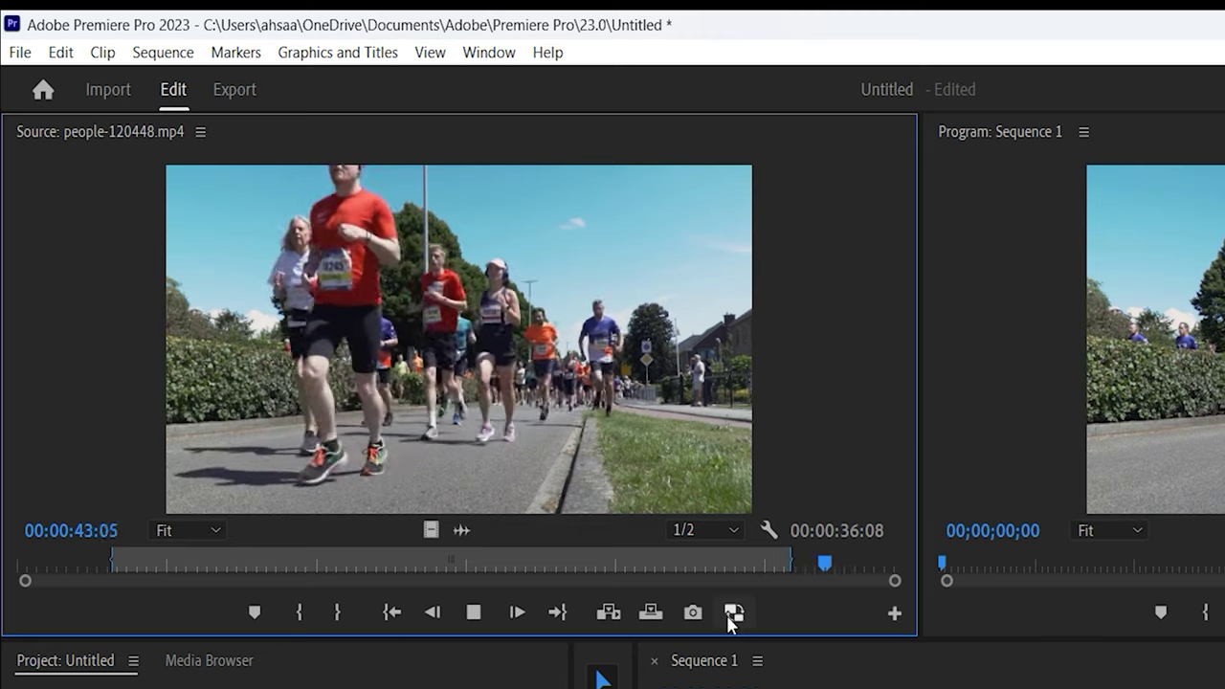
key("j")
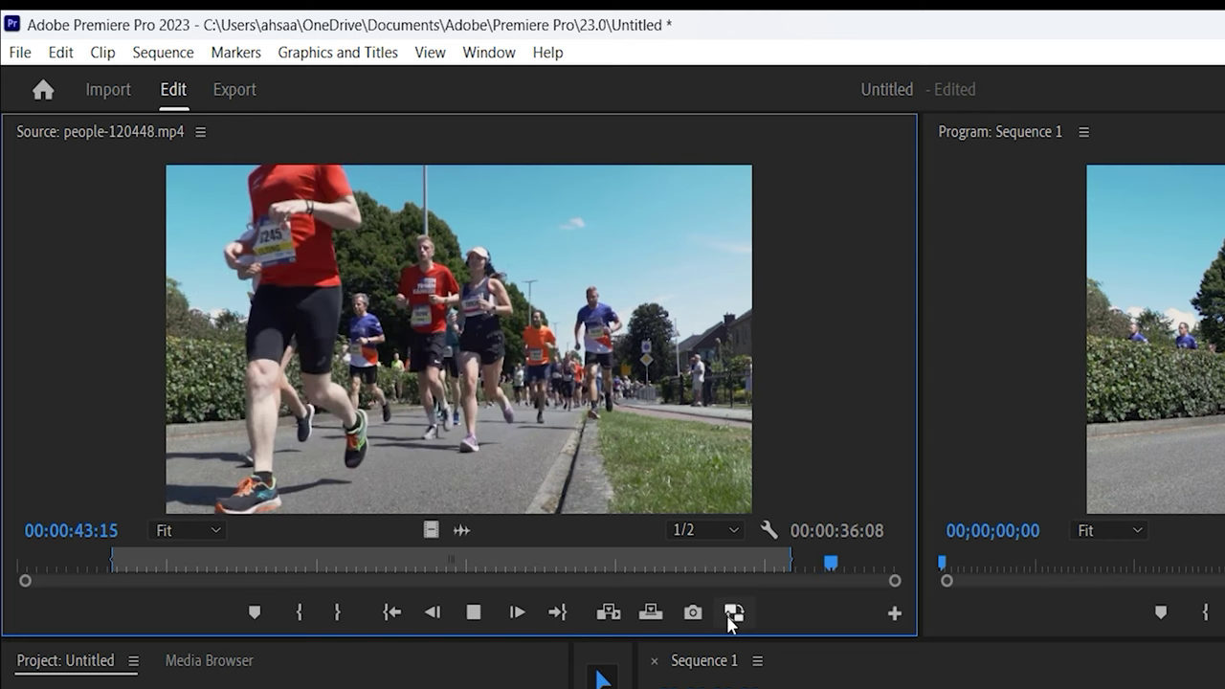
key("k")
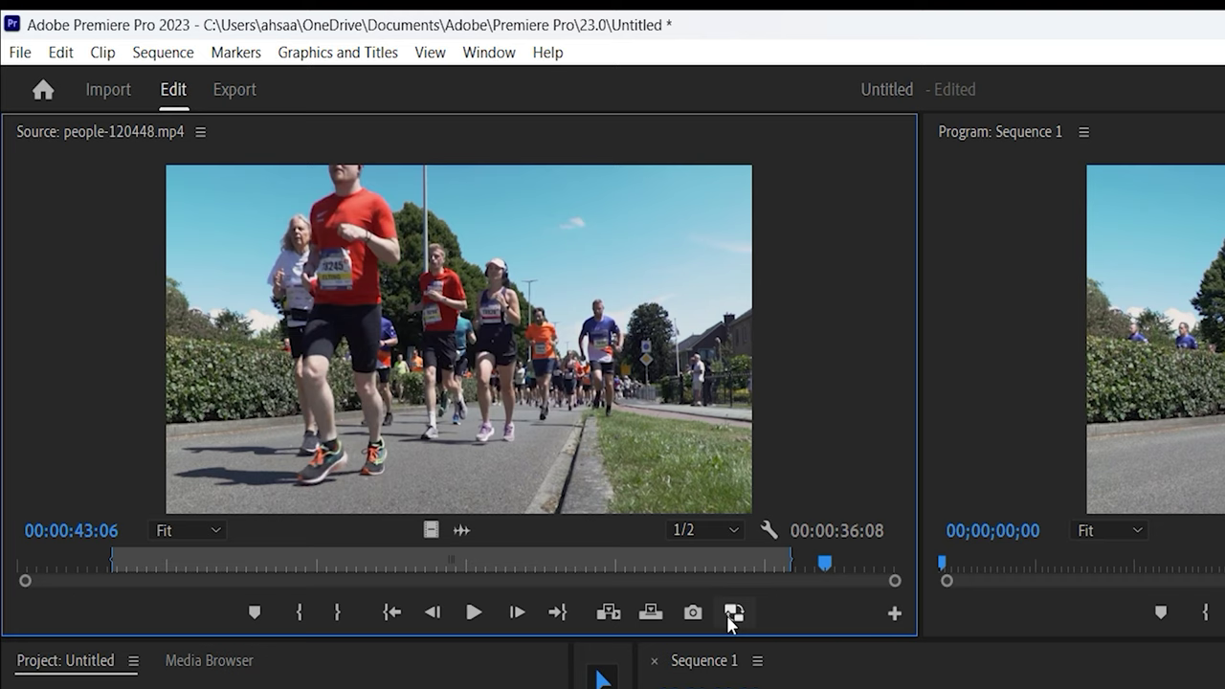
key("l")
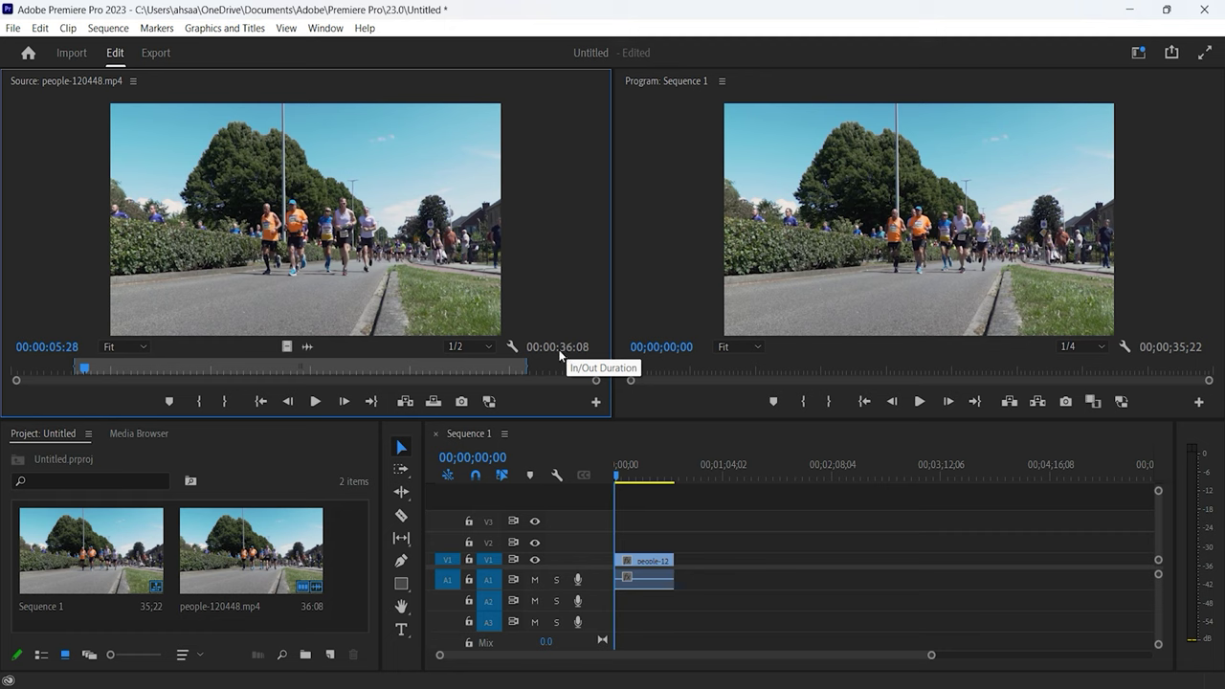
Step: Place the Sequence 1 playhead at 00;00;28;04
left_click(753, 557)
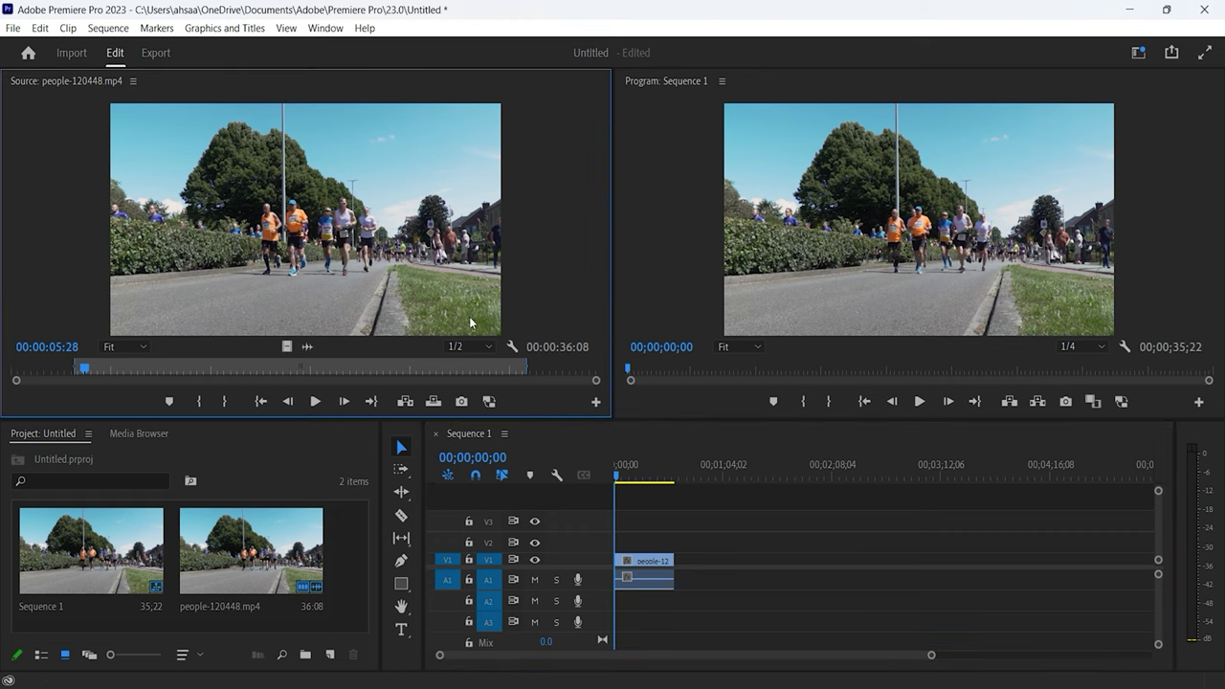
left_click(693, 514)
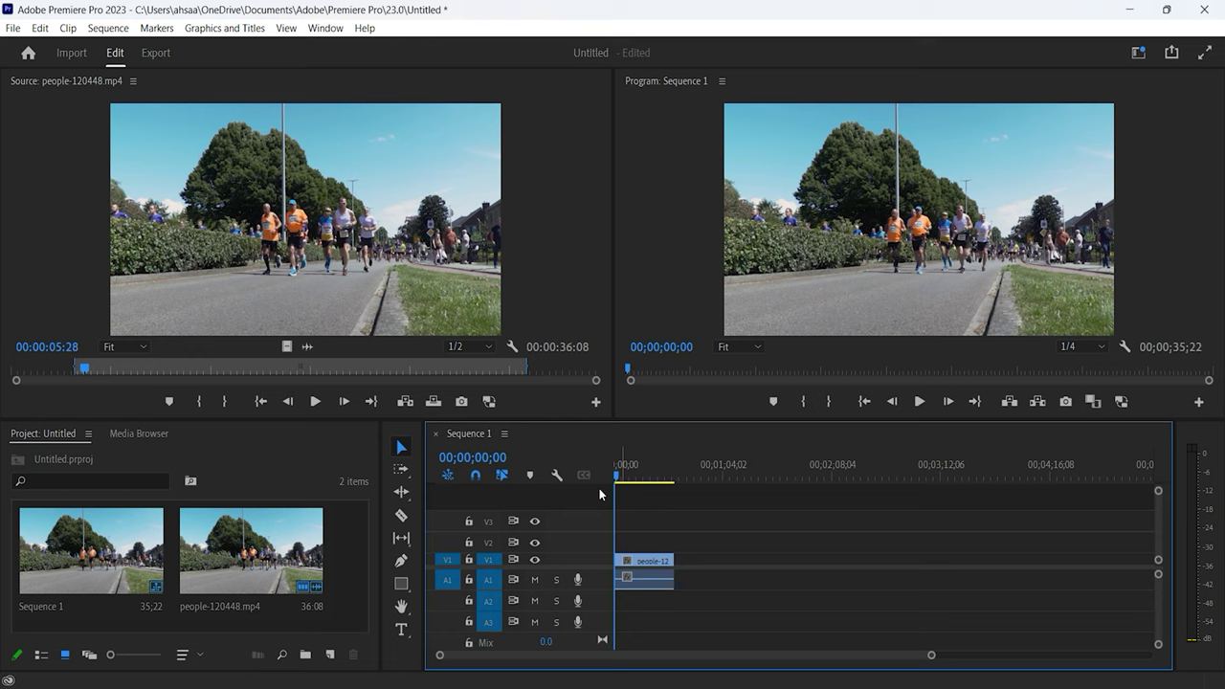
left_click(493, 290)
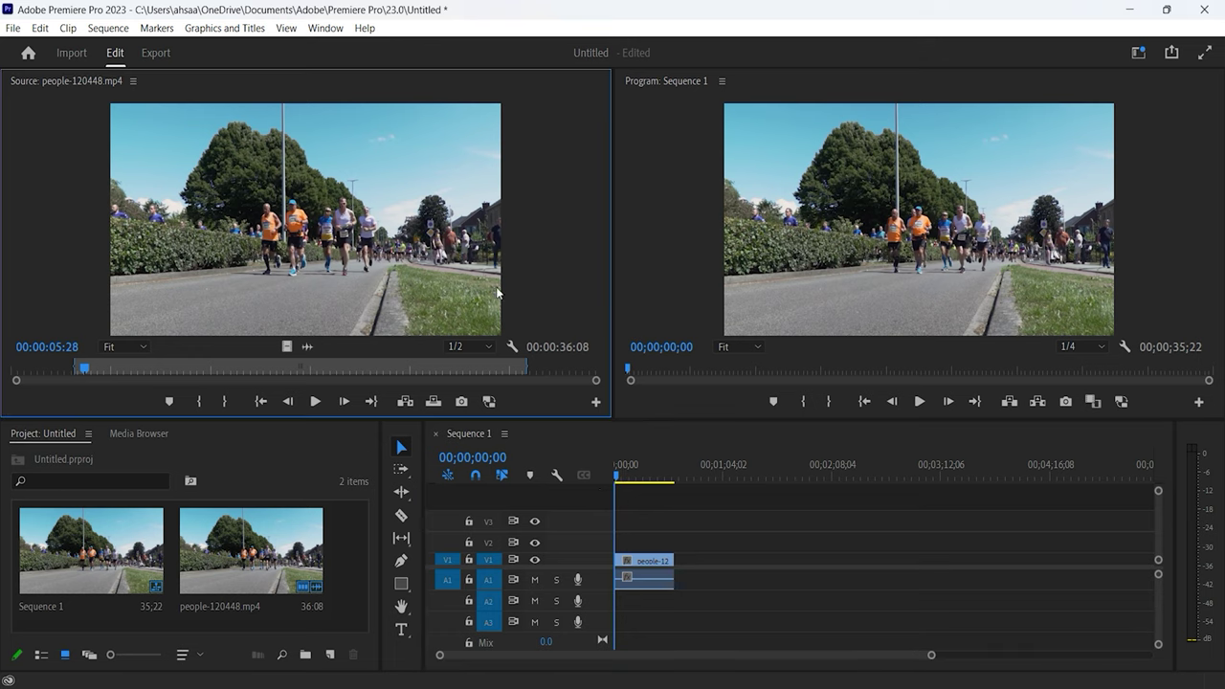
left_click(662, 467)
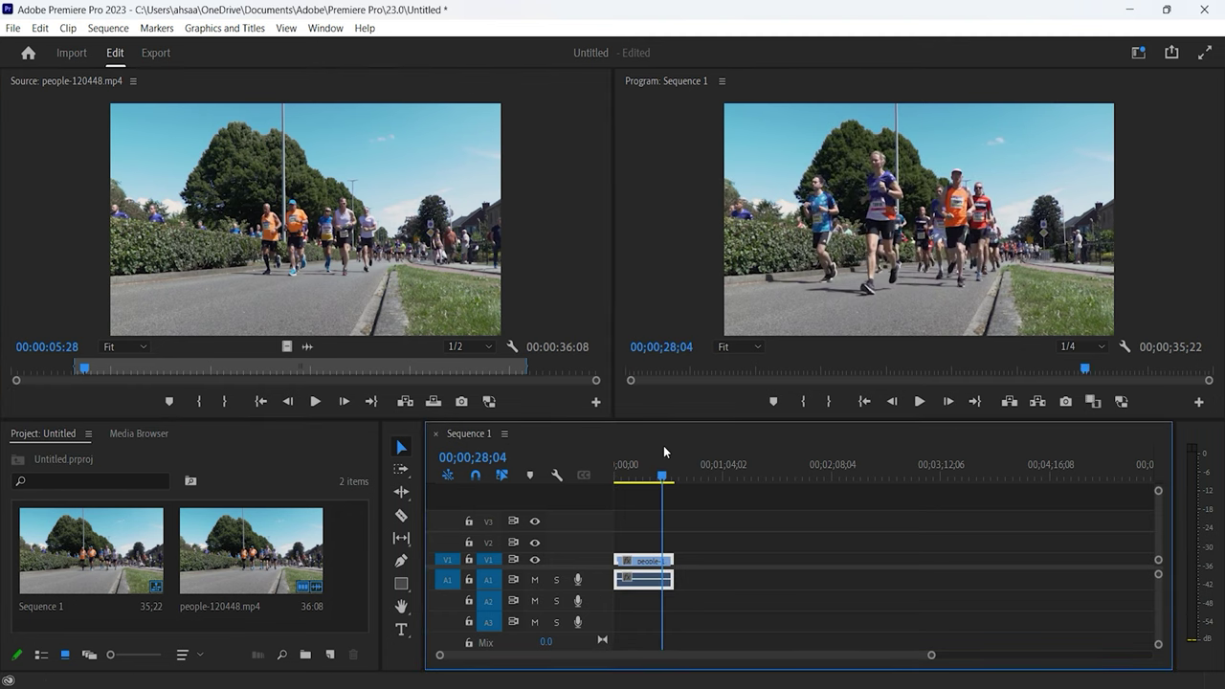
Step: Insert the marked source range, deselect the clips, and move the playhead to the clip's end
left_click(528, 410)
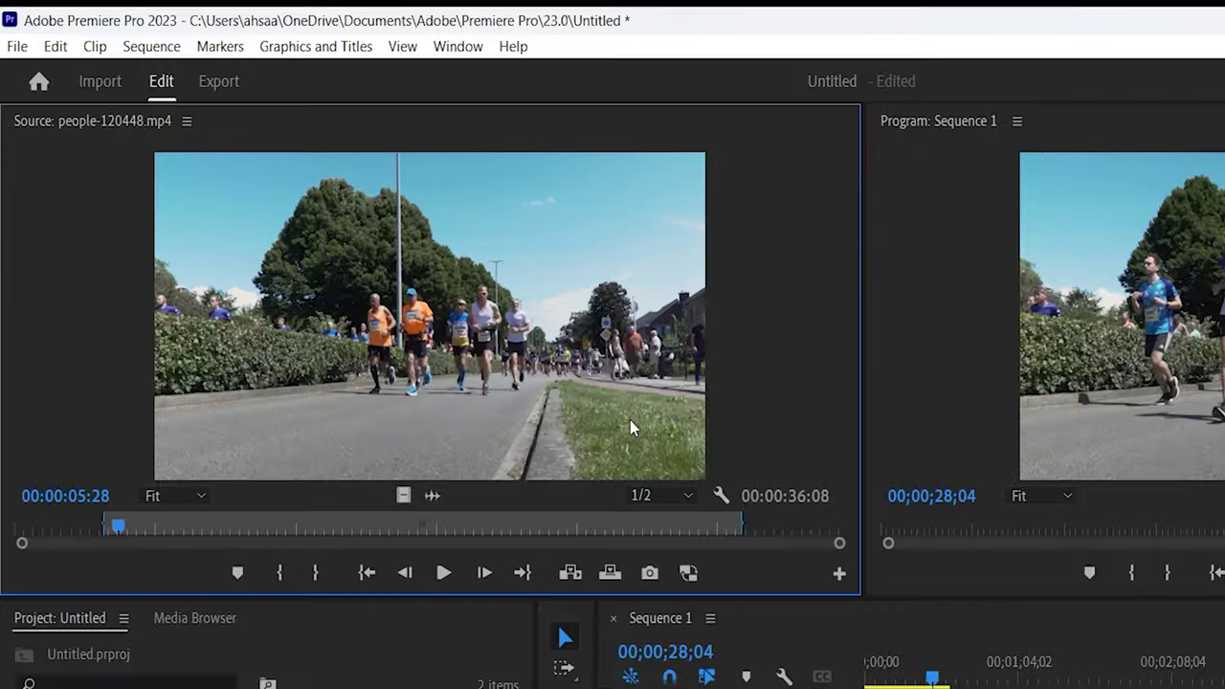
left_click(572, 574)
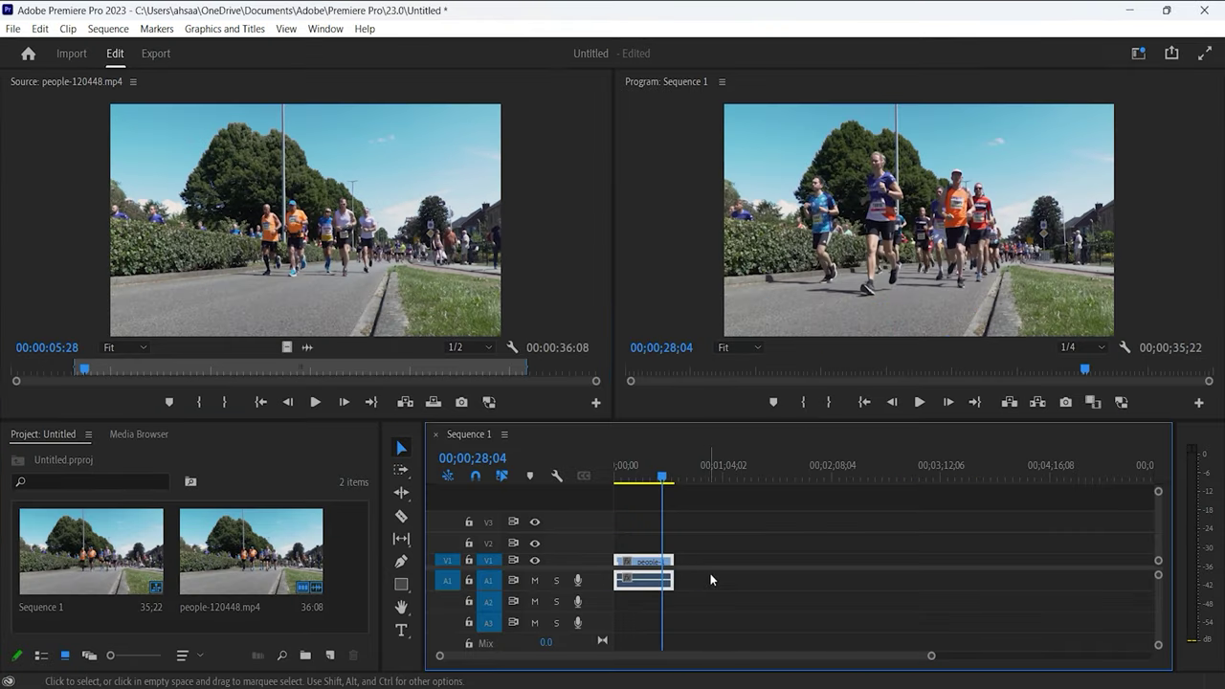
left_click(716, 587)
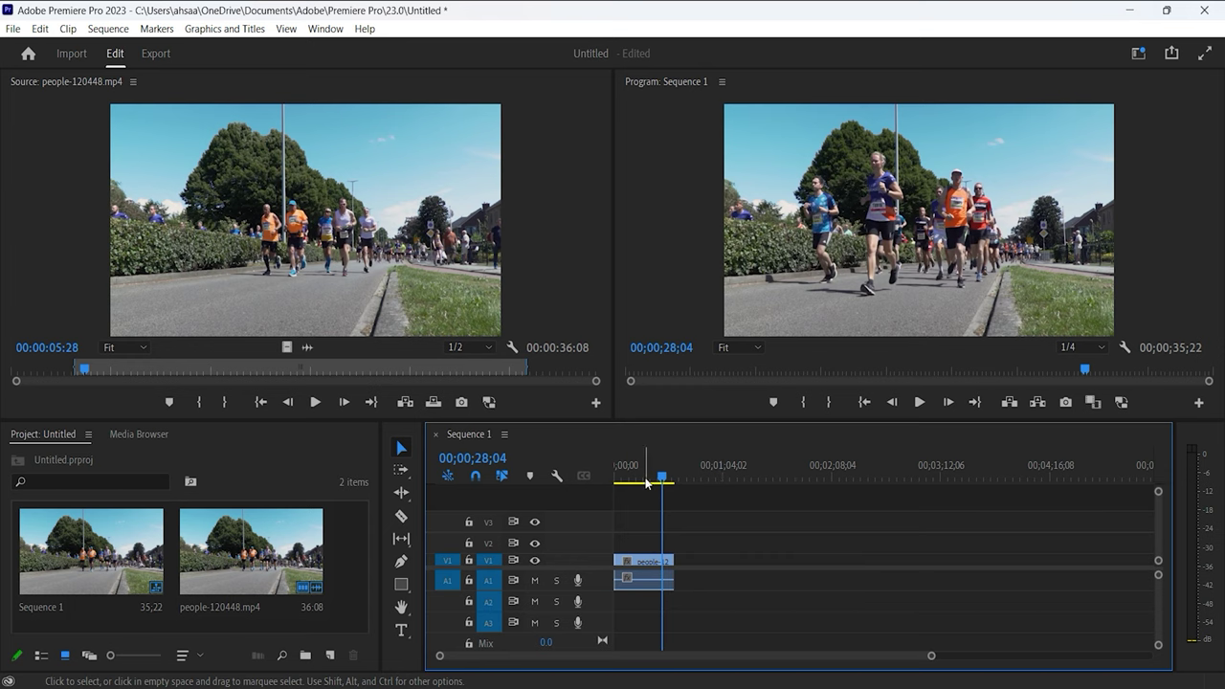
left_click_drag(663, 477, 675, 478)
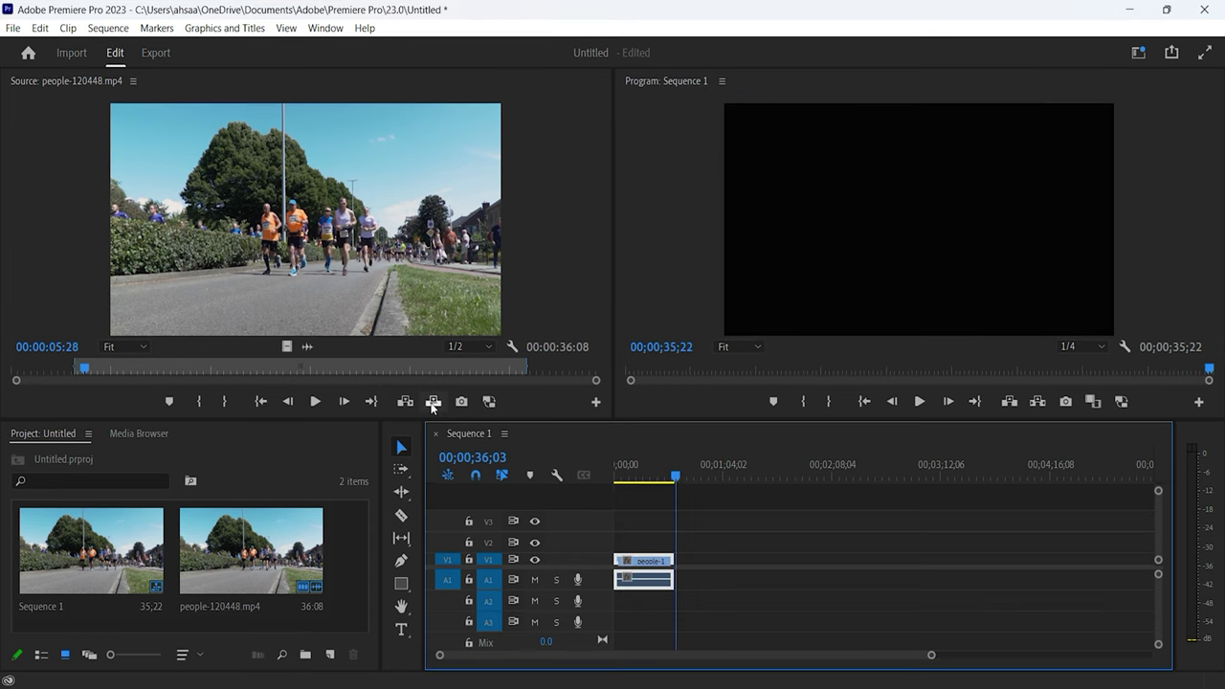
Step: Place the marked range after the first clip and review both clips in Sequence 1
left_click(434, 403)
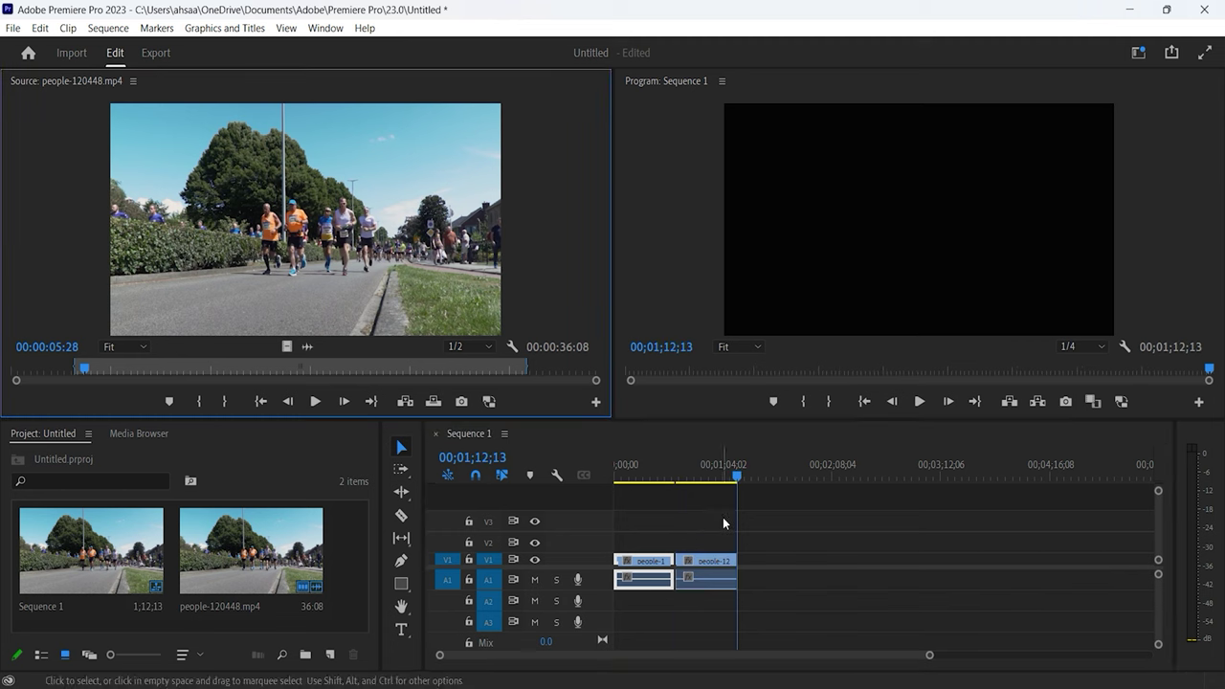
left_click_drag(727, 476, 706, 506)
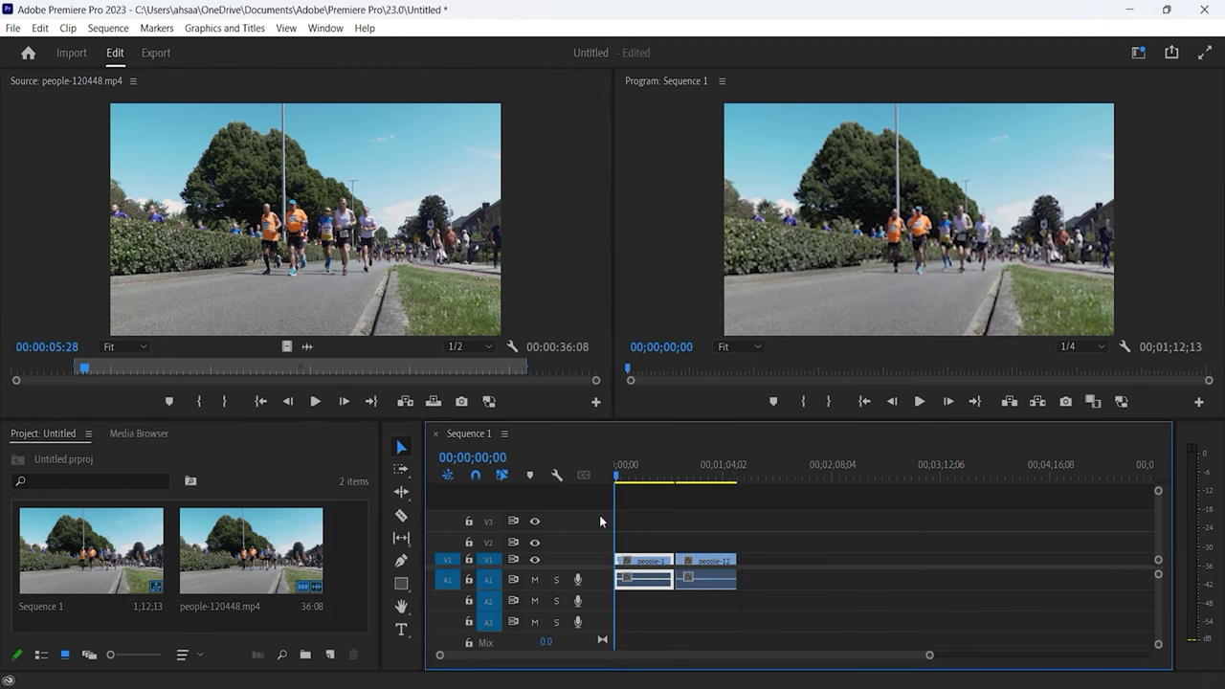
left_click_drag(706, 506, 618, 510)
left_click(796, 540)
left_click_drag(759, 601, 617, 526)
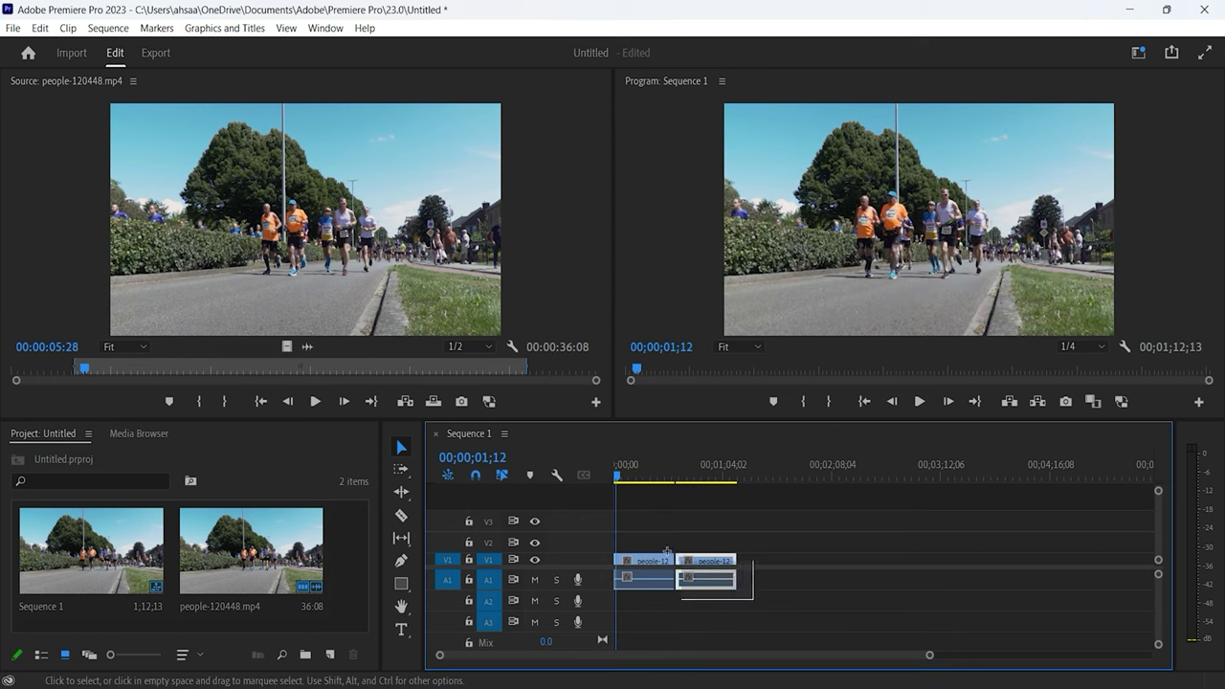
left_click(787, 605)
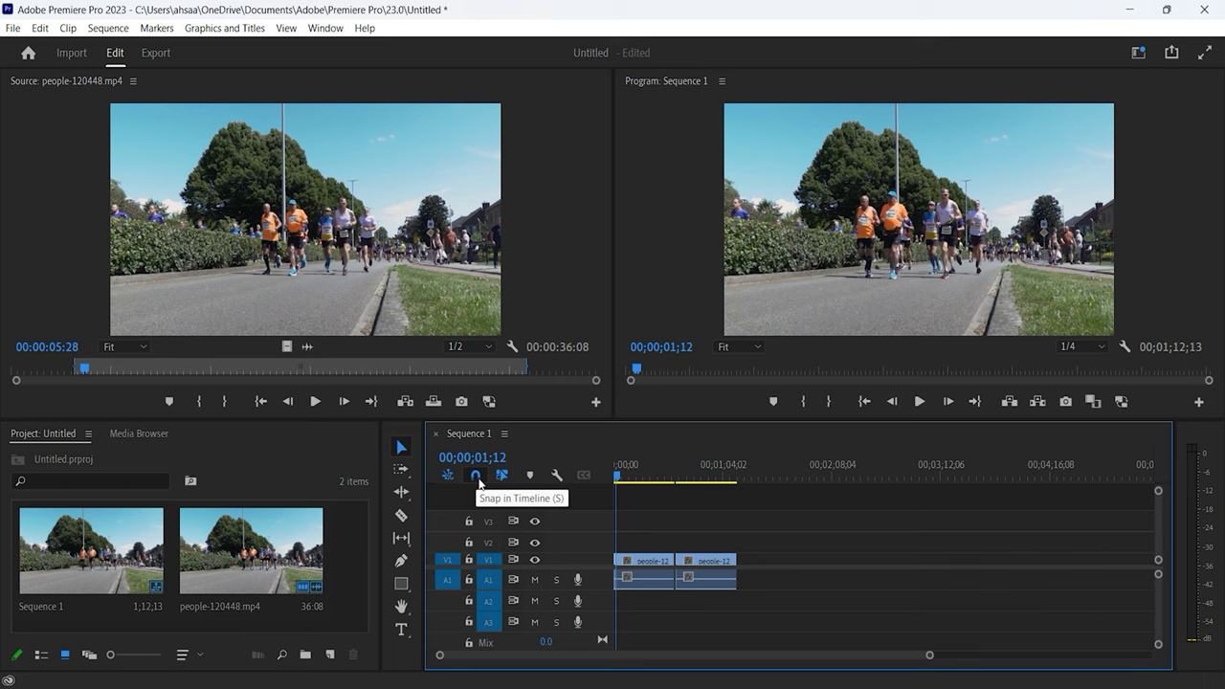
Step: With snapping off, drag the second clip later to leave a gap, then slide it back
left_click(475, 475)
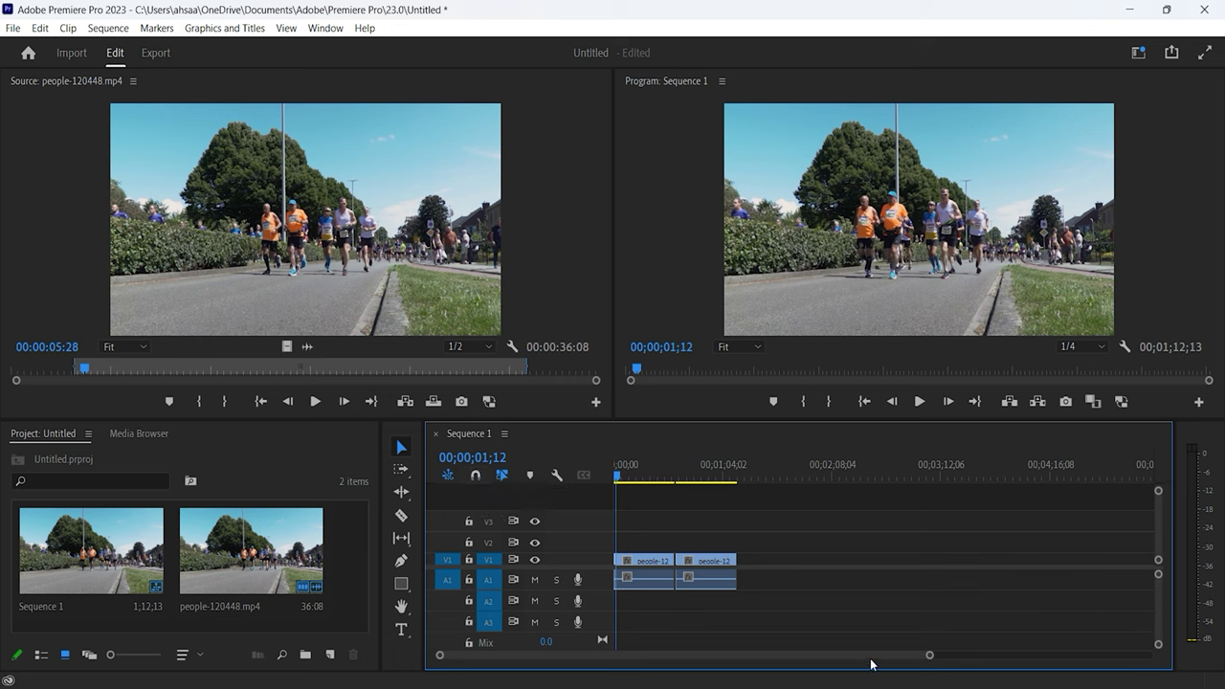
left_click_drag(928, 658, 761, 656)
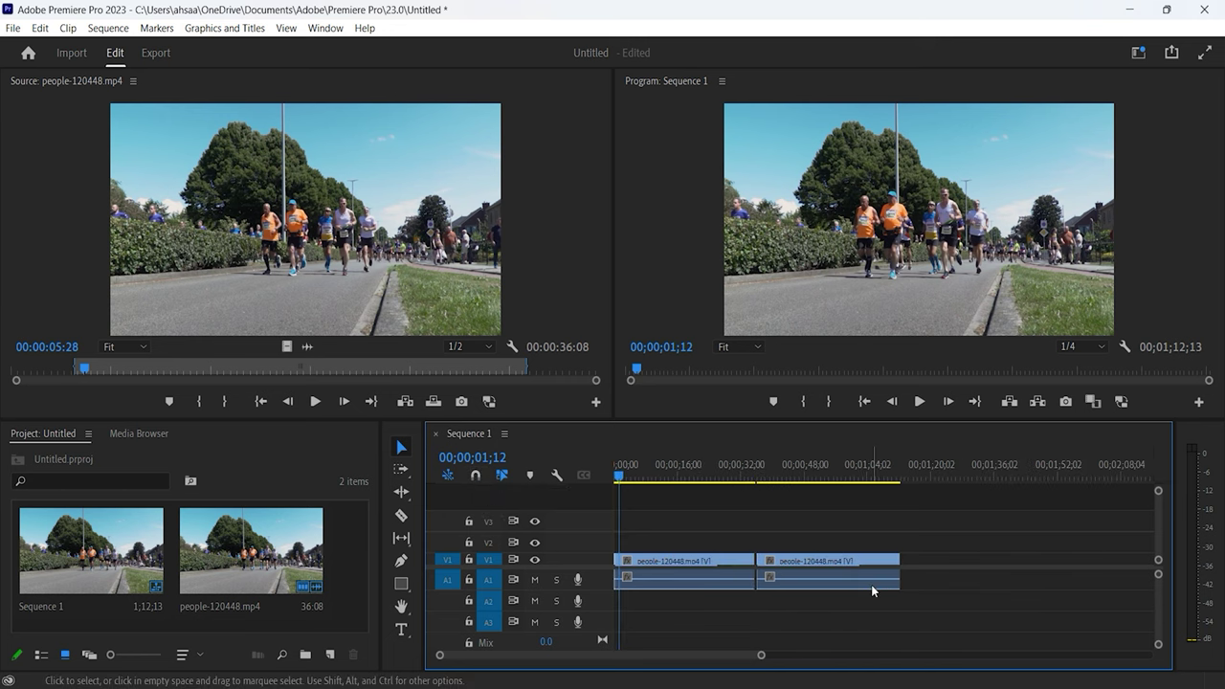
double_click(858, 562)
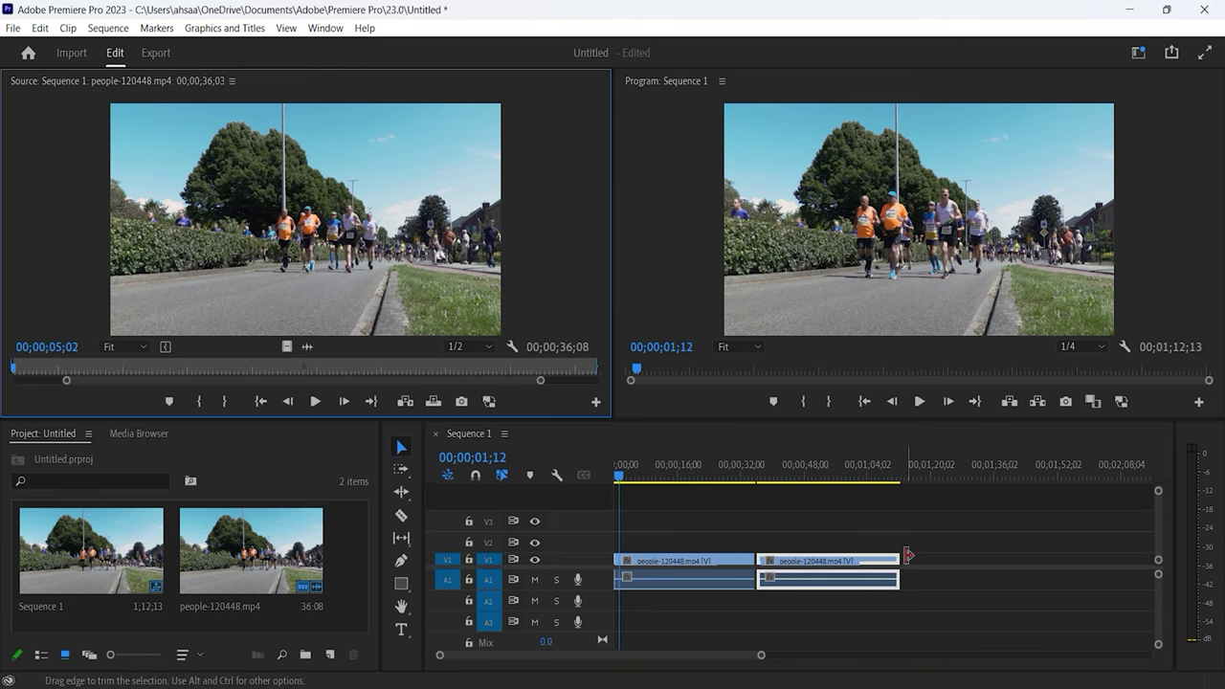
left_click_drag(838, 565, 897, 565)
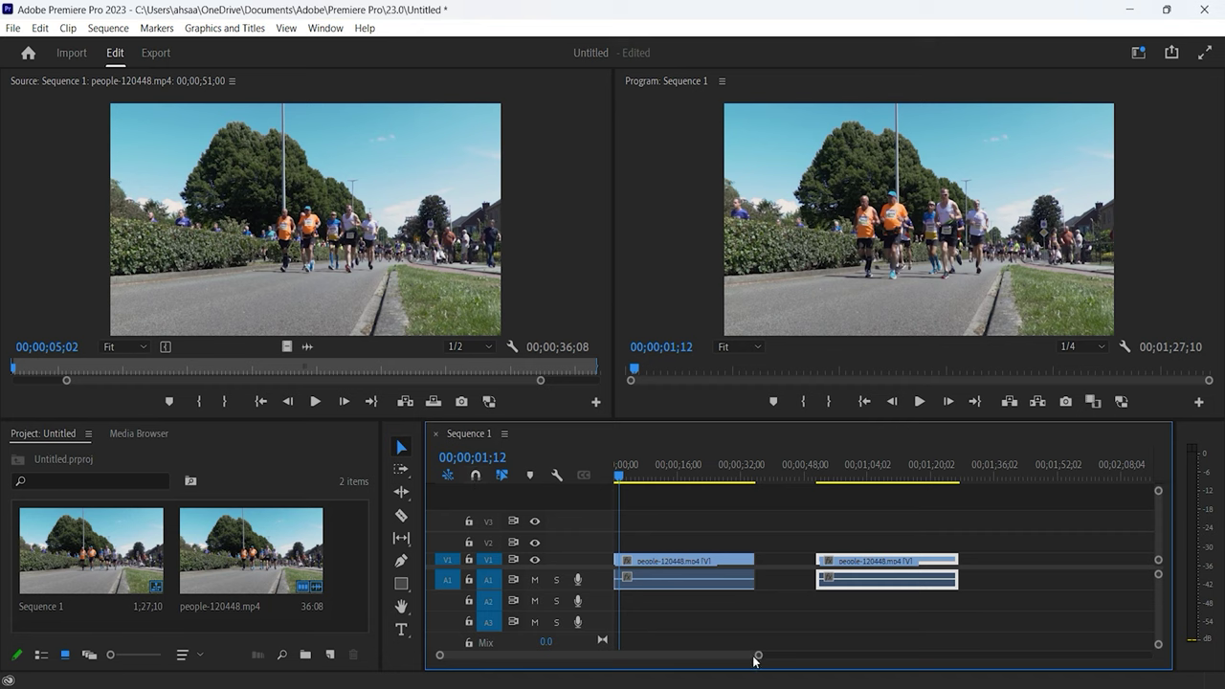
left_click(759, 475)
left_click_drag(757, 655, 701, 656)
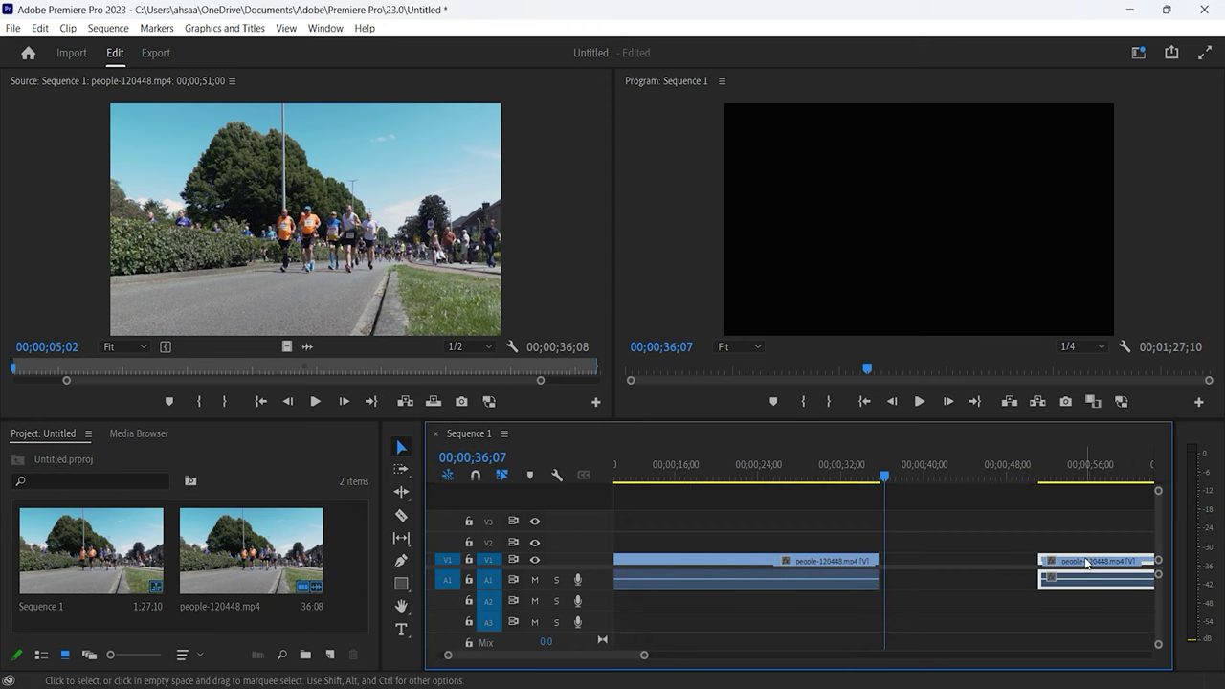
left_click_drag(1081, 564, 933, 577)
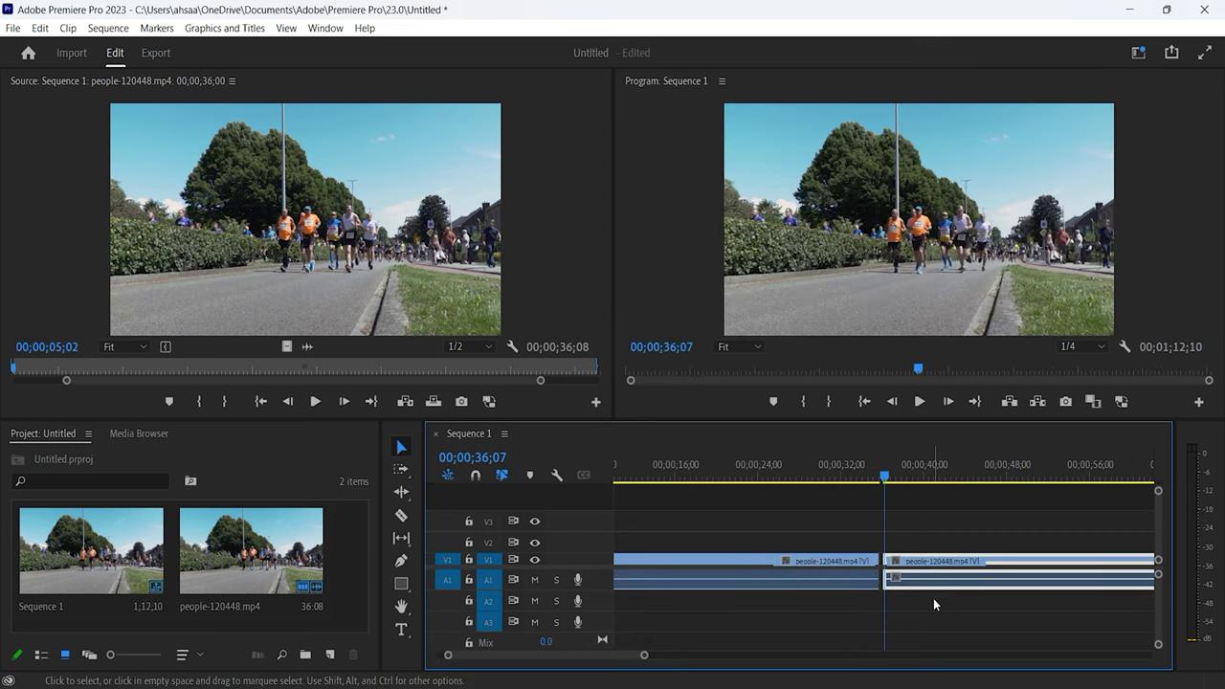
Step: Play the sequence across the cut starting from 34;15
left_click_drag(881, 486, 866, 478)
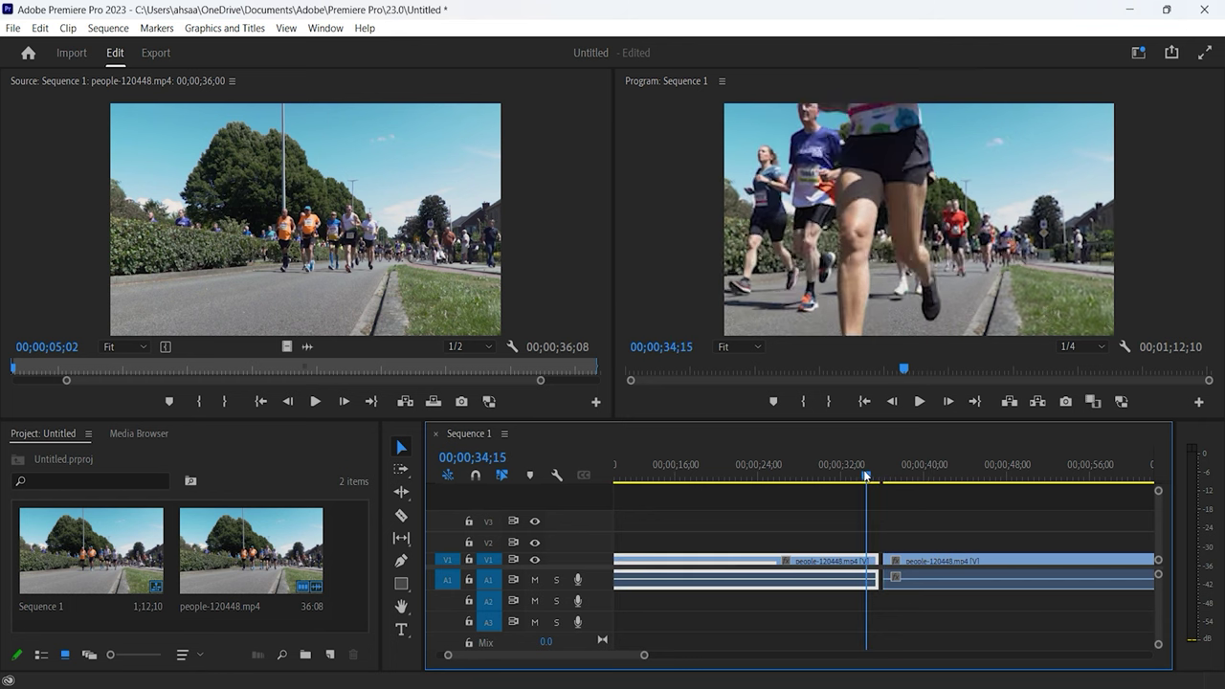
left_click(890, 607)
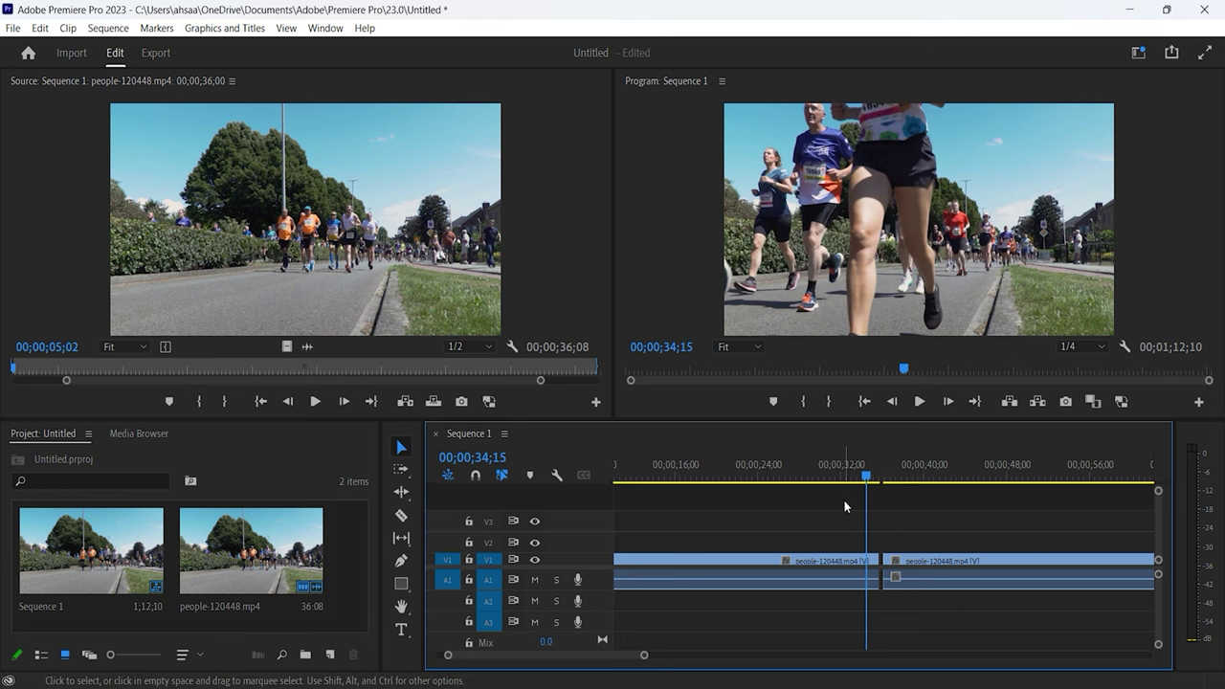
key("space")
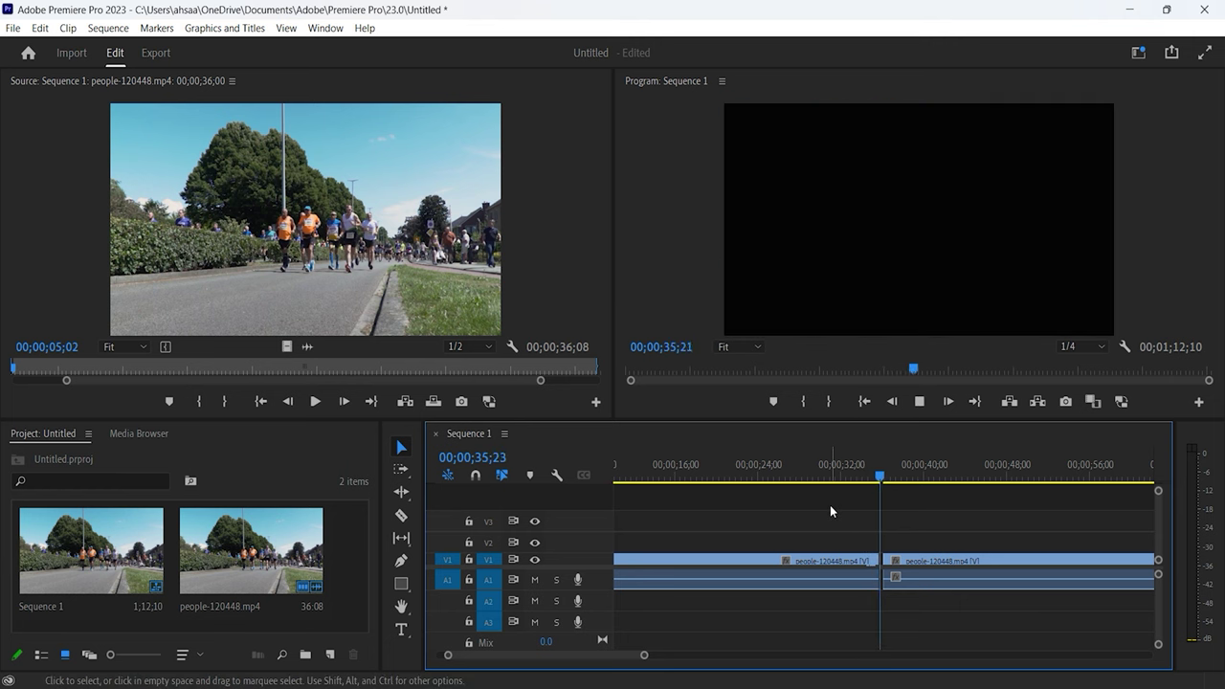
left_click(883, 609)
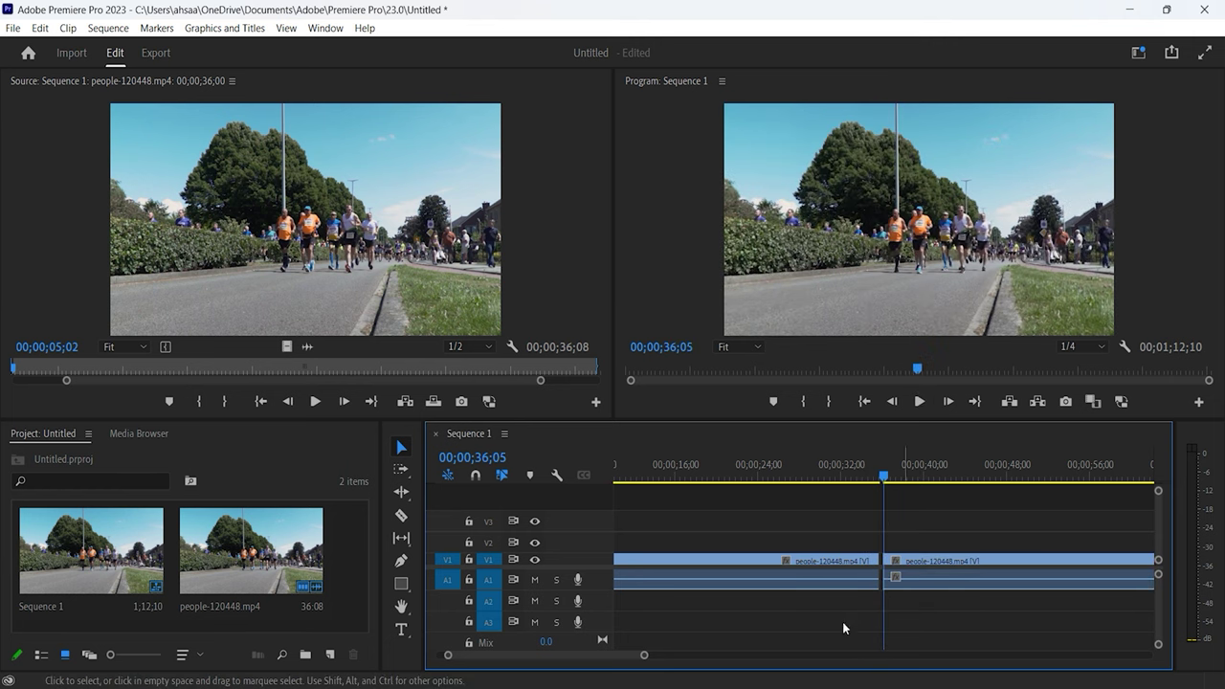
Step: Zoom in on the cut, nudge the second clip slightly later, and park the playhead at 28;20
left_click_drag(644, 657, 853, 656)
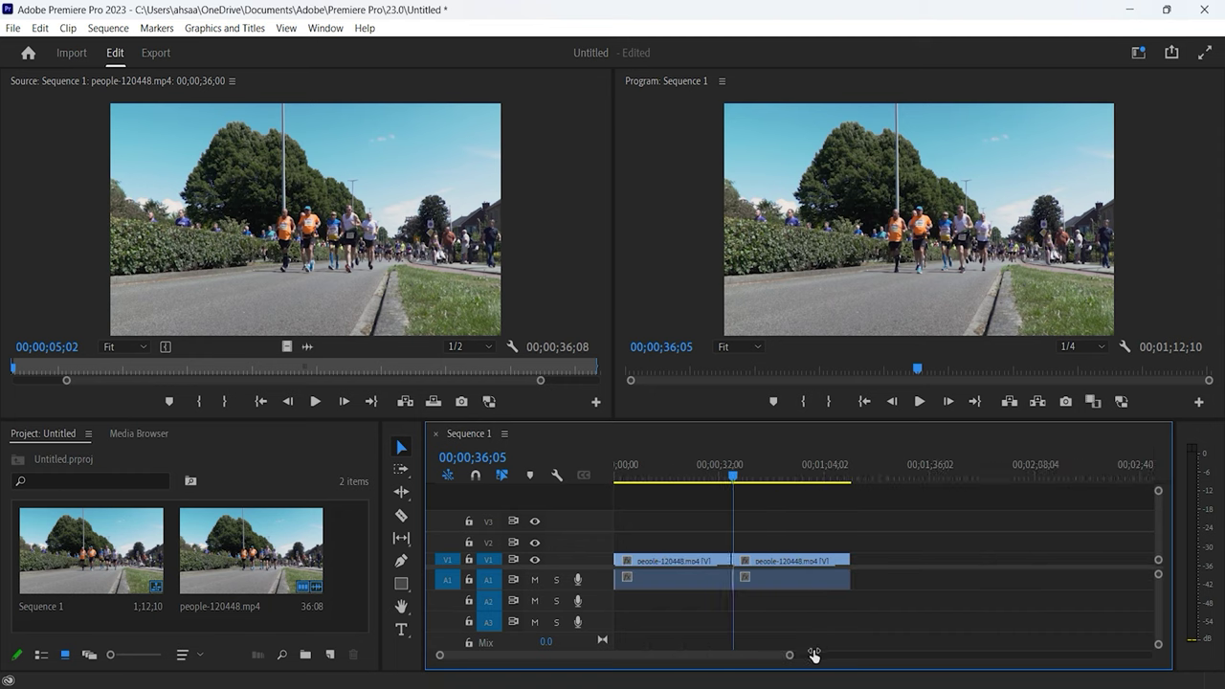
left_click(789, 465)
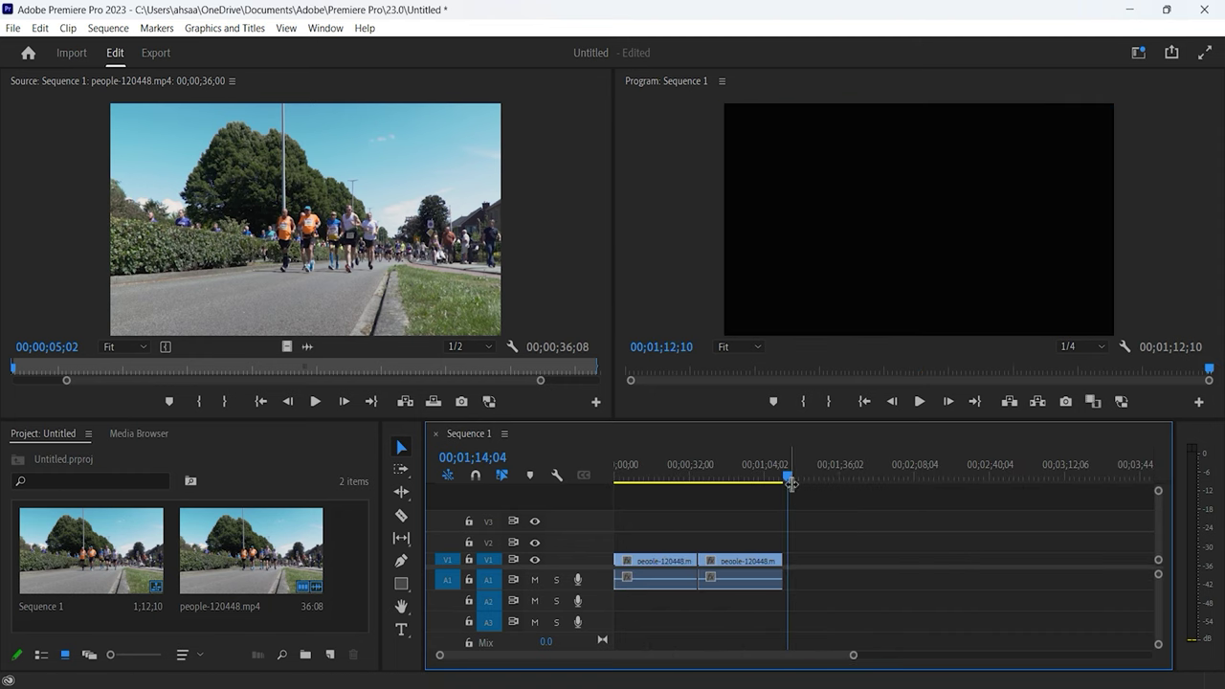
left_click(650, 465)
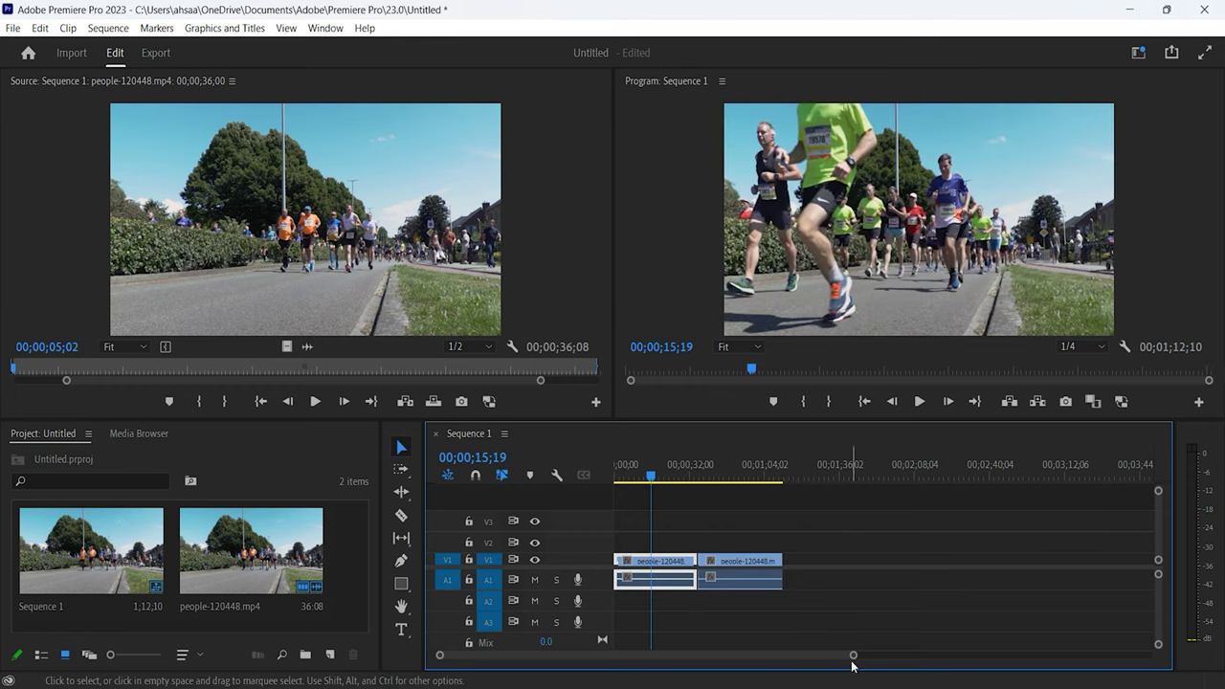
mouse_move(852, 657)
left_mouse_down()
mouse_move(722, 659)
mouse_move(765, 661)
left_mouse_up()
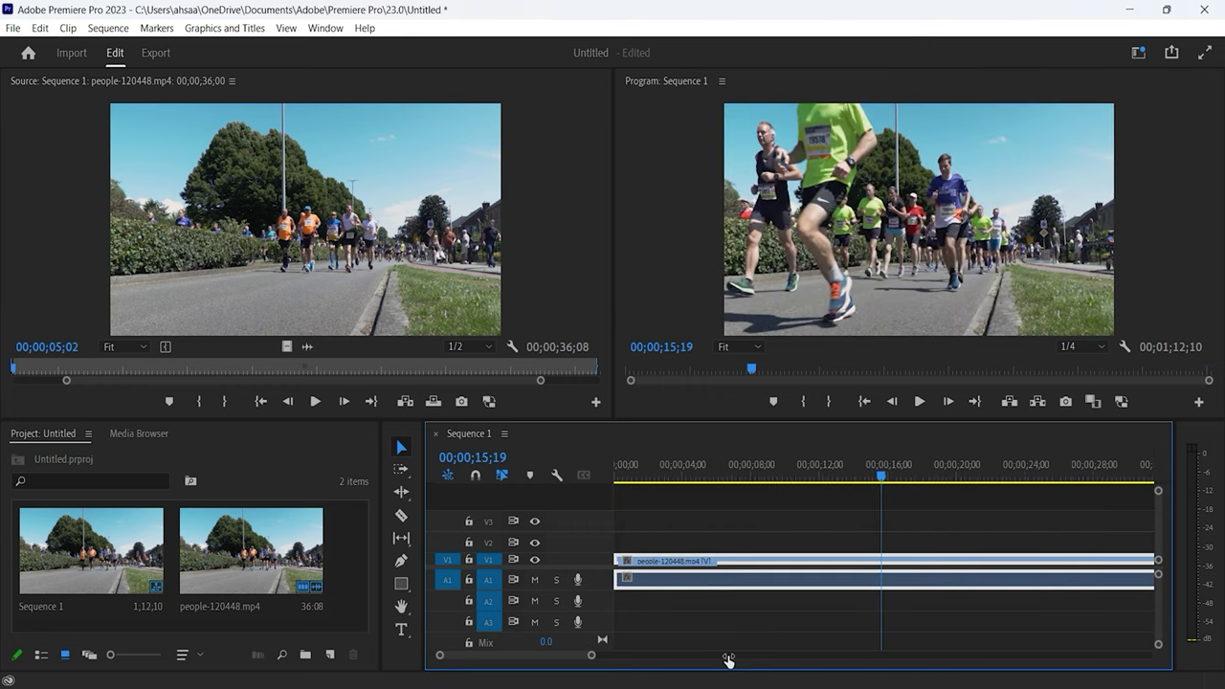
left_click(922, 467)
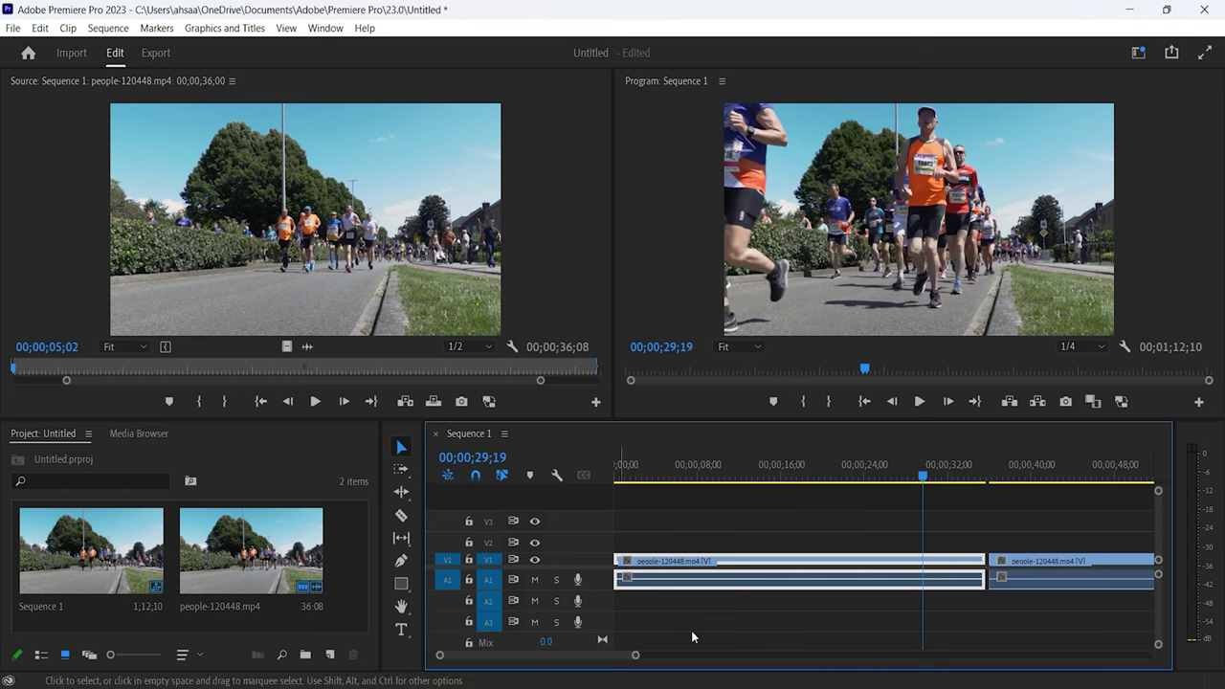
left_click(984, 478)
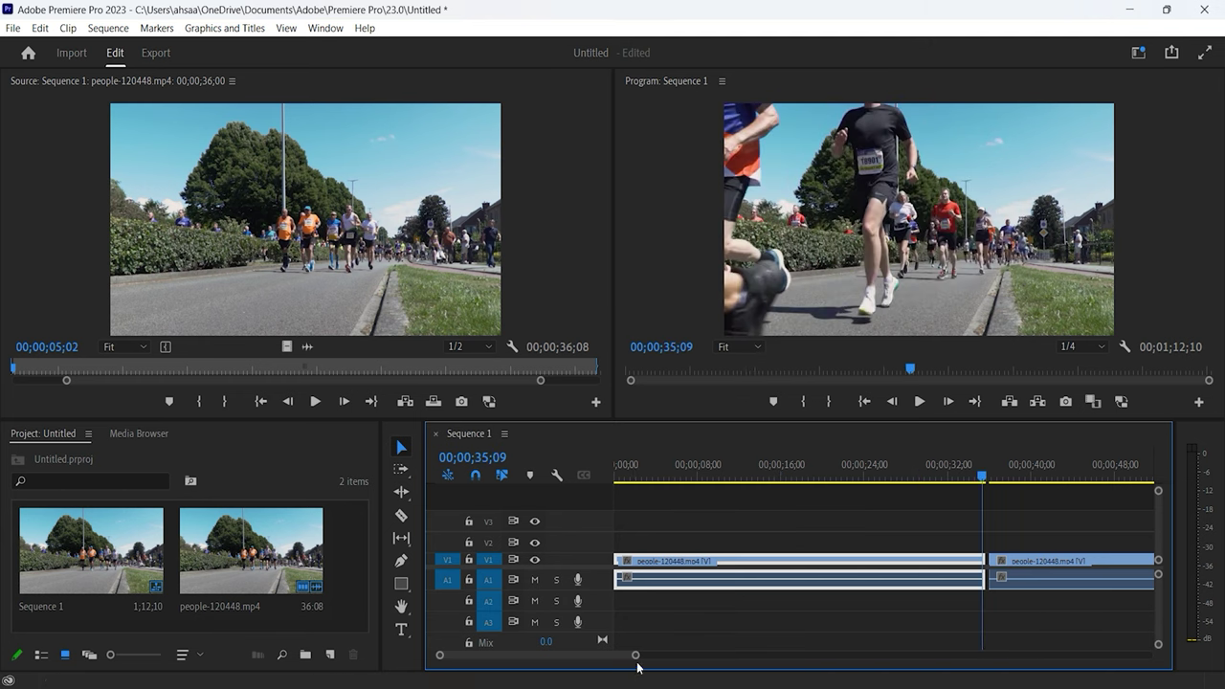
left_click_drag(635, 655, 604, 657)
left_click_drag(1050, 559, 1093, 563)
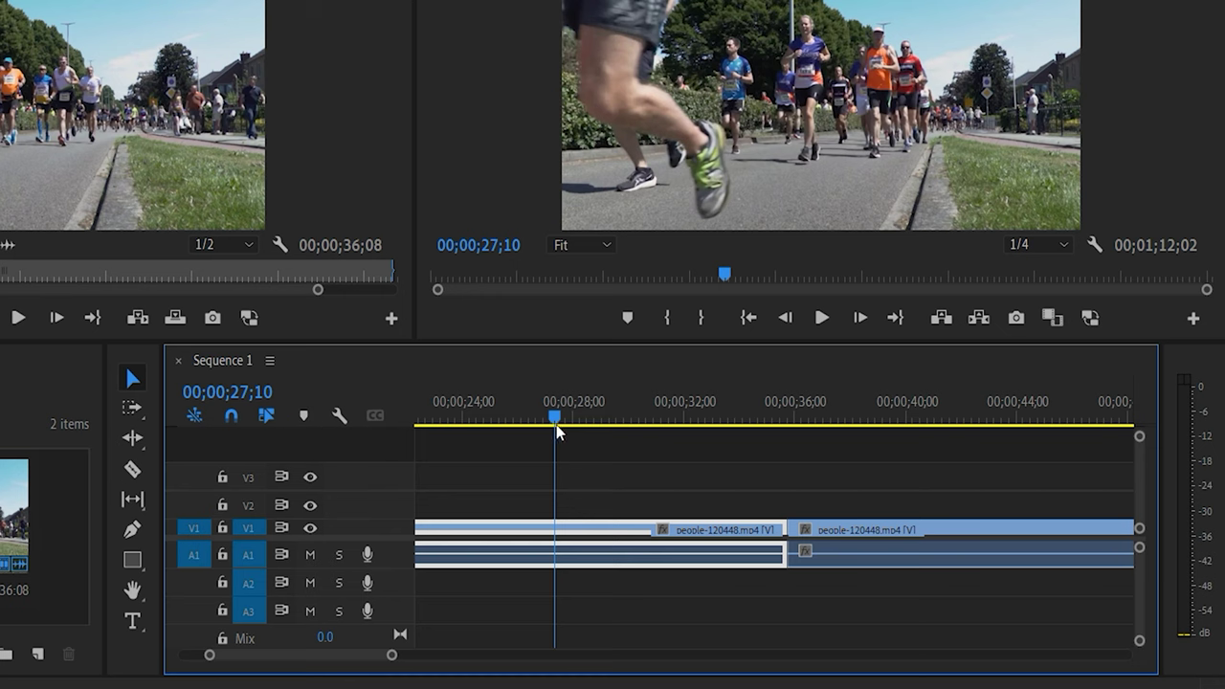
left_click_drag(551, 417, 593, 417)
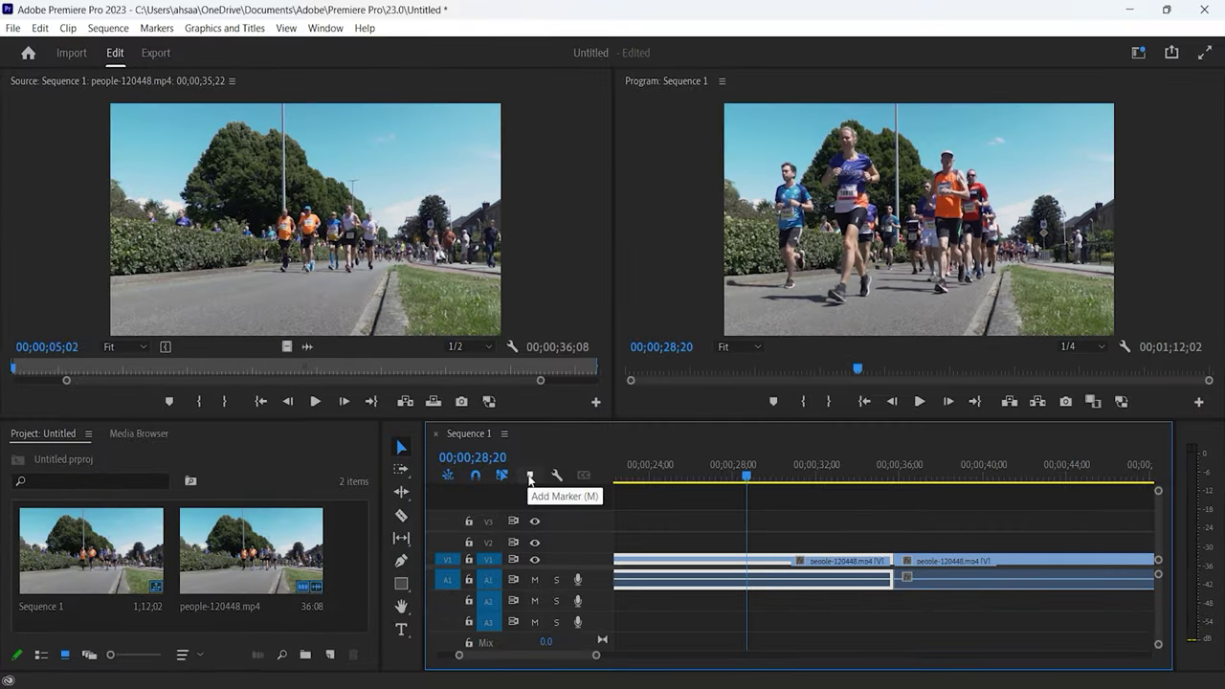
Step: Add a marker at 28;20, scrub on to 30;00, and select the first clip
left_click(529, 477)
mouse_move(747, 476)
left_mouse_down()
mouse_move(775, 481)
mouse_move(720, 479)
left_mouse_up()
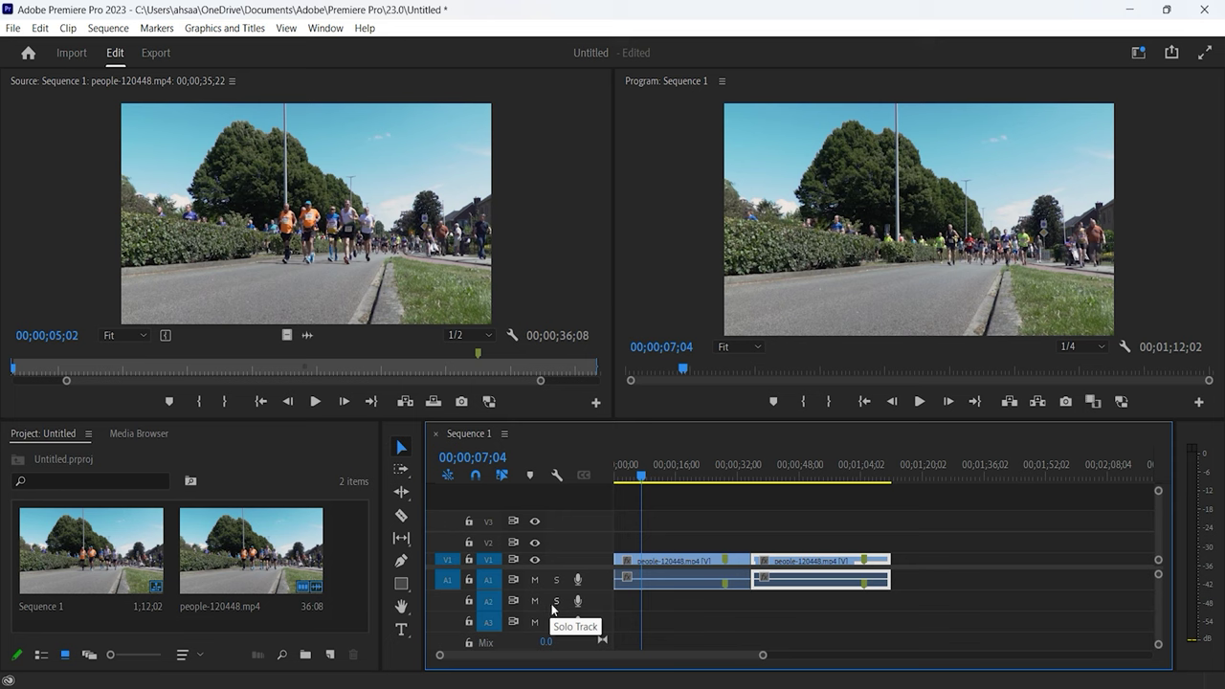
left_click(688, 602)
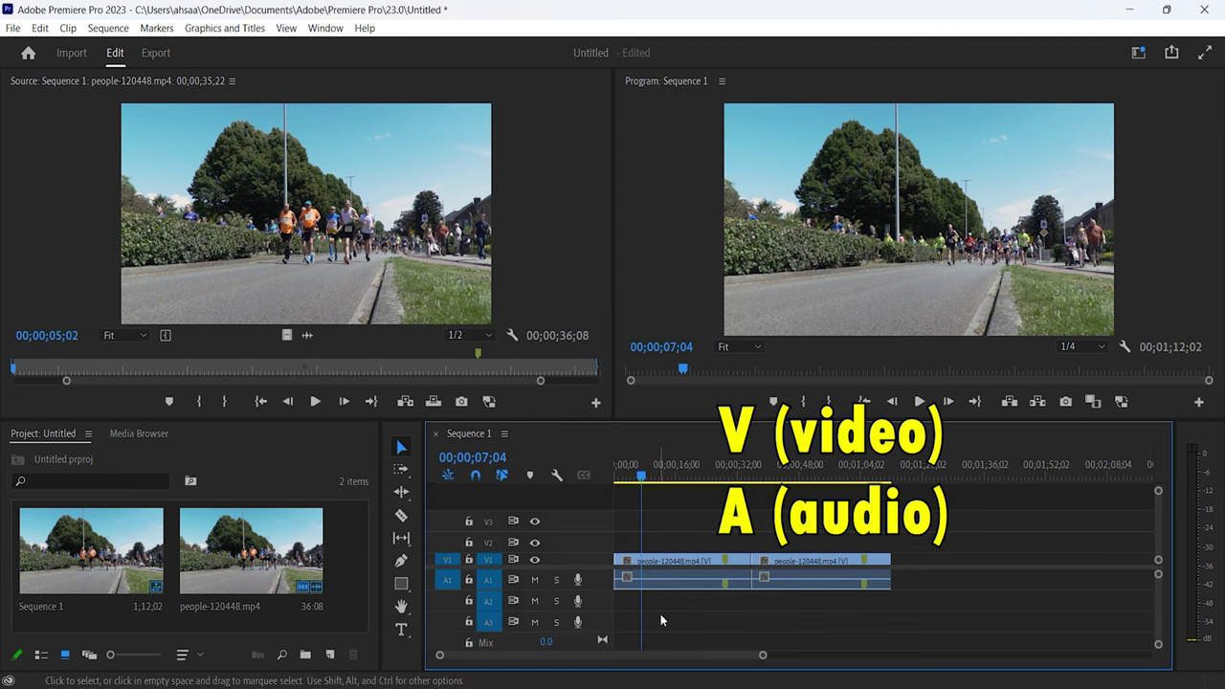
left_click(720, 573)
left_click(735, 541)
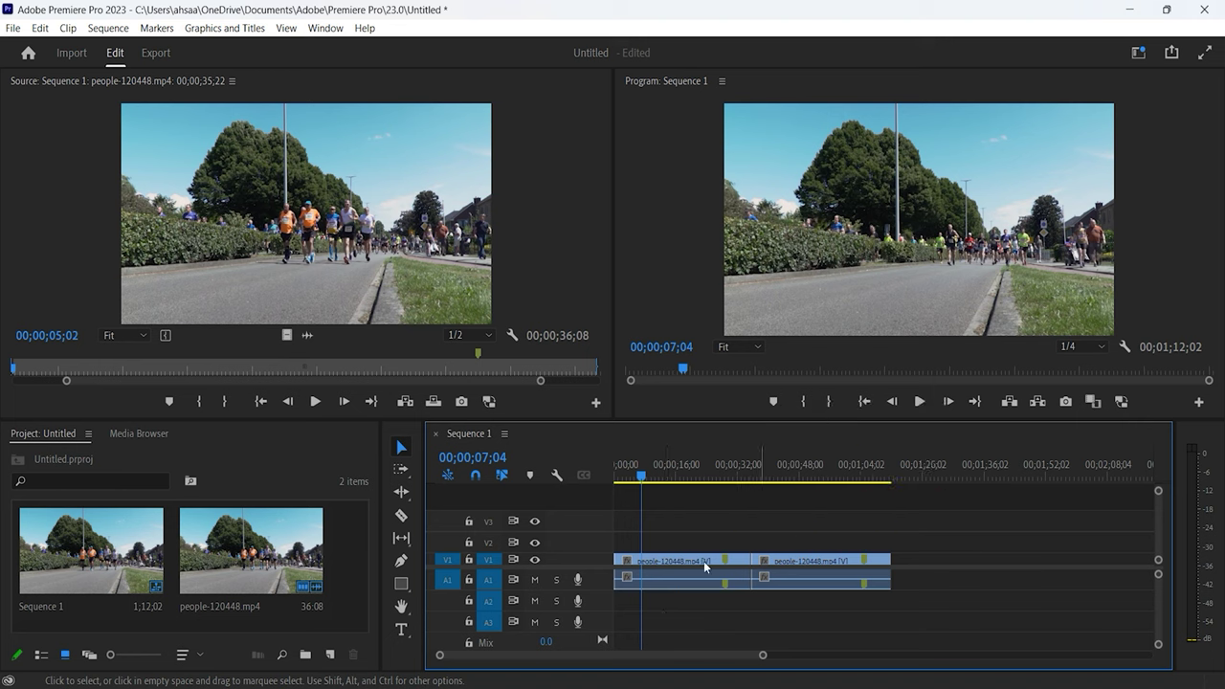
left_click(469, 560)
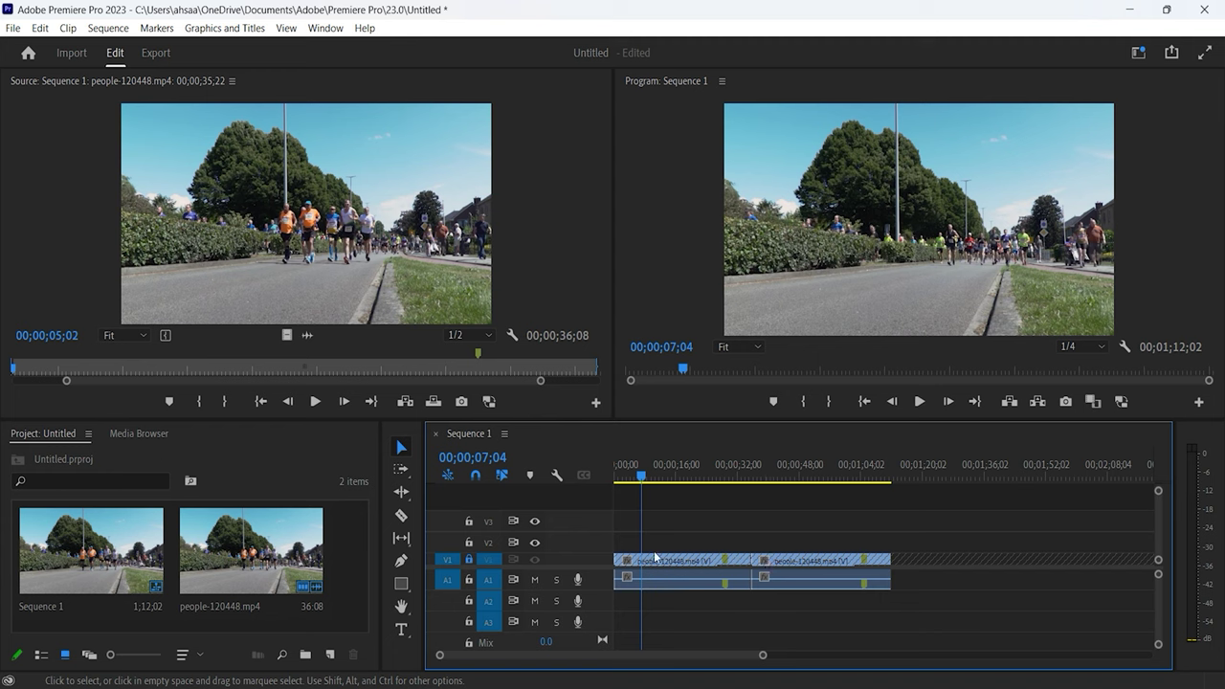
left_click(469, 561)
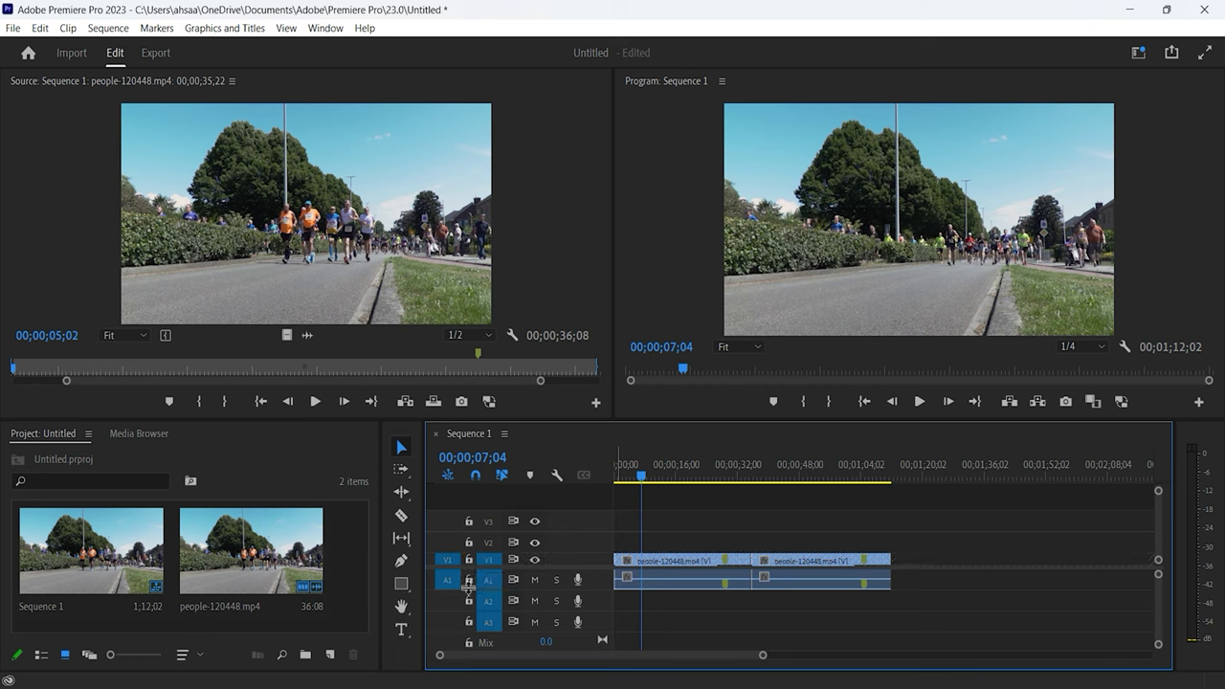
left_click(737, 582)
left_click(783, 580)
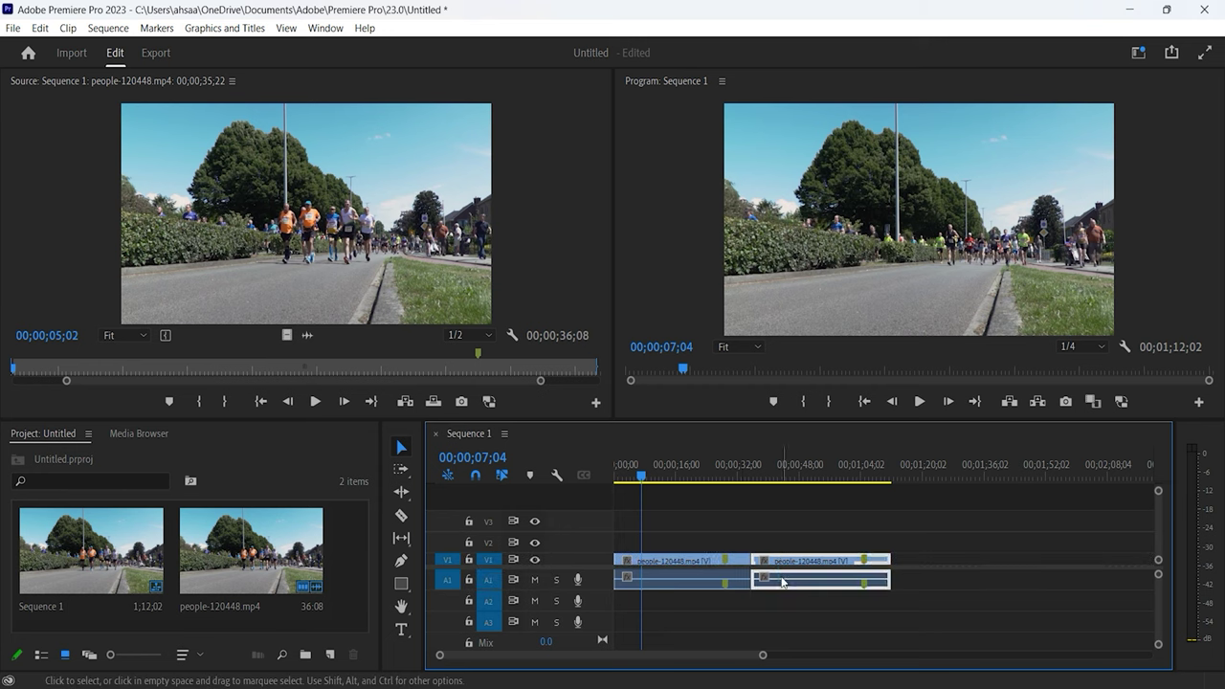
left_click(772, 619)
left_click(469, 580)
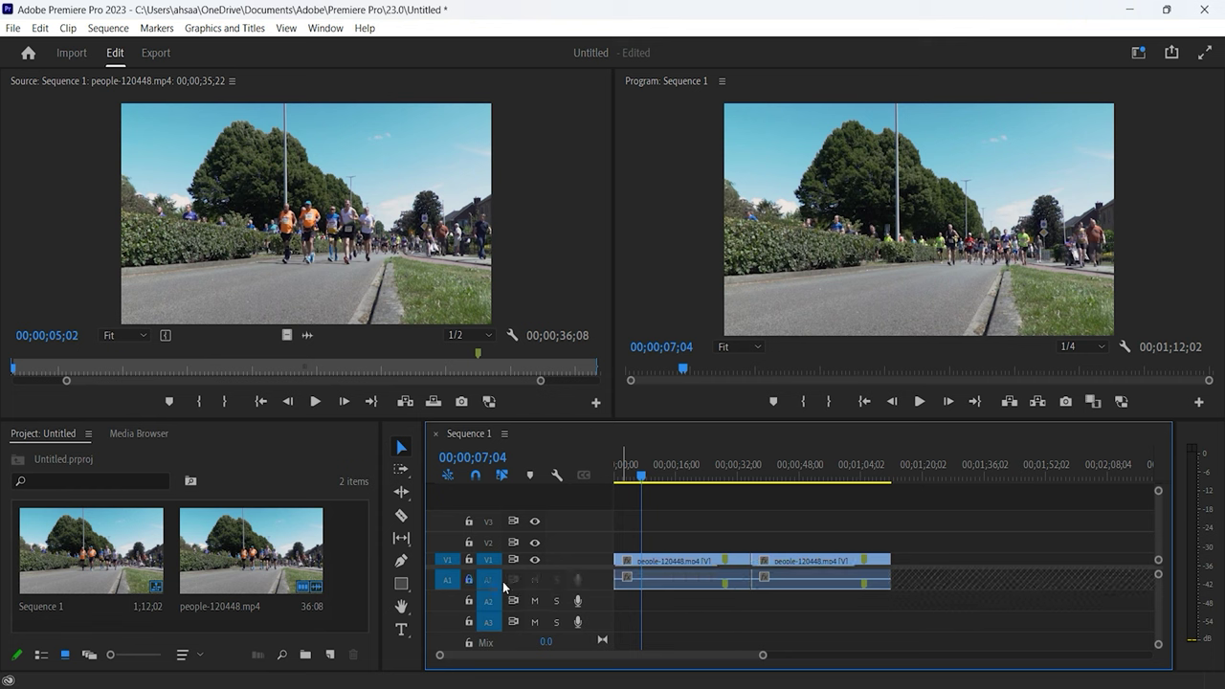
left_click(469, 580)
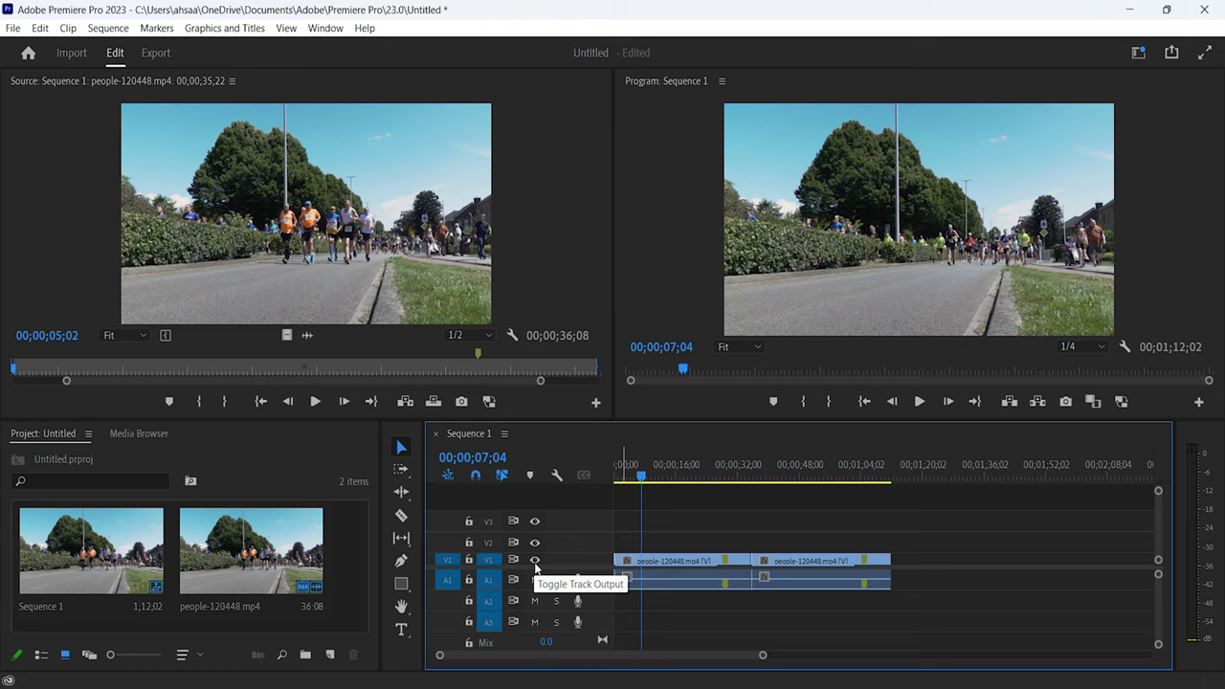
Step: Toggle V1 track output off and back on, then mute track A1
left_click(535, 561)
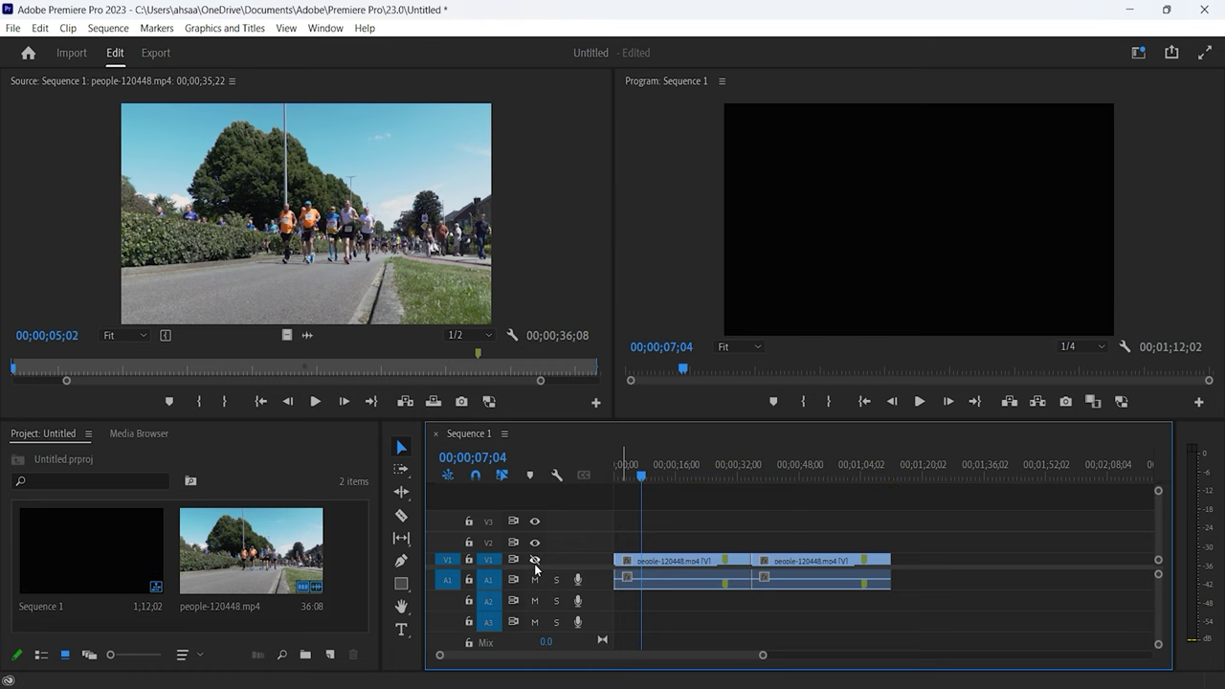
left_click(533, 559)
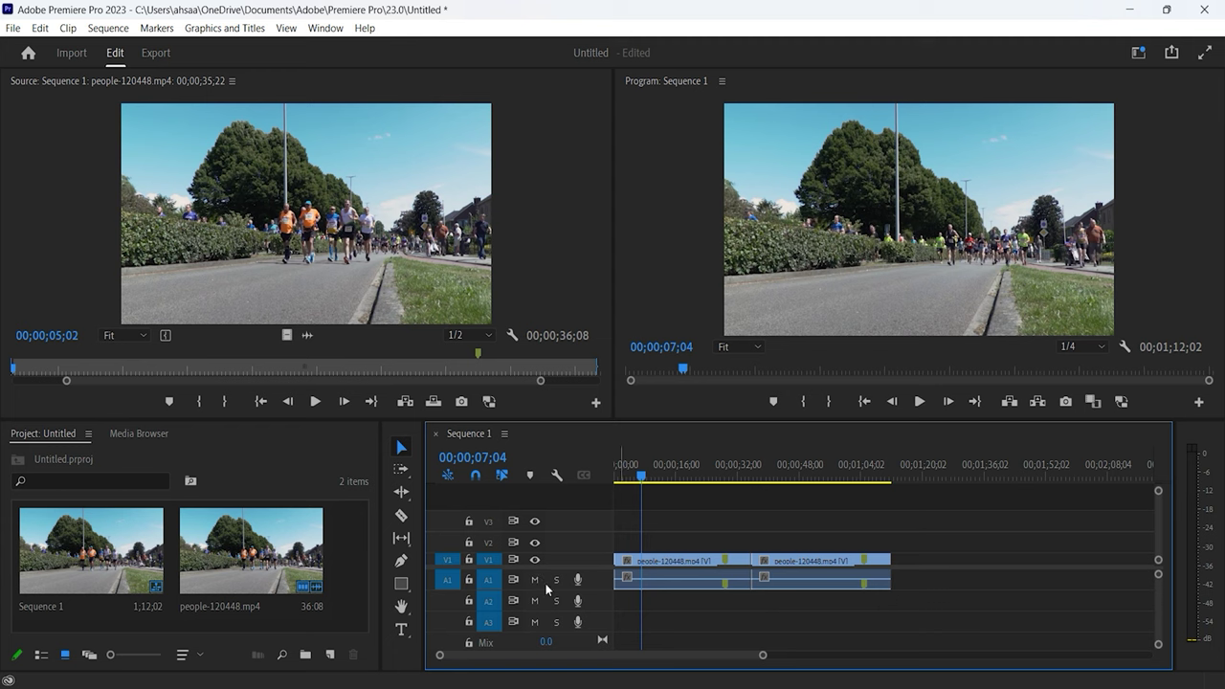
left_click(705, 577)
left_click(712, 614)
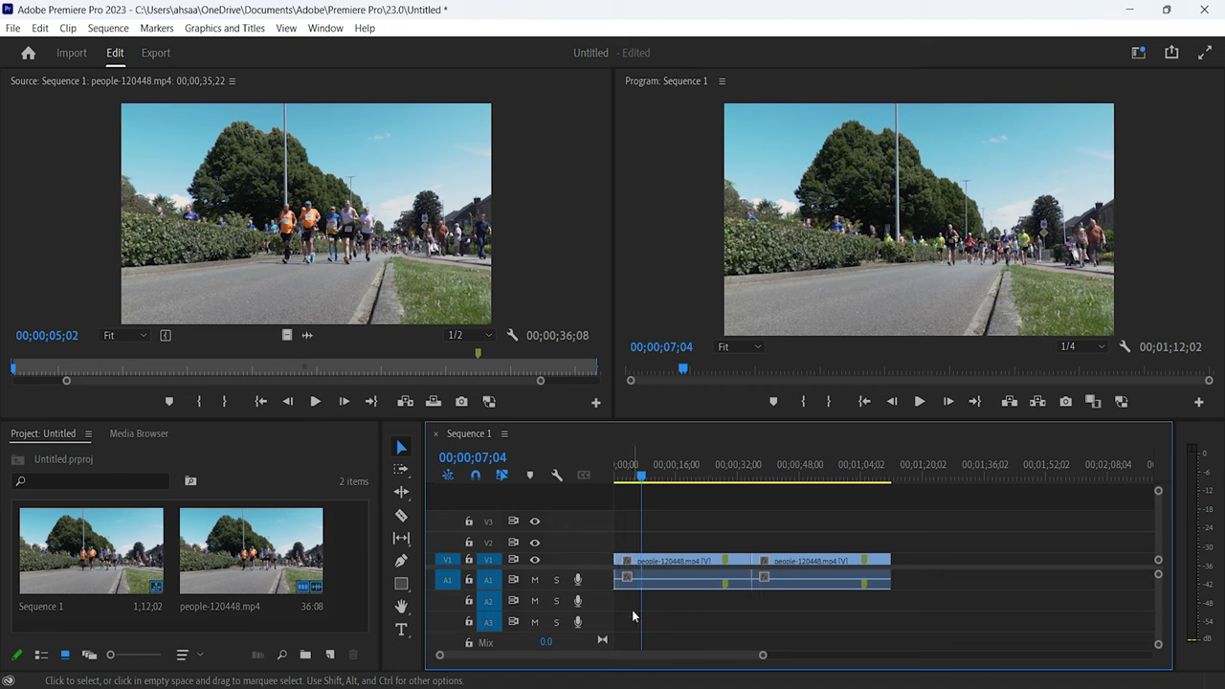
left_click(536, 580)
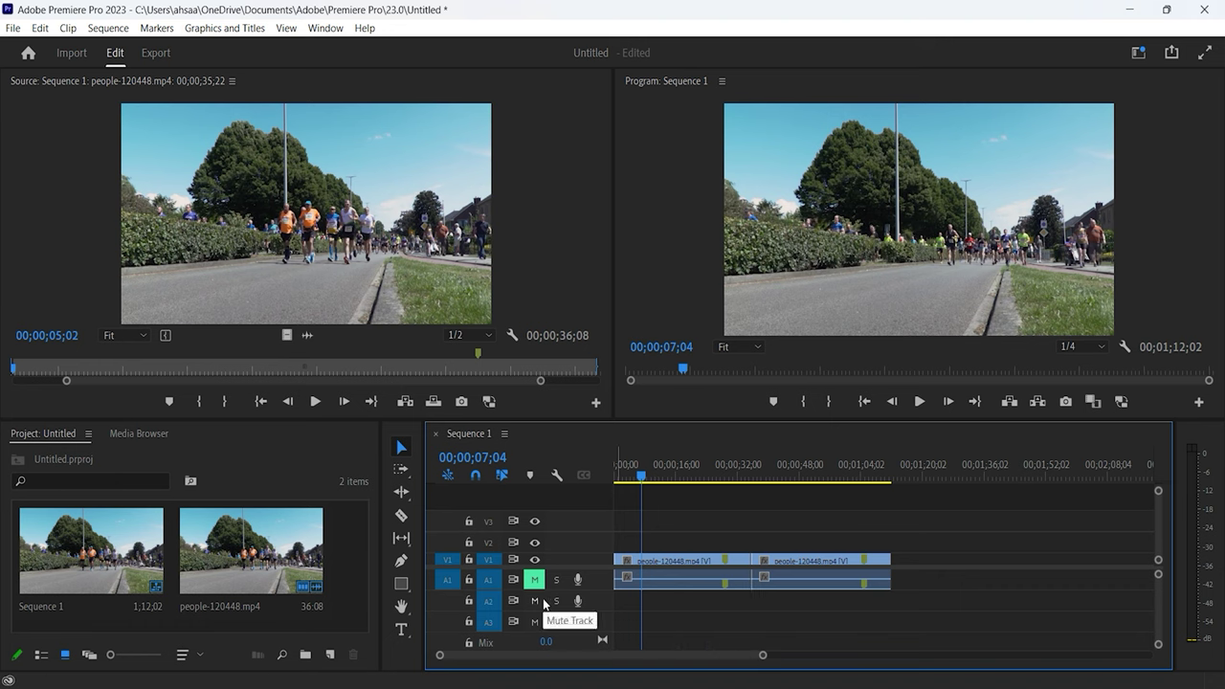
left_click(718, 577)
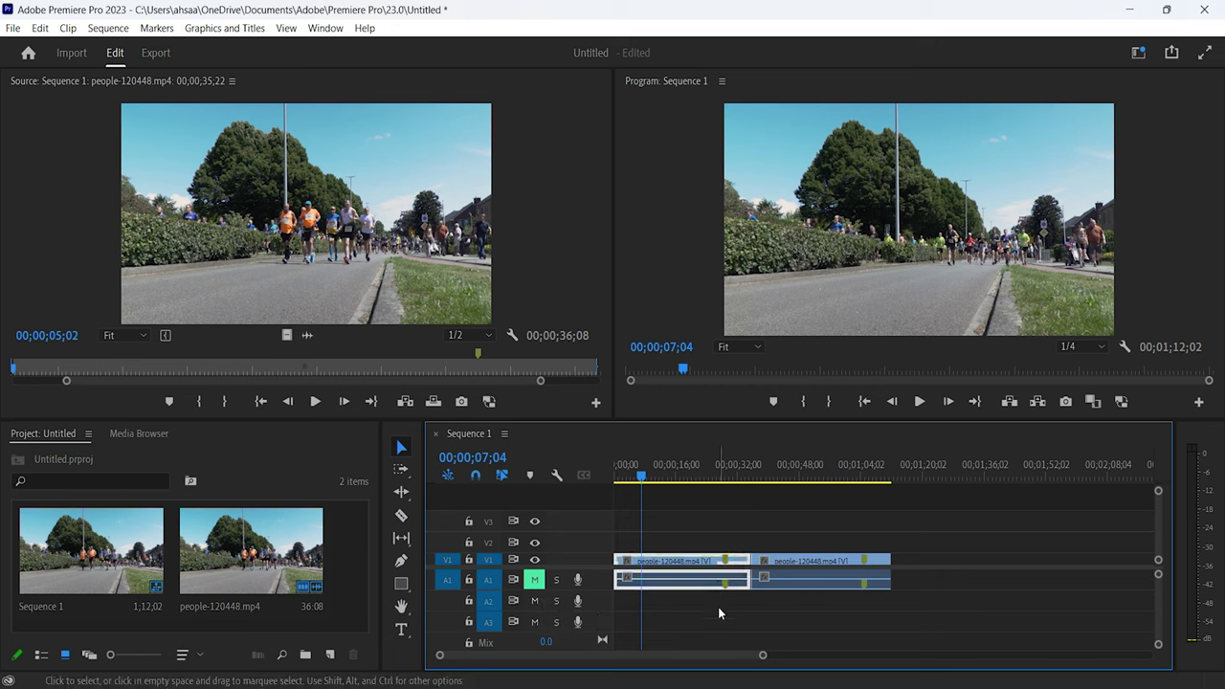
left_click(717, 608)
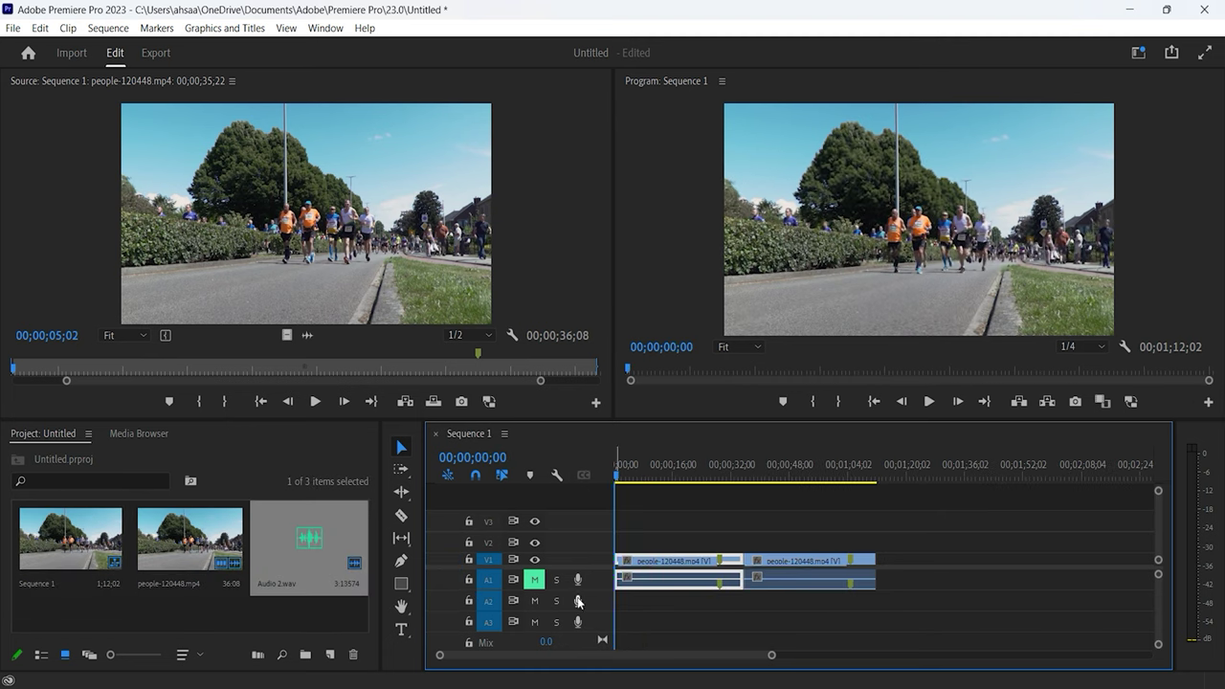
Step: Record a short voice-over onto track A2, return to 00;00;00;00, and select the second clip
left_click(578, 603)
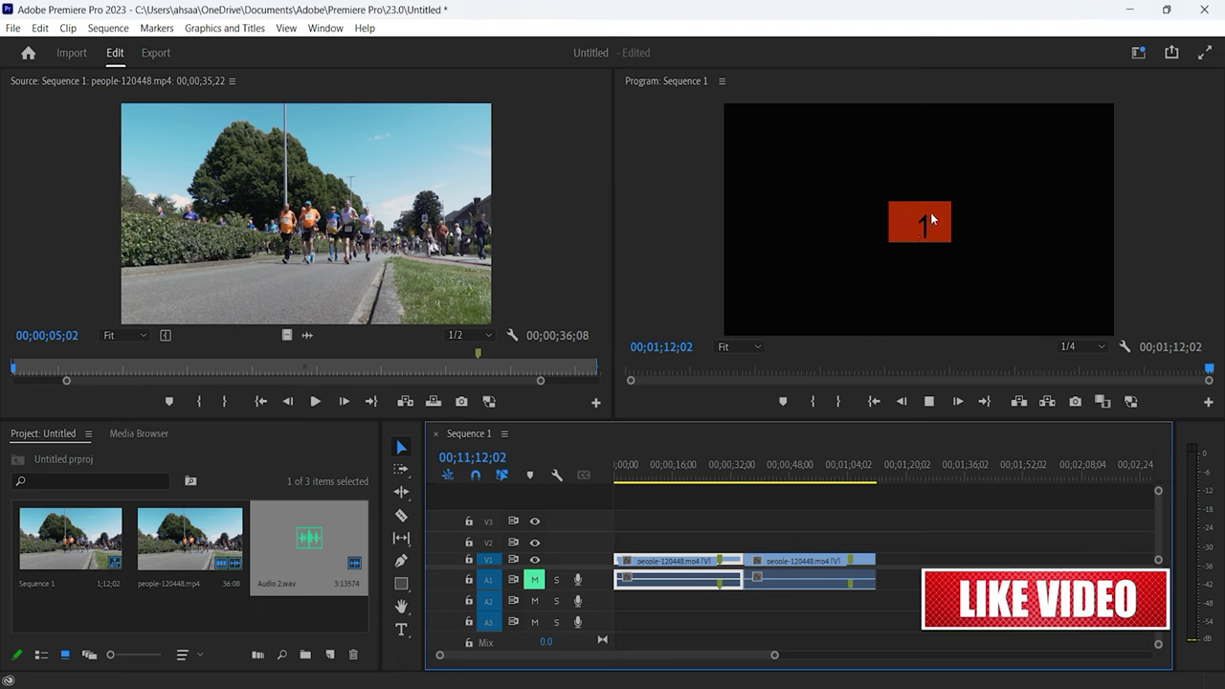
left_click(926, 403)
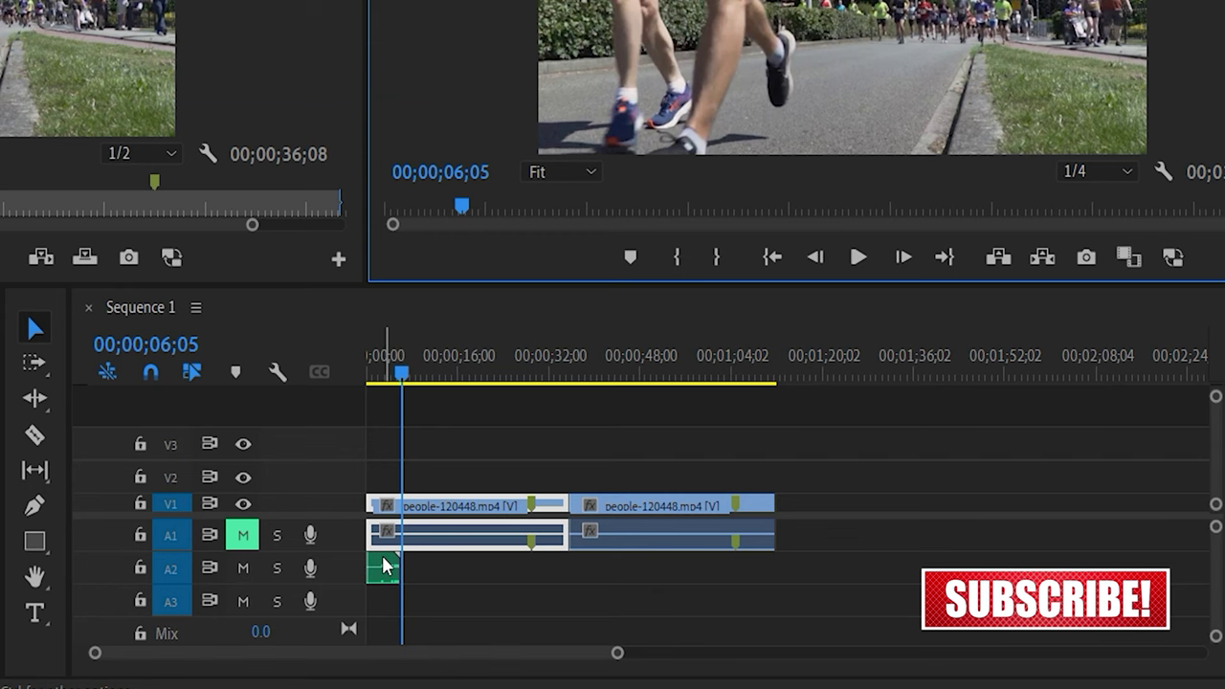
left_click_drag(402, 373, 370, 374)
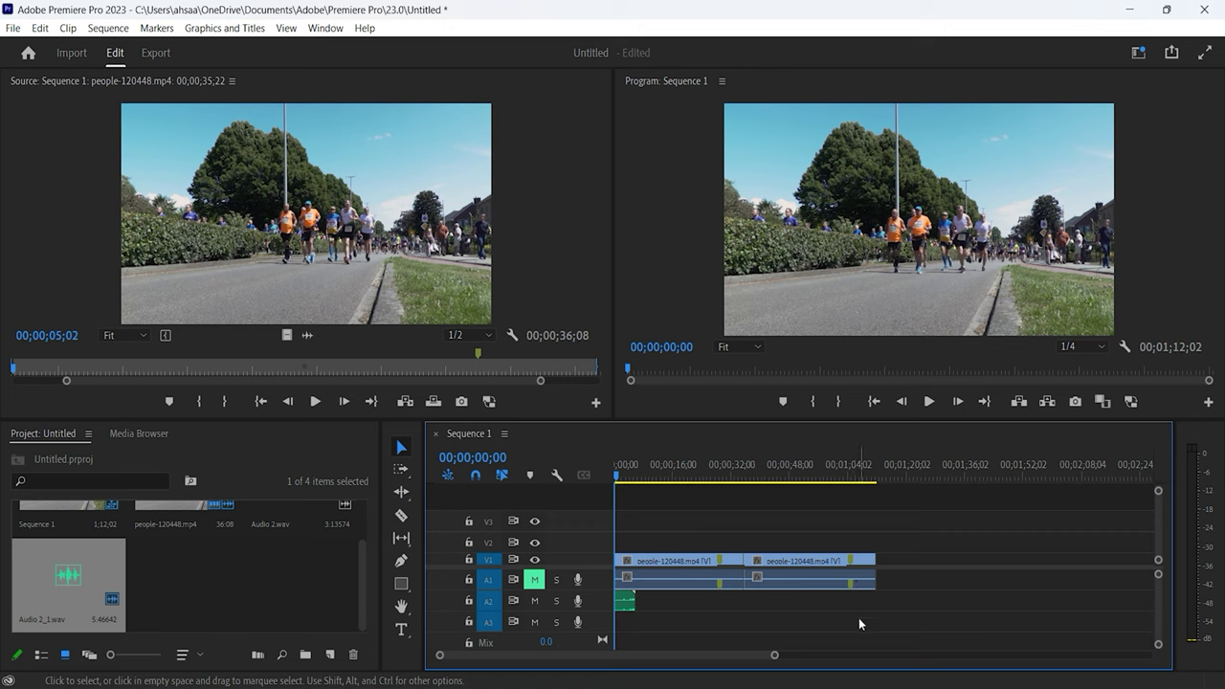
left_click(859, 580)
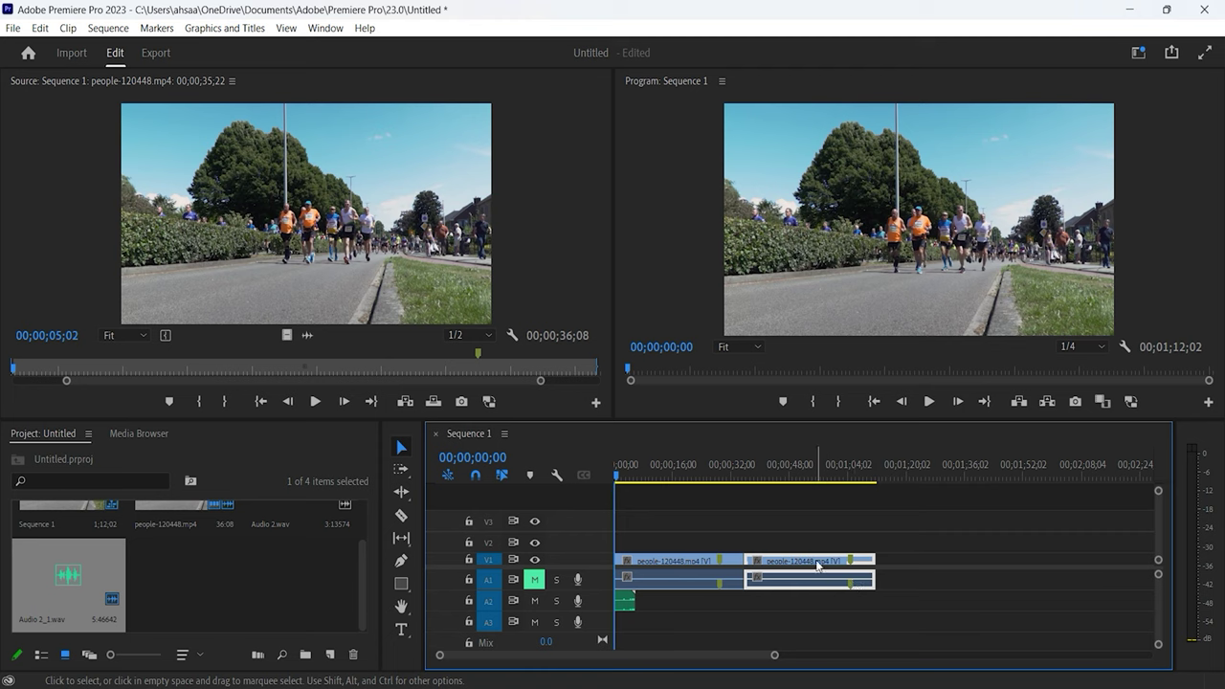
left_click(401, 514)
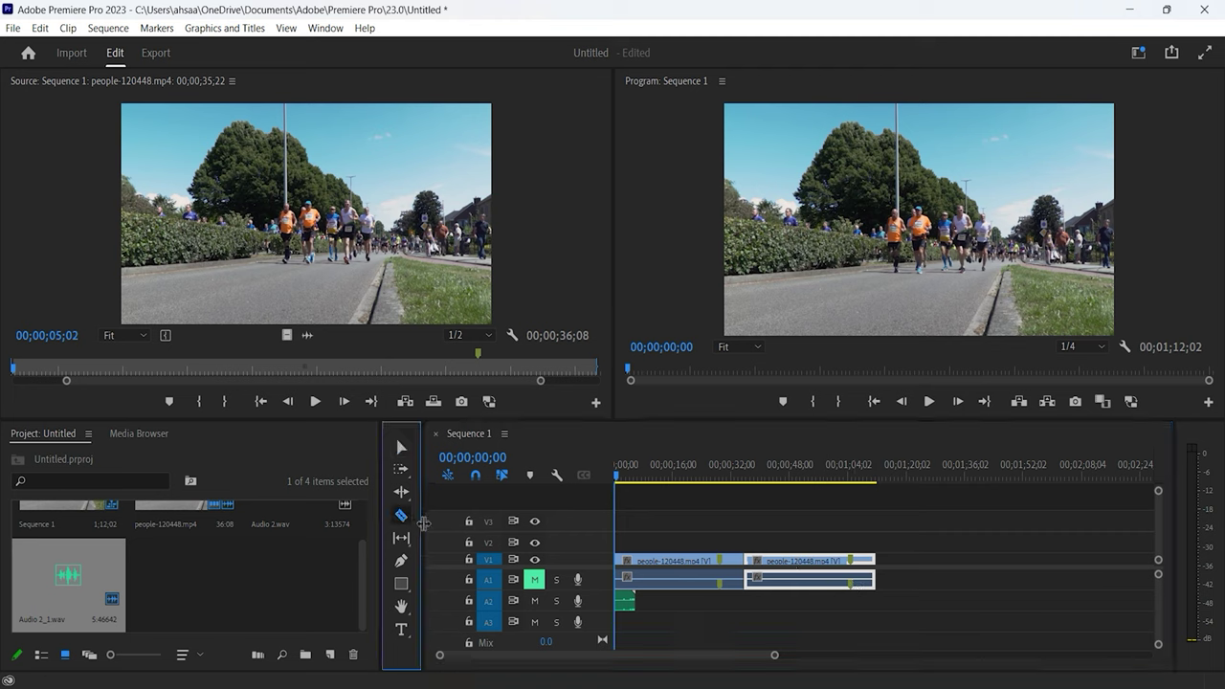
Step: Razor the second clip into two pieces and unlink the third clip's audio from its video
left_click(802, 561)
key("v")
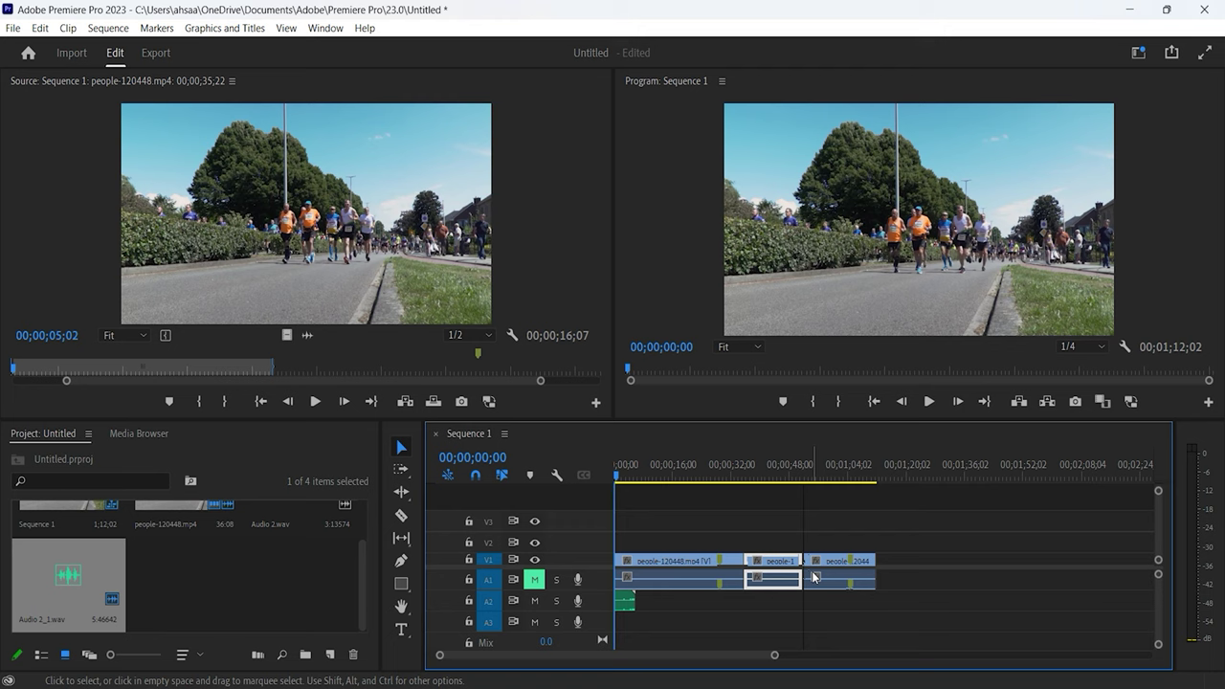
left_click_drag(889, 604, 656, 515)
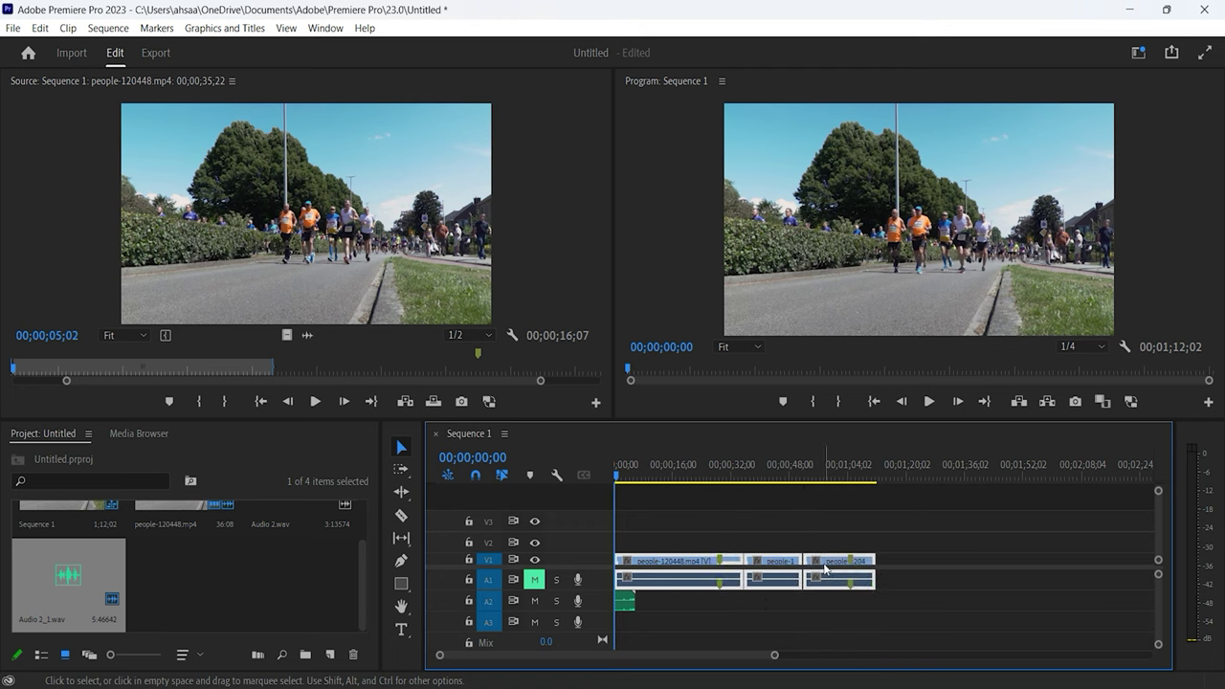
right_click(825, 569)
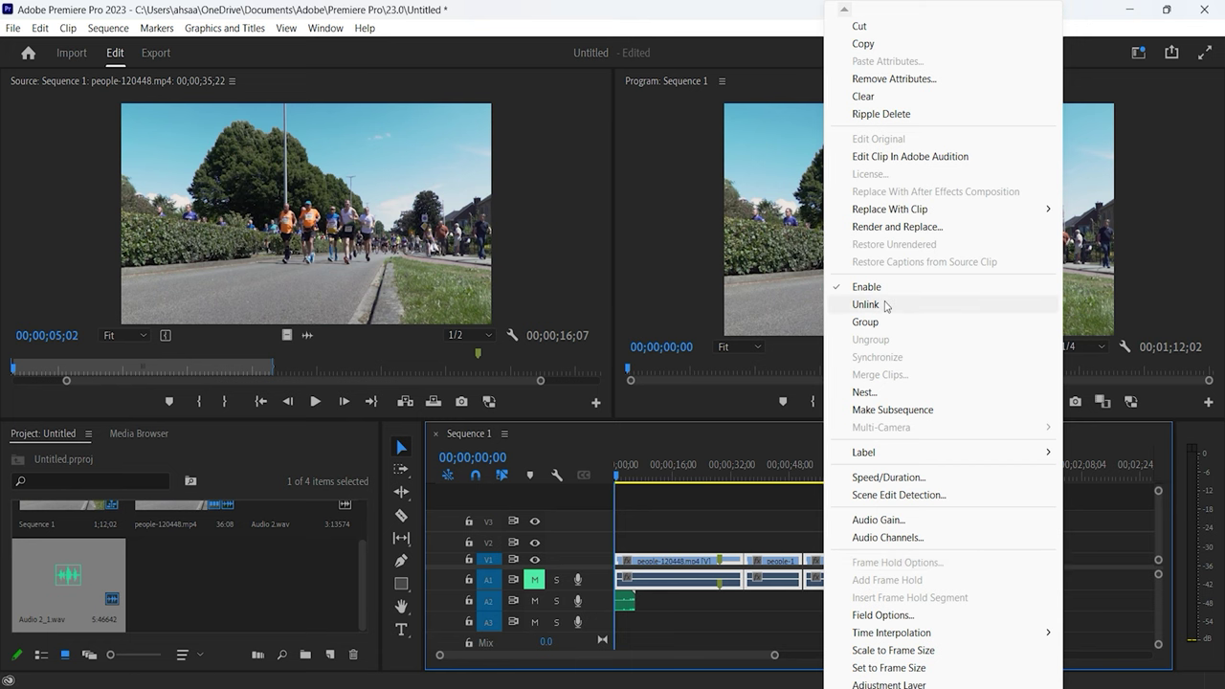
left_click(866, 304)
left_click(850, 582)
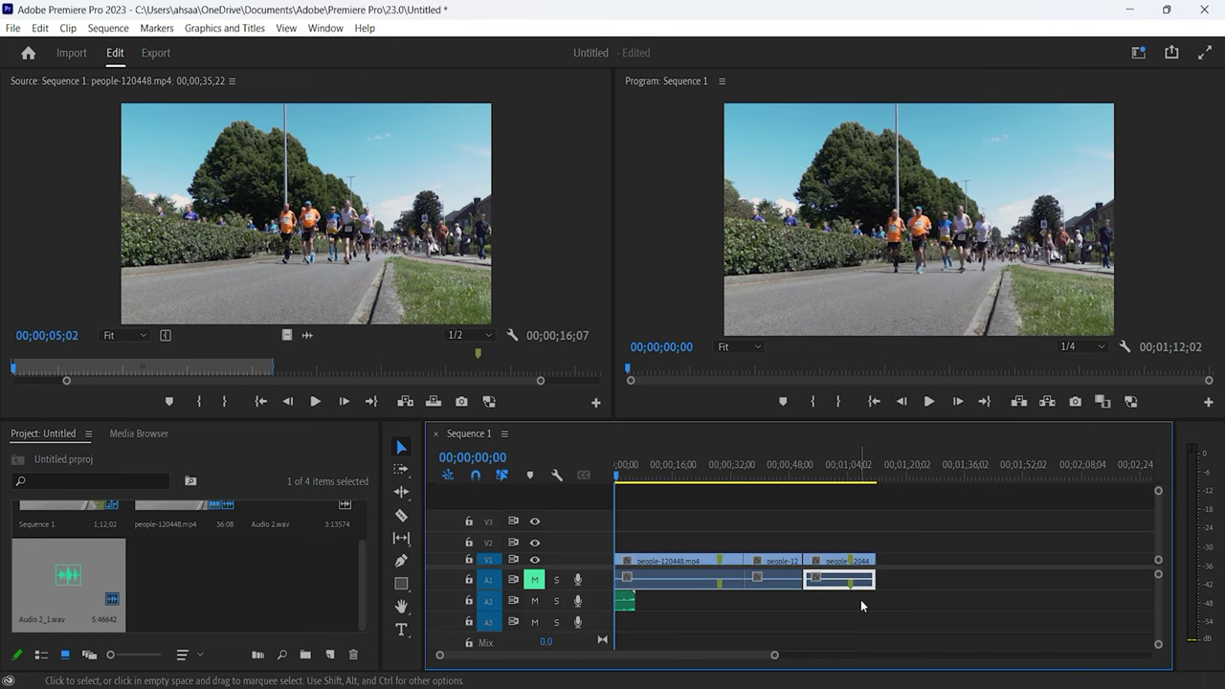
left_click(792, 601)
Step: Razor the third clip's audio near its end and delete the trailing audio piece
left_click(400, 517)
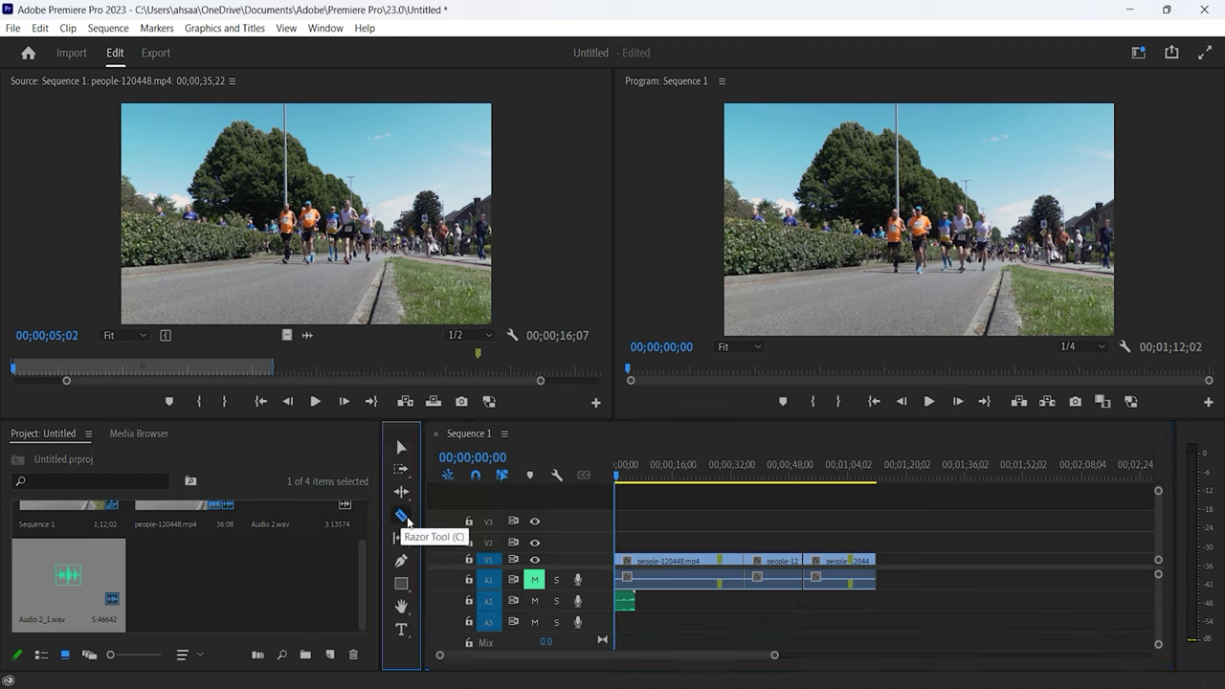
left_click(838, 580)
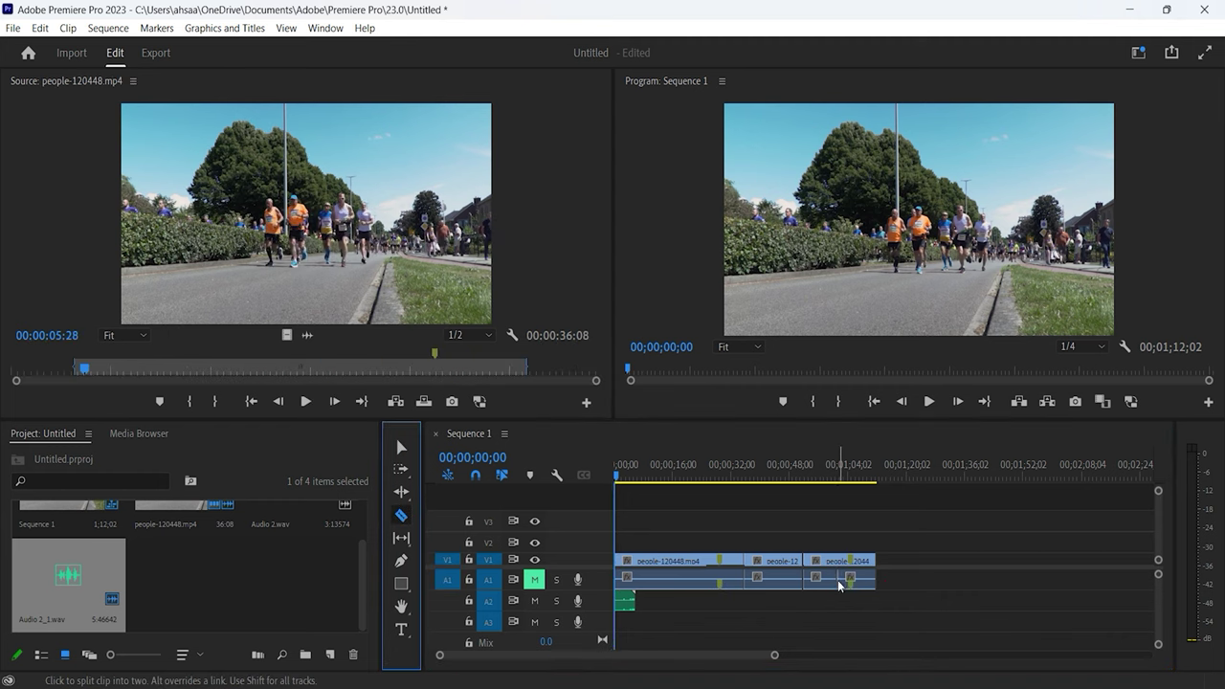
key("v")
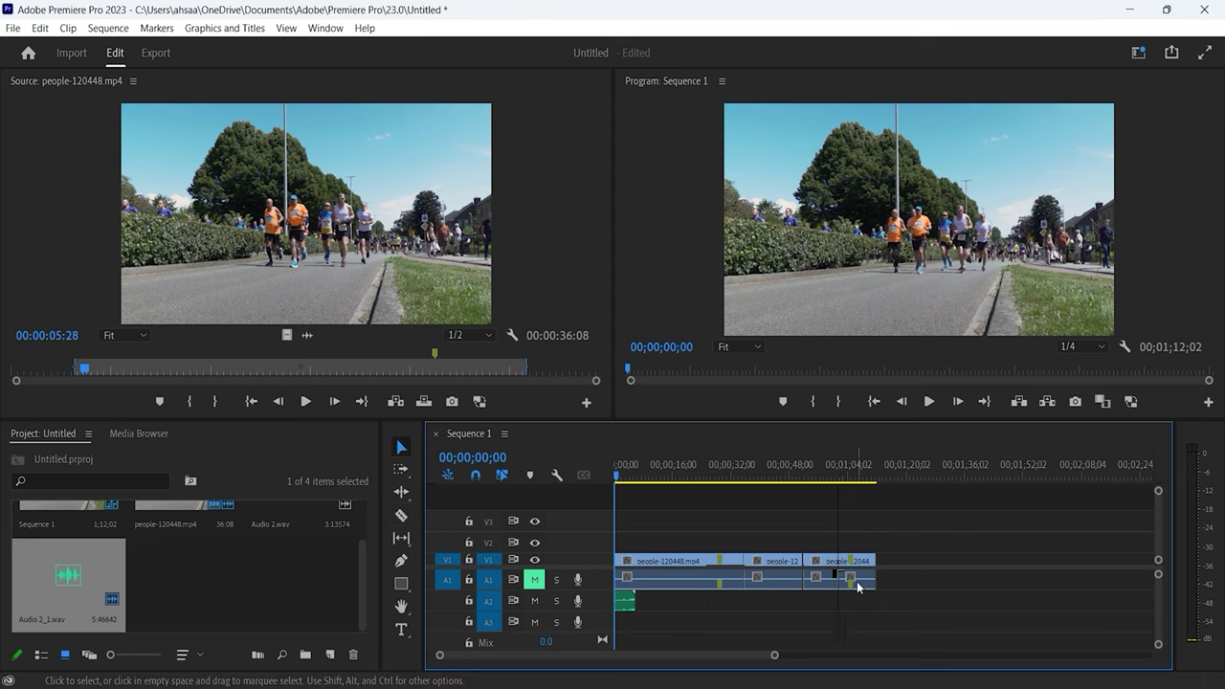
left_click(857, 581)
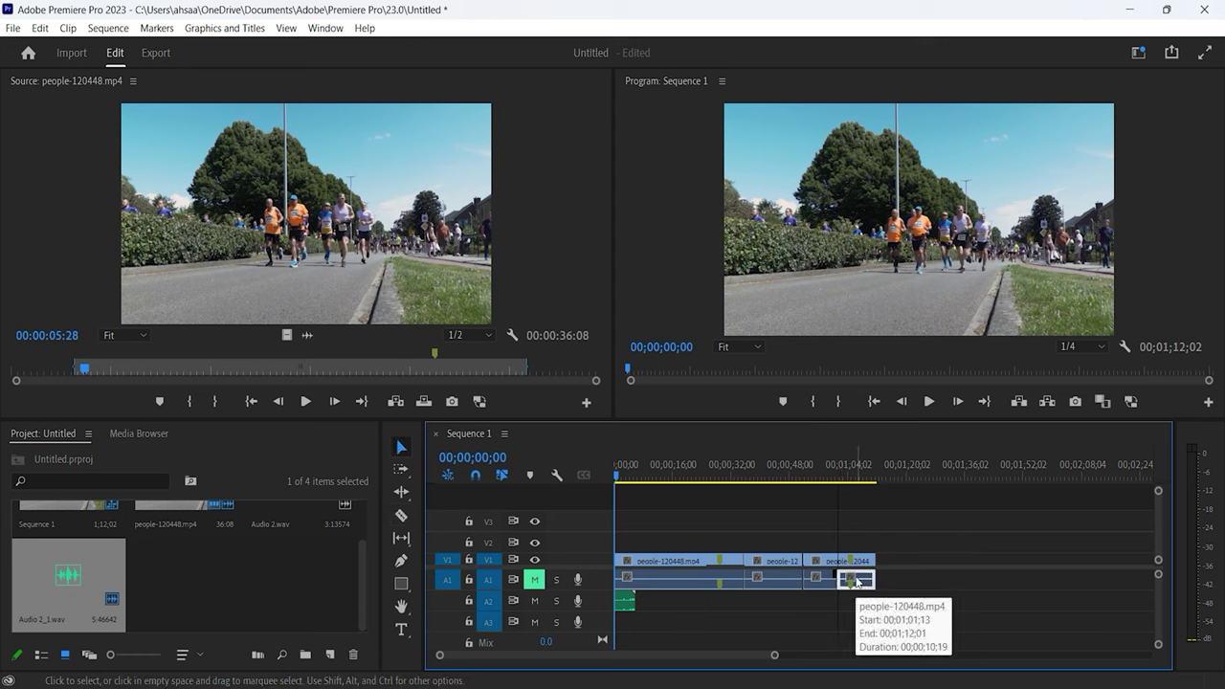
key("Delete")
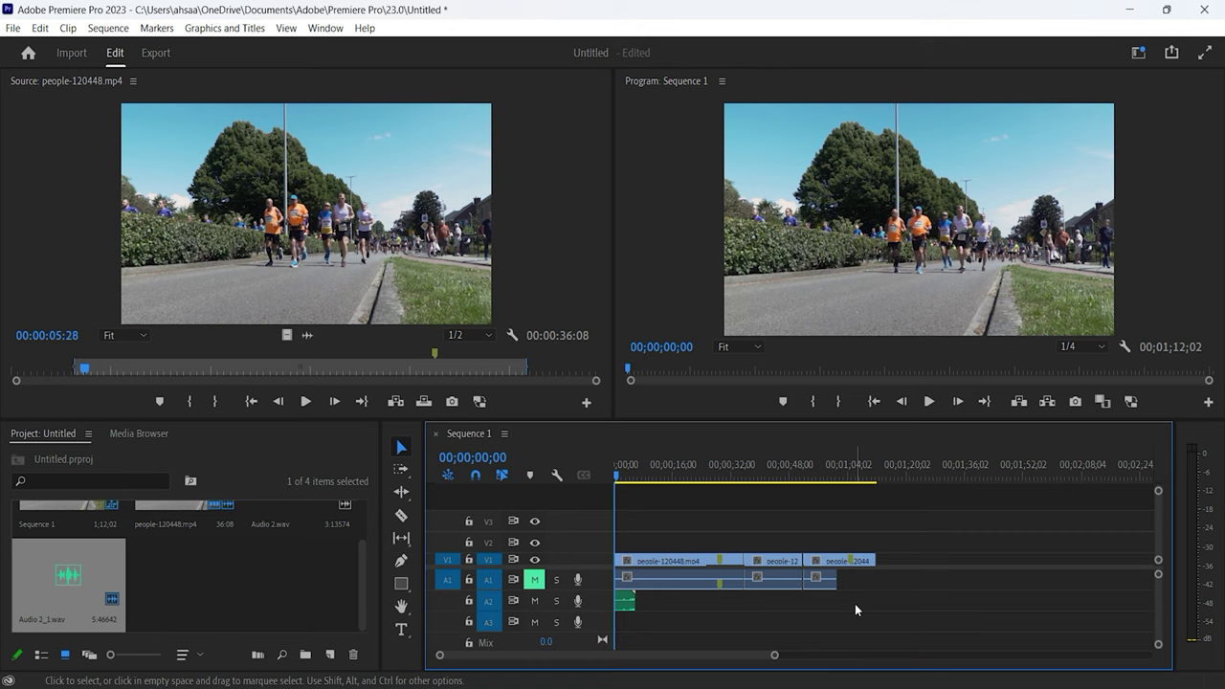
left_click(813, 473)
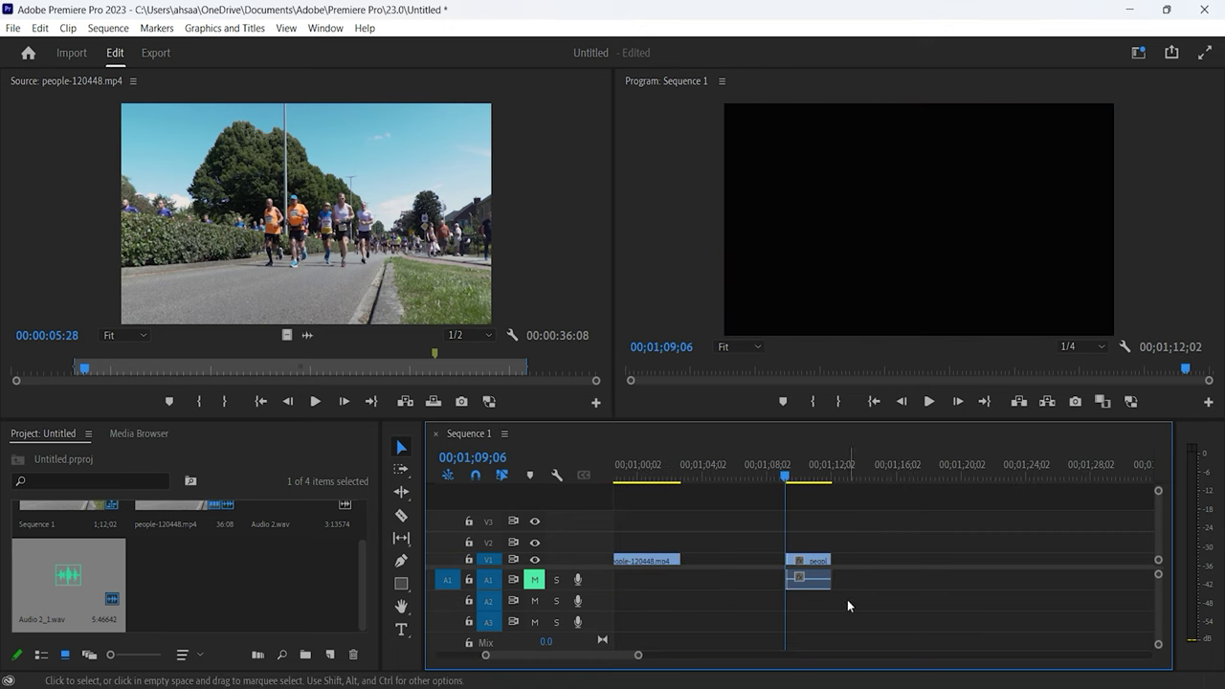
Step: Link the last clip's video and audio again, then drag the linked clip onto V2
left_click(823, 583)
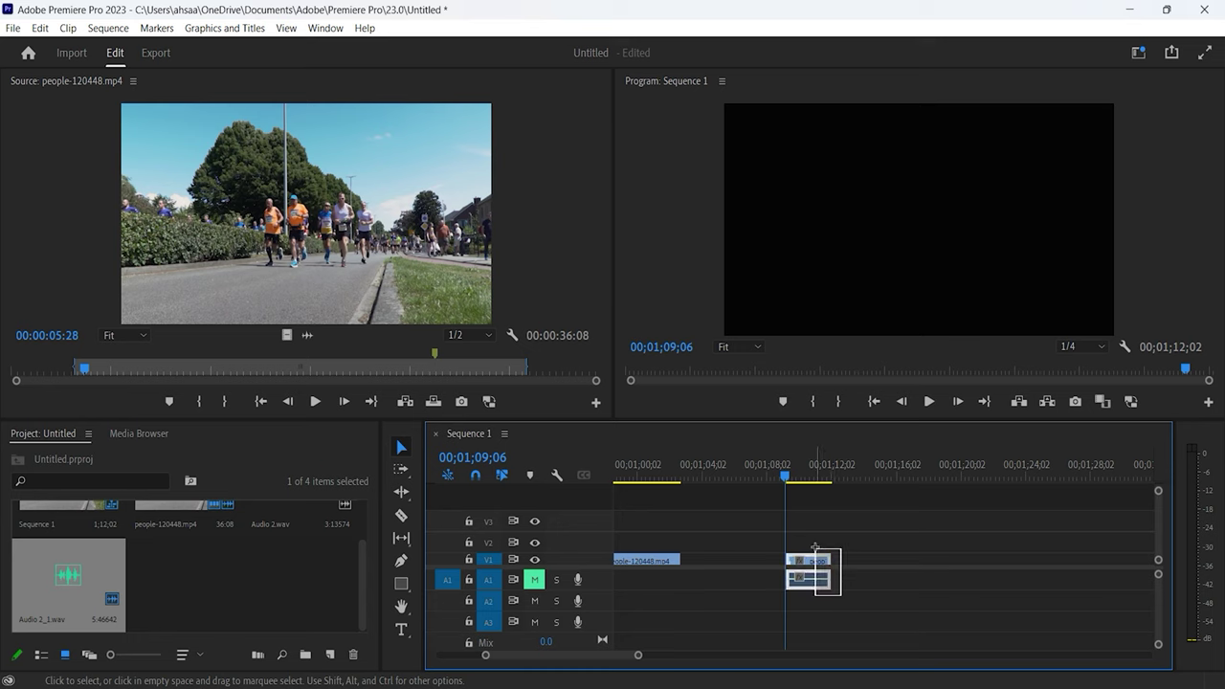
right_click(823, 582)
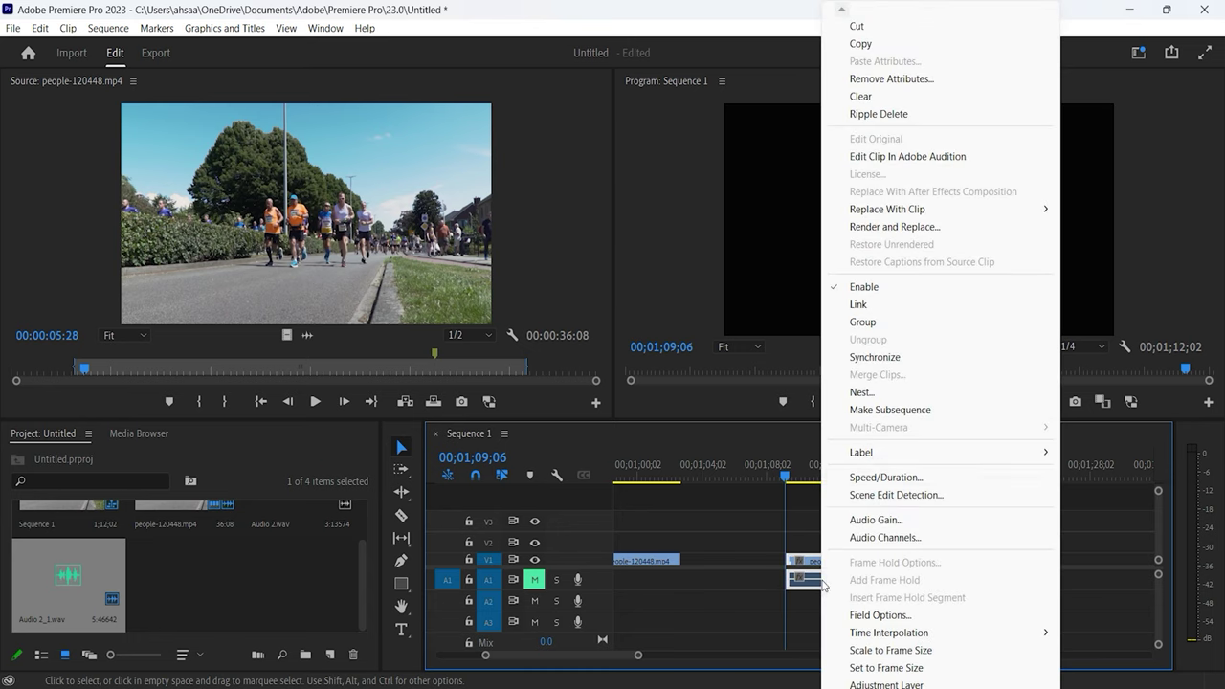
left_click(875, 308)
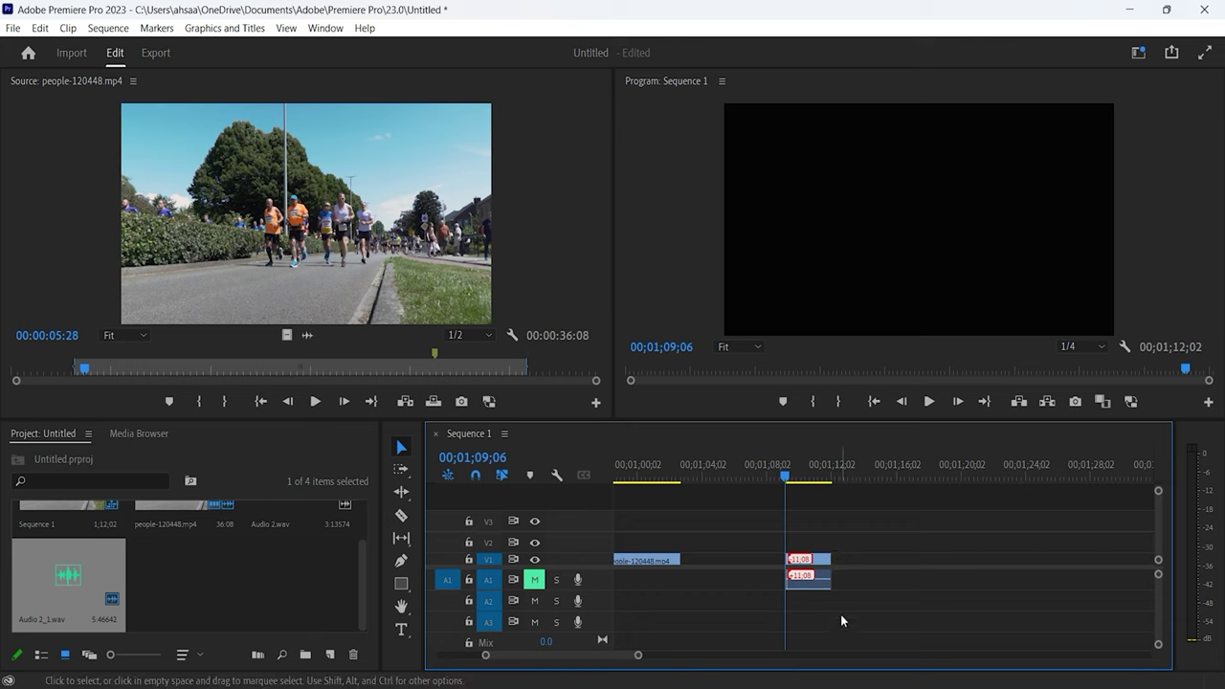
left_click(819, 584)
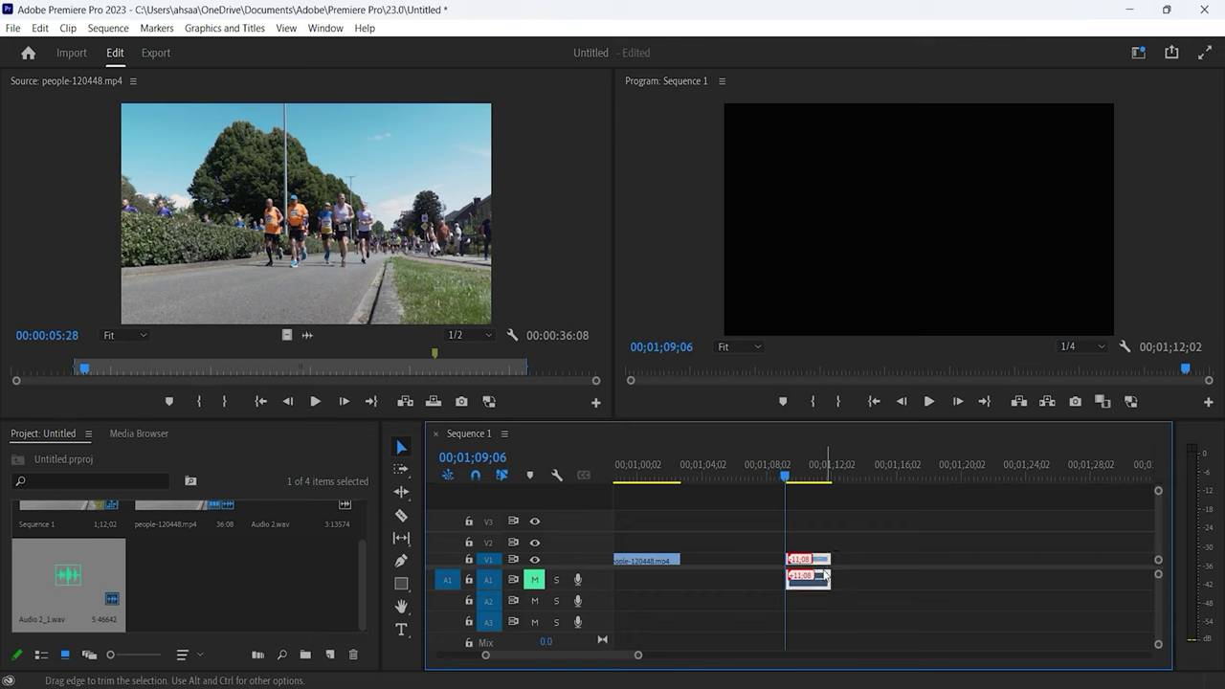
left_click_drag(819, 583, 704, 522)
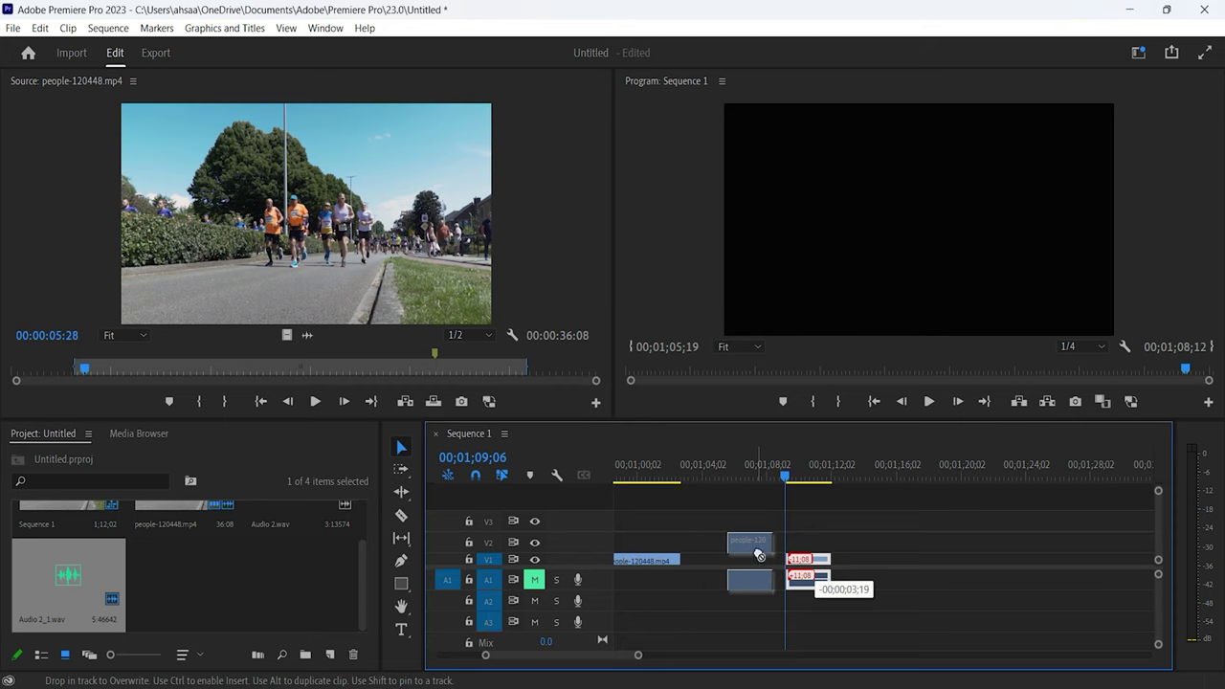
left_click_drag(704, 522, 765, 594)
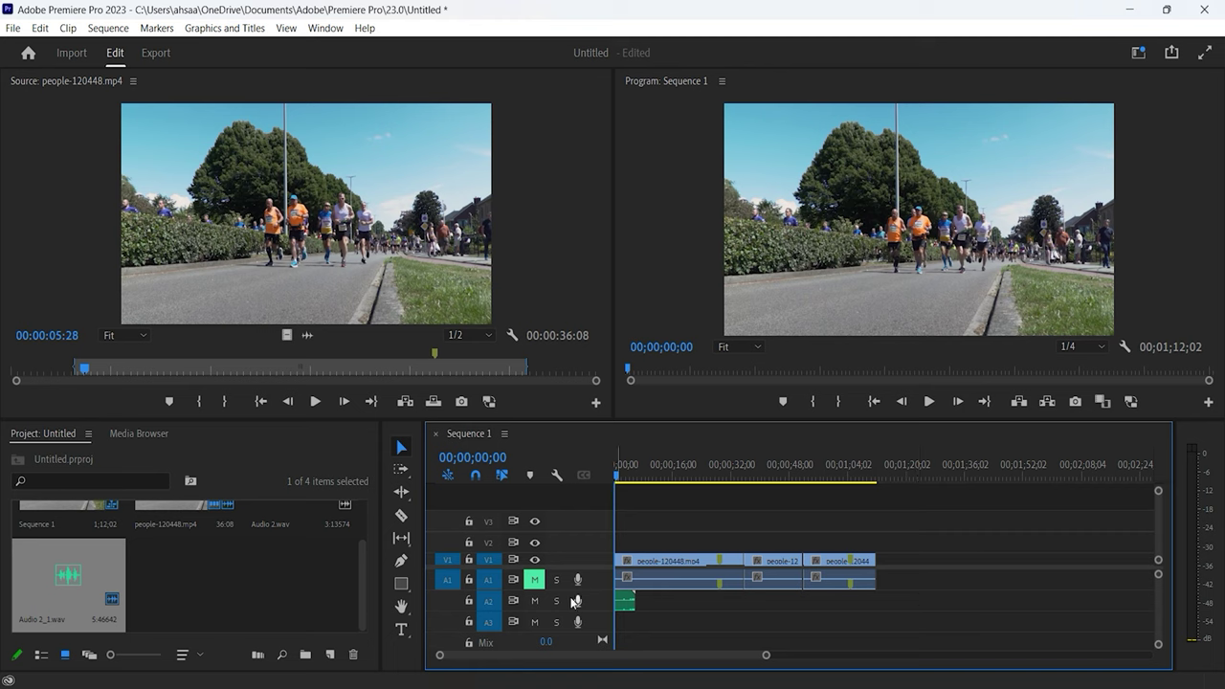
left_click(414, 441)
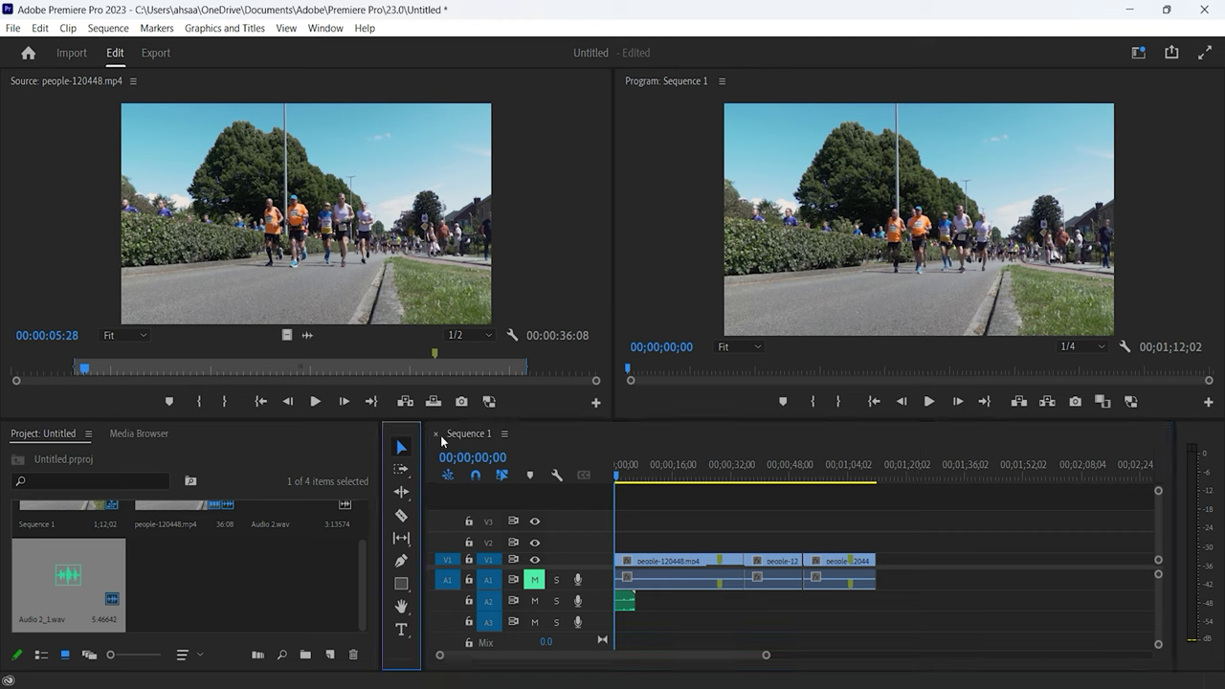
left_click(206, 446)
left_click(565, 444)
left_click(416, 436)
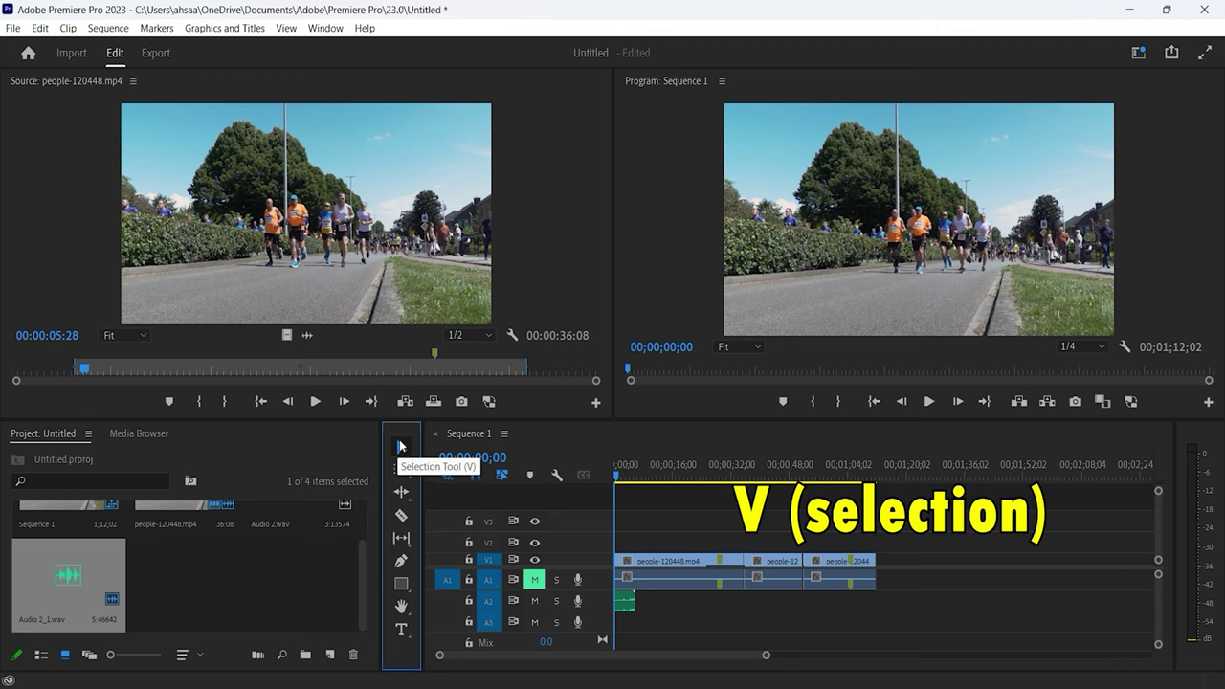
Step: Drag the third clip onto V2 above the first clip
left_click(833, 559)
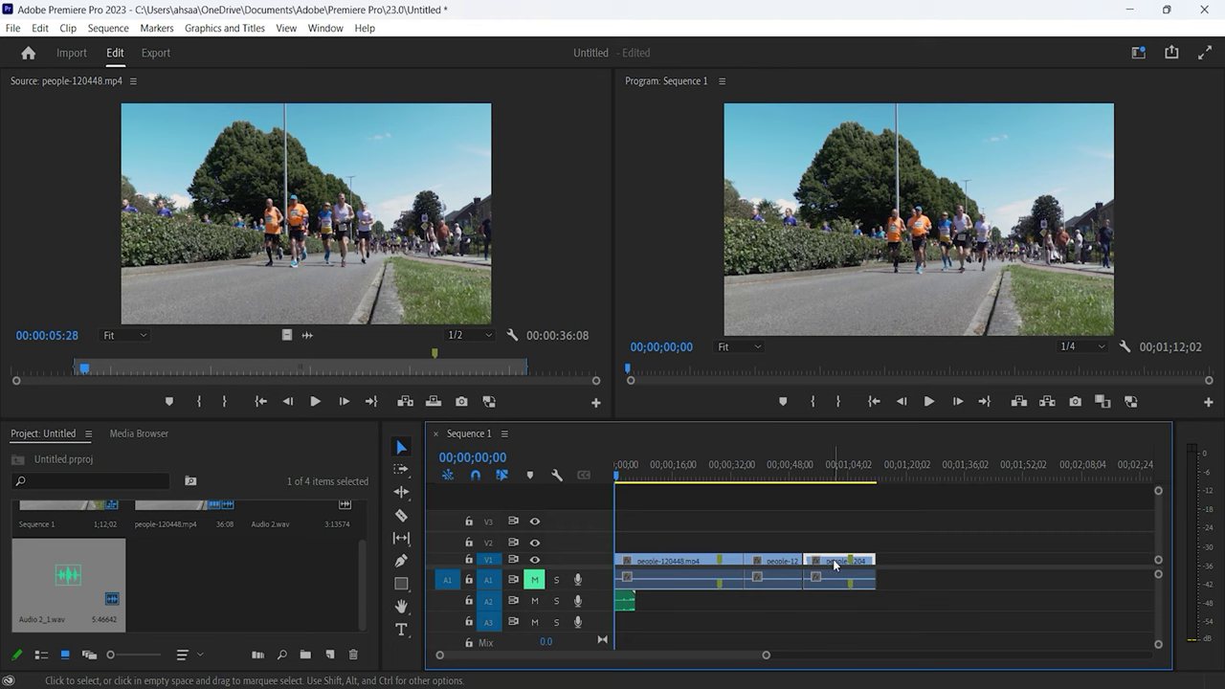
mouse_move(832, 559)
left_mouse_down()
mouse_move(996, 557)
mouse_move(832, 568)
left_mouse_up()
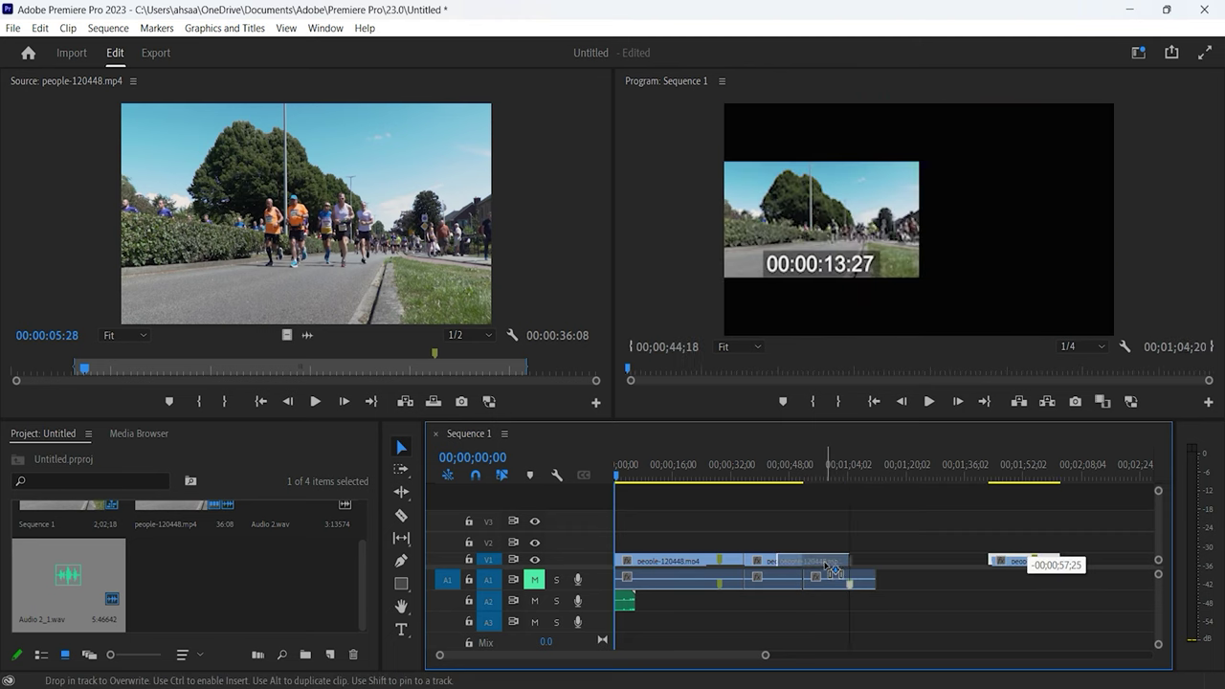
mouse_move(834, 570)
left_mouse_down()
mouse_move(1108, 568)
mouse_move(677, 546)
left_mouse_up()
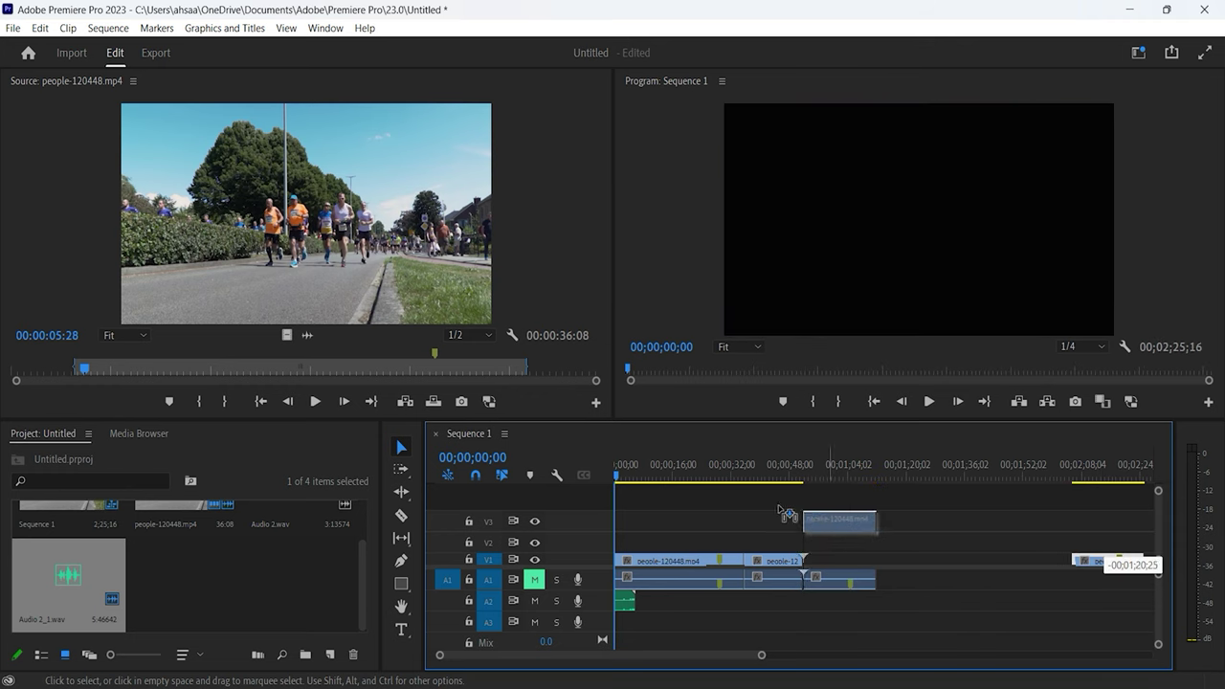
left_click_drag(677, 546, 684, 552)
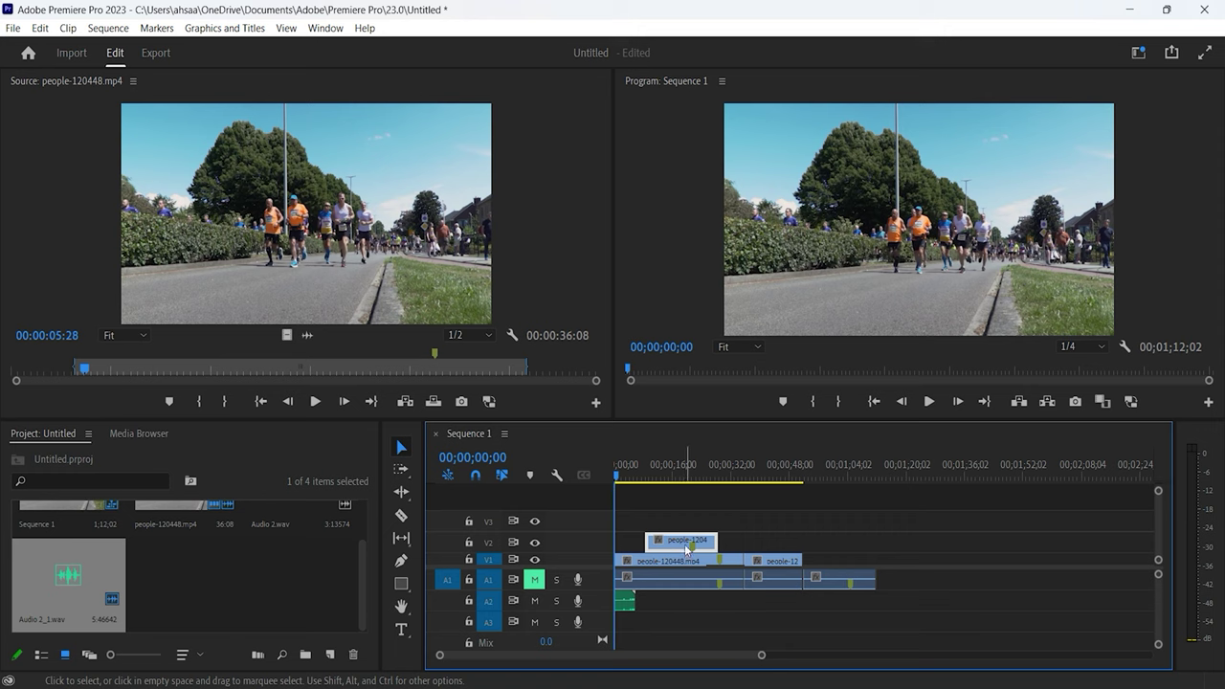
Step: Move the last clip's video and audio earlier, then undo the clip moves with Ctrl+Z twice
mouse_move(881, 598)
left_mouse_down()
mouse_move(802, 544)
mouse_move(782, 565)
mouse_move(1029, 569)
left_mouse_up()
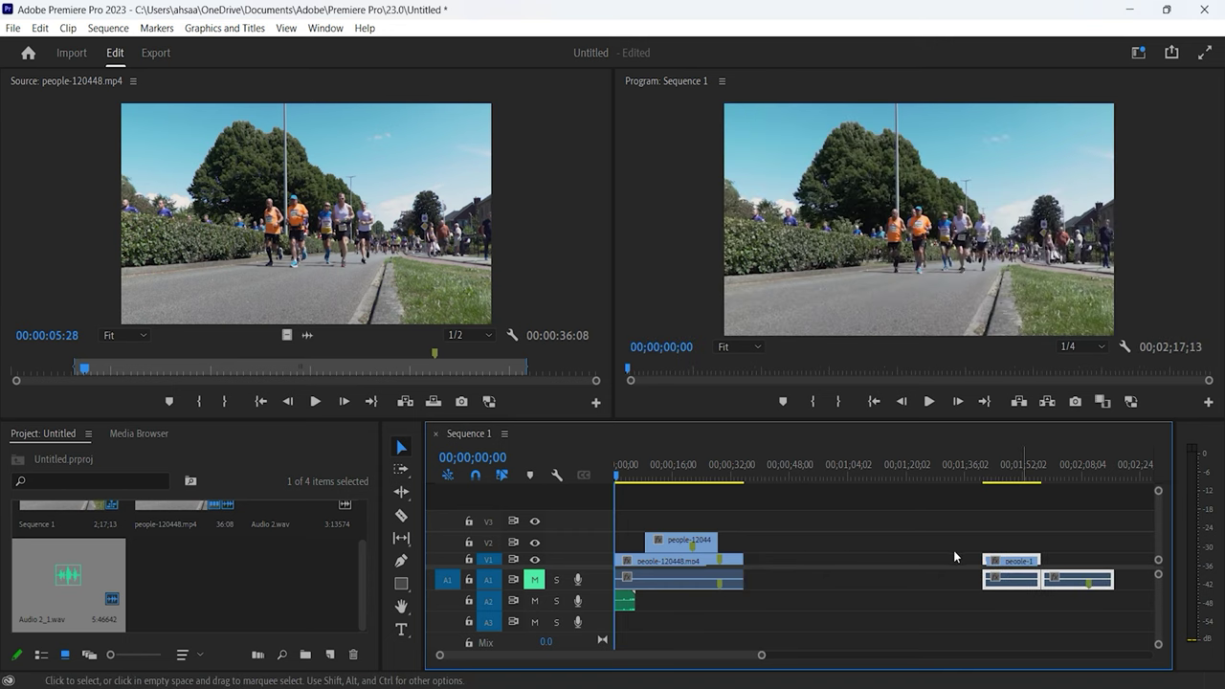
mouse_move(1025, 564)
left_mouse_down()
mouse_move(848, 548)
mouse_move(848, 526)
left_mouse_up()
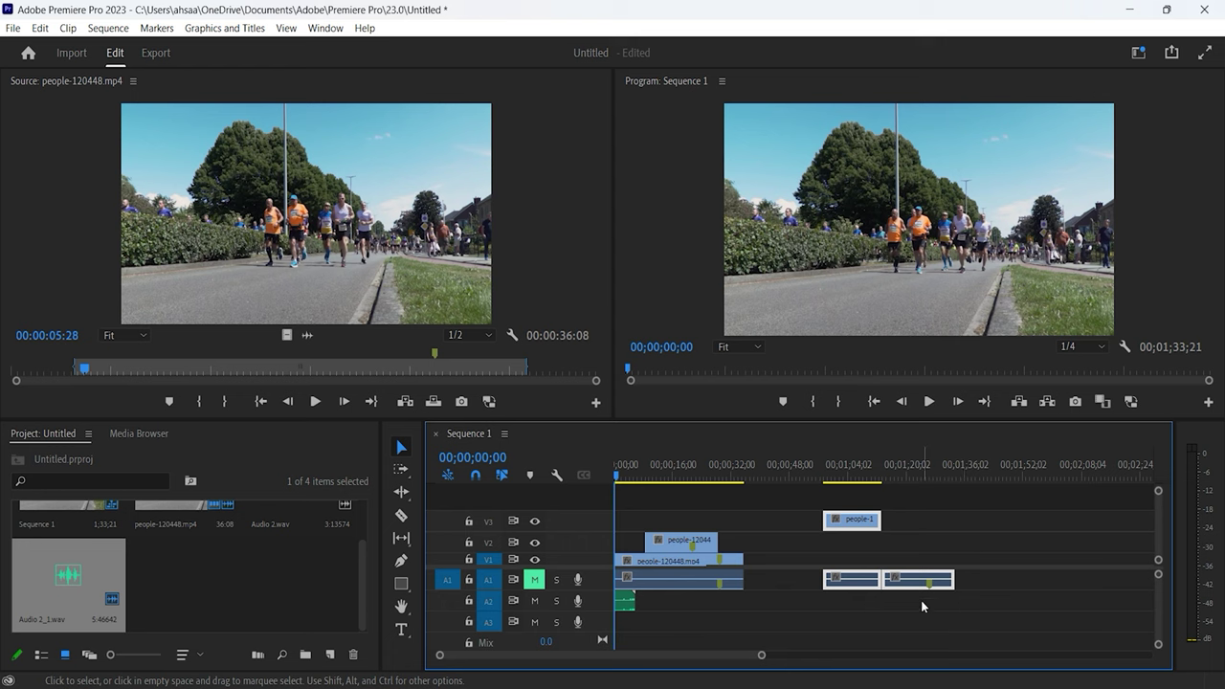
key("ctrl+z")
key("ctrl+z")
key("ctrl+z")
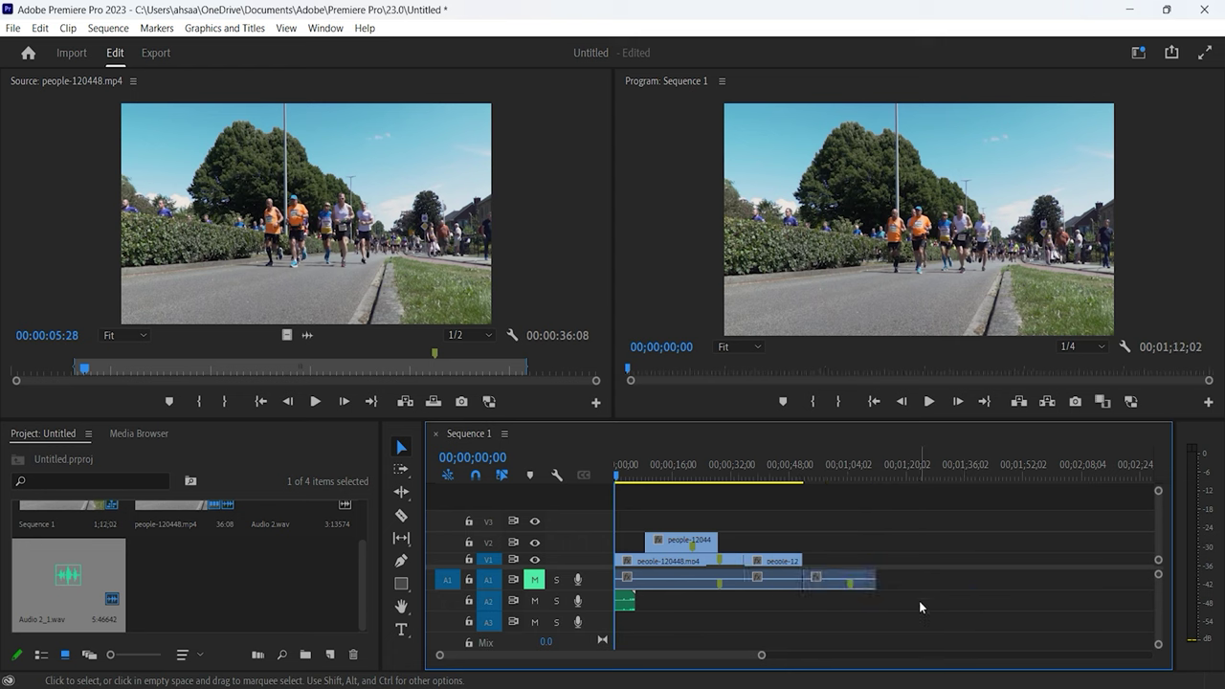
key("ctrl+z")
key("ctrl+z")
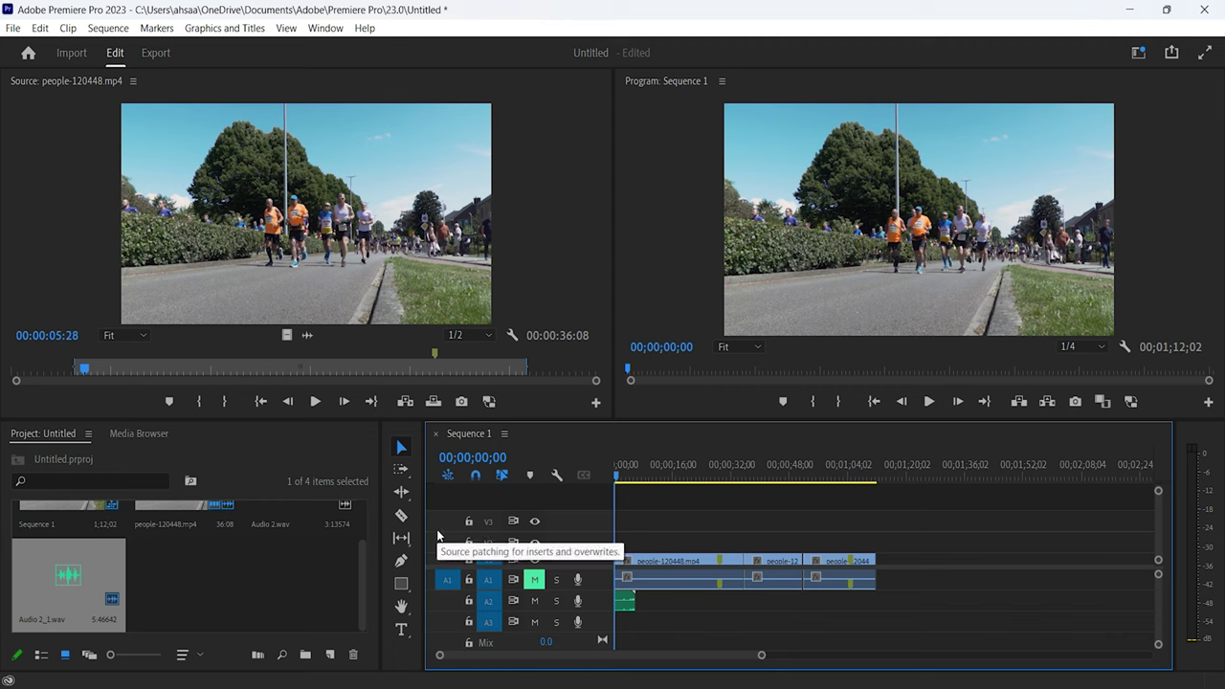
Step: Split the third clip and delete the A1 audio piece past 00;00;59;22
left_click(404, 518)
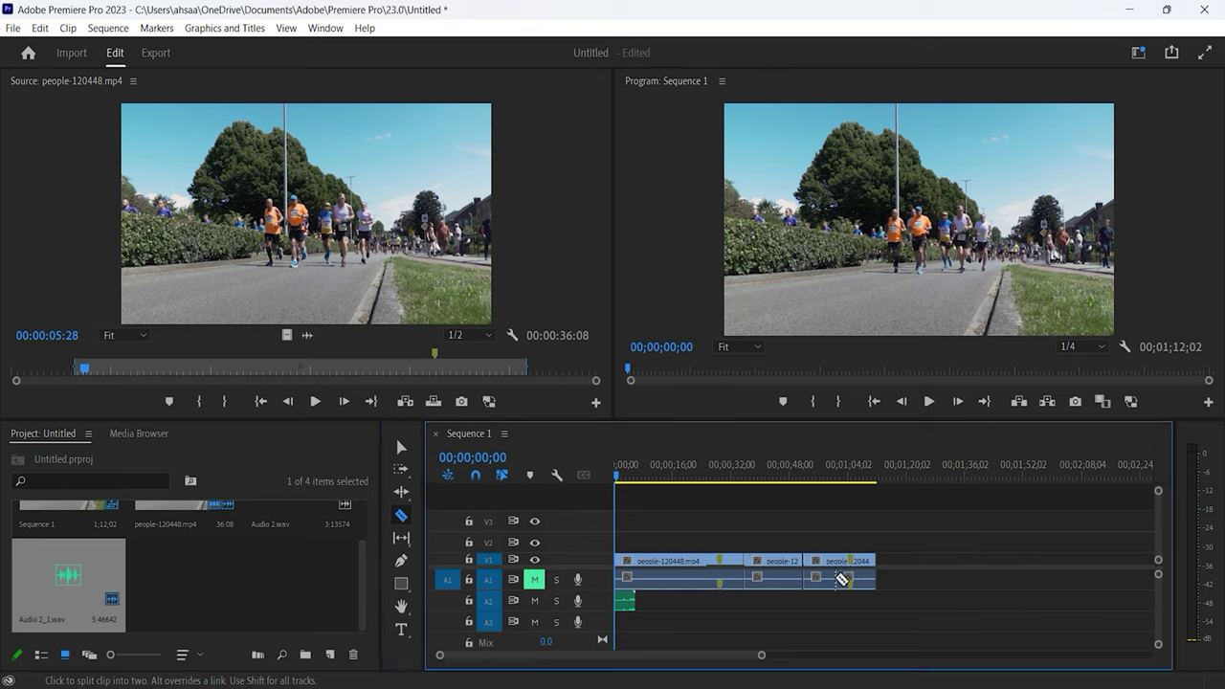
left_click(848, 580)
key("v")
left_click_drag(762, 658, 700, 659)
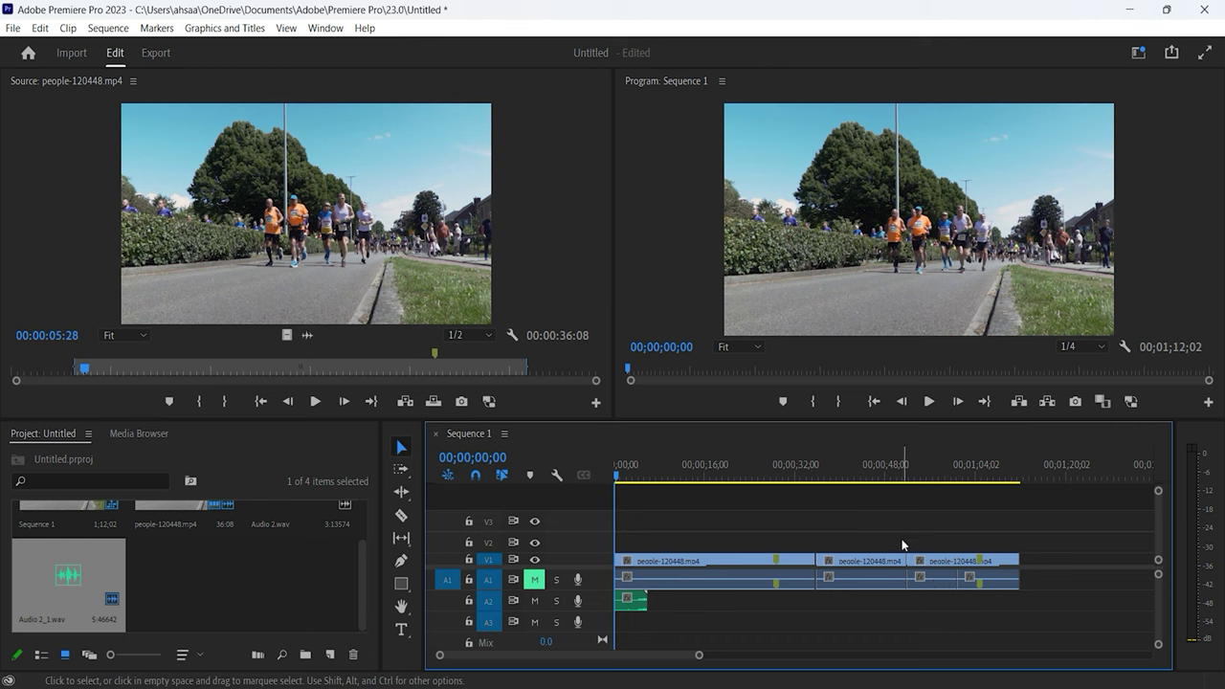
left_click(951, 479)
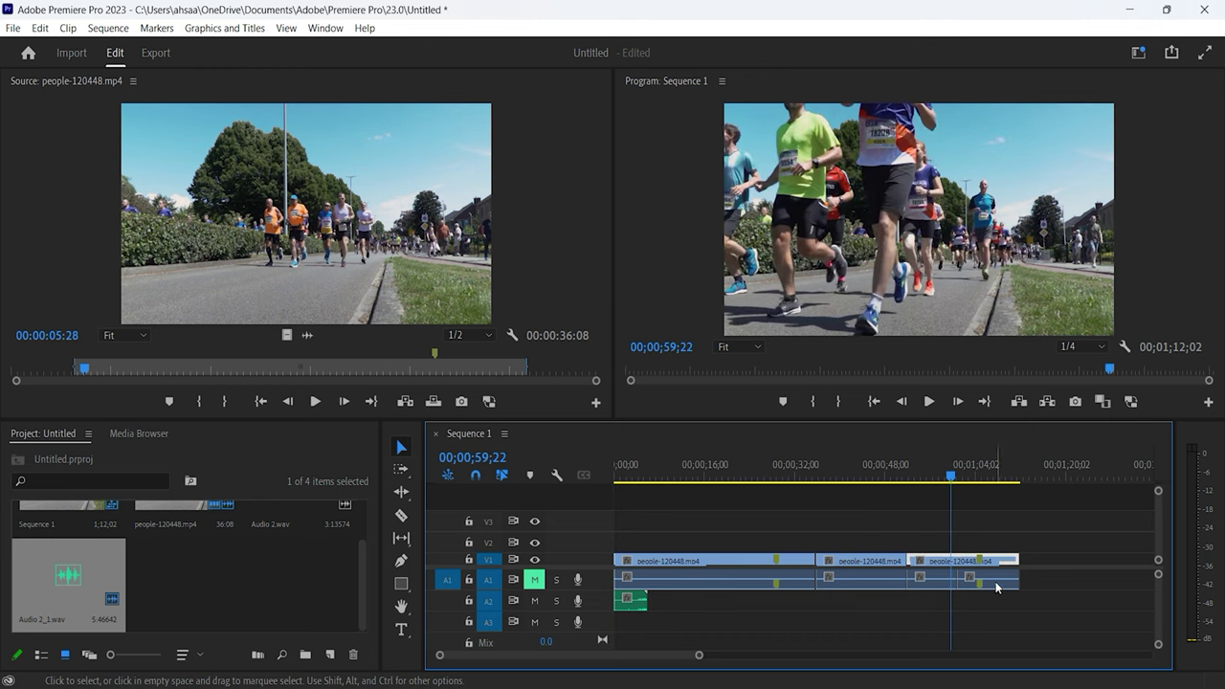
left_click(988, 583)
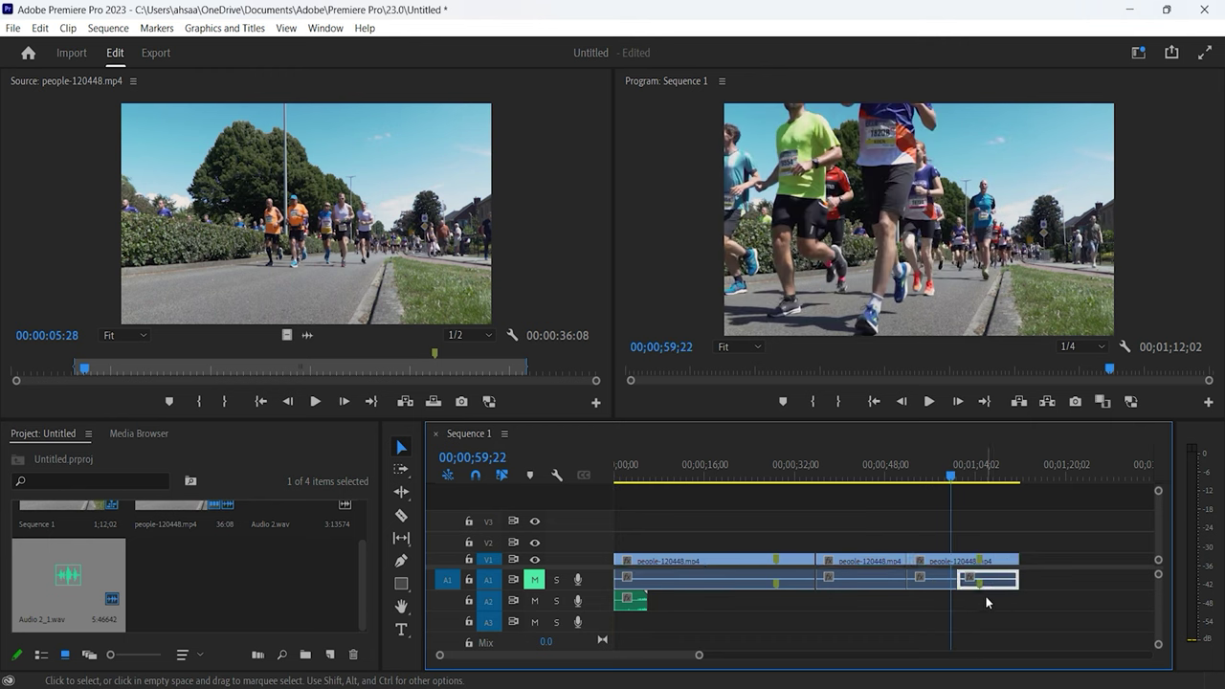
key("Delete")
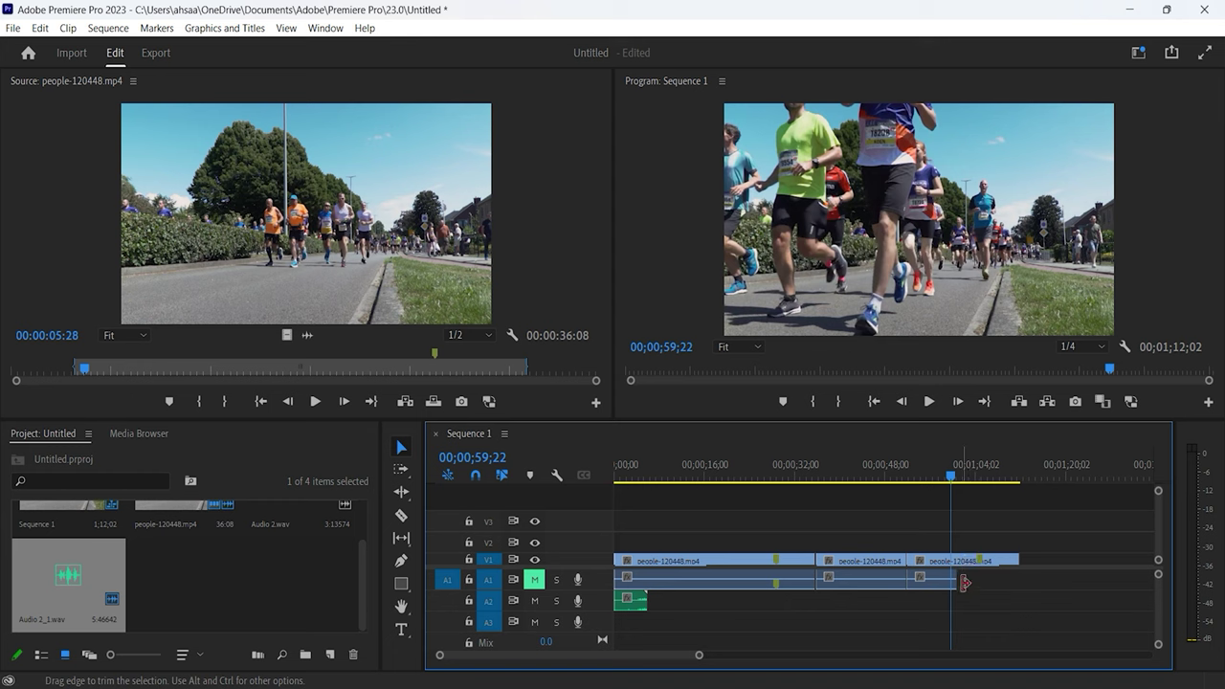
Step: From 00;00;55;28, razor the later V1 clips at four more points
left_click_drag(950, 476, 929, 475)
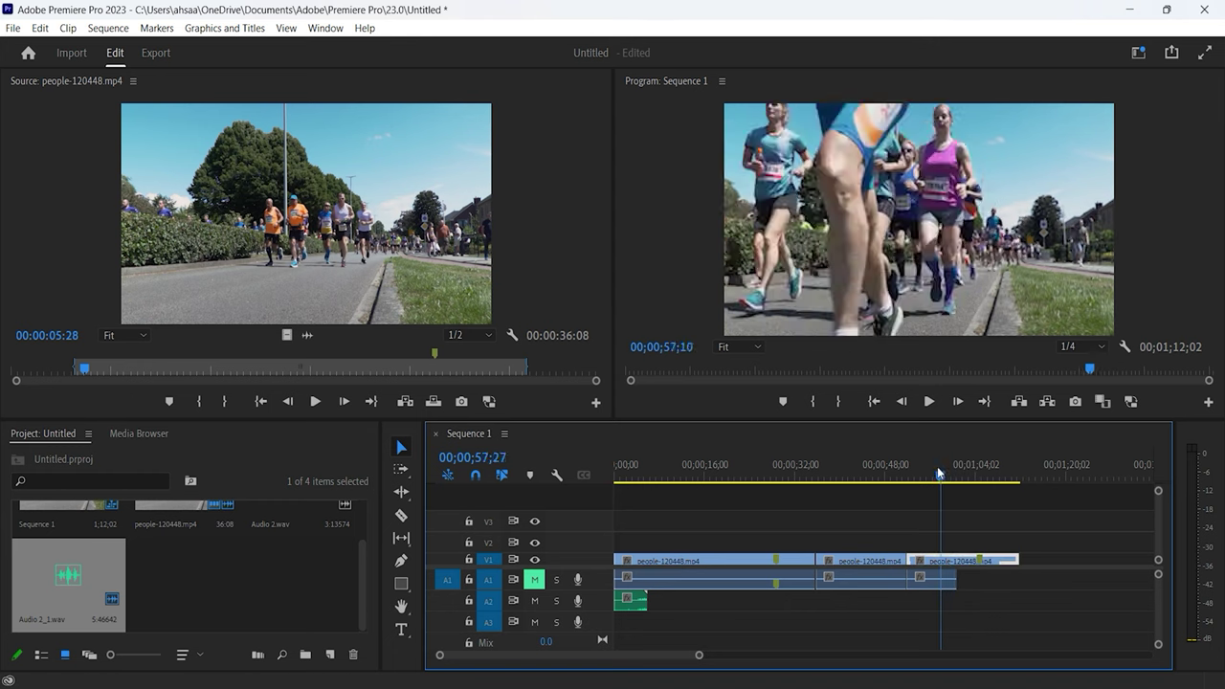
left_click(401, 515)
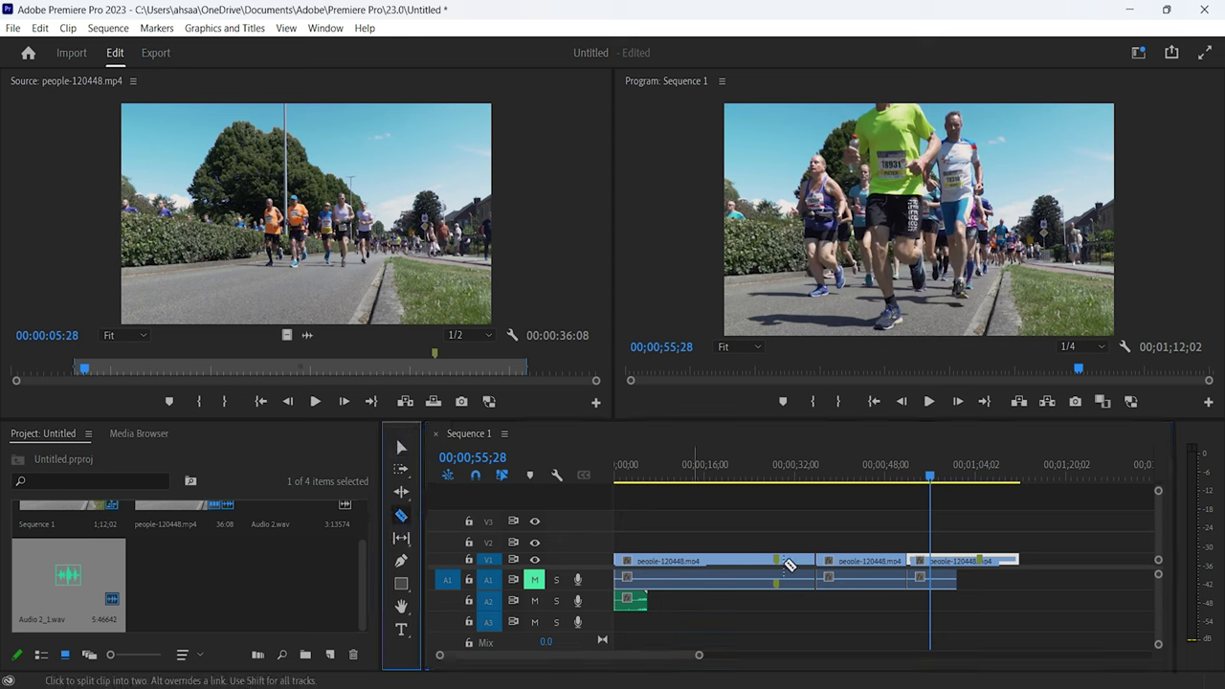
left_click(967, 561)
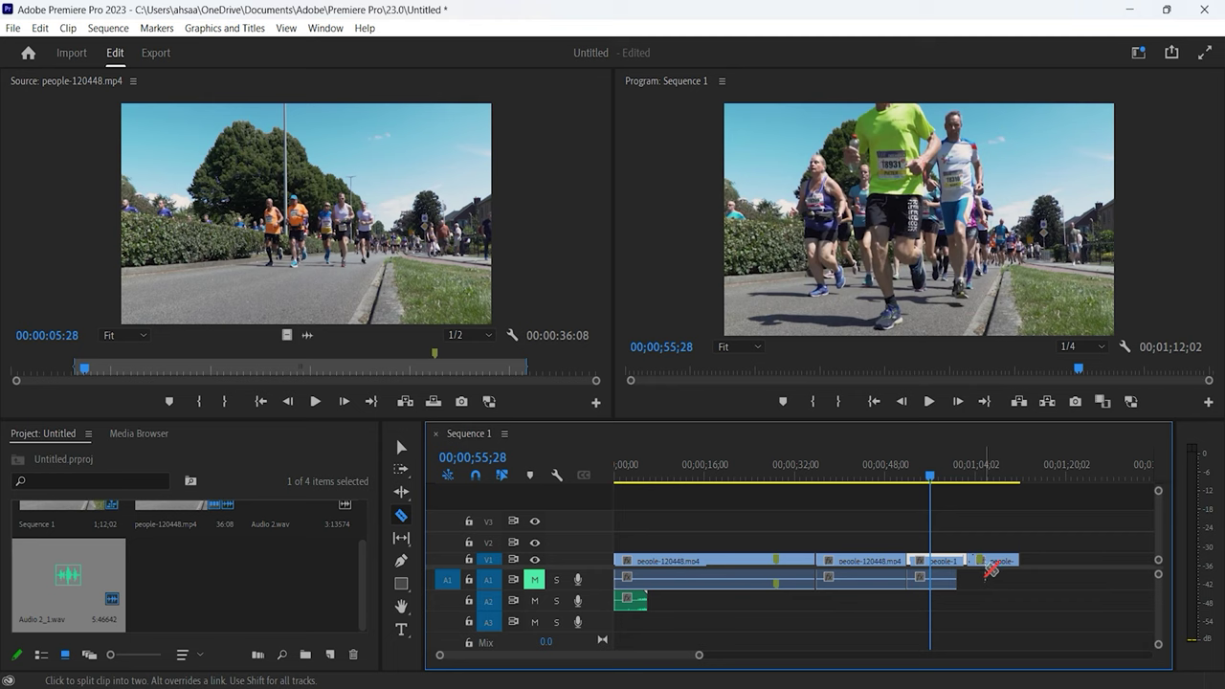
left_click(994, 561)
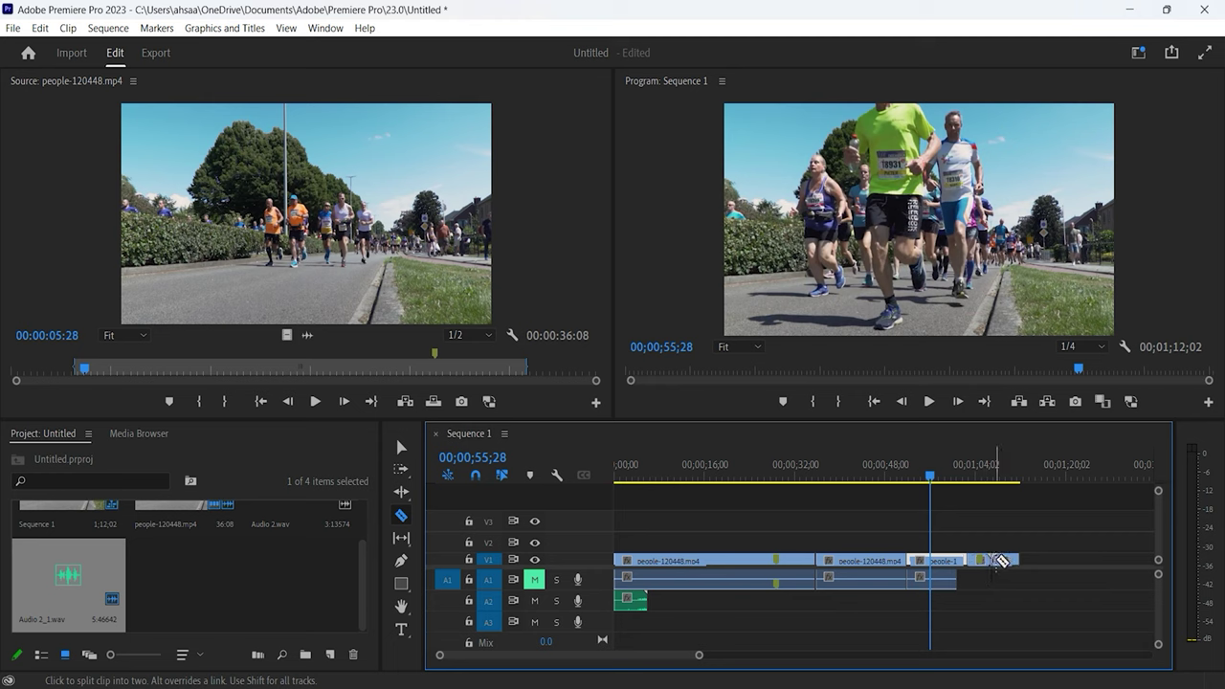
left_click(873, 561)
left_click(788, 561)
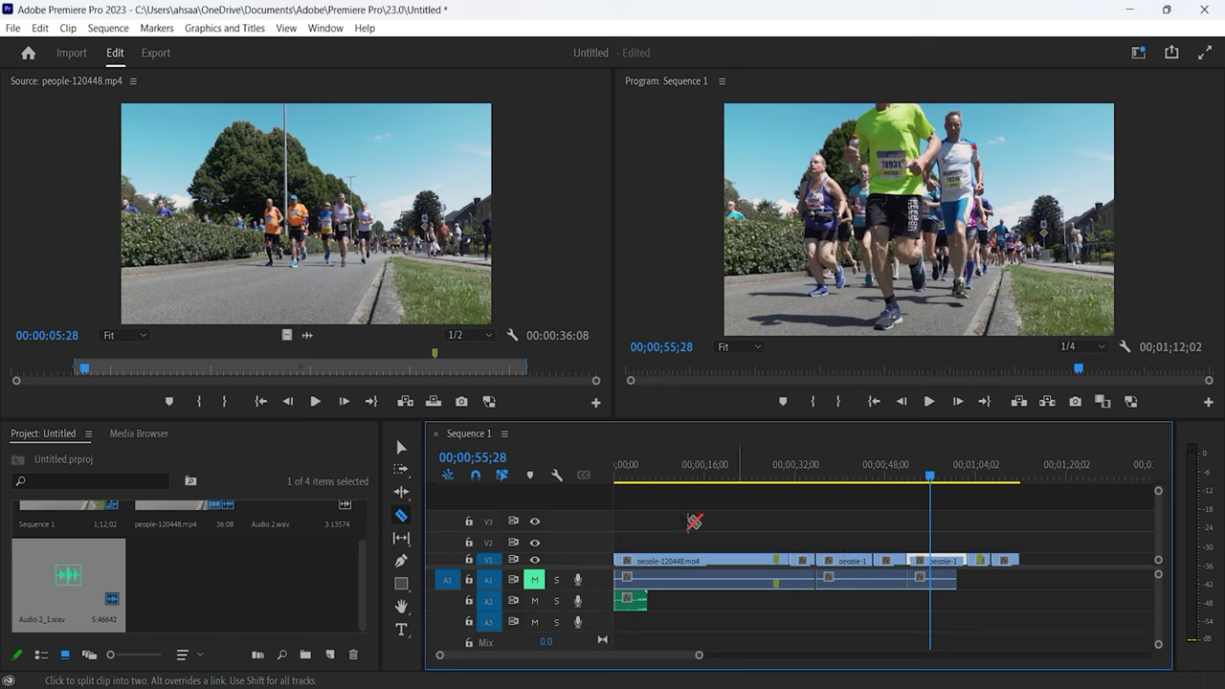
Step: Delete three short V1 pieces, from near 00;00;32;00 to the sequence end, leaving gaps
left_click(403, 447)
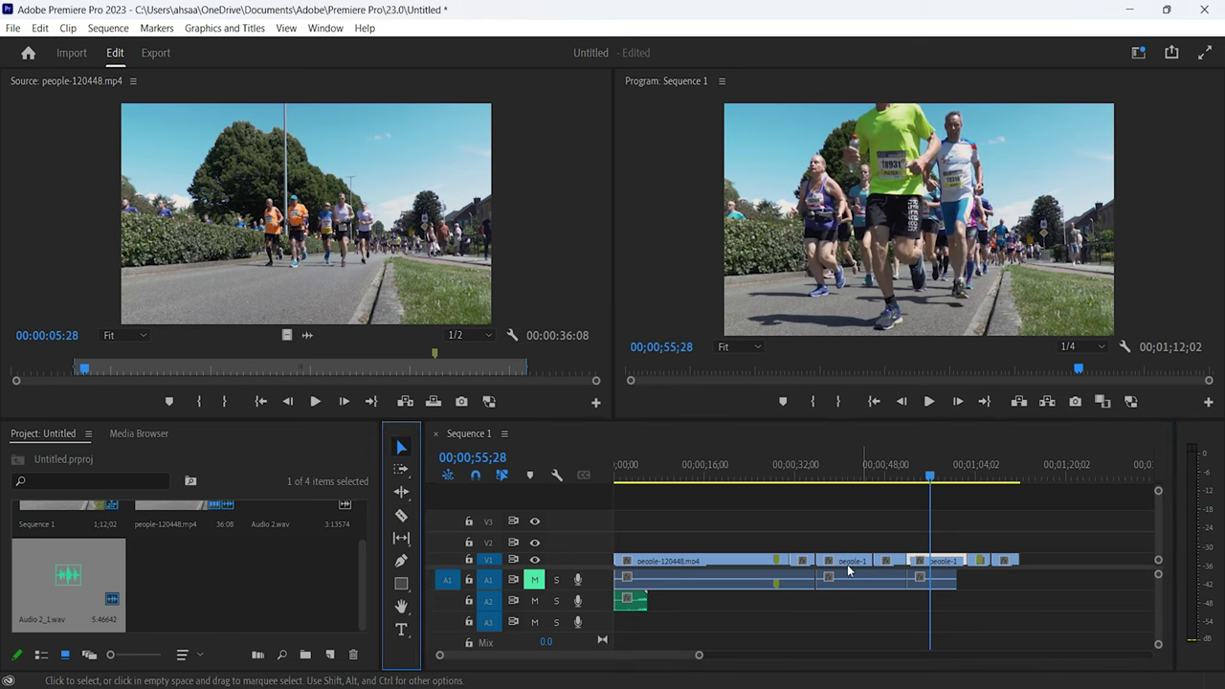
left_click(804, 560)
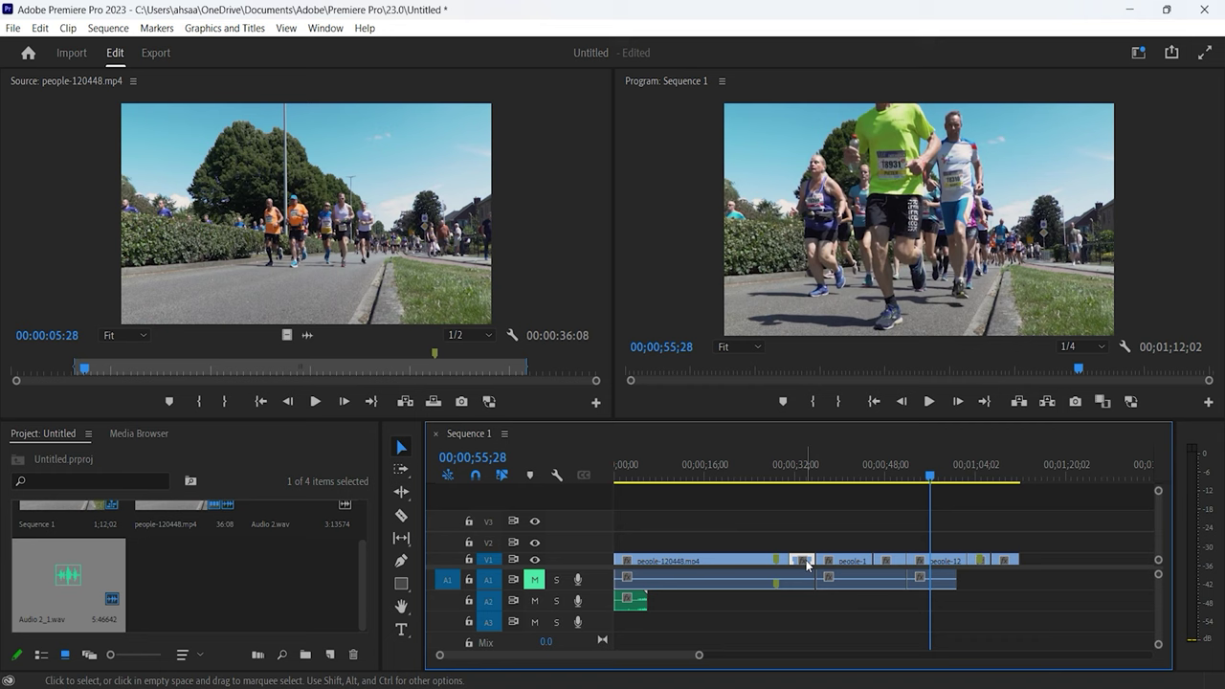
key("Delete")
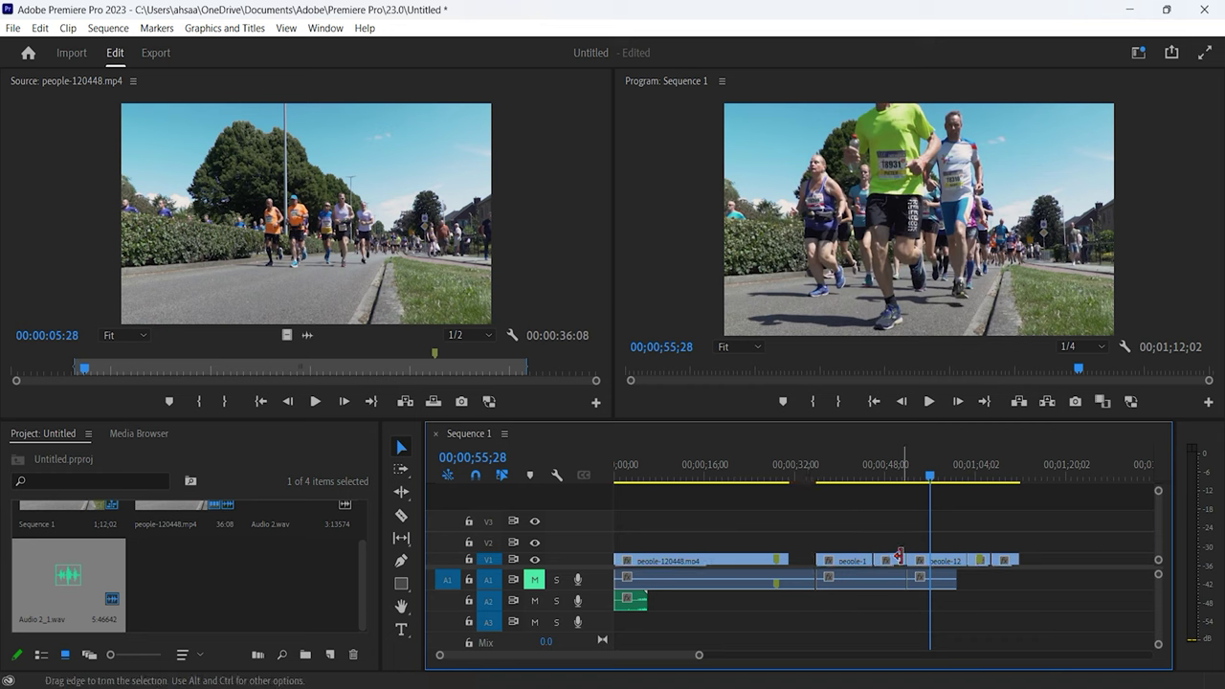
left_click(899, 561)
key("Delete")
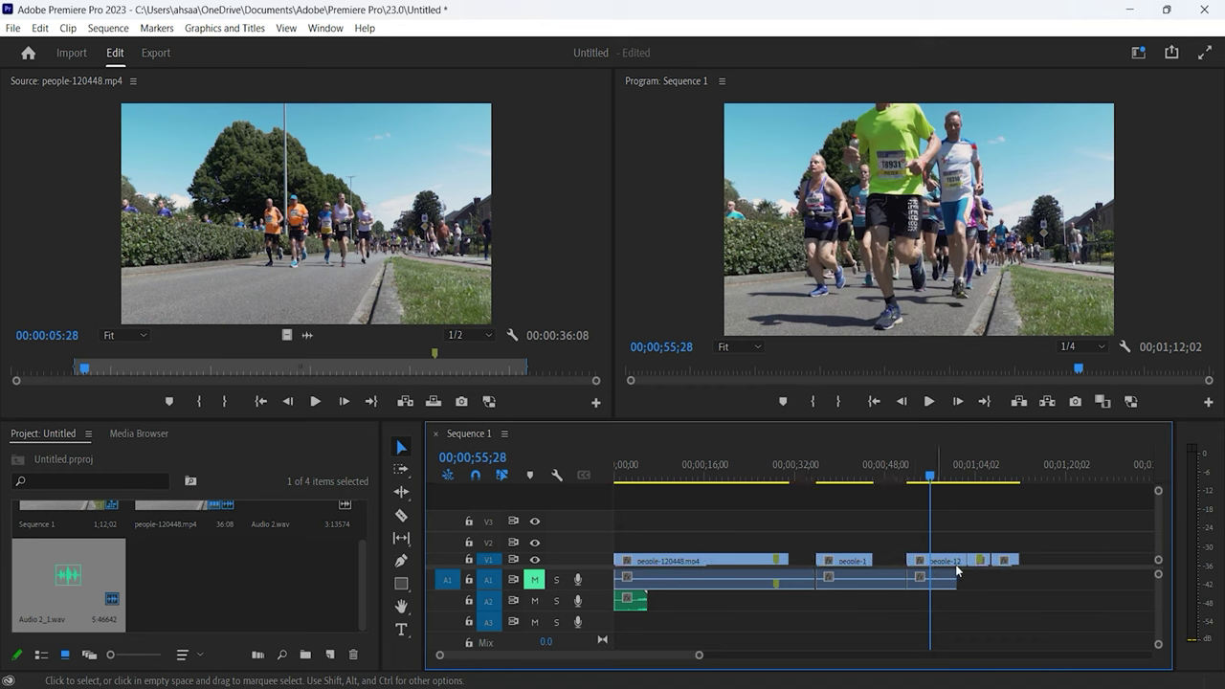
left_click(981, 561)
key("Delete")
Step: Move one V1 piece up onto V2 and shift the last A1 audio piece later
mouse_move(1000, 560)
left_mouse_down()
mouse_move(950, 535)
mouse_move(806, 544)
left_mouse_up()
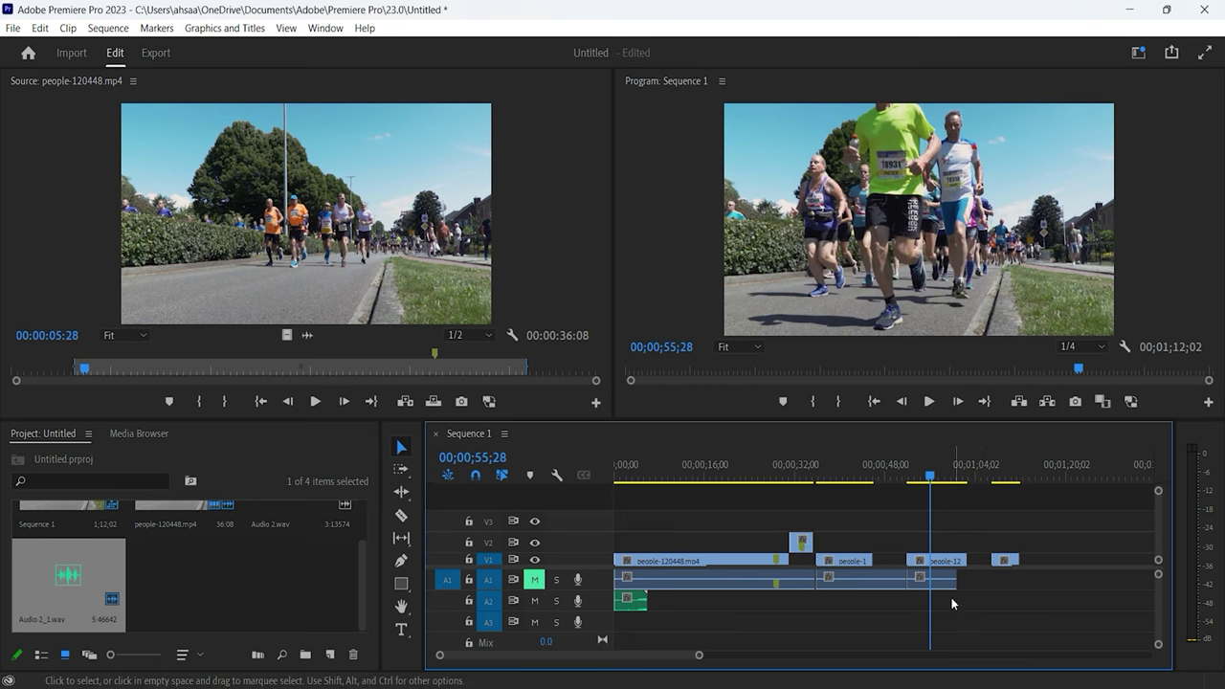
left_click_drag(945, 586, 972, 588)
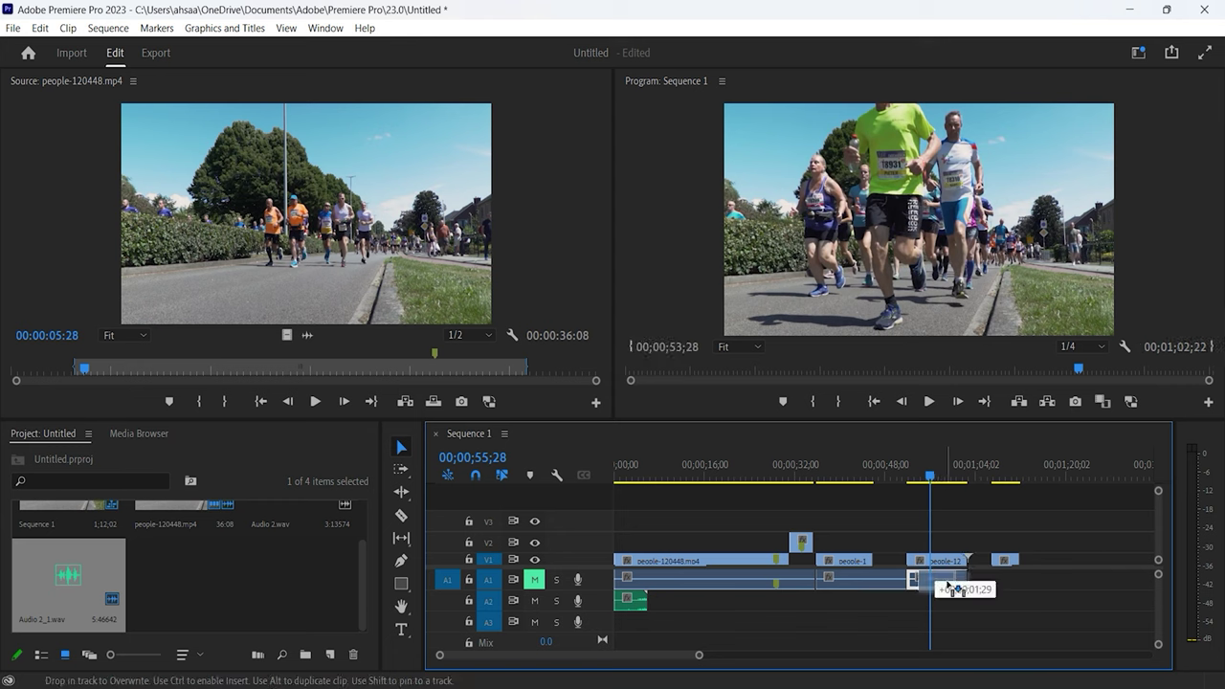
left_click_drag(972, 588, 1007, 586)
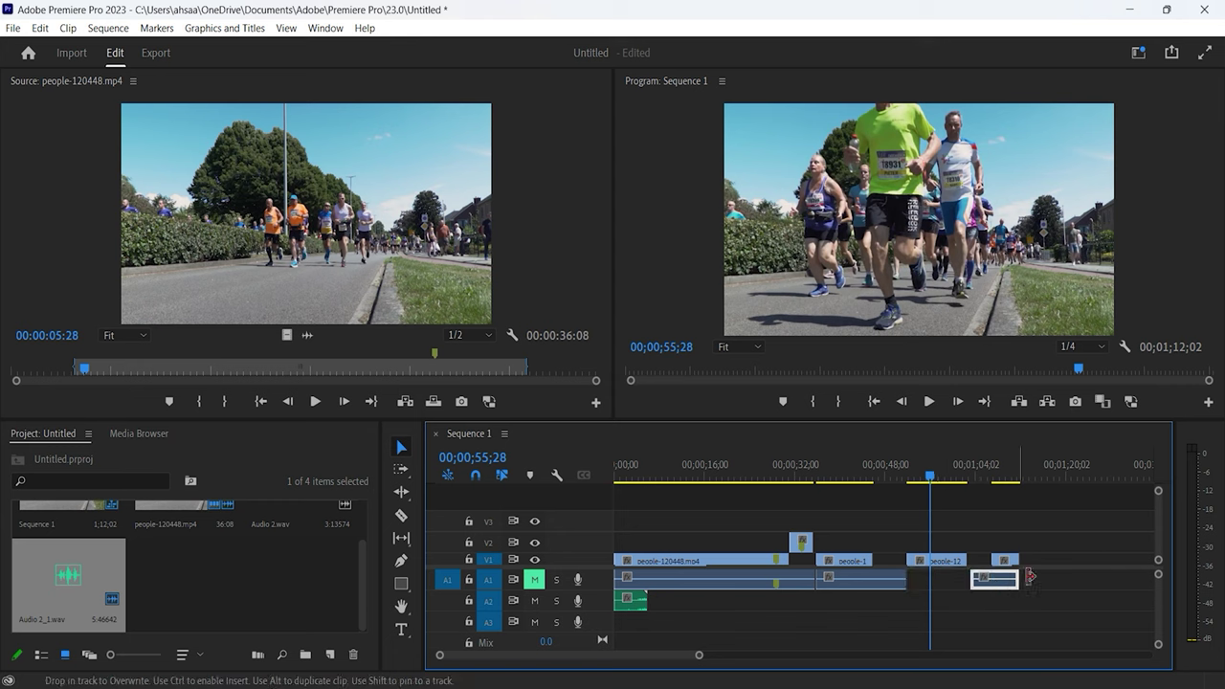
left_click(928, 563)
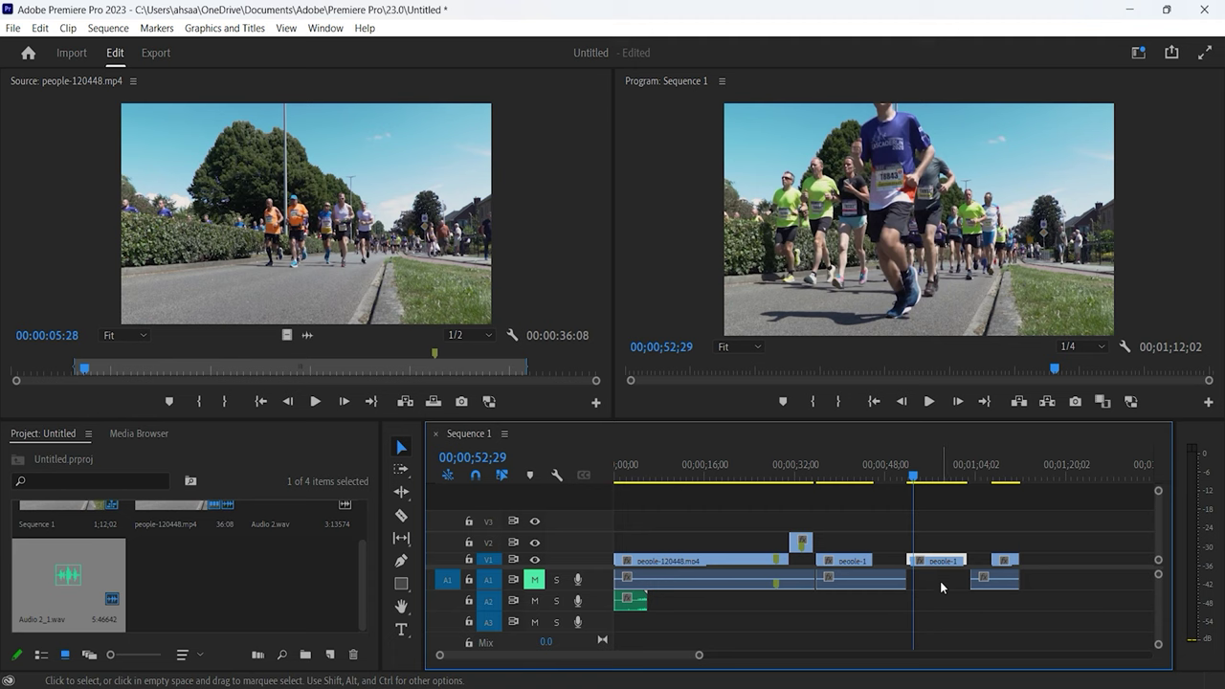
Step: Play the edit, stop at 00;00;58;00, and save the project
left_click(933, 447)
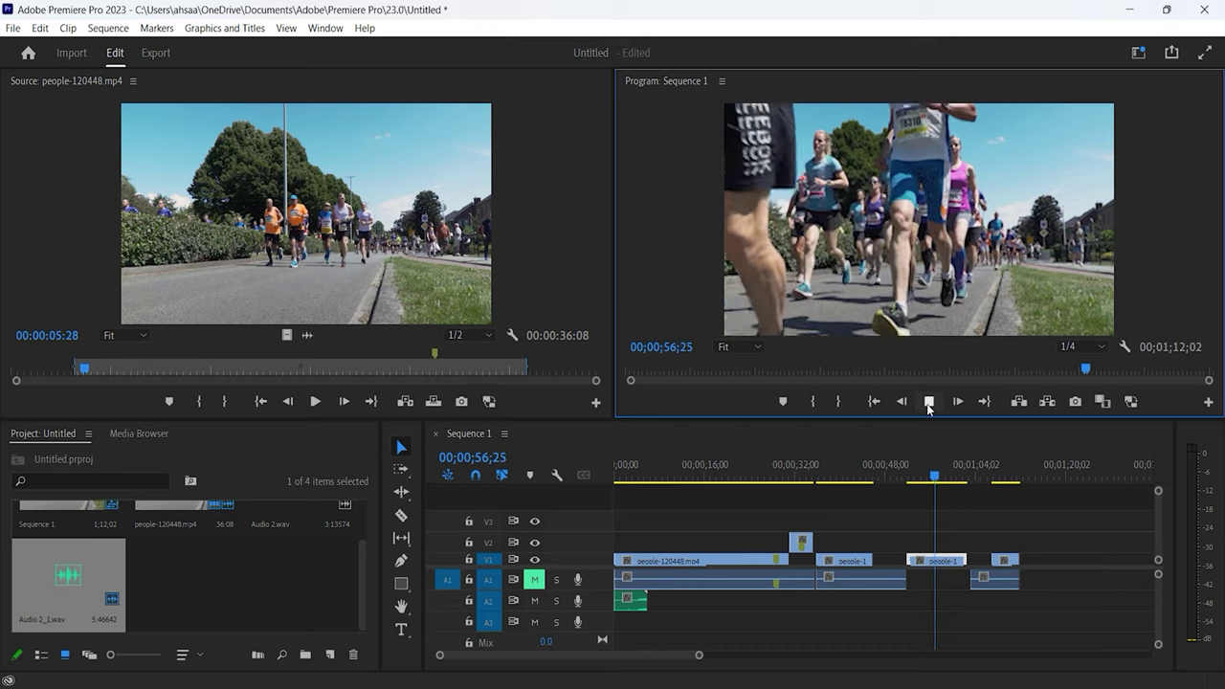
left_click(929, 402)
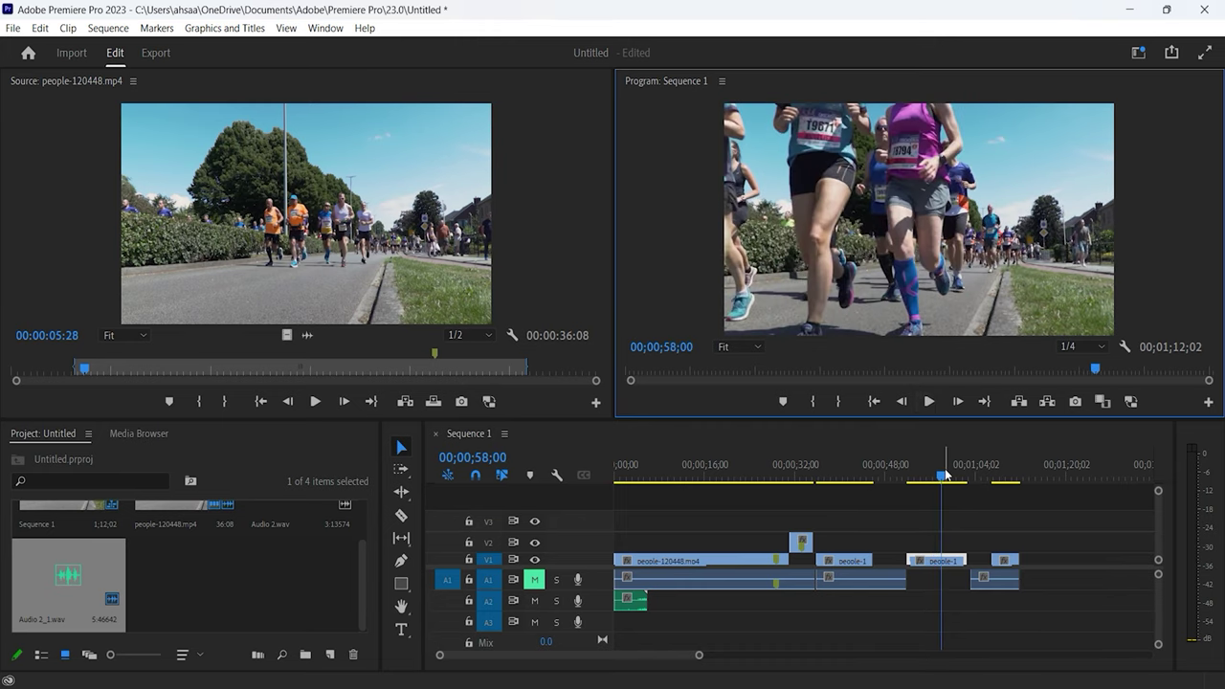
left_click(402, 516)
key("ctrl+s")
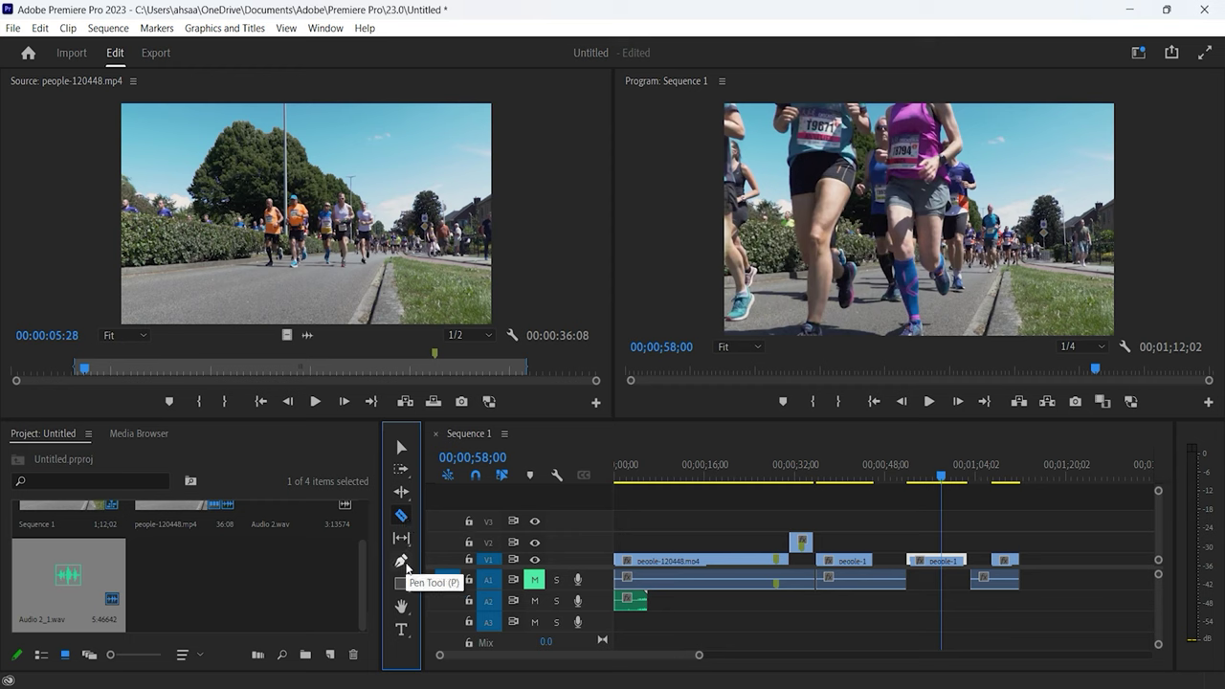
Step: Draw two grey rectangles over the runners in the Program monitor, then undo them
left_click(406, 565)
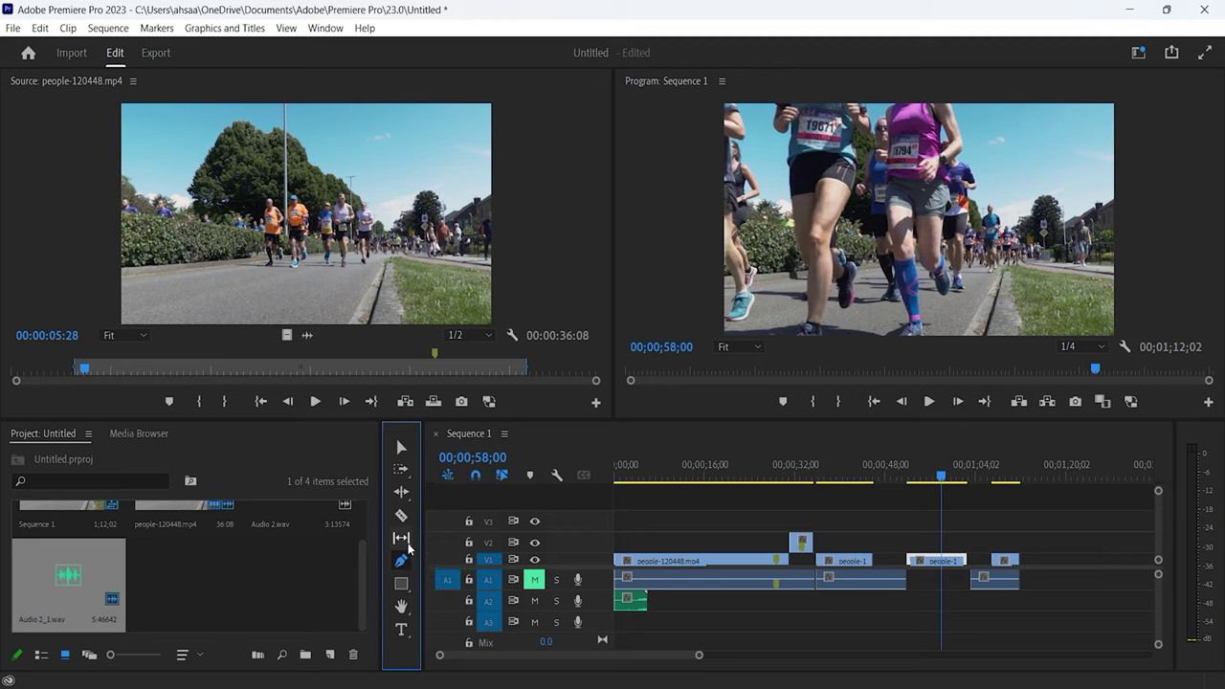
left_click(402, 583)
left_click(406, 586)
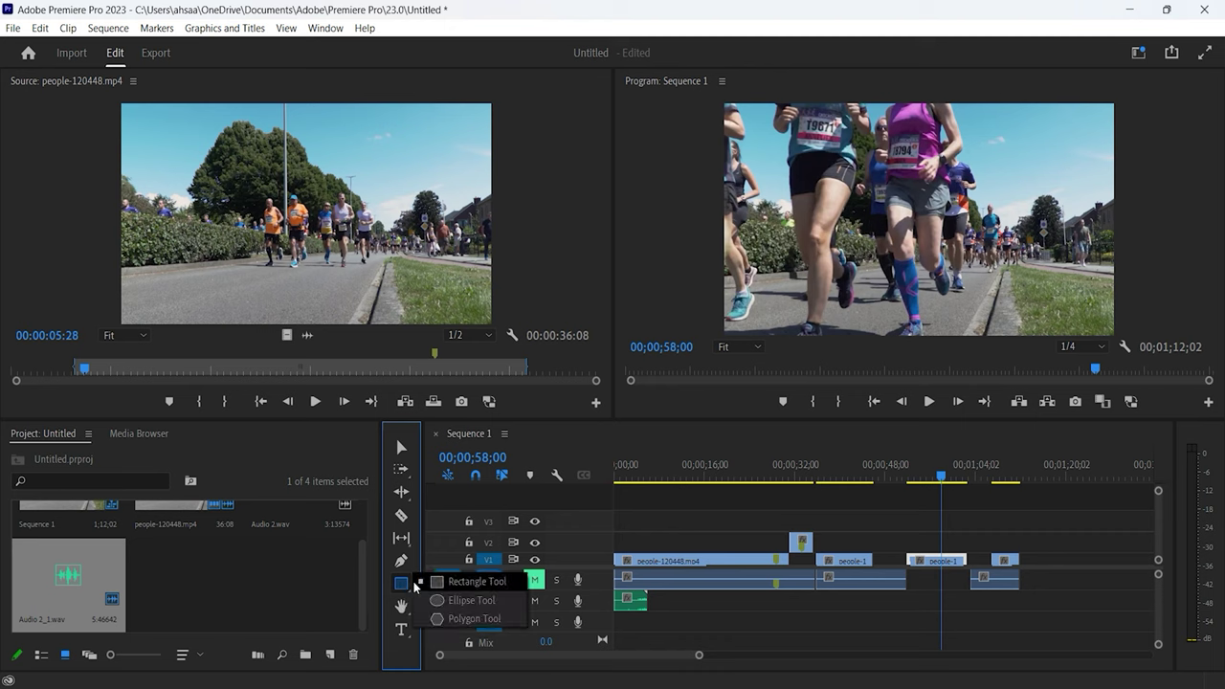
left_click(478, 587)
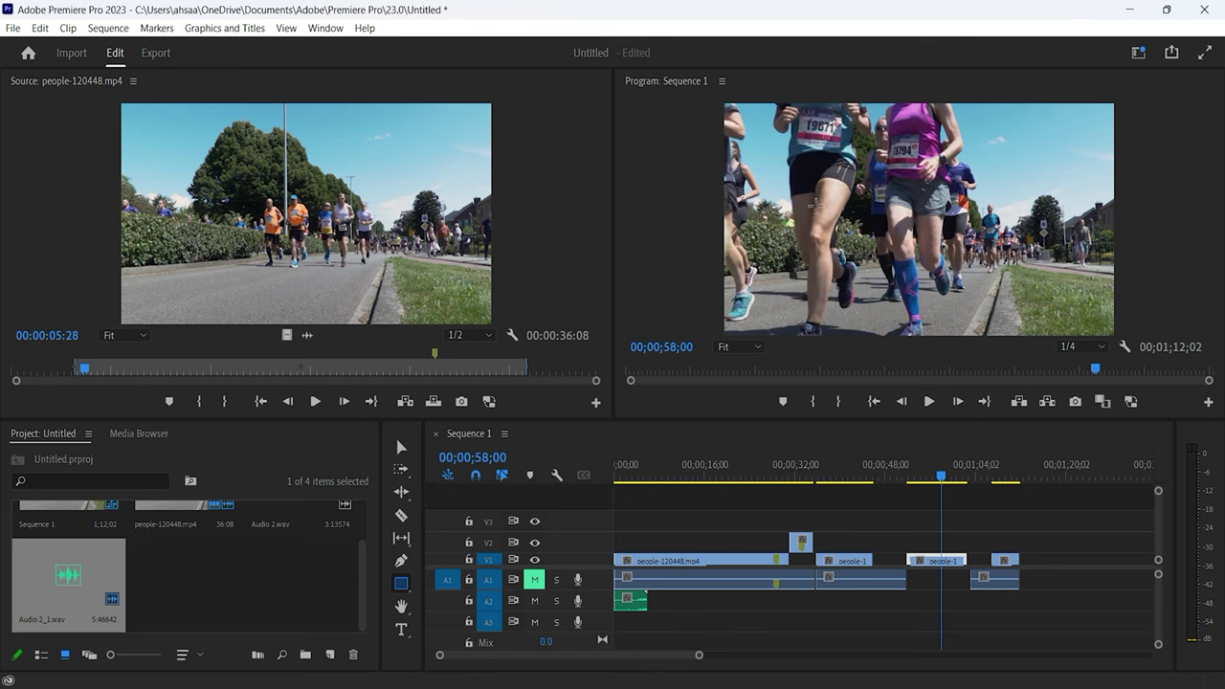
left_click_drag(812, 213, 982, 279)
left_click_drag(957, 151, 1074, 234)
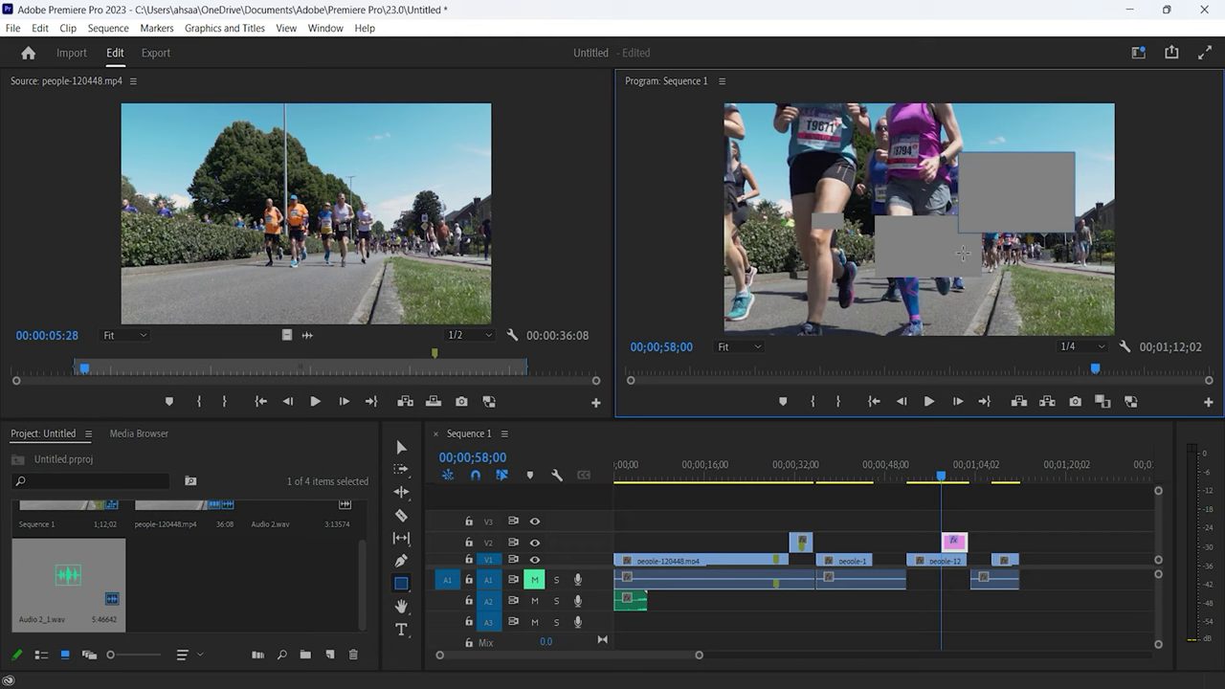
key("ctrl+z")
key("ctrl+z")
key("ctrl+z")
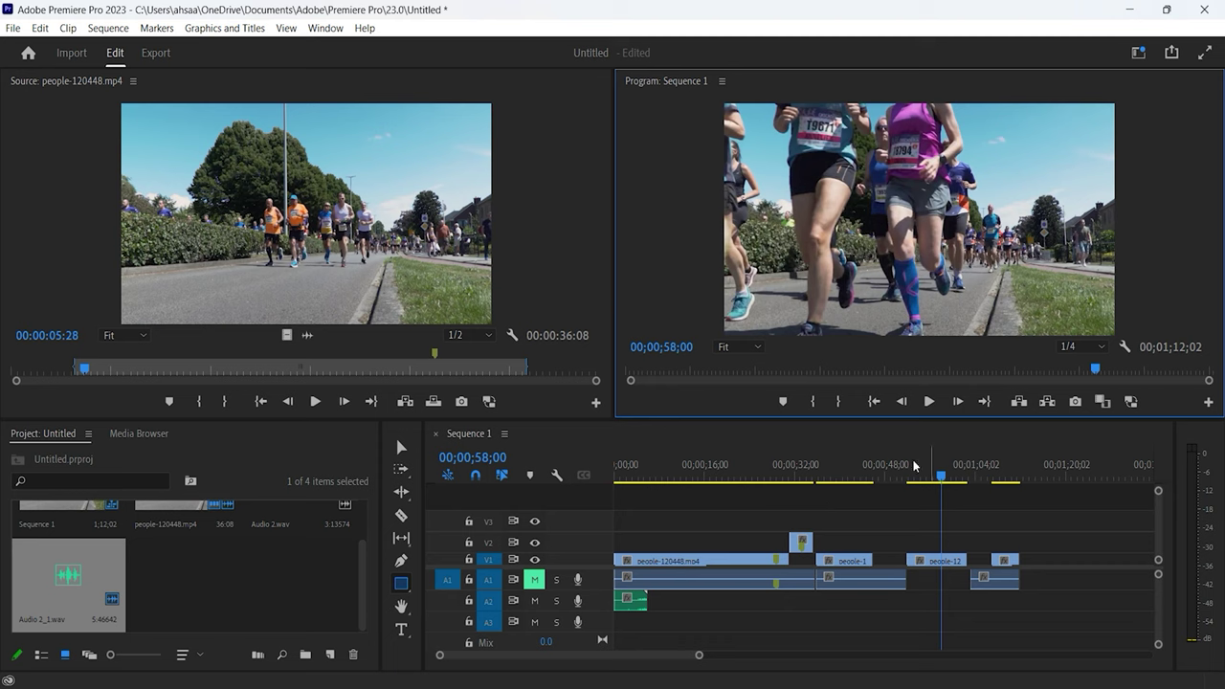
left_click(403, 629)
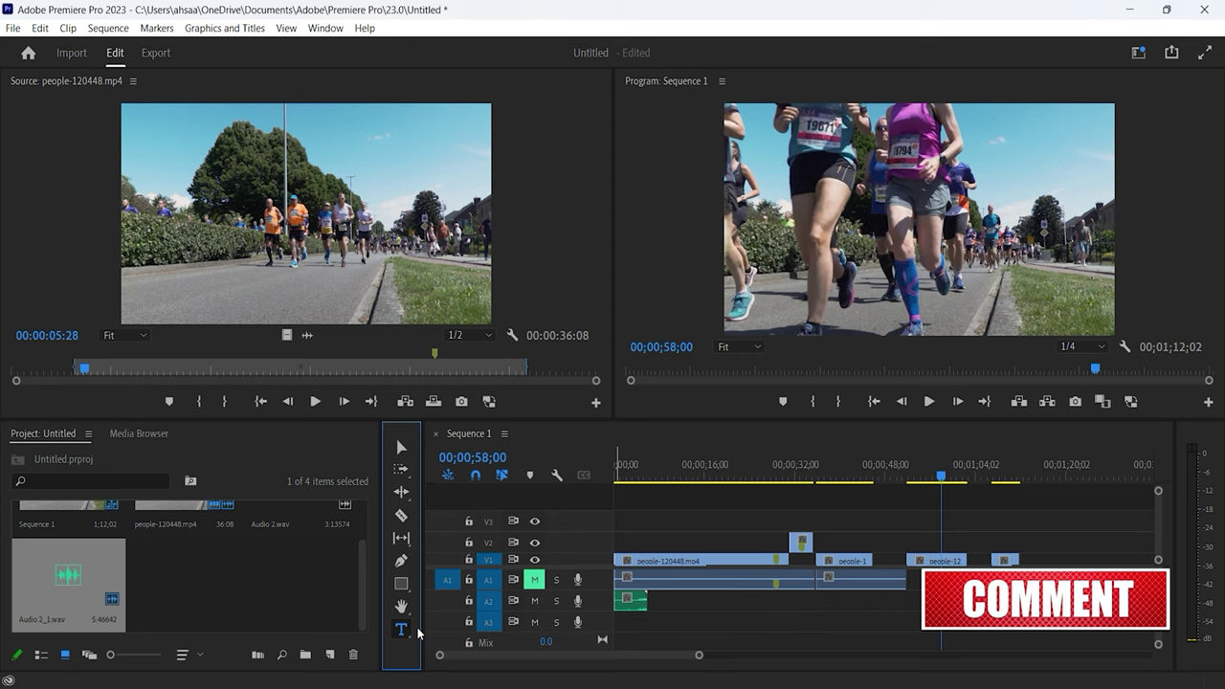
Step: Add an 'EWA yt' text title on the video frame
left_click(930, 249)
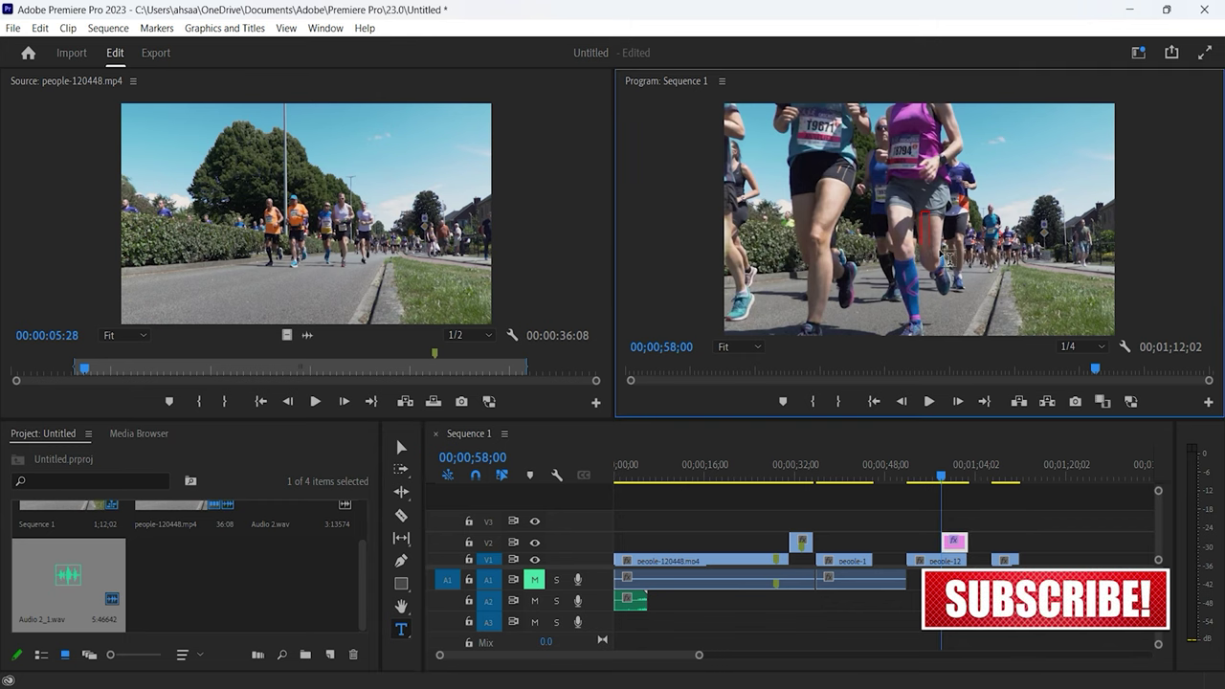
type("EW")
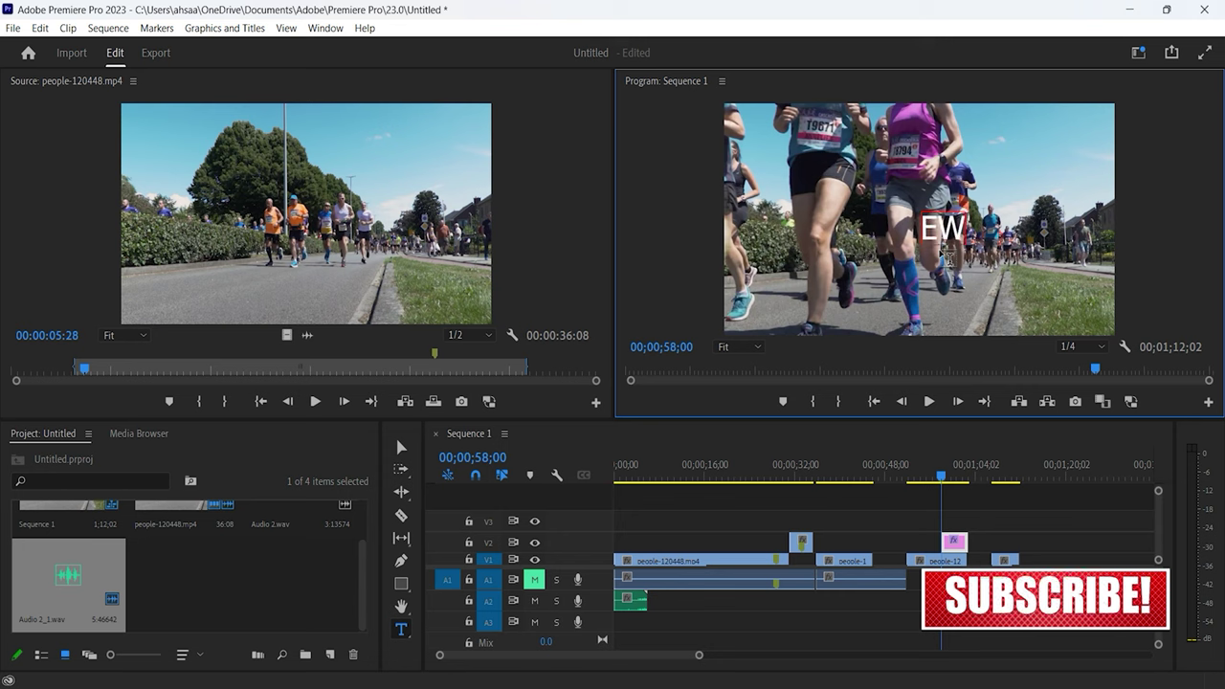
type("A yt")
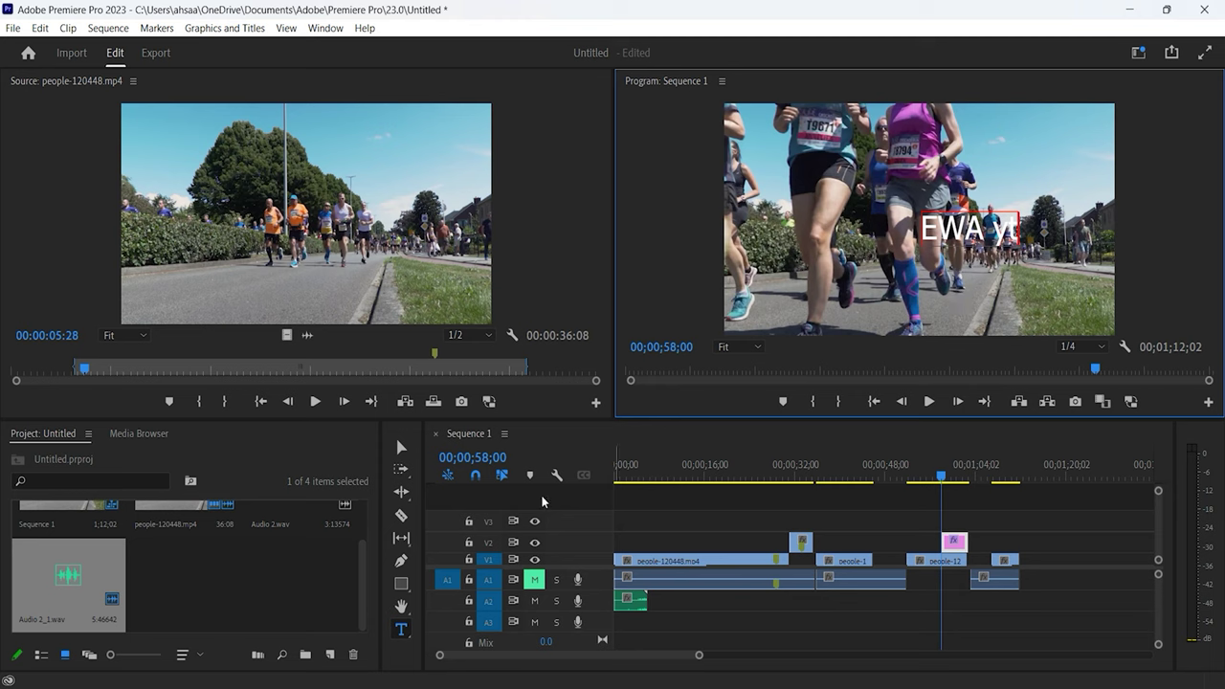
left_click(988, 178)
key("Escape")
Step: Move the EWA yt title left and slightly up, then select its pink V2 clip
left_click(401, 447)
left_click(990, 236)
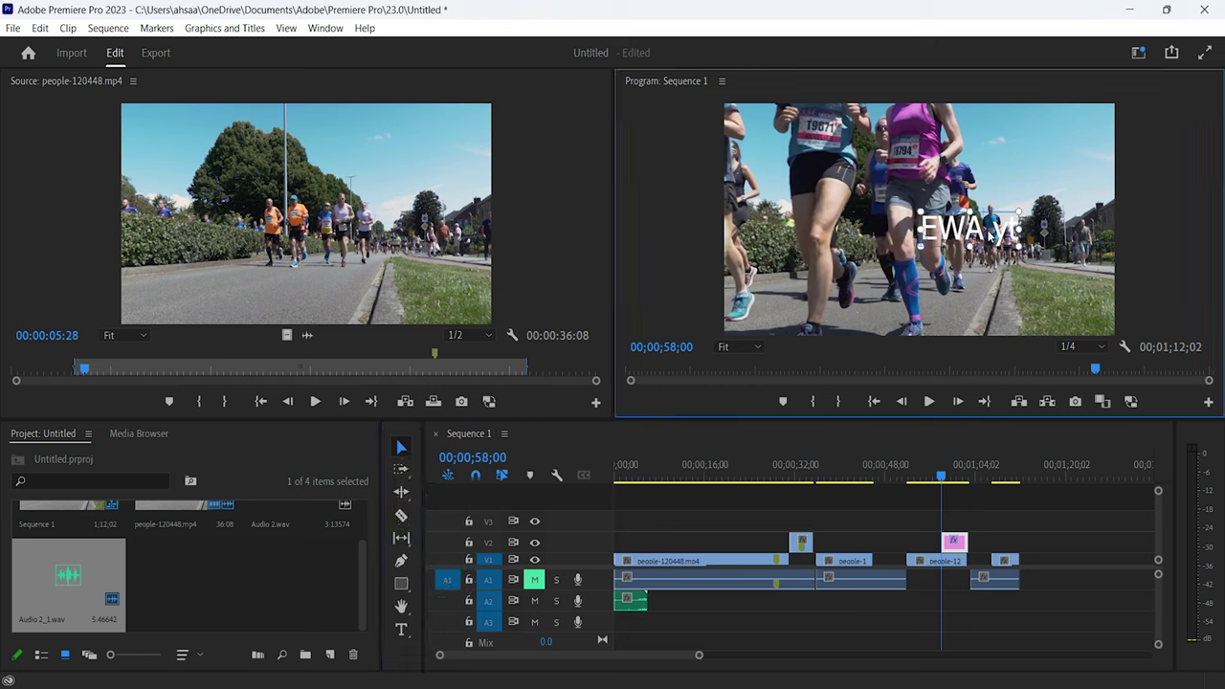
left_click_drag(982, 234, 904, 230)
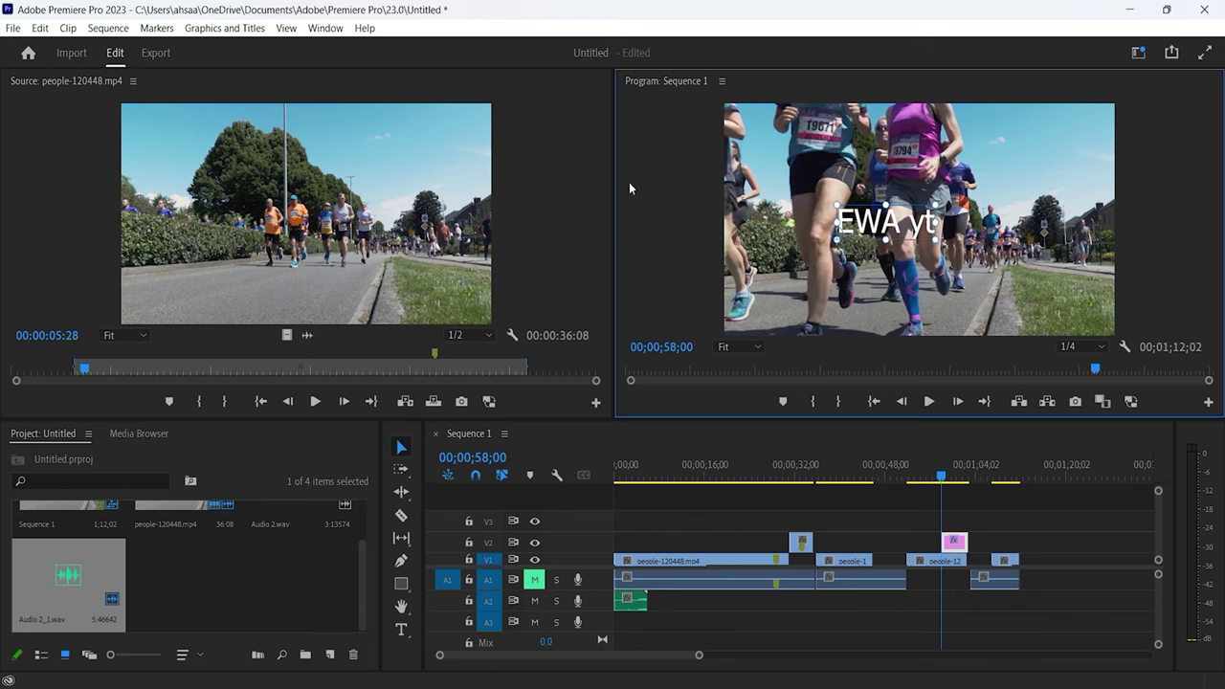
left_click(960, 236)
left_click(958, 543)
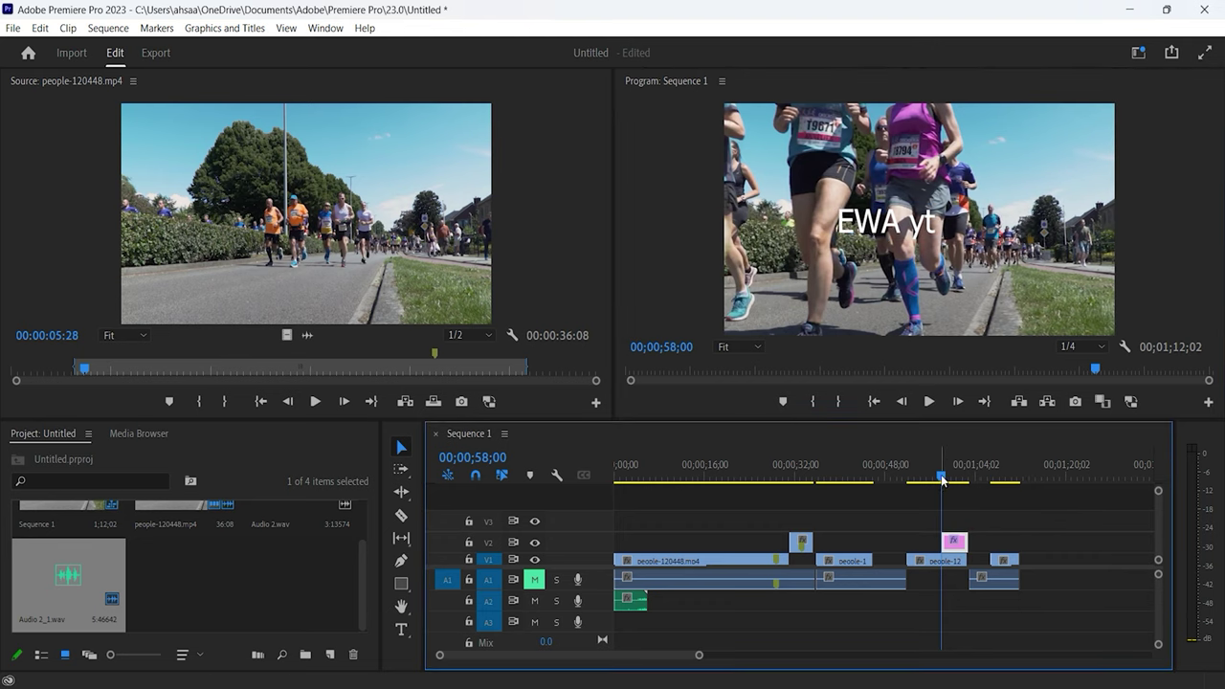
Step: Drag the EWA yt clip on V2 about 17 seconds earlier and check it at 00;00;40;20
left_click_drag(943, 481, 937, 478)
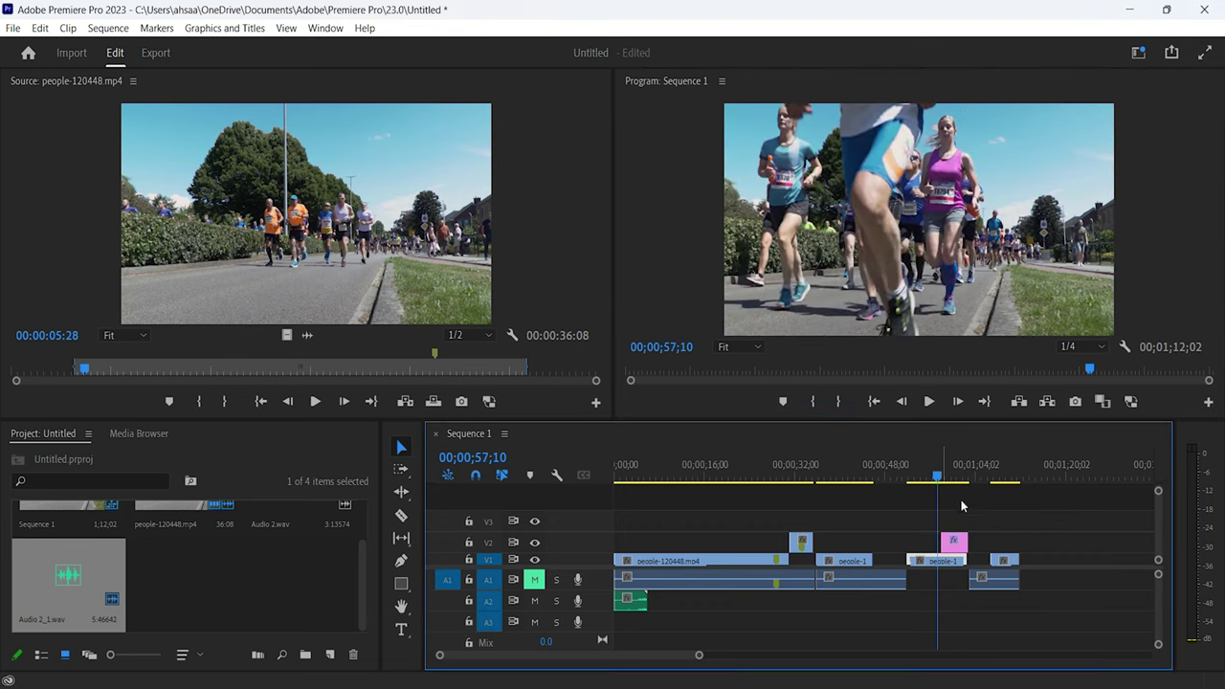
left_click(961, 543)
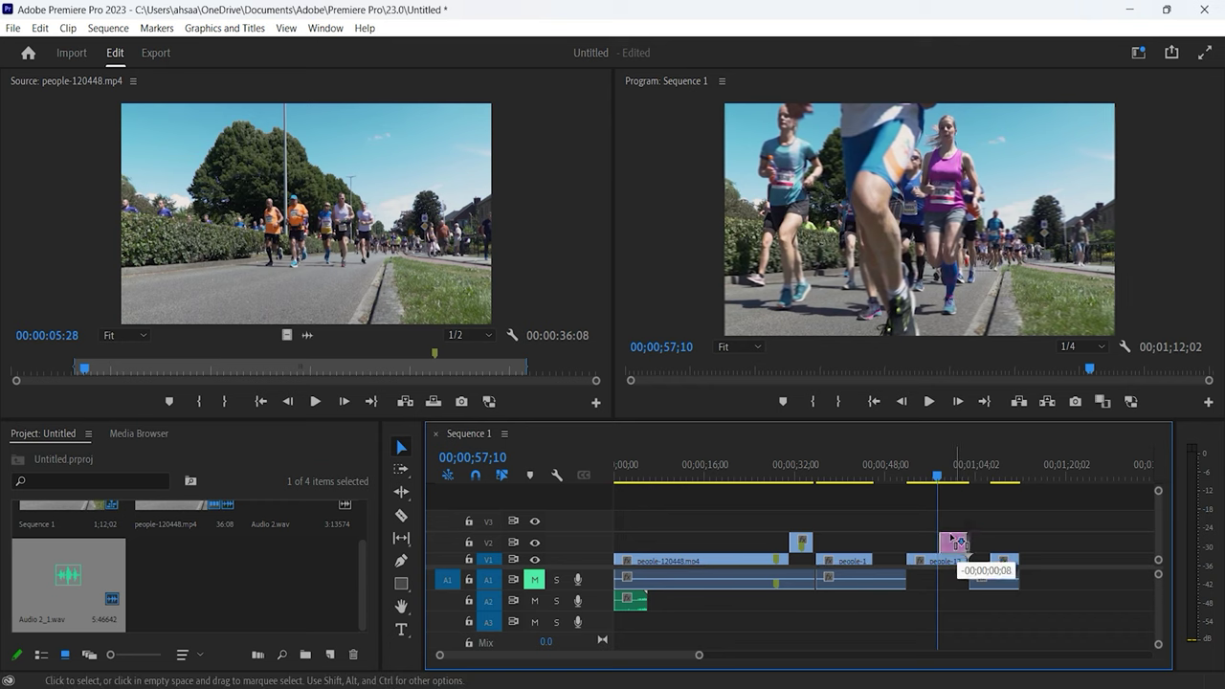
left_click_drag(961, 543, 869, 542)
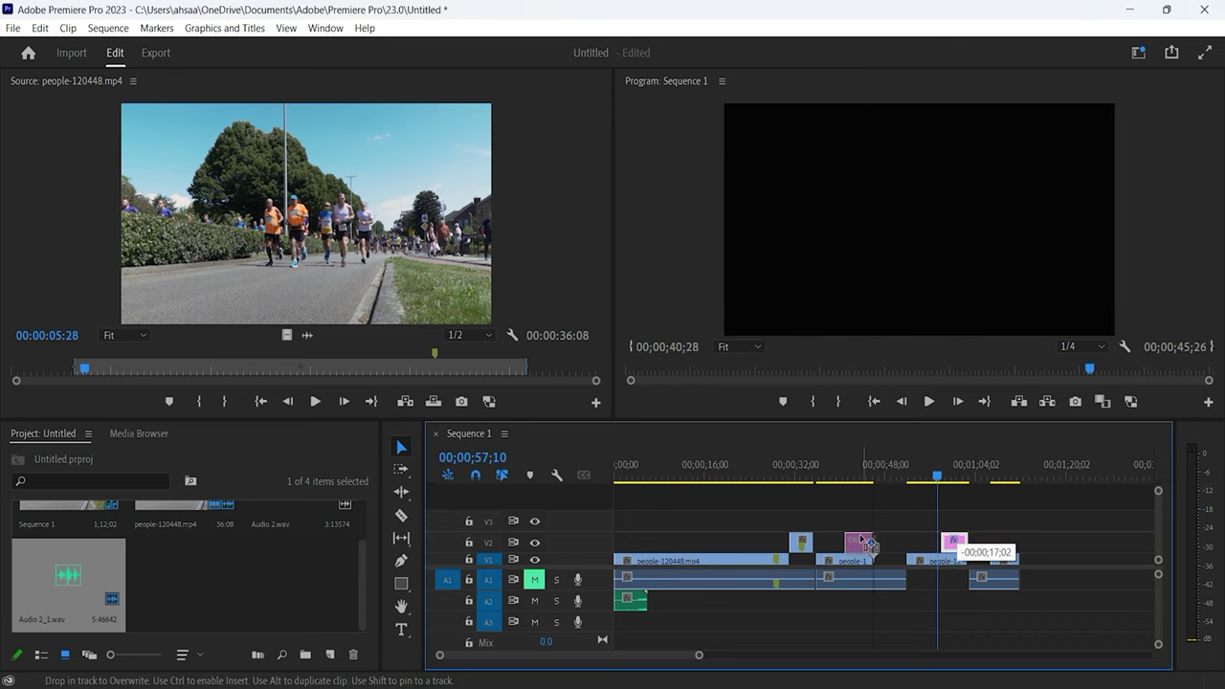
left_click_drag(867, 543, 865, 542)
left_click_drag(934, 483, 848, 483)
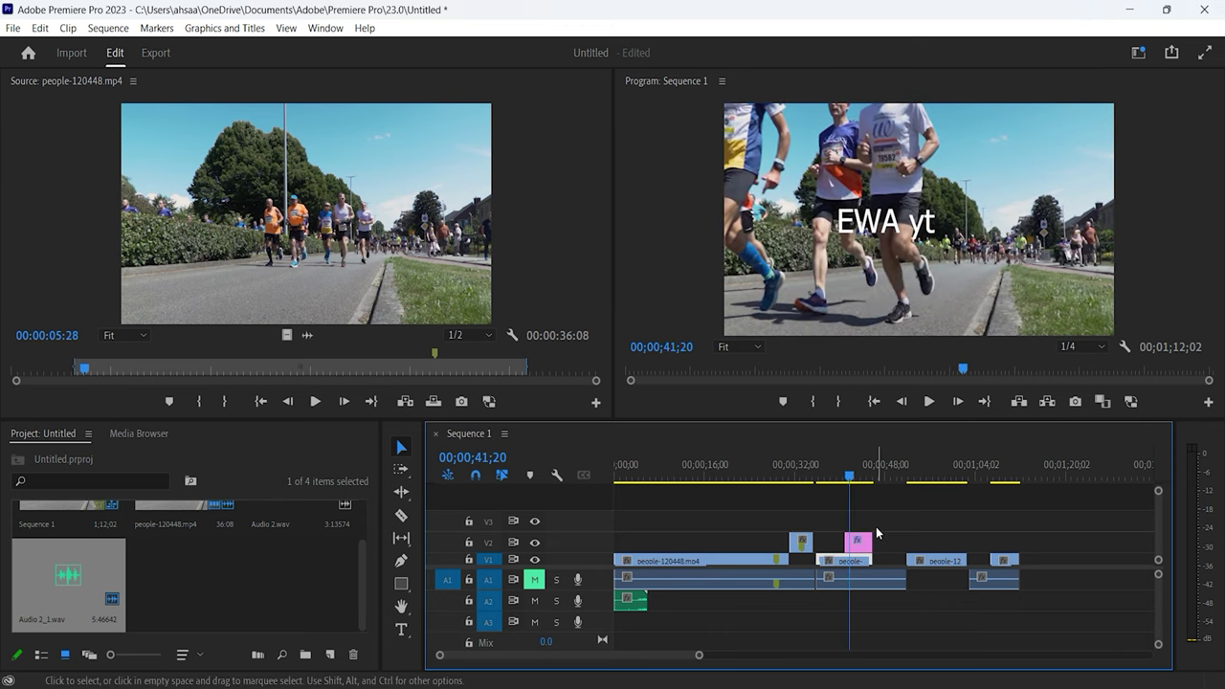
scroll(882, 610, "down", 3, "alt")
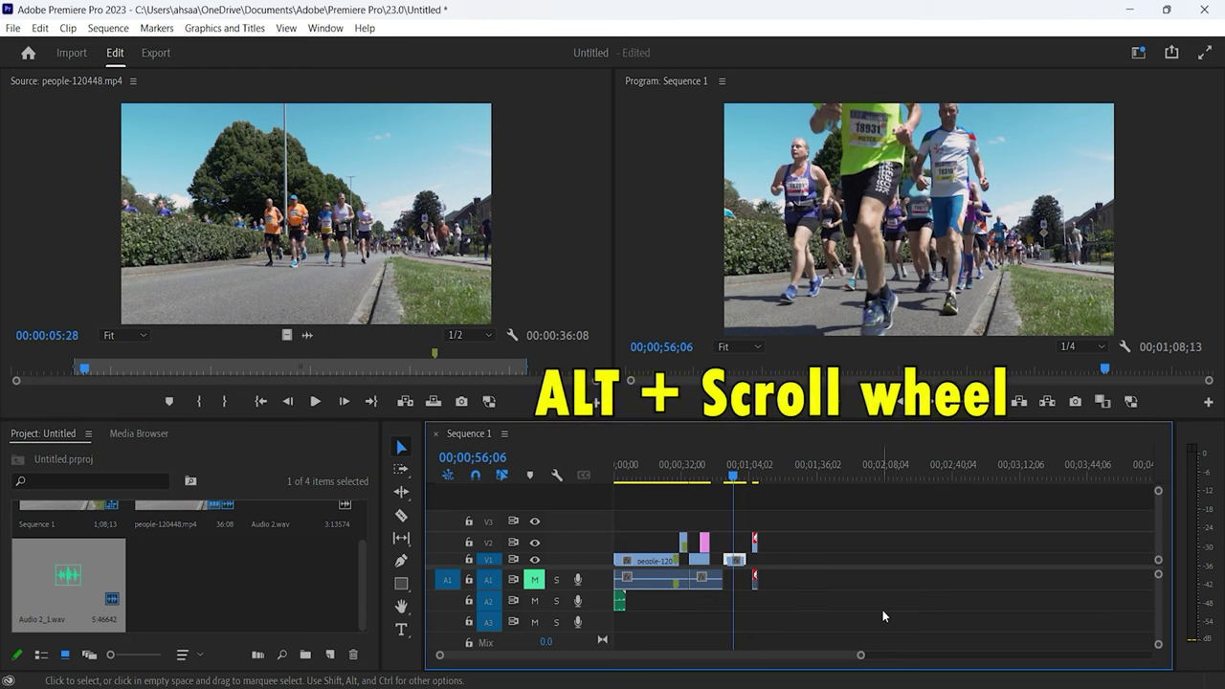
Step: Scroll through the timeline tracks and dismiss the system tray popup
scroll(905, 602, "up", 1, "alt")
scroll(904, 598, "down", 1, "alt")
scroll(905, 598, "down", 2, "alt")
scroll(904, 596, "up", 2, "alt")
scroll(903, 586, "down", 1, "alt")
scroll(900, 588, "down", 1, "alt")
scroll(900, 589, "down", 2, "alt")
scroll(900, 588, "up", 2, "alt")
scroll(900, 592, "down", 1, "alt")
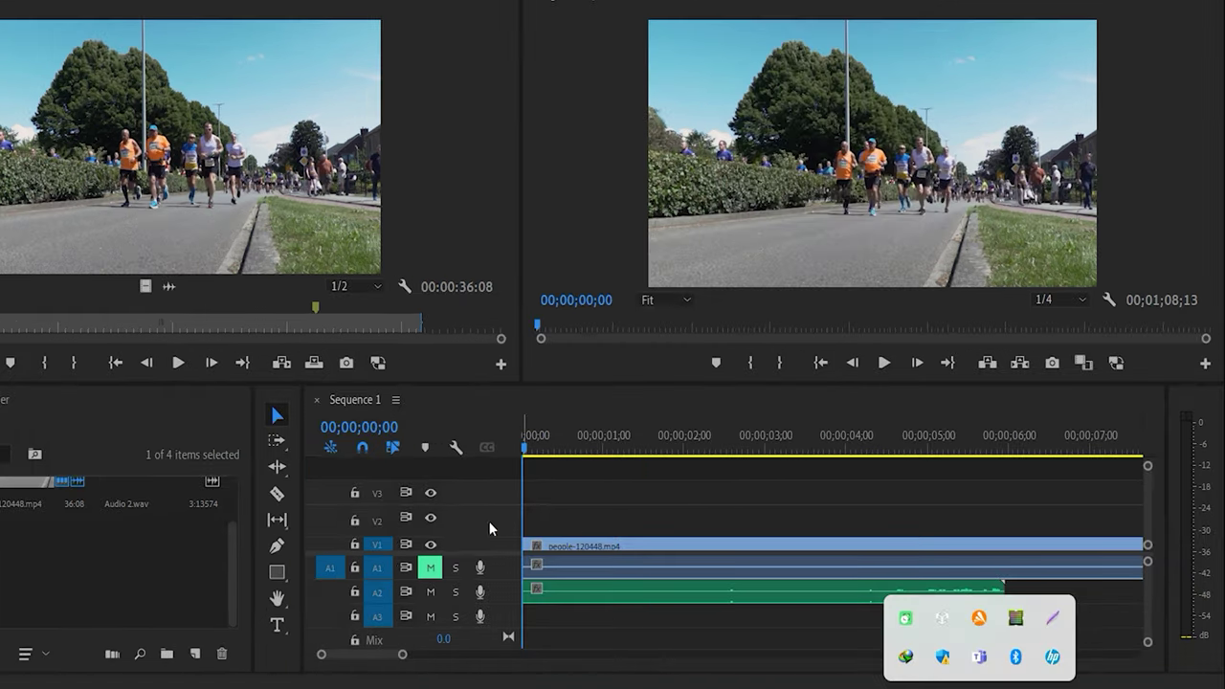
left_click(492, 510)
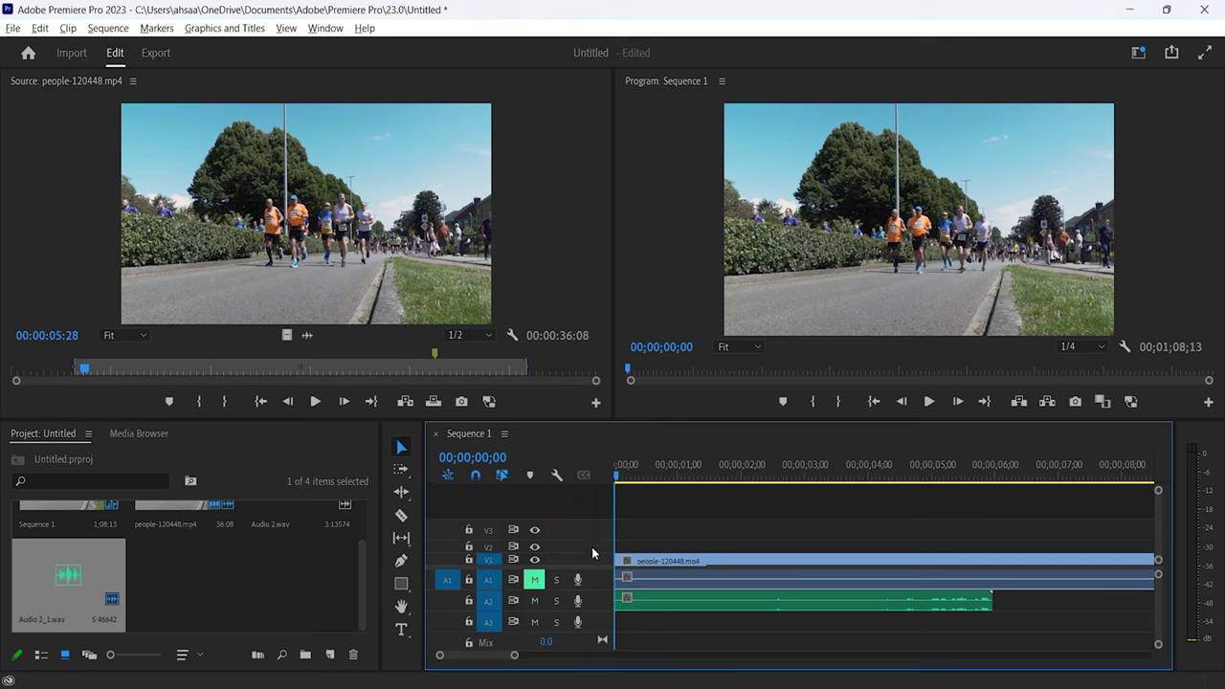
Step: Make the V2, V1 and A1 tracks taller and adjust the timeline zoom
left_click_drag(591, 546, 599, 546)
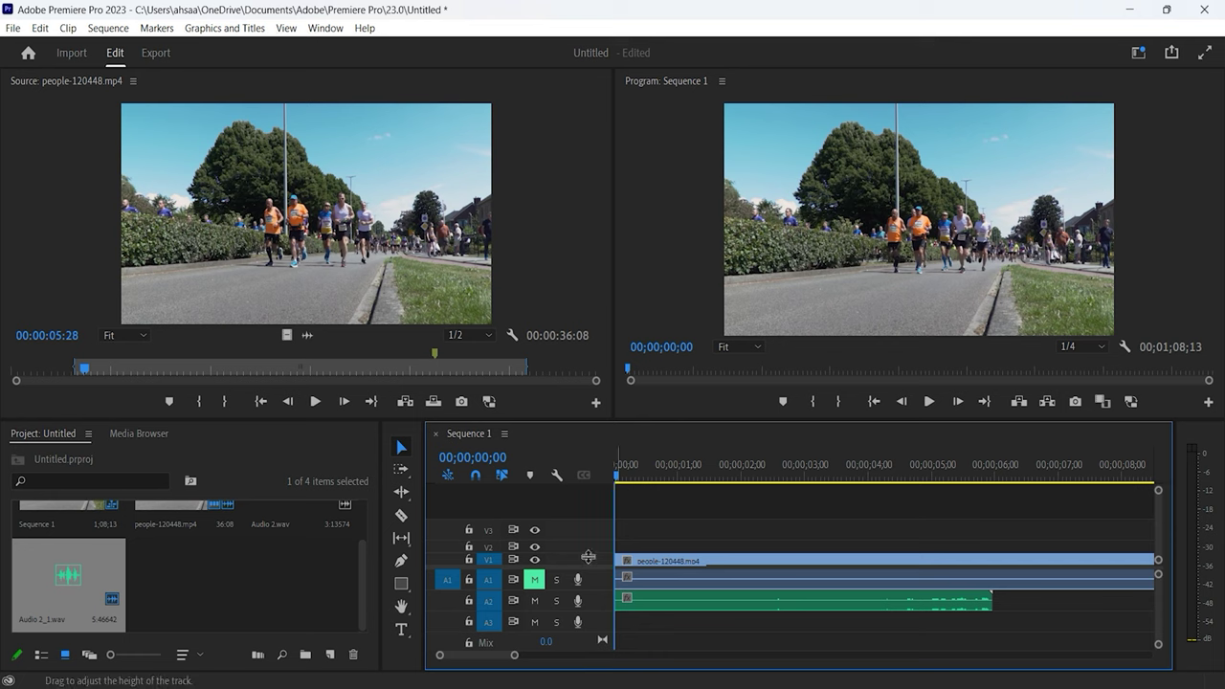
left_click_drag(588, 556, 590, 533)
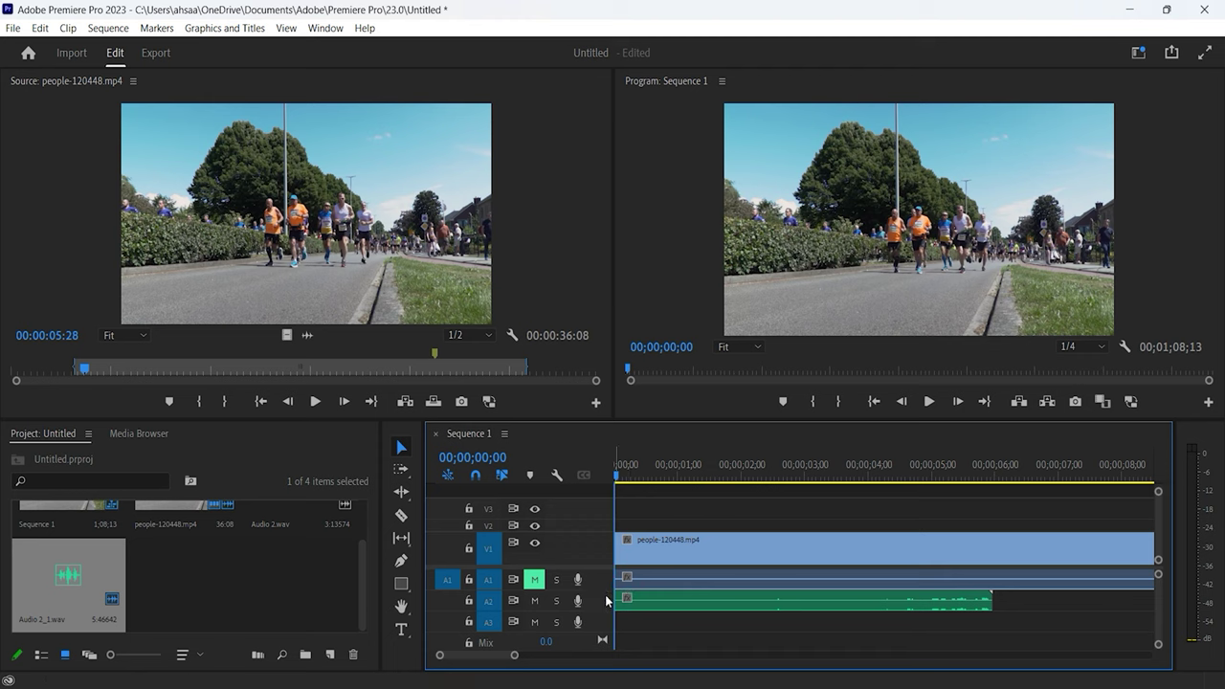
left_click_drag(602, 590, 682, 613)
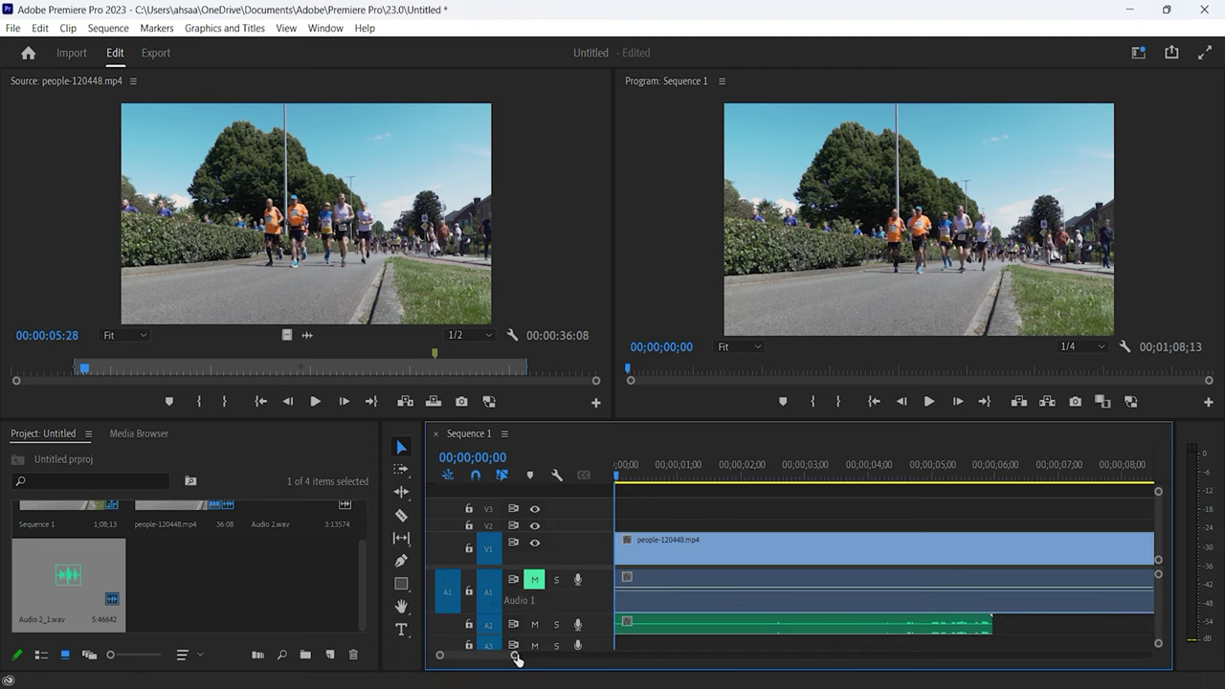
left_click_drag(516, 659, 684, 659)
scroll(600, 583, "down", 1)
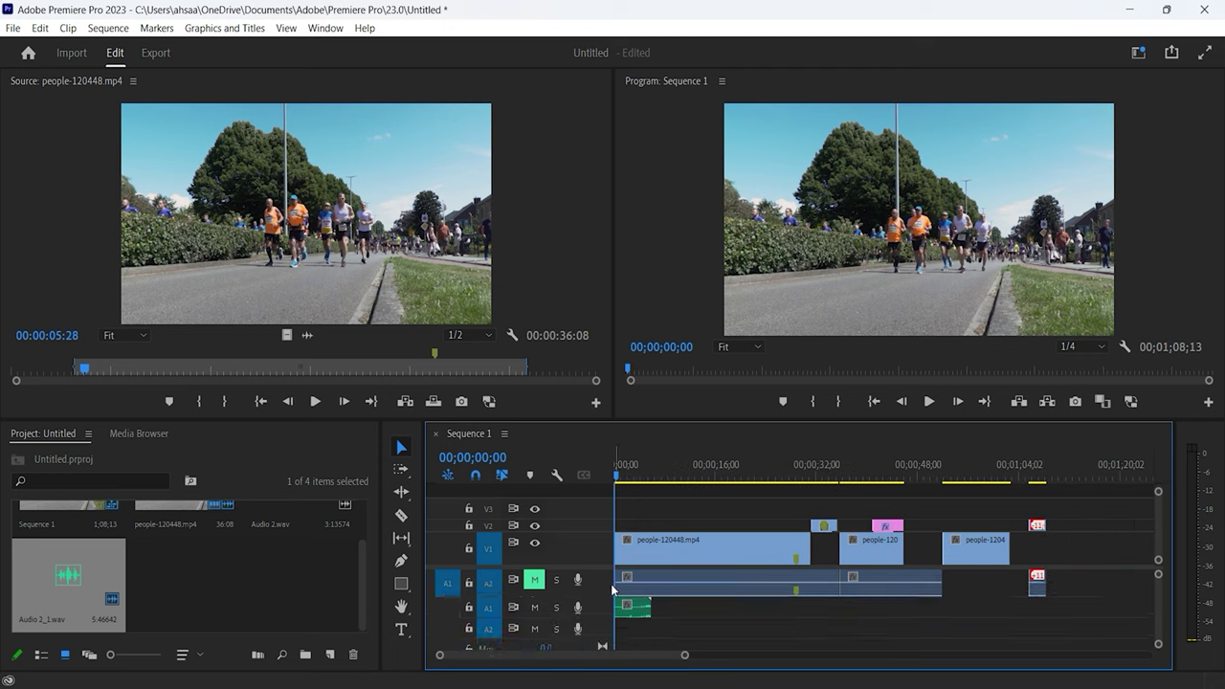
scroll(607, 588, "down", 1)
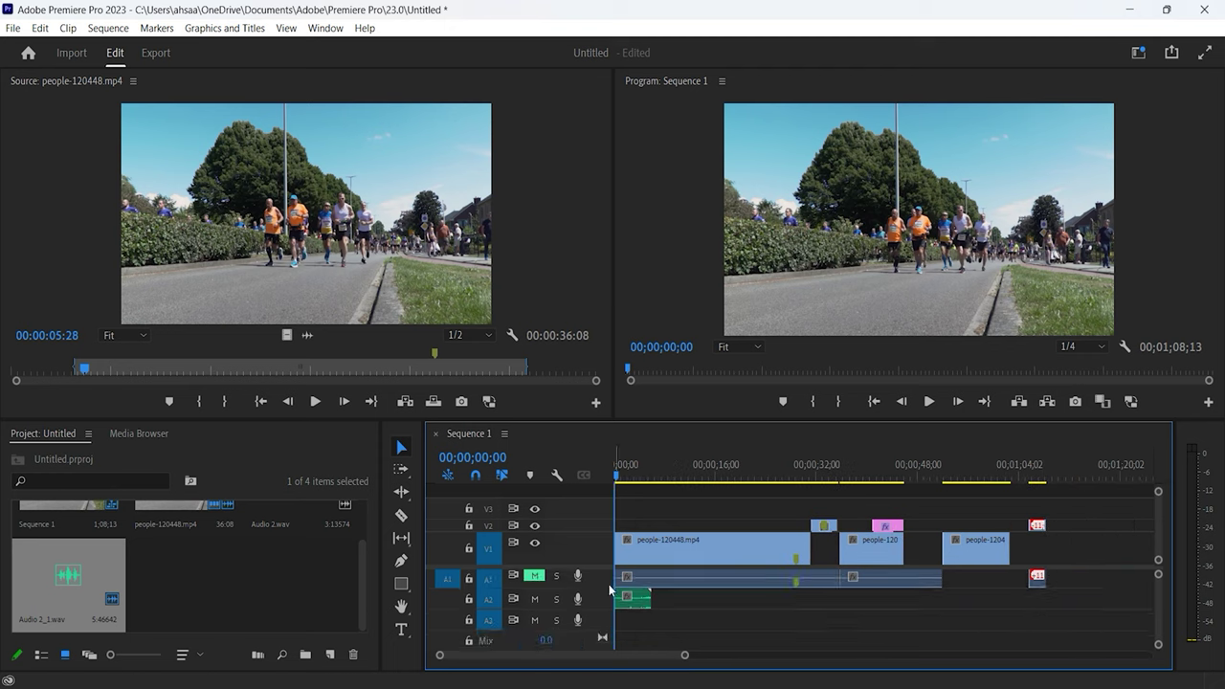
scroll(602, 590, "up", 1)
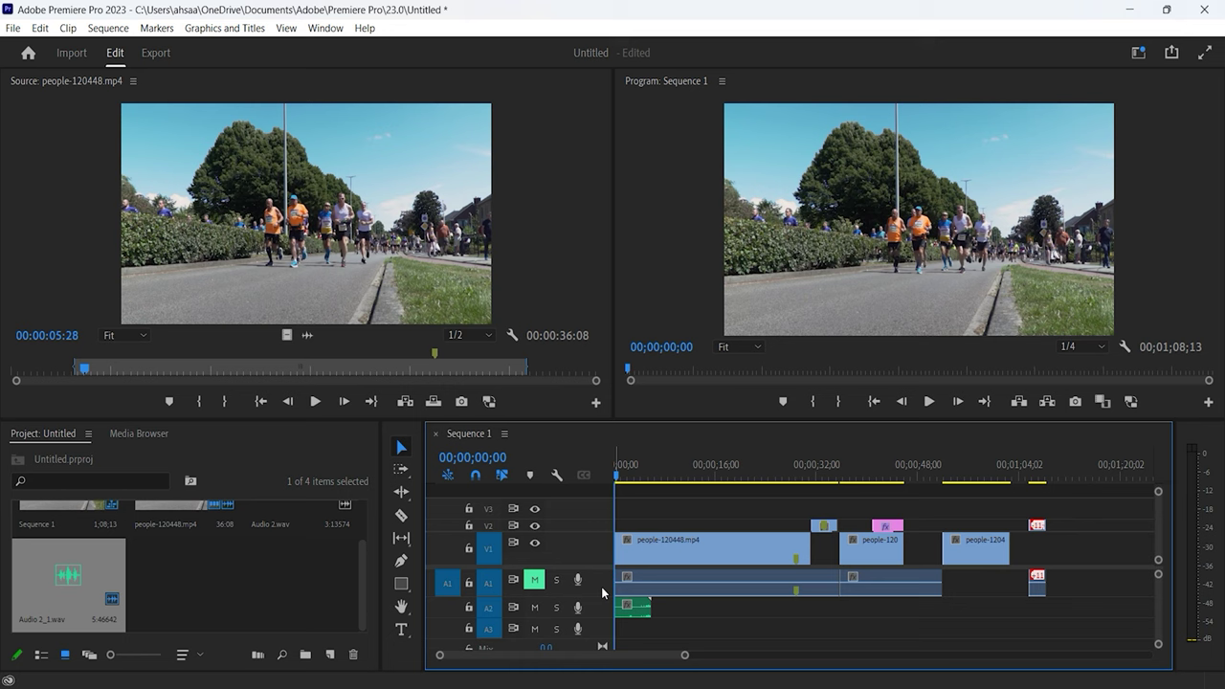
scroll(601, 587, "up", 3)
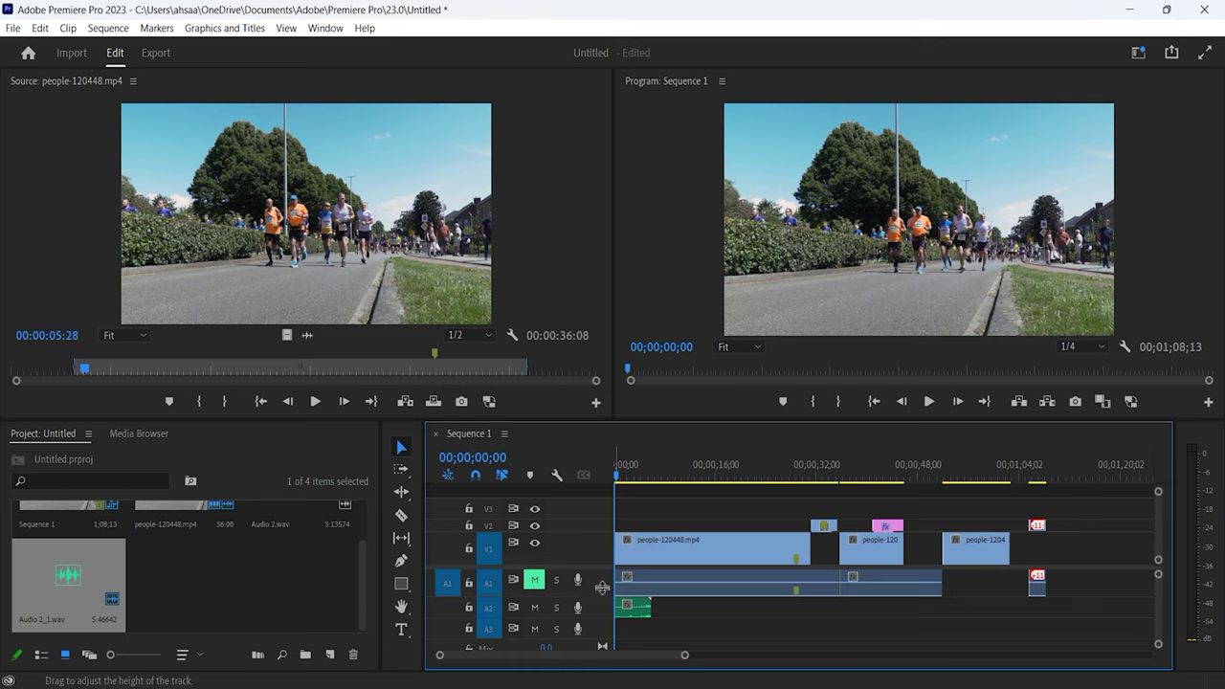
scroll(601, 587, "up", 1)
left_click_drag(684, 656, 722, 656)
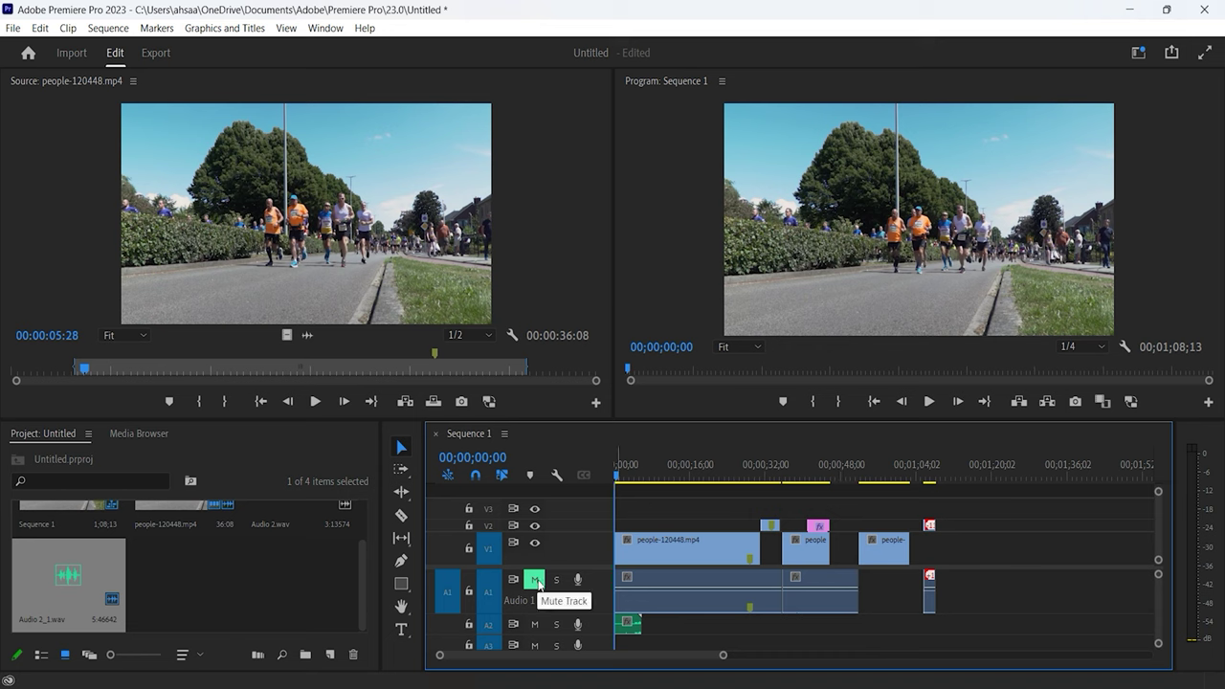
Step: Shrink A1, enlarge A2 to show its stereo waveform, and set the playhead to 00;00;01;13
left_click(635, 624)
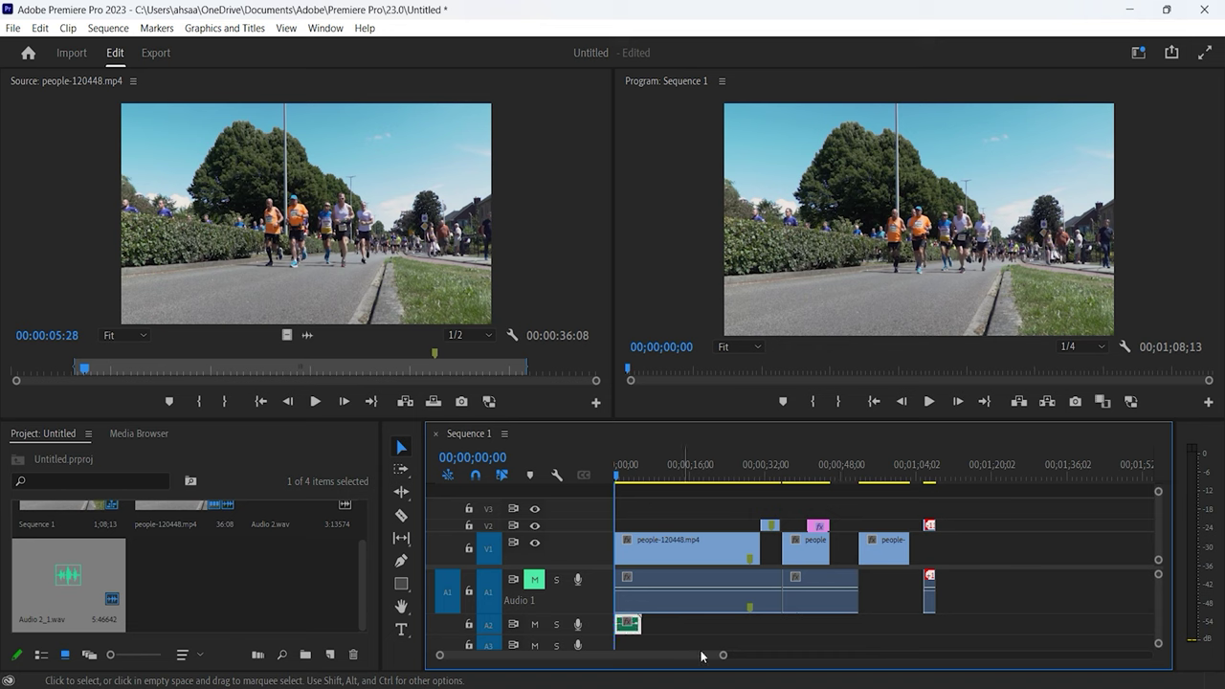
left_click_drag(722, 655, 595, 656)
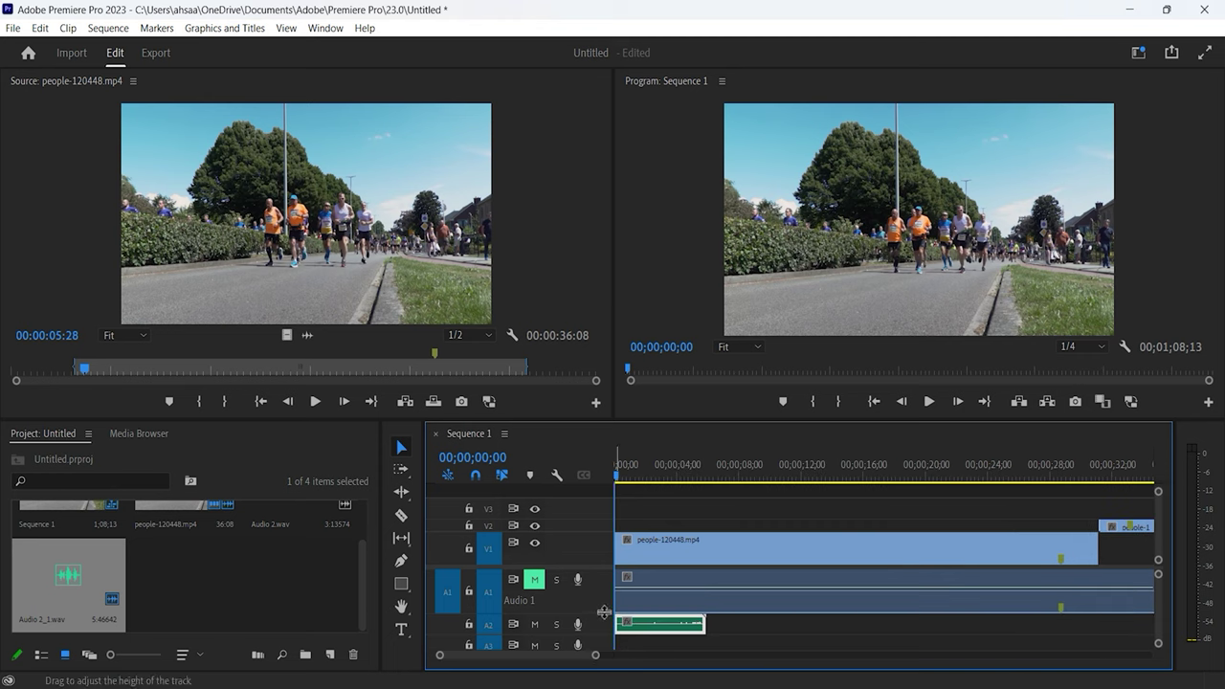
left_click_drag(609, 593, 605, 572)
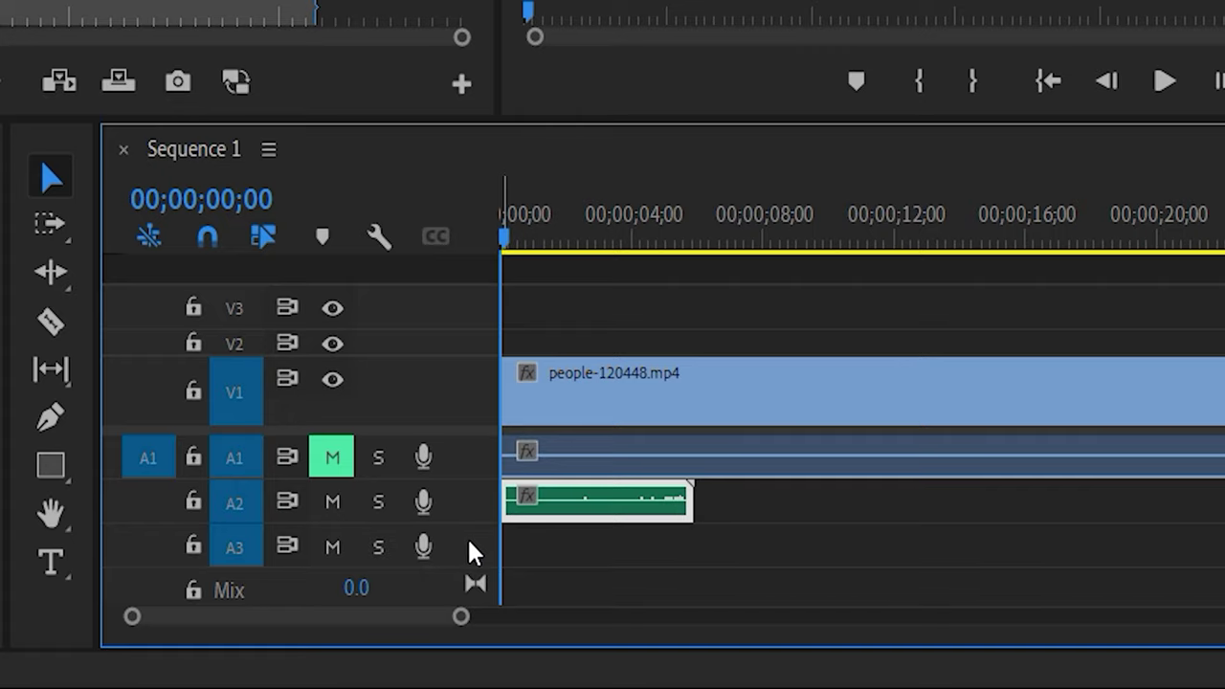
left_click_drag(476, 522, 475, 595)
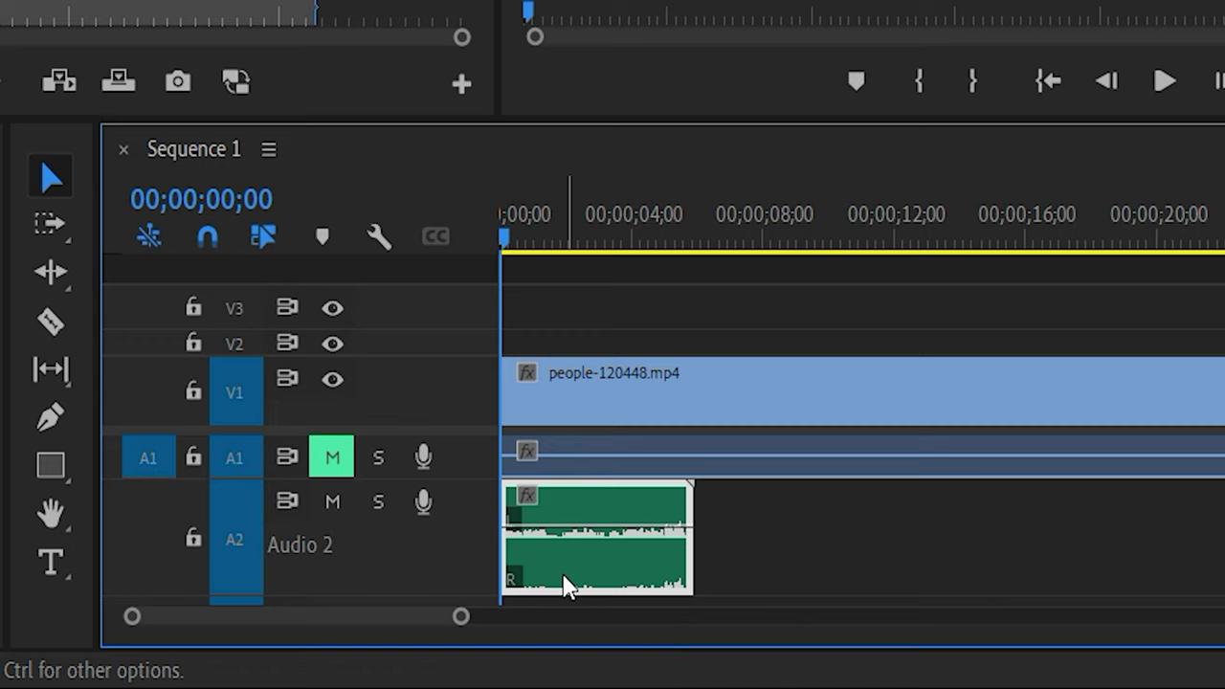
left_click(546, 239)
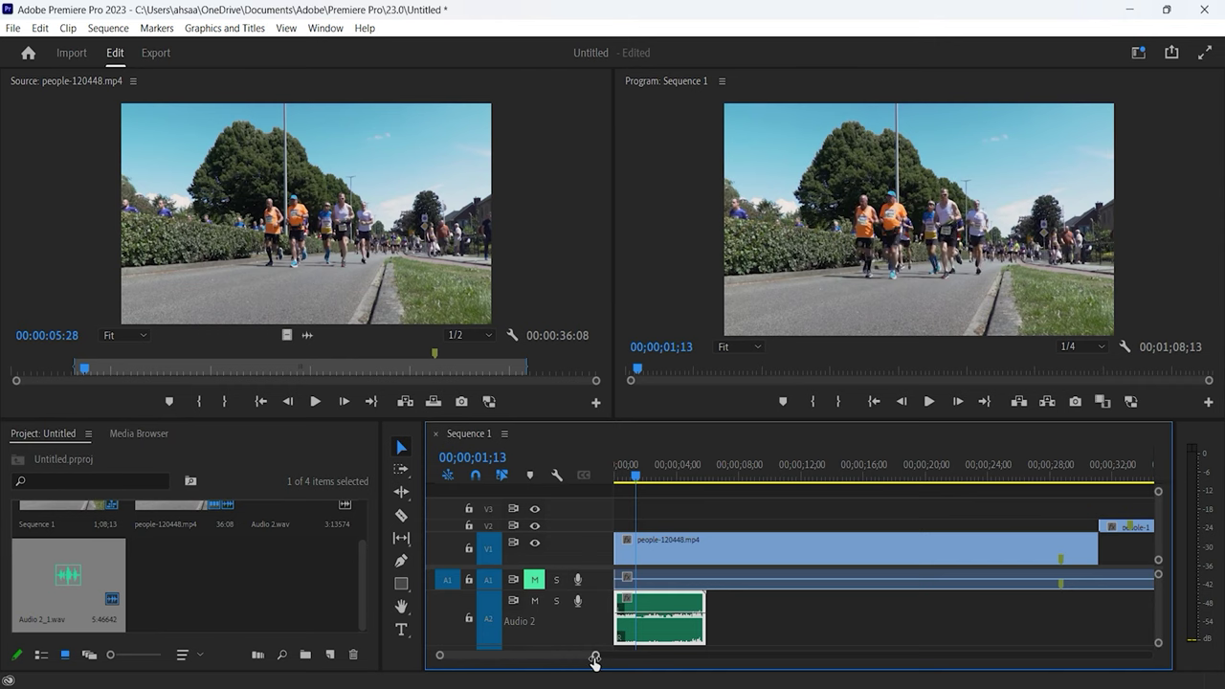
left_click_drag(593, 658, 523, 658)
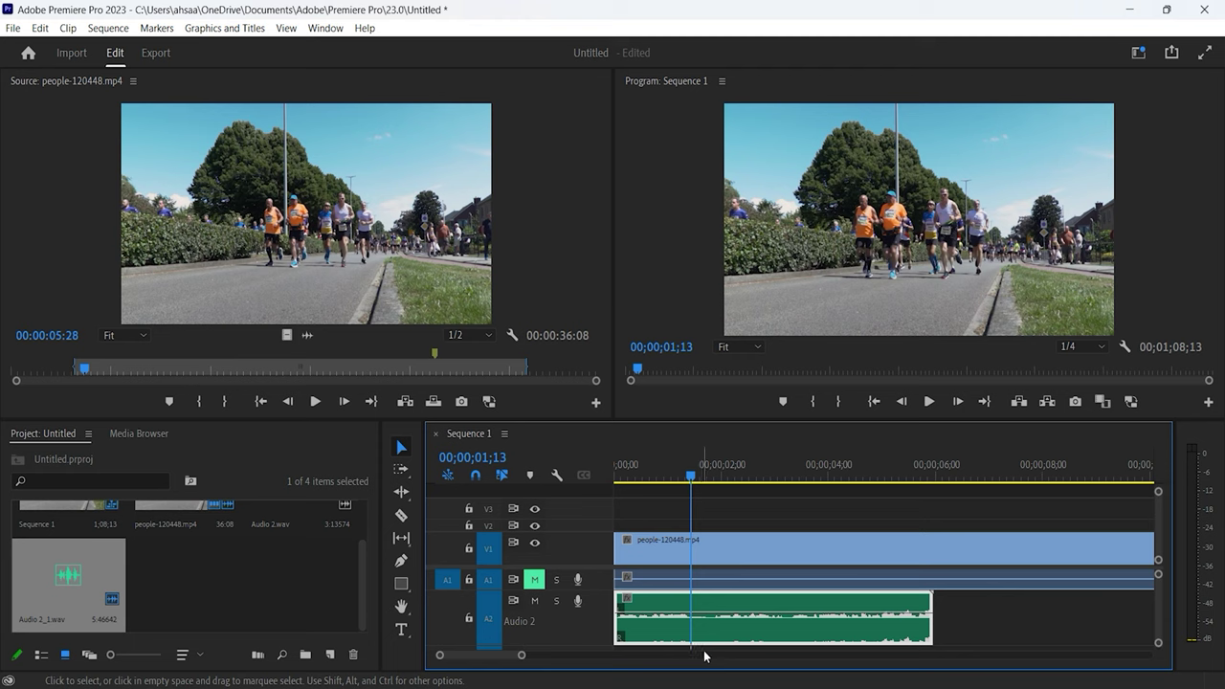
Step: Cut a short piece out of the A2 voice-over at 00;00;01;13 and delete it
left_click(401, 518)
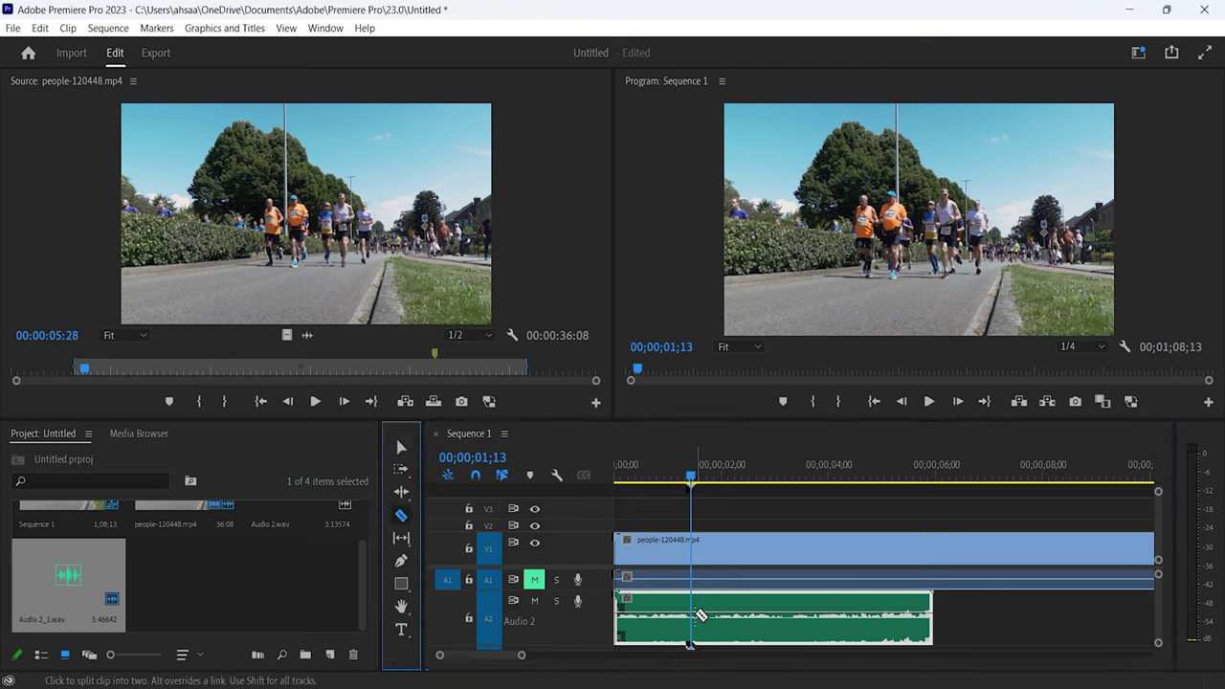
left_click(693, 616)
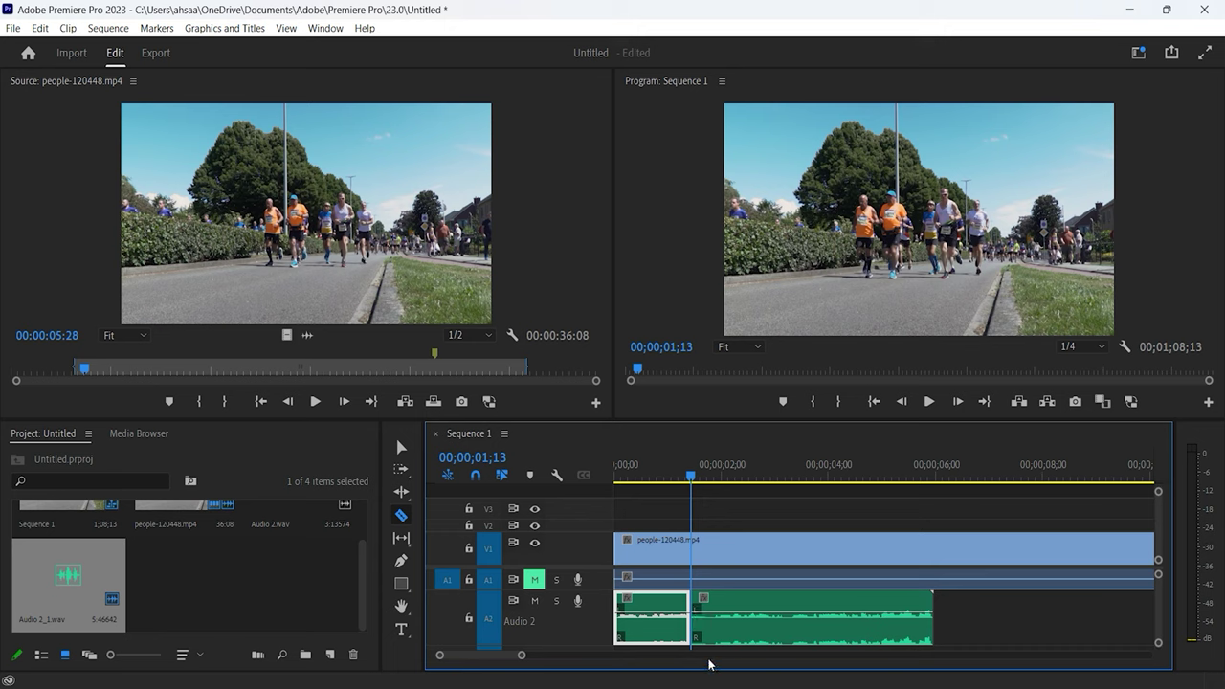
left_click(717, 617)
key("v")
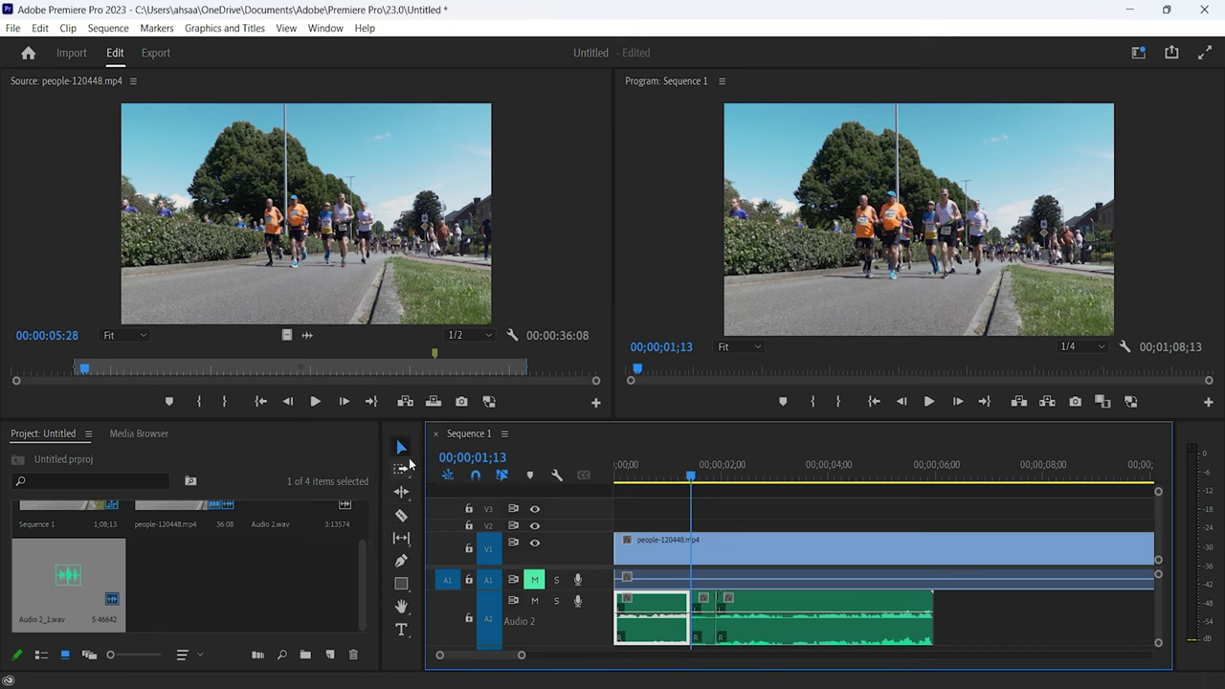
left_click(406, 448)
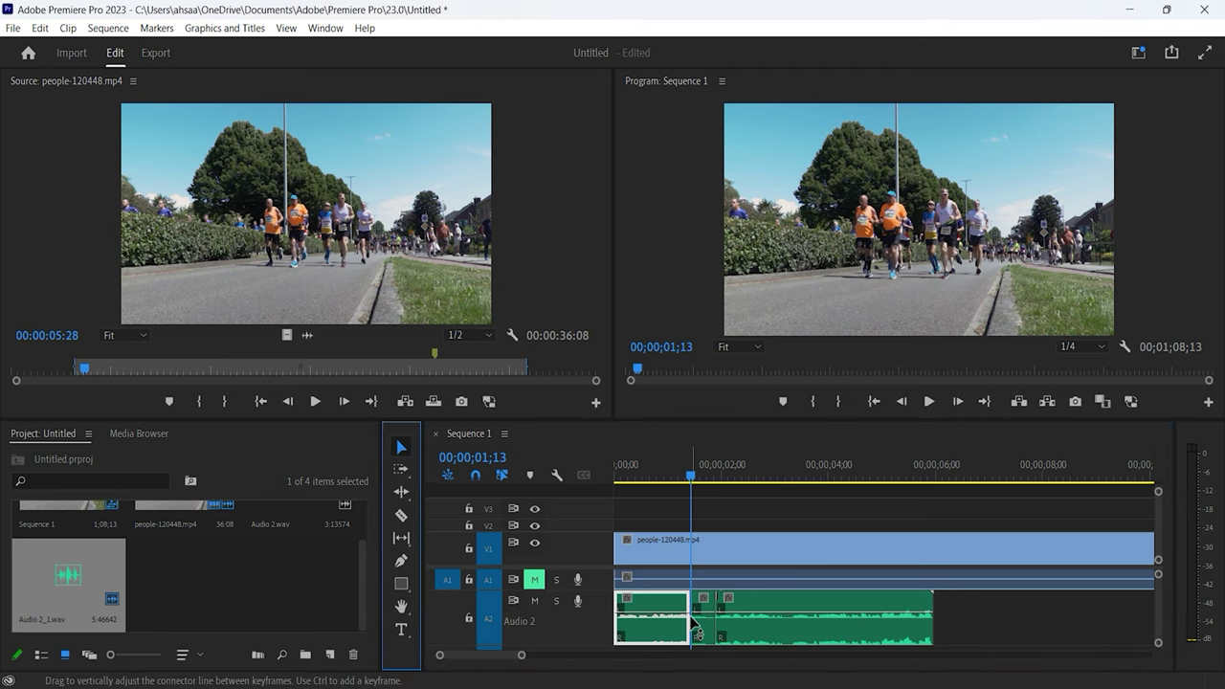
left_click(706, 632)
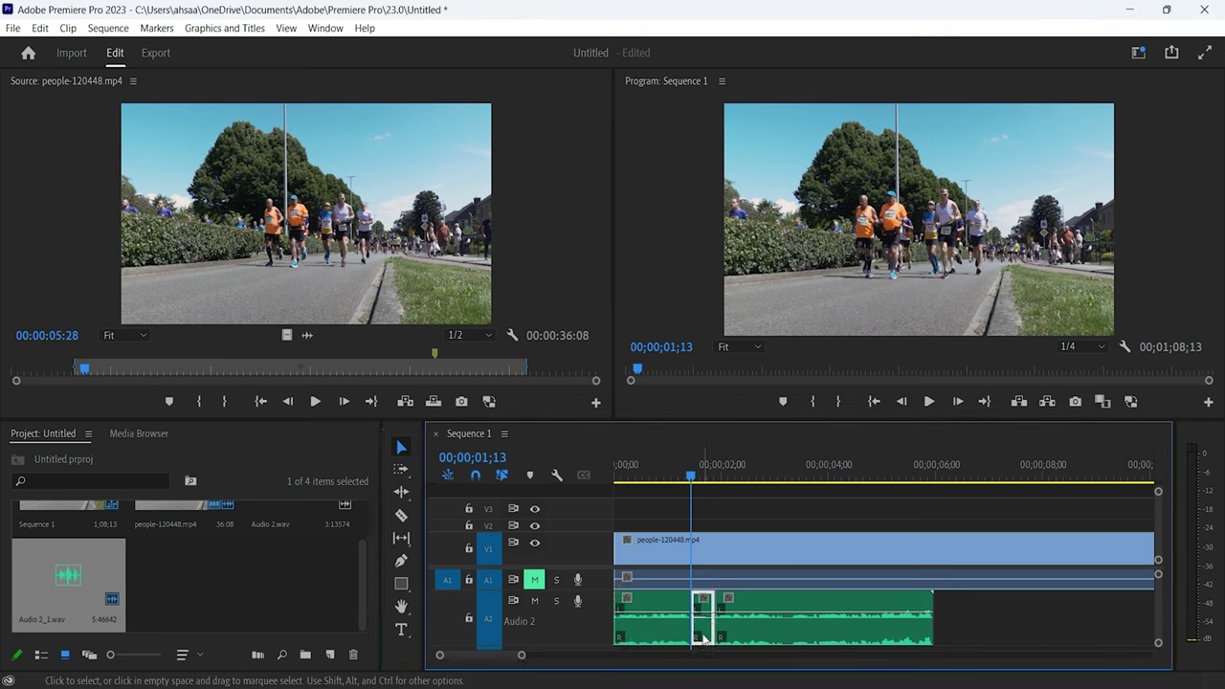
key("Delete")
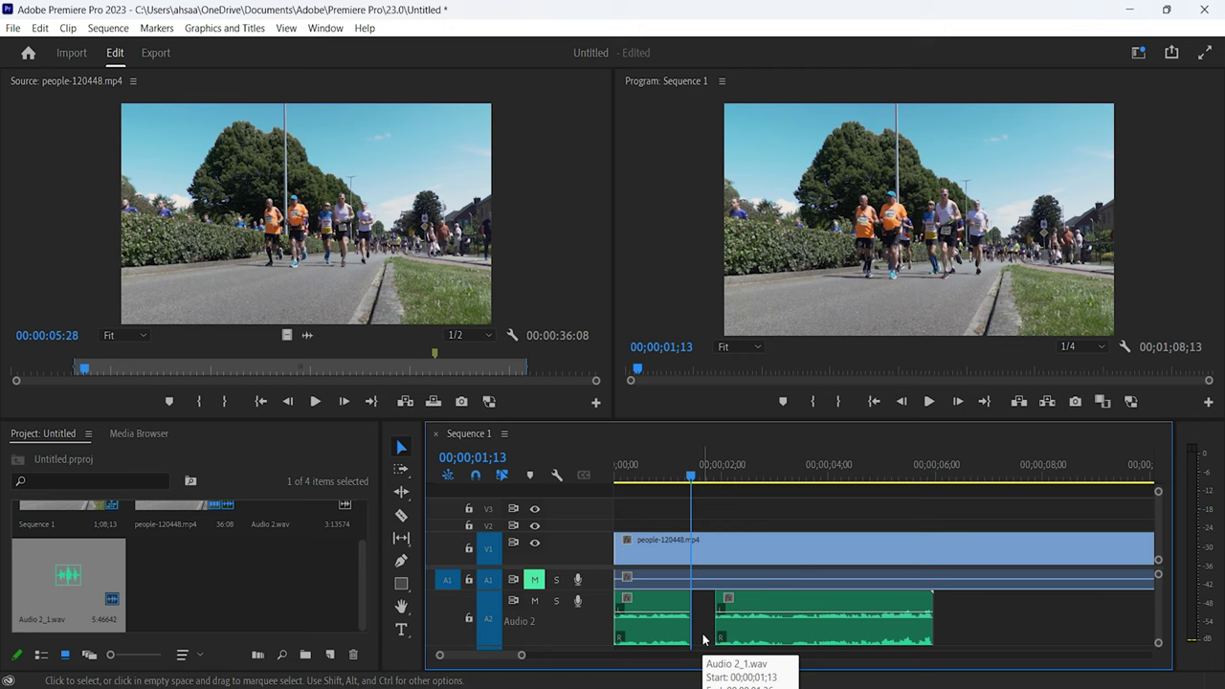
Step: Slide the second A2 clip left against the first and collapse Video 1 to a thin track
left_click(703, 638)
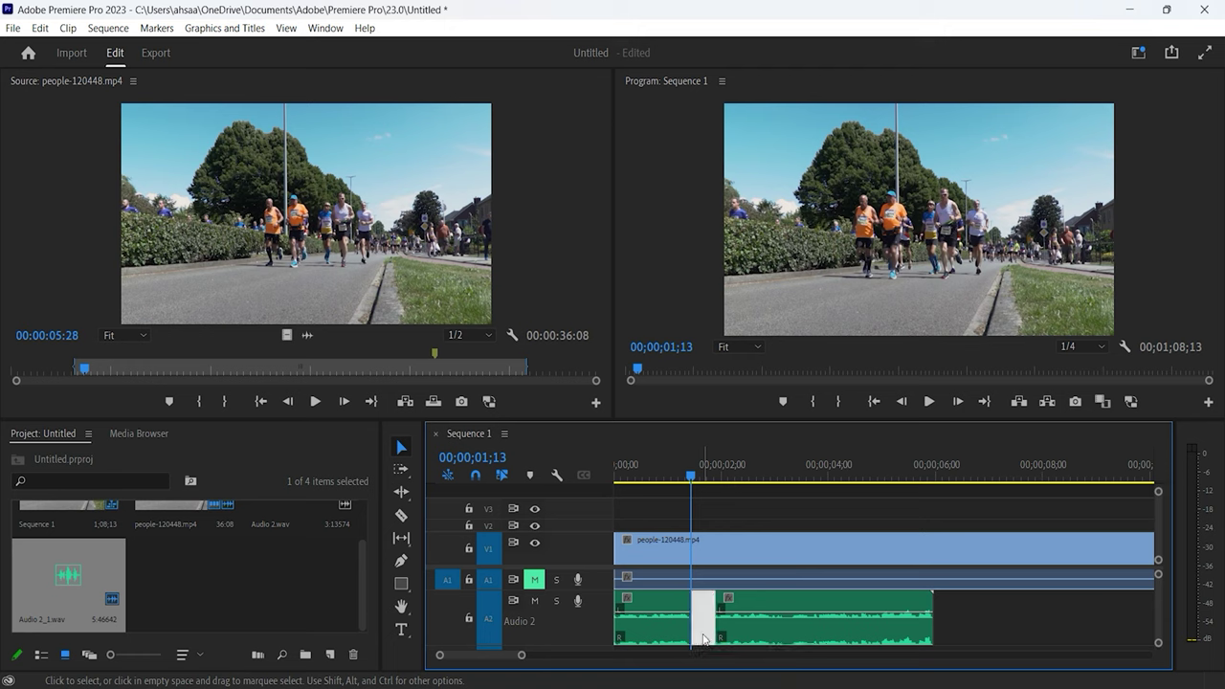
double_click(779, 639)
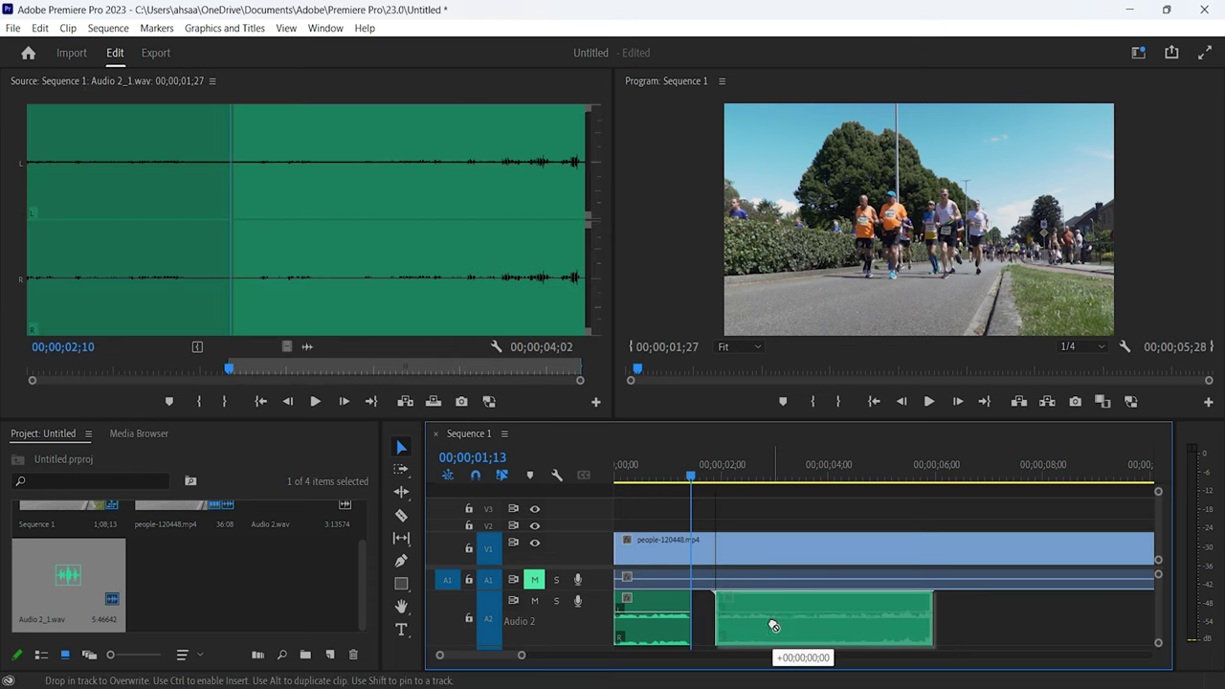
left_click_drag(773, 629, 749, 628)
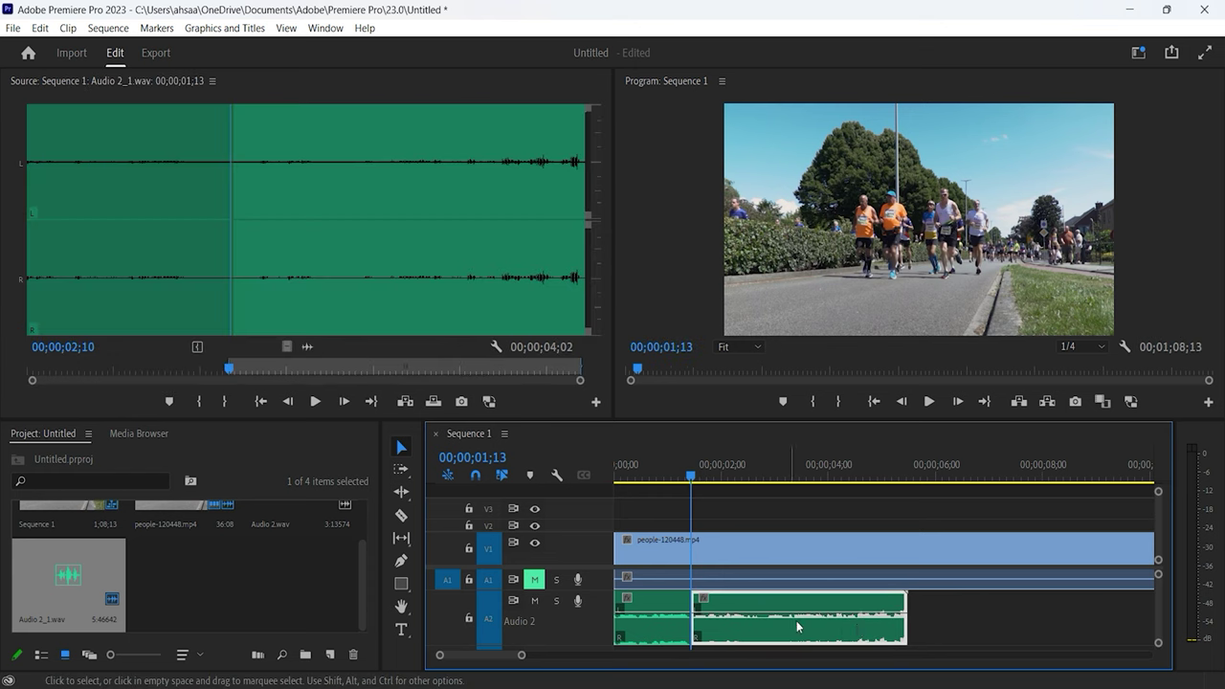
left_click(947, 628)
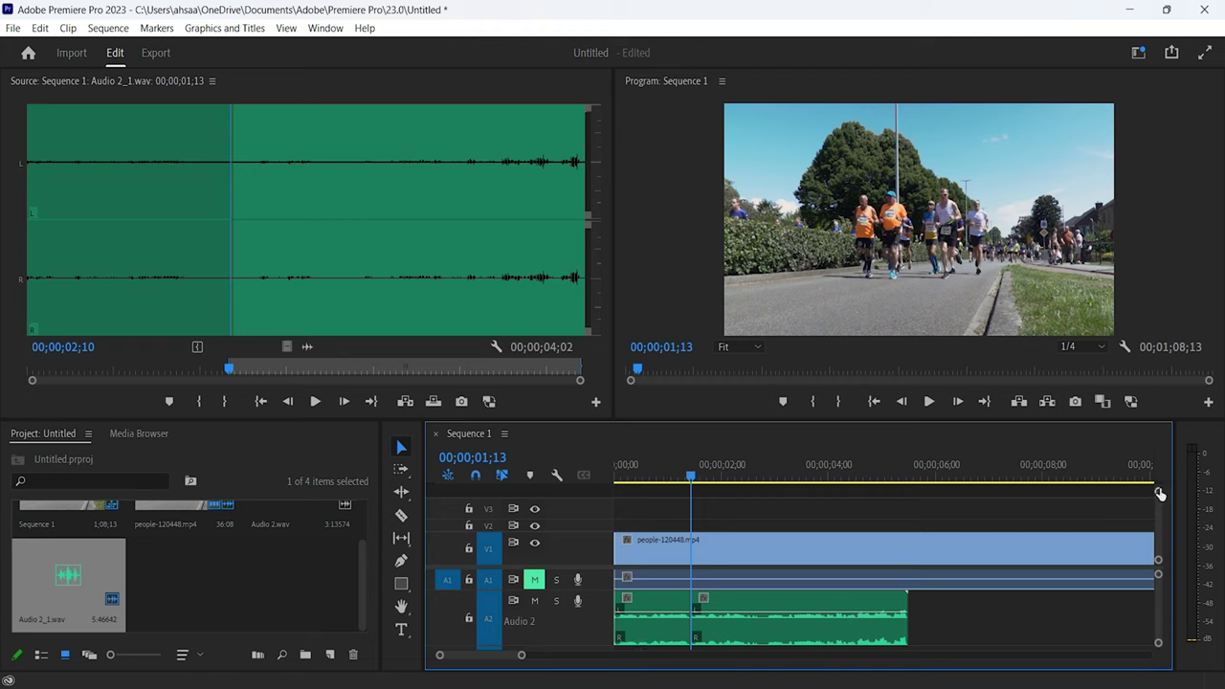
left_click_drag(1159, 494, 1163, 473)
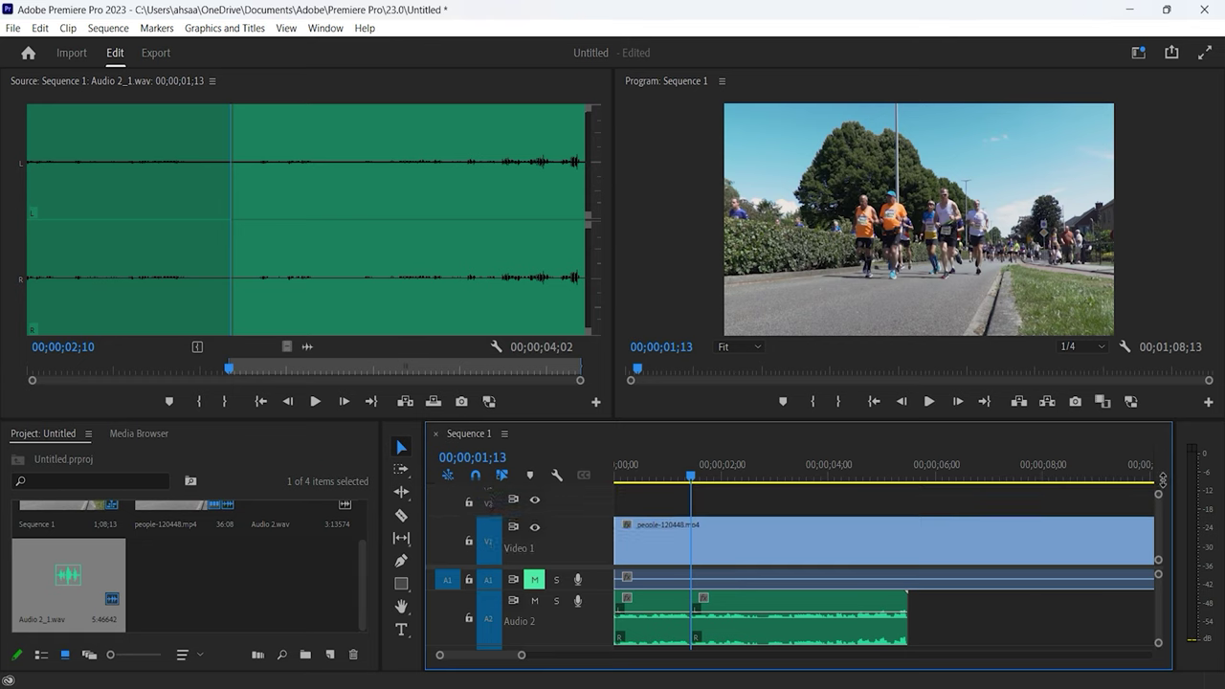
Step: Set the playhead to 00;00;00;13 and turn on Continuous Video Thumbnails
left_click_drag(1163, 473, 1164, 475)
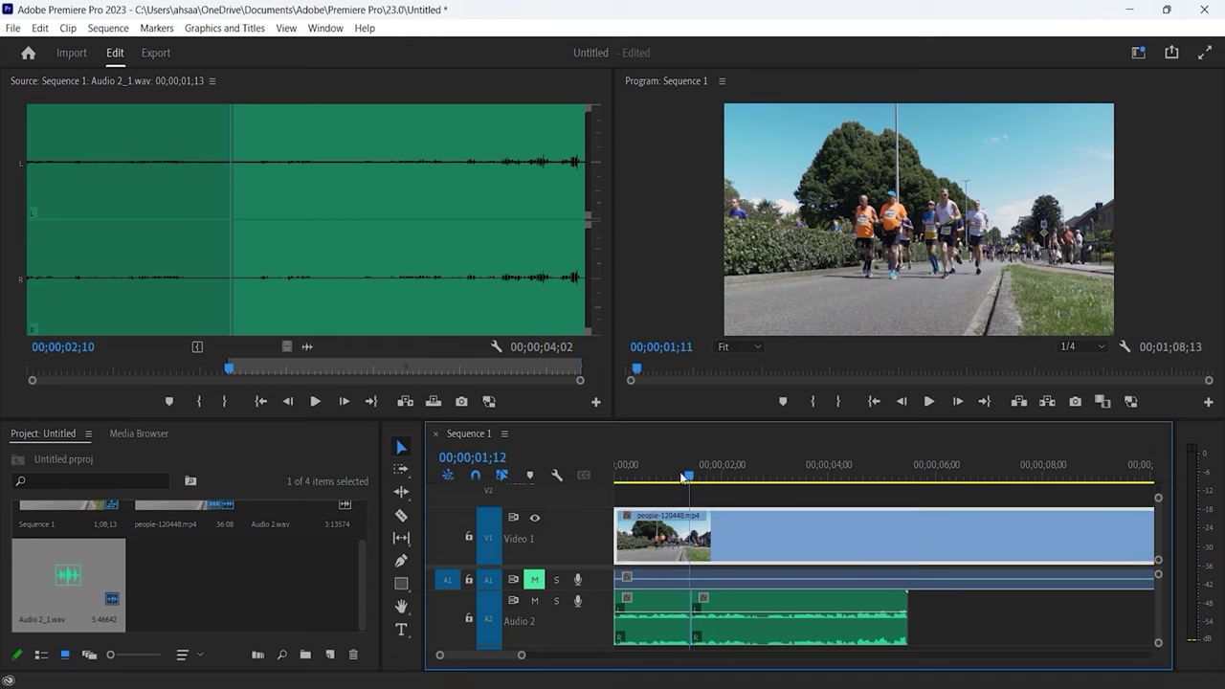
left_click_drag(692, 483, 637, 476)
left_click(668, 545)
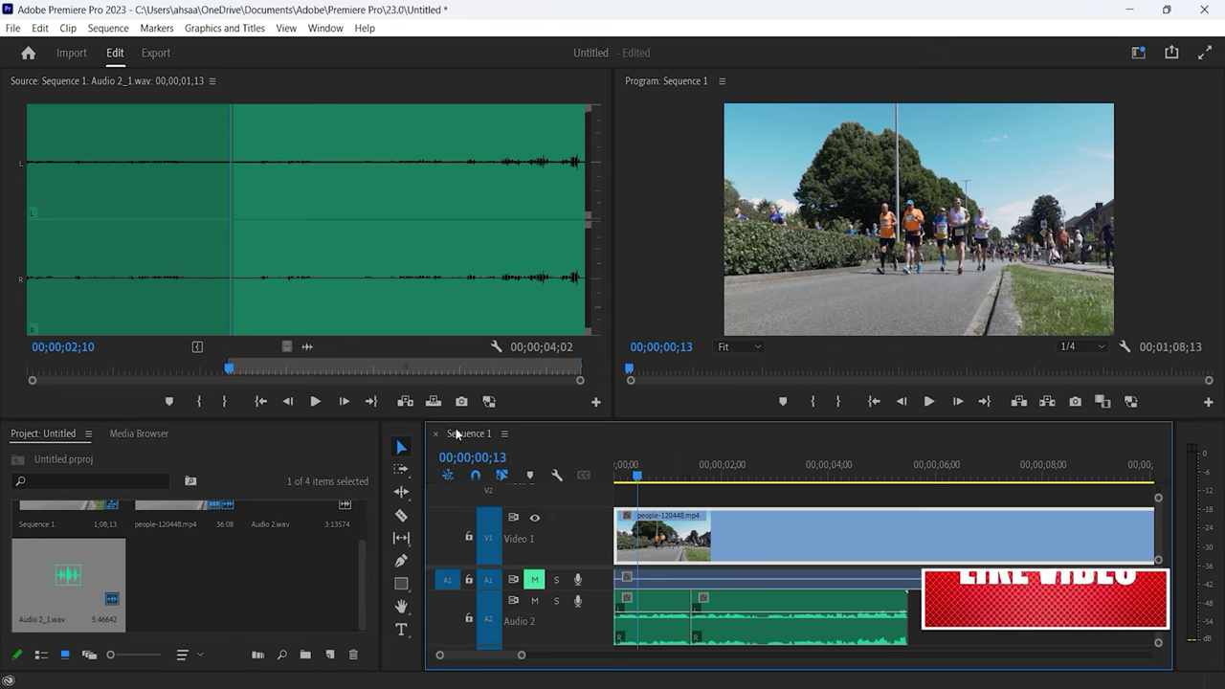
left_click(504, 435)
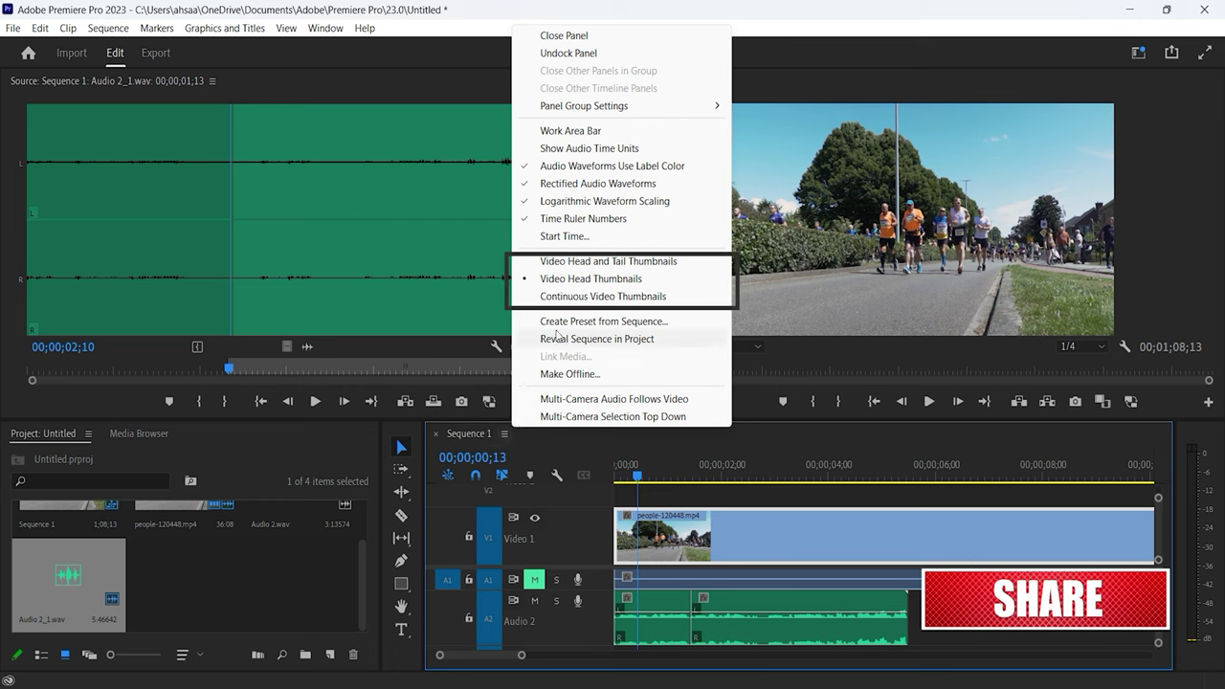
left_click(578, 297)
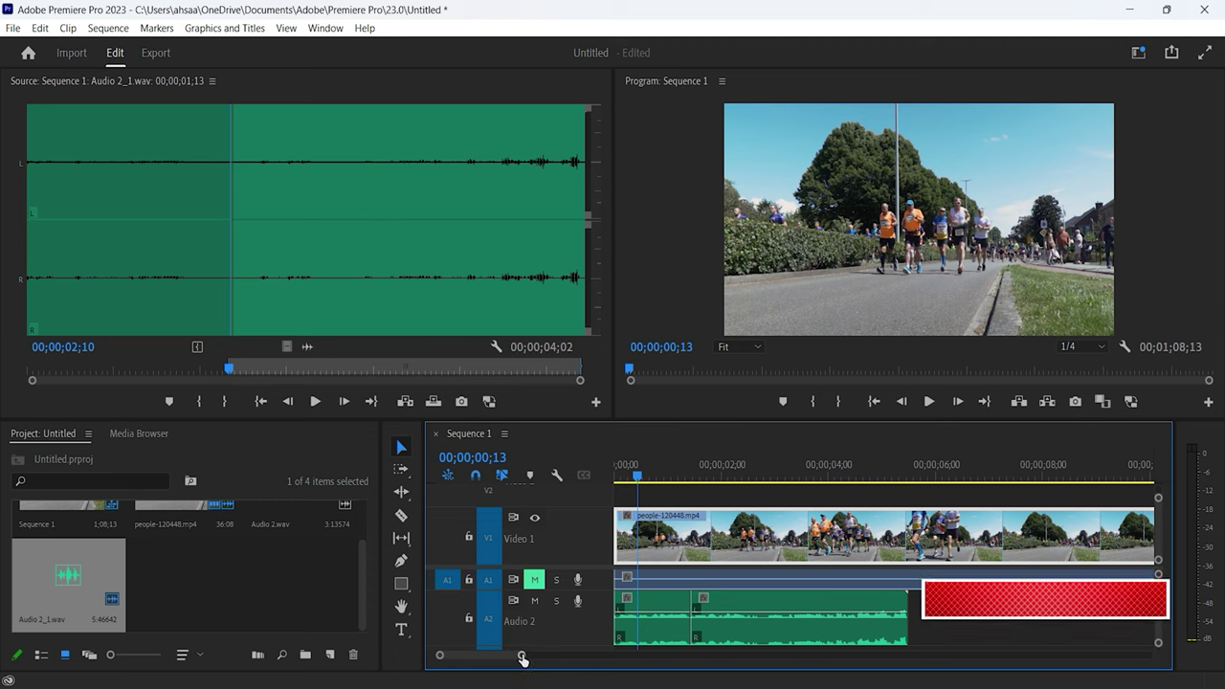
Step: Zoom the timeline and scrub through the people-120448.mp4 clips
left_click_drag(521, 655, 647, 654)
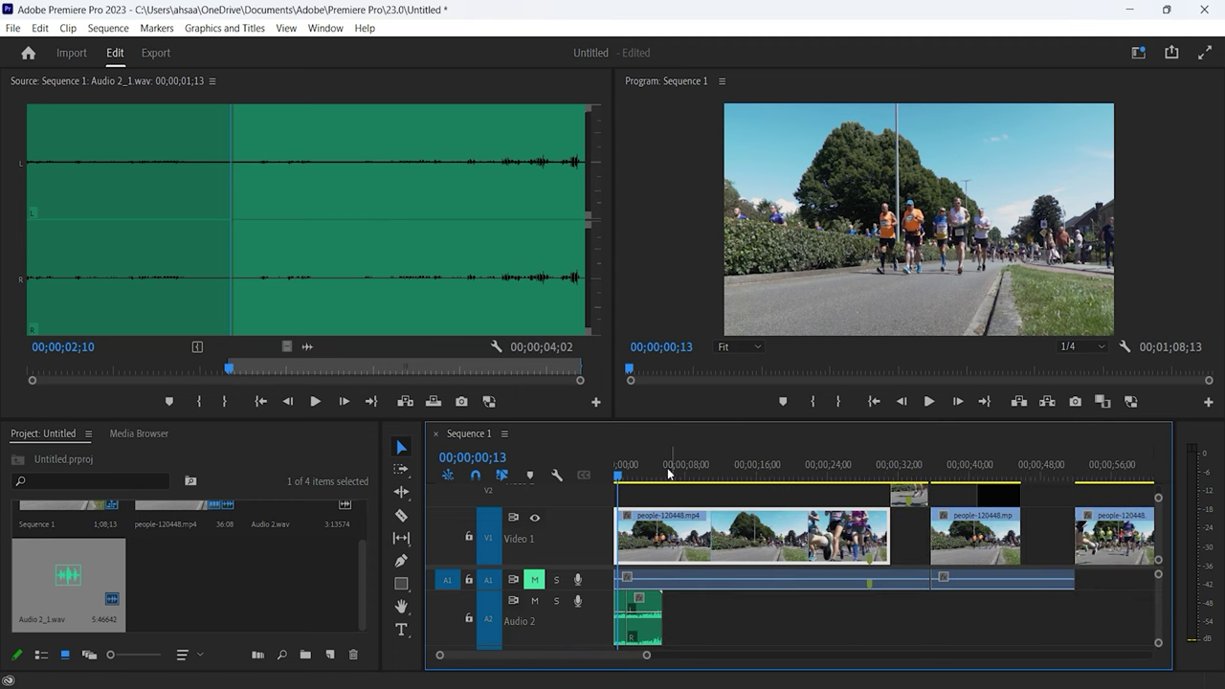
mouse_move(644, 475)
left_mouse_down()
mouse_move(655, 488)
mouse_move(743, 496)
left_mouse_up()
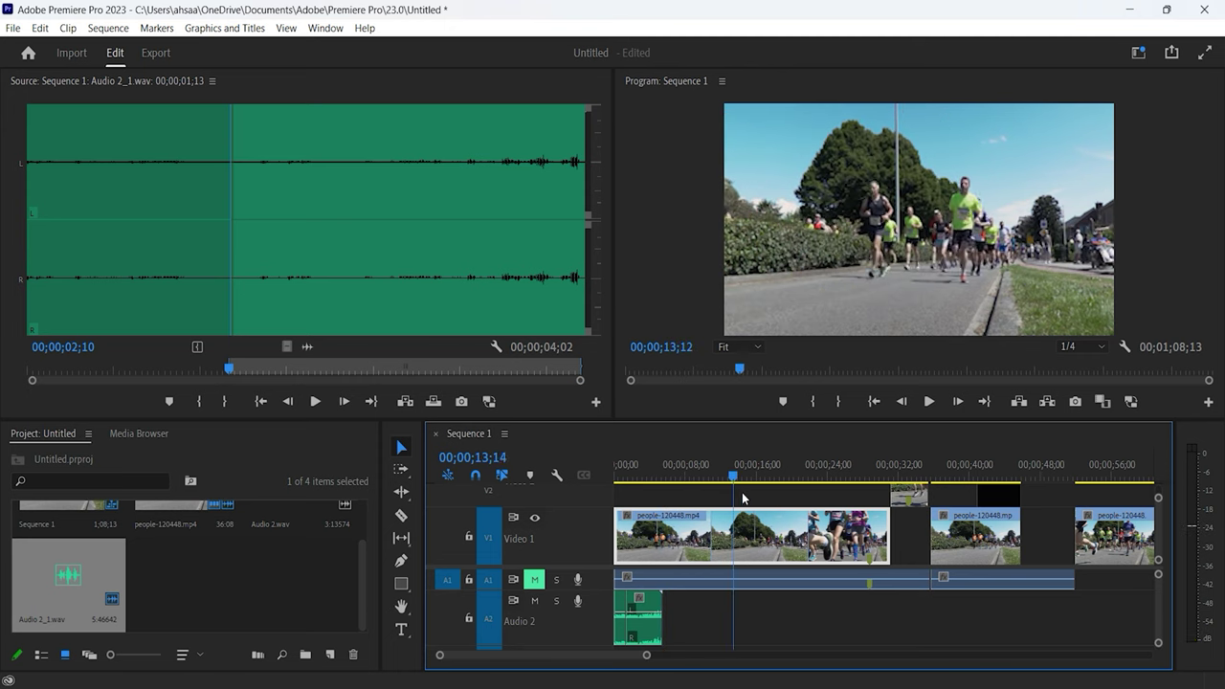
left_click(712, 627)
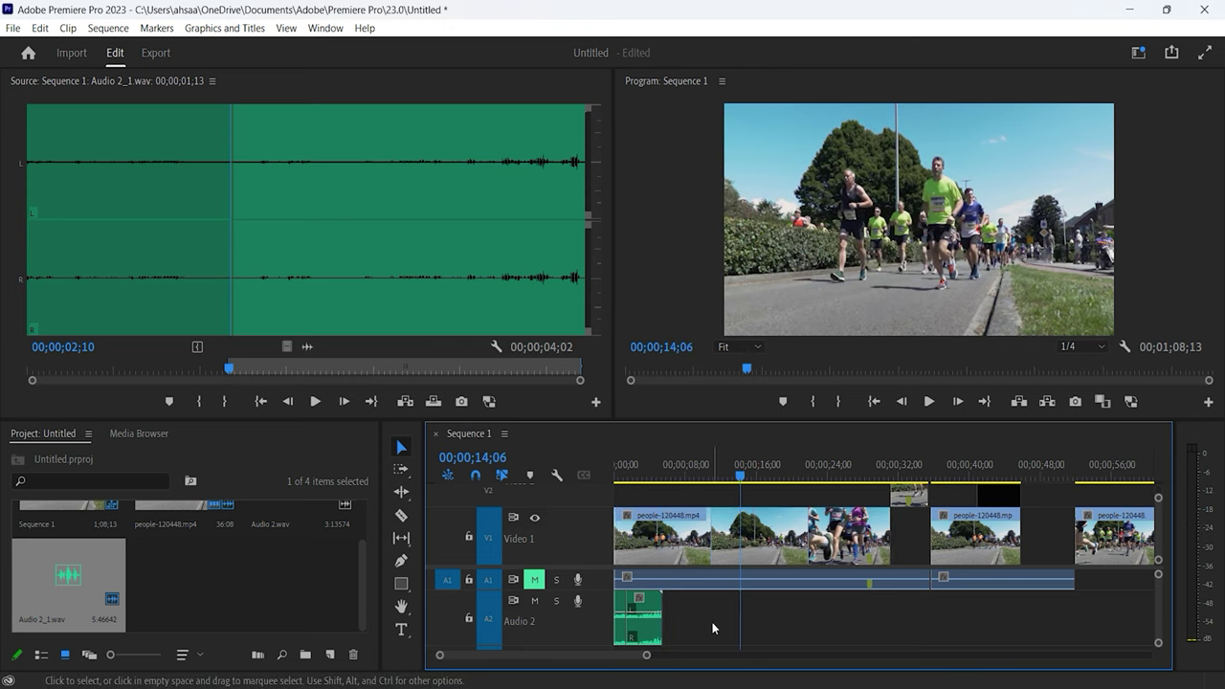
left_click(802, 549)
left_click(810, 609)
Step: Play the sequence in the Program monitor, then stop it
left_click(822, 265)
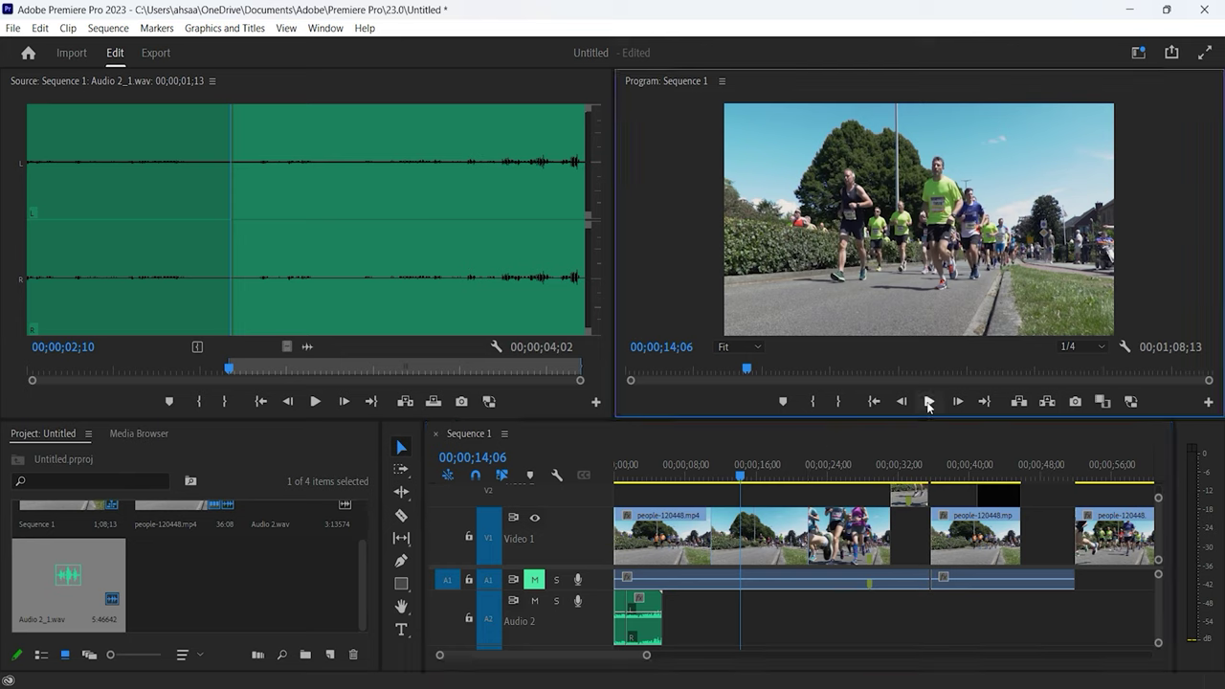
left_click(927, 402)
left_click(927, 402)
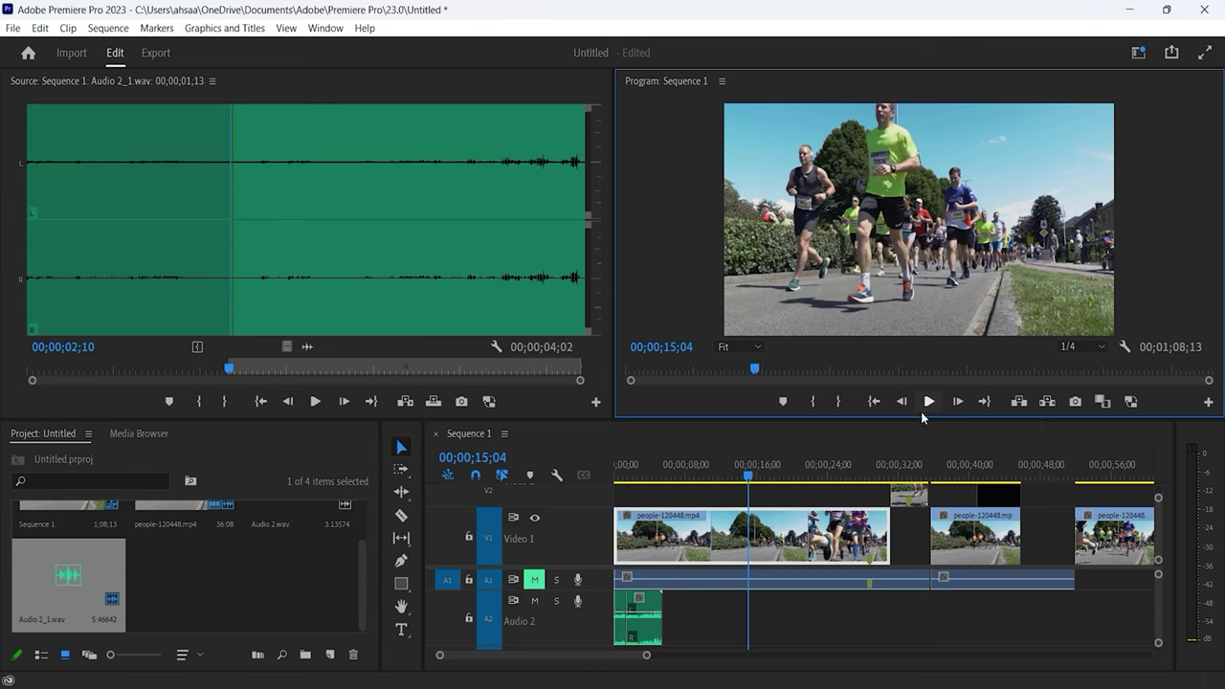
left_click(924, 401)
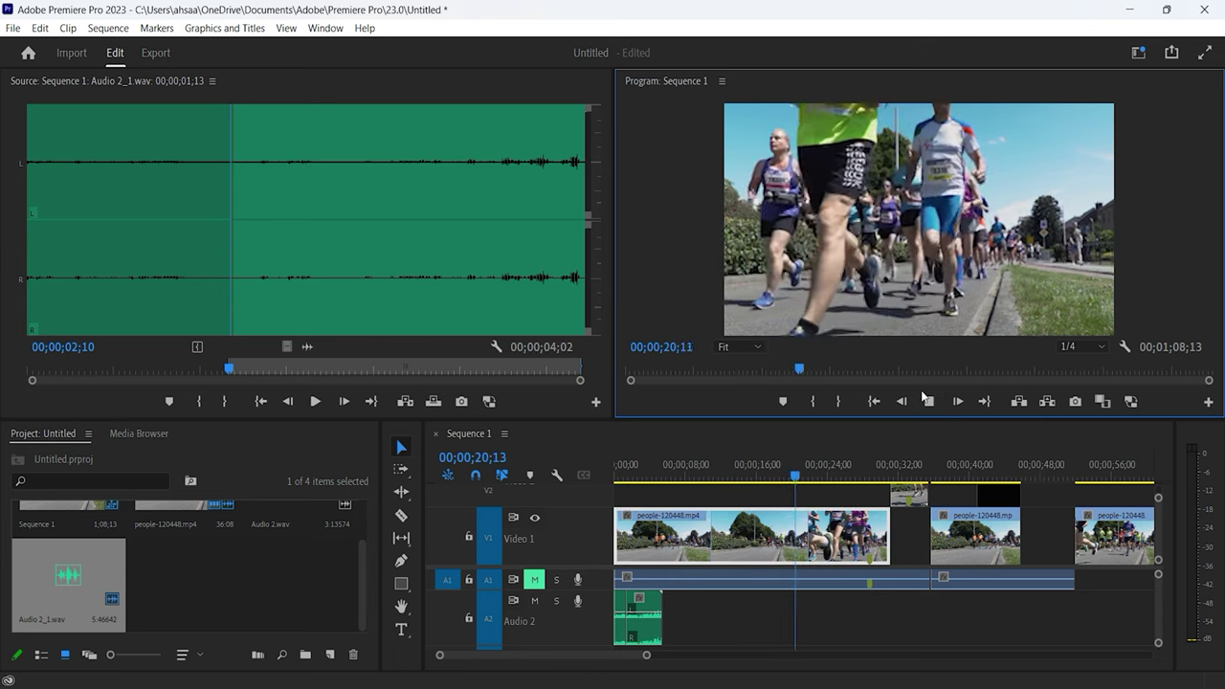
key("space")
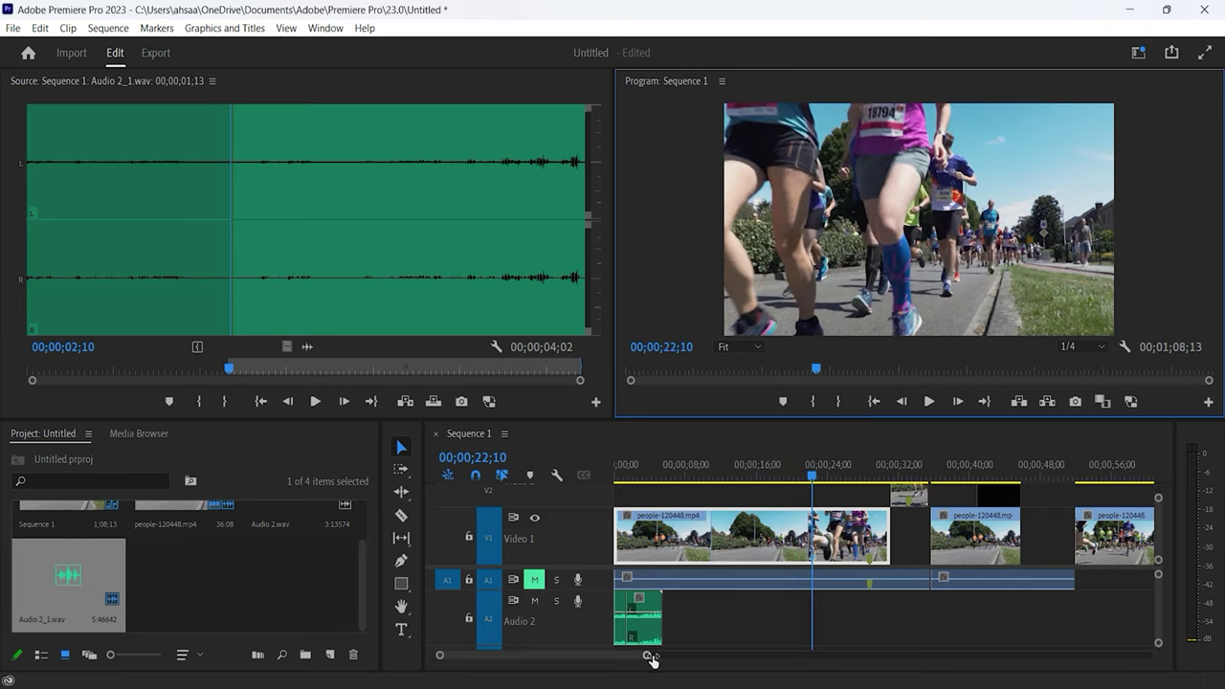
Step: Zoom the timeline in and switch clips to Video Head and Tail Thumbnails
left_click_drag(646, 658, 760, 658)
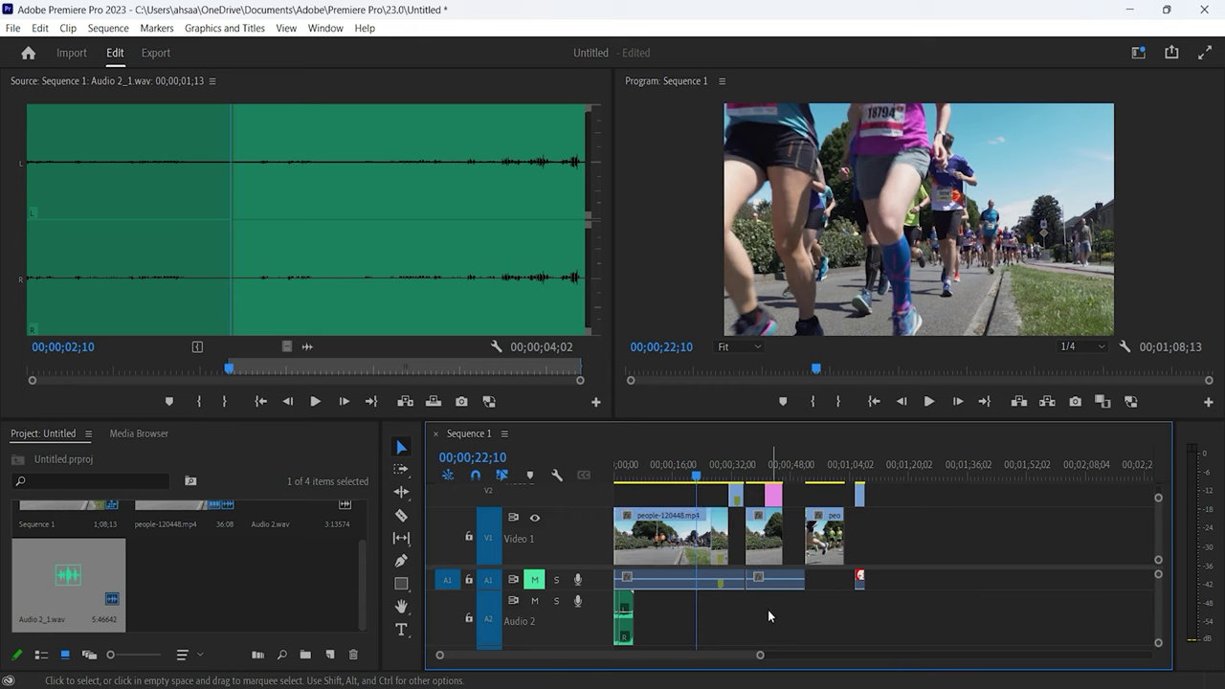
key("=")
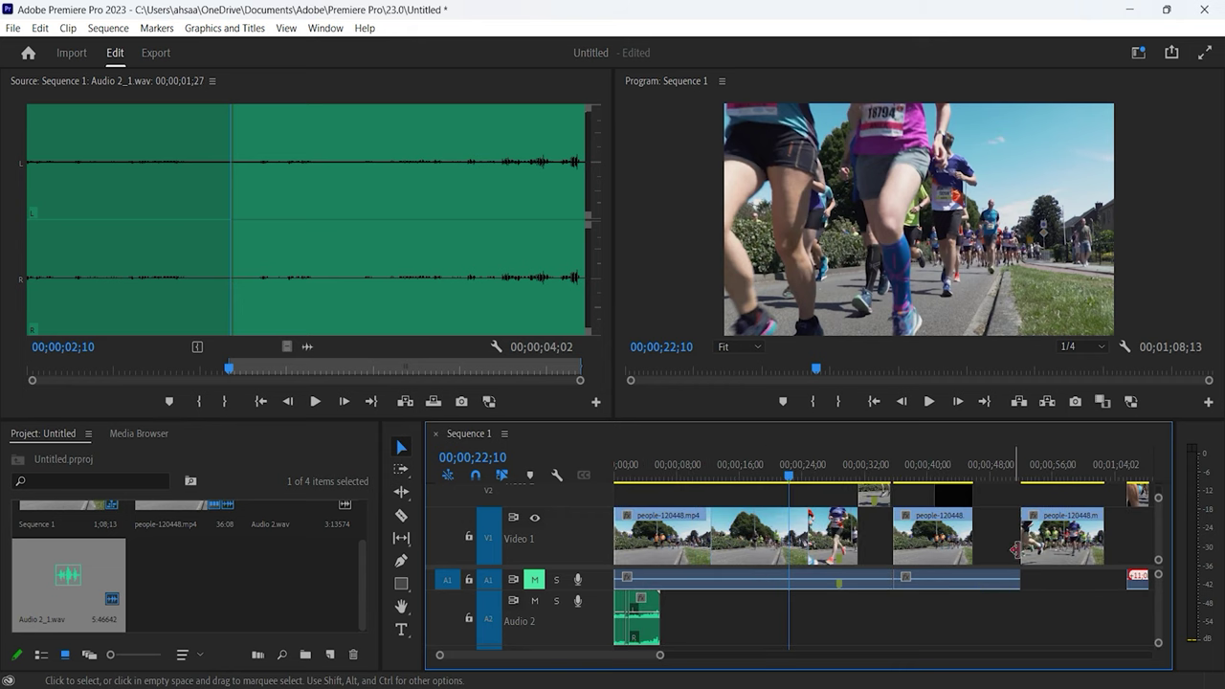
left_click(505, 434)
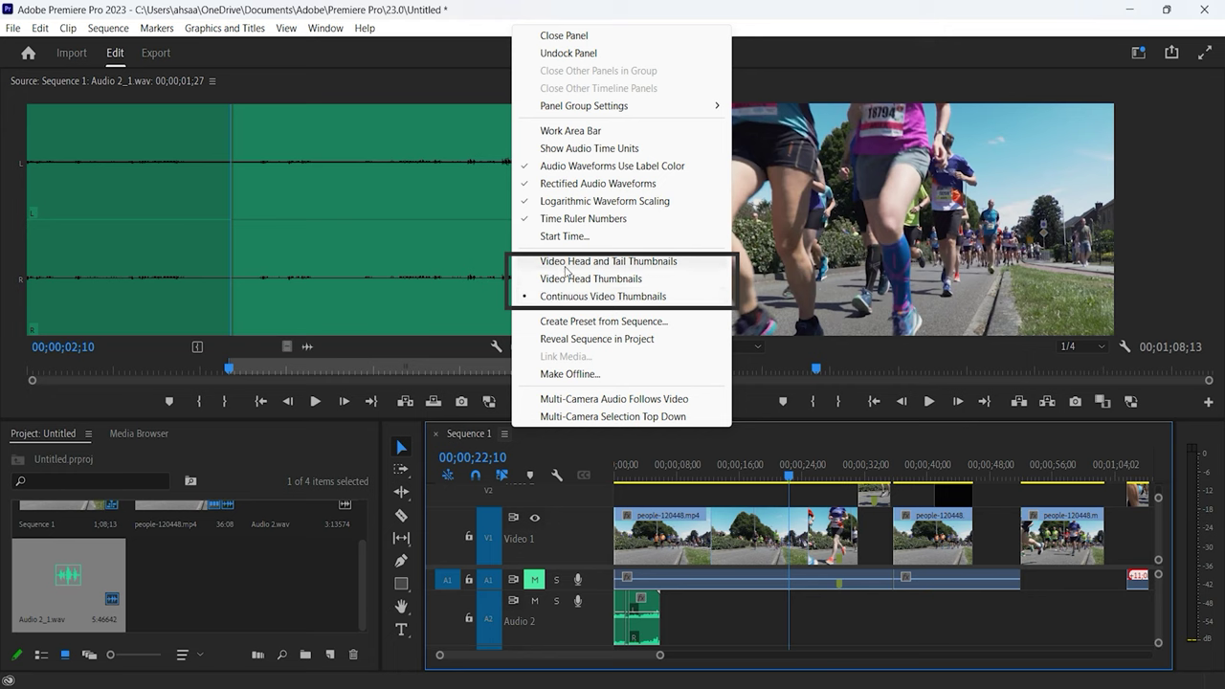
left_click(565, 266)
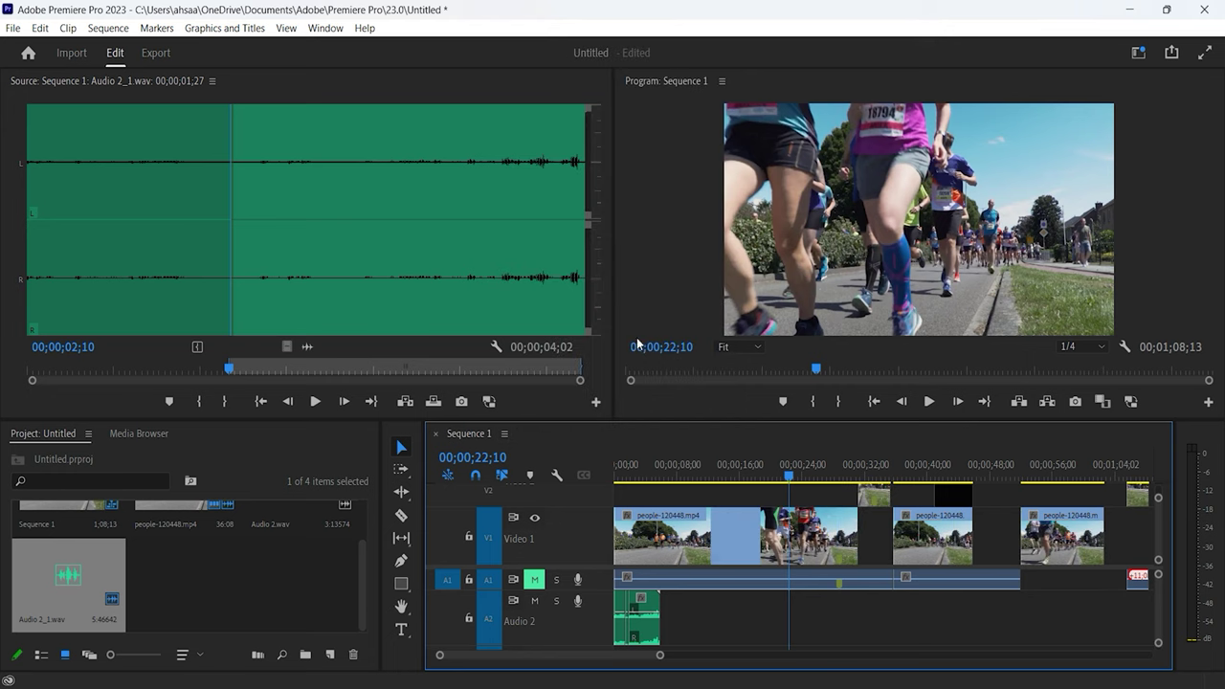
Step: Switch to Video Head Thumbnails, shrink Video 1 to reveal V2 and V3, and play from 00;00;04;07
left_click(742, 536)
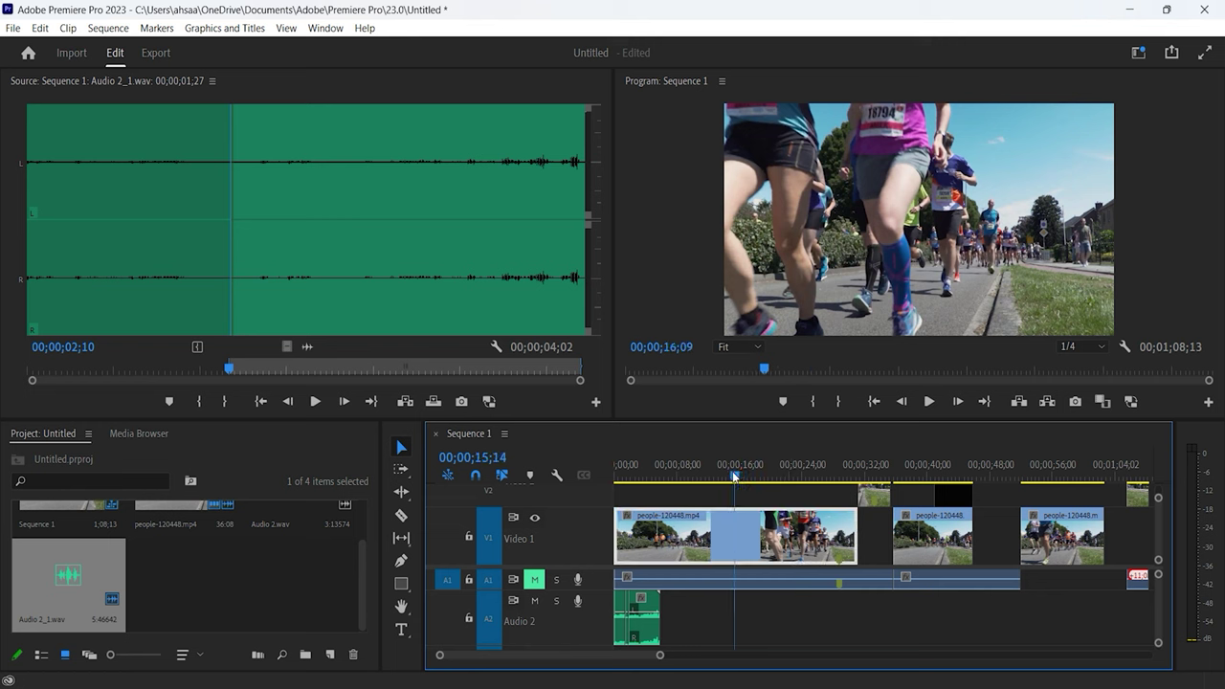
left_click_drag(660, 656, 629, 657)
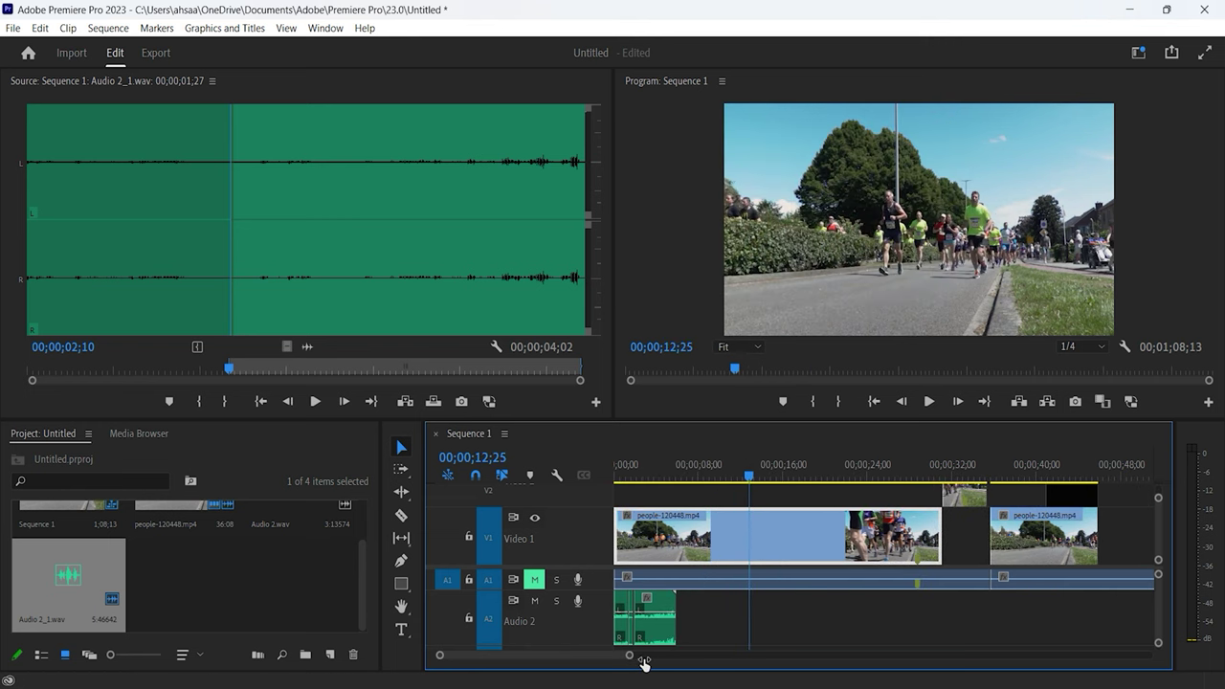
left_click_drag(752, 477, 869, 478)
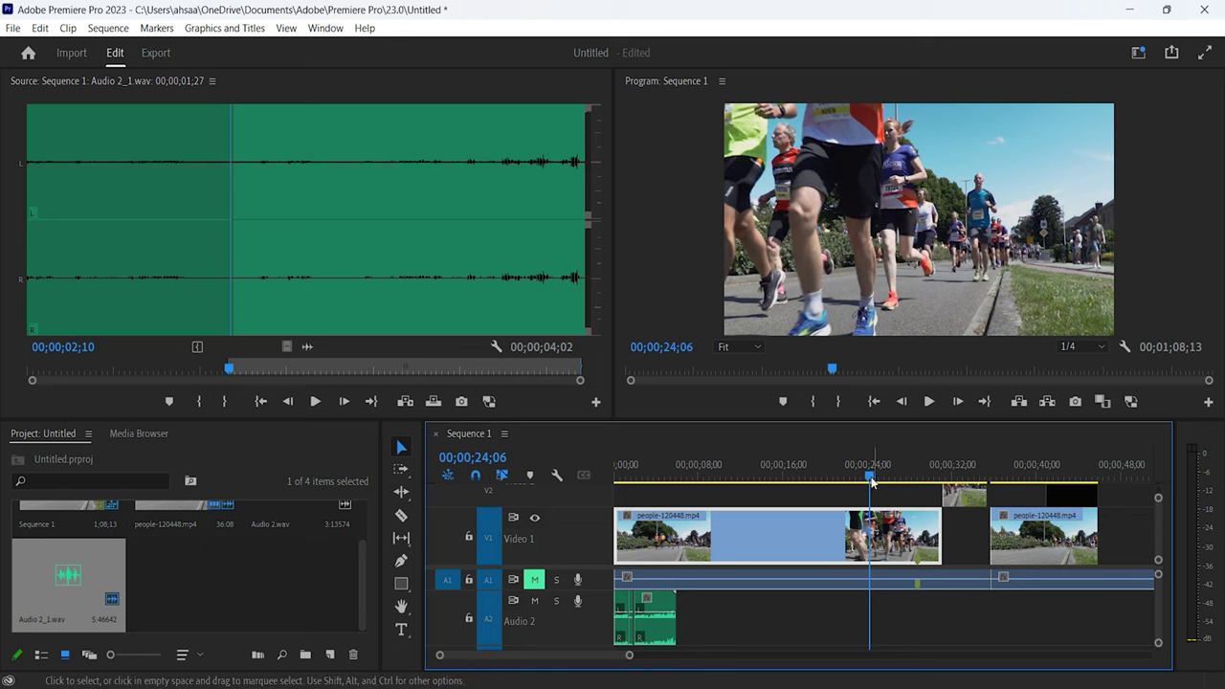
left_click(658, 471)
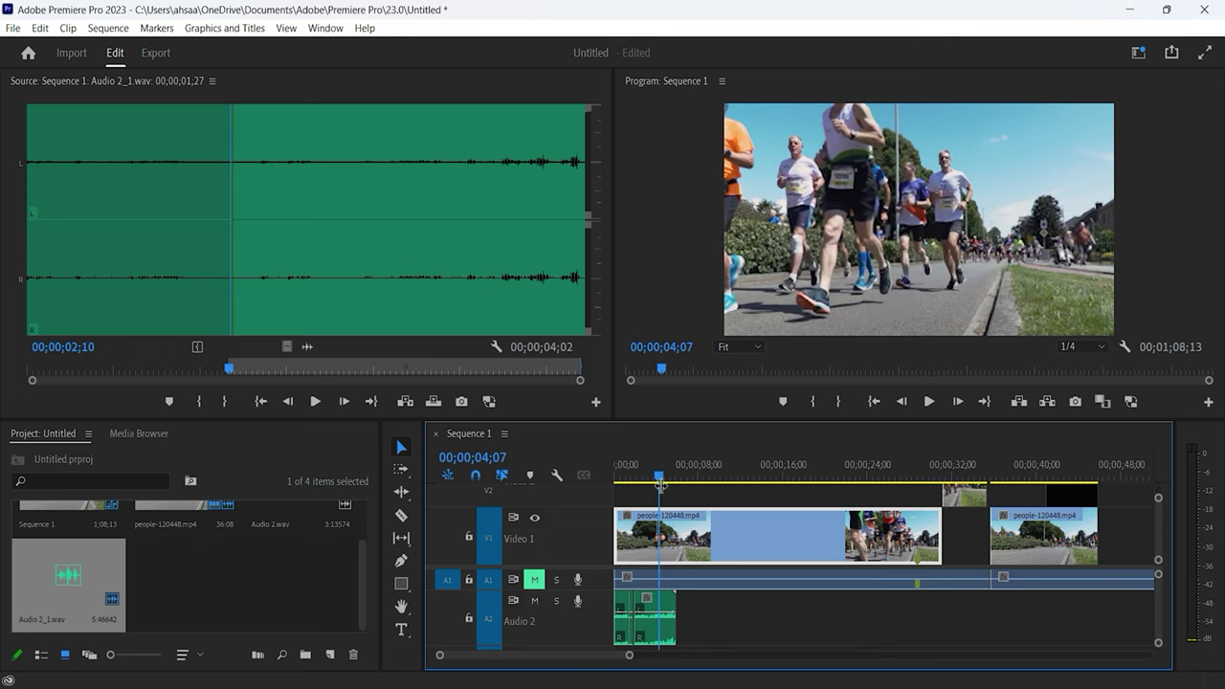
left_click(508, 436)
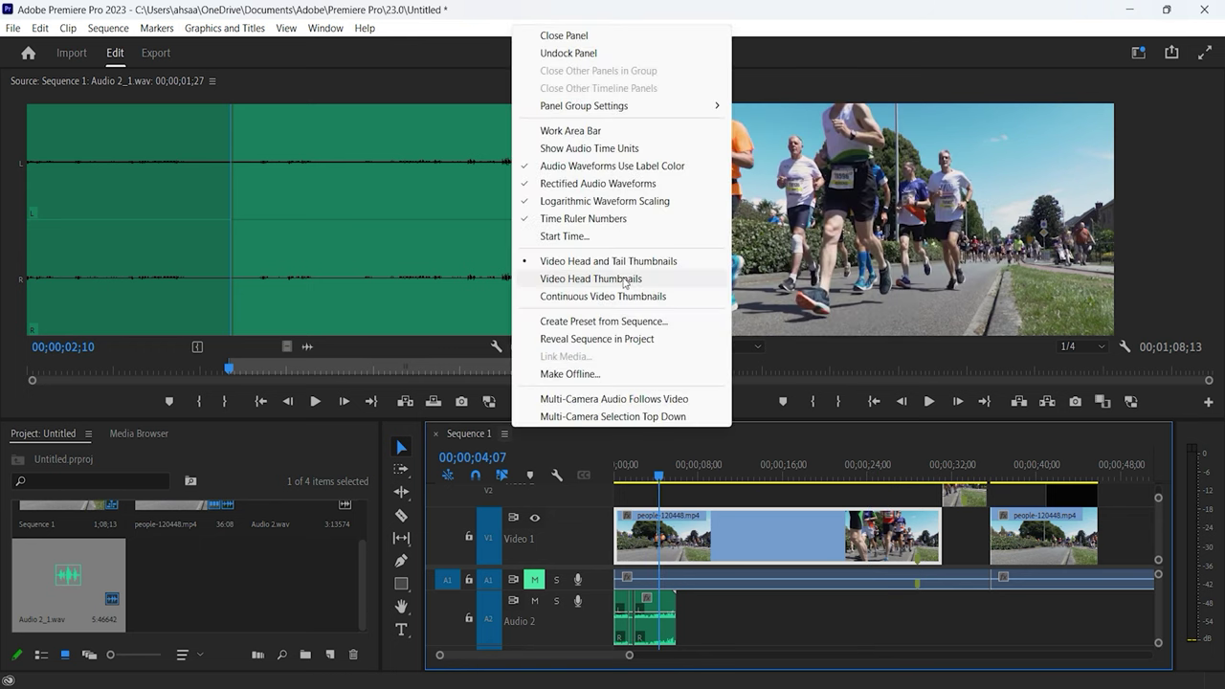
left_click(623, 280)
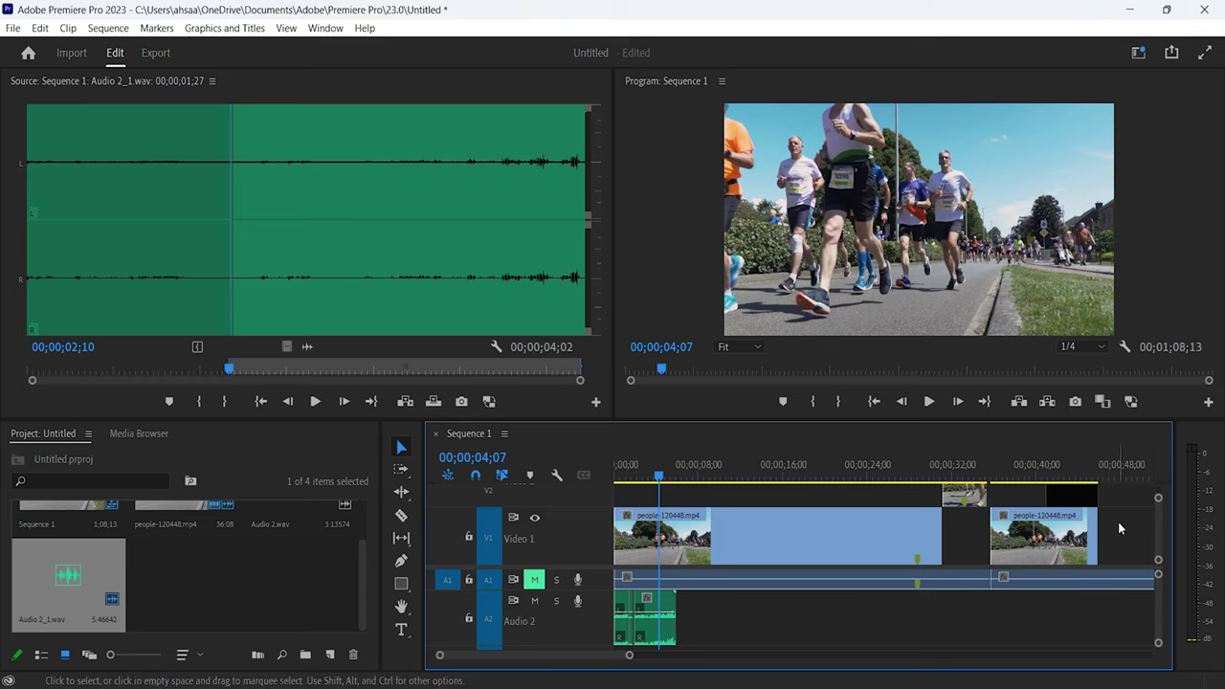
left_click_drag(1156, 501, 1157, 559)
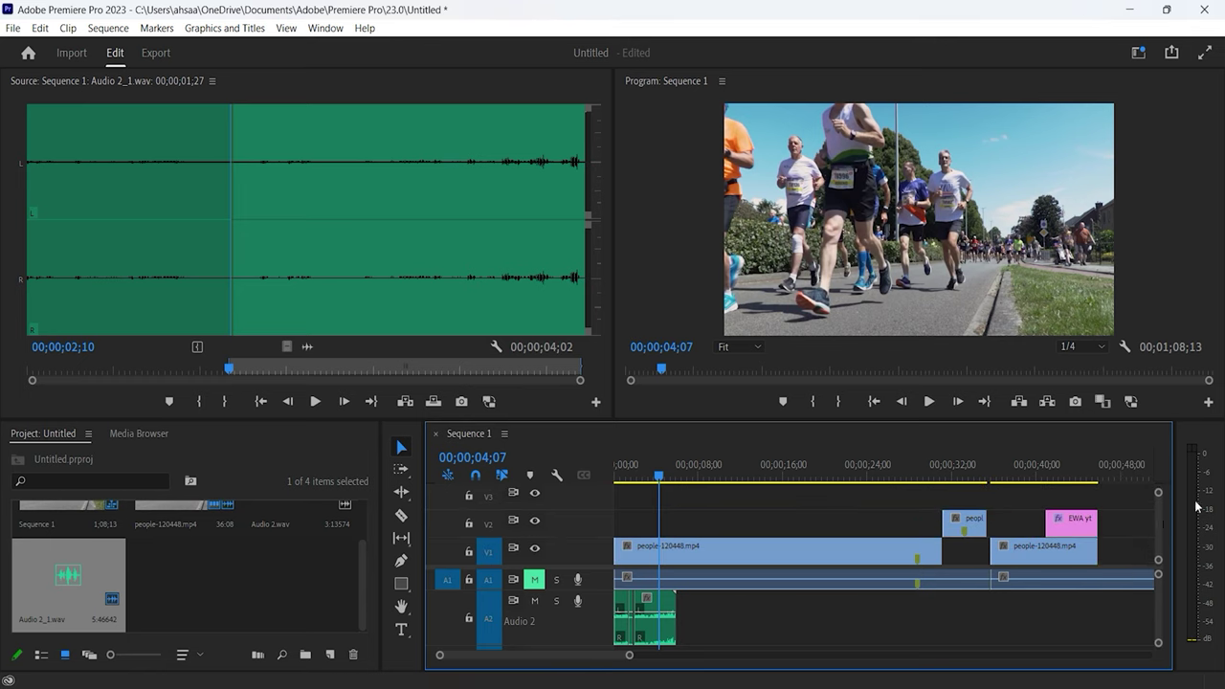
left_click(927, 401)
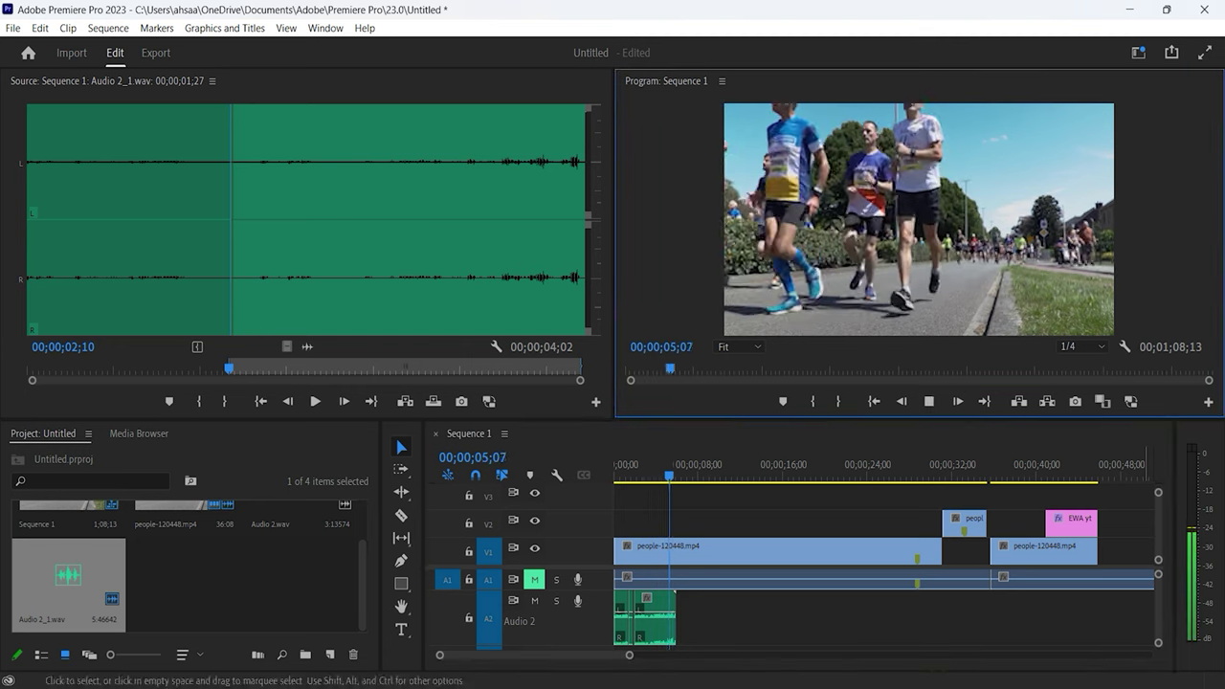
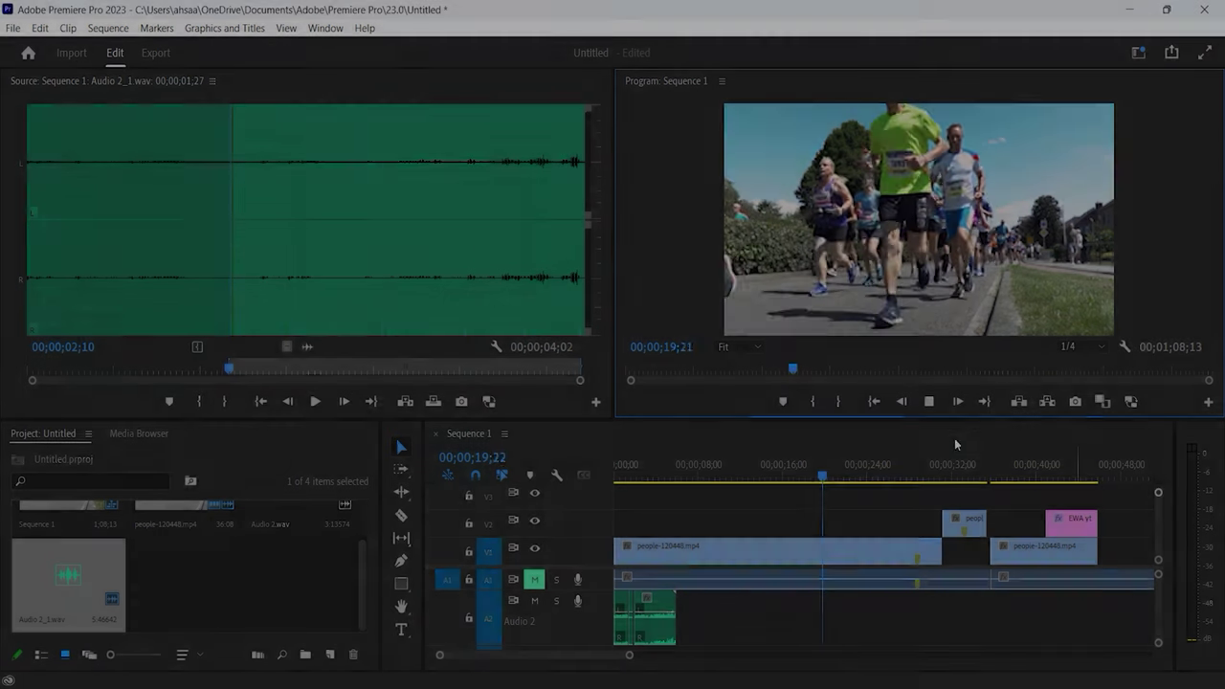
Step: Stop playback and import youtube-subscribe-48891 from Downloads > Video into the project
left_click(714, 577)
scroll(269, 578, "up", 1)
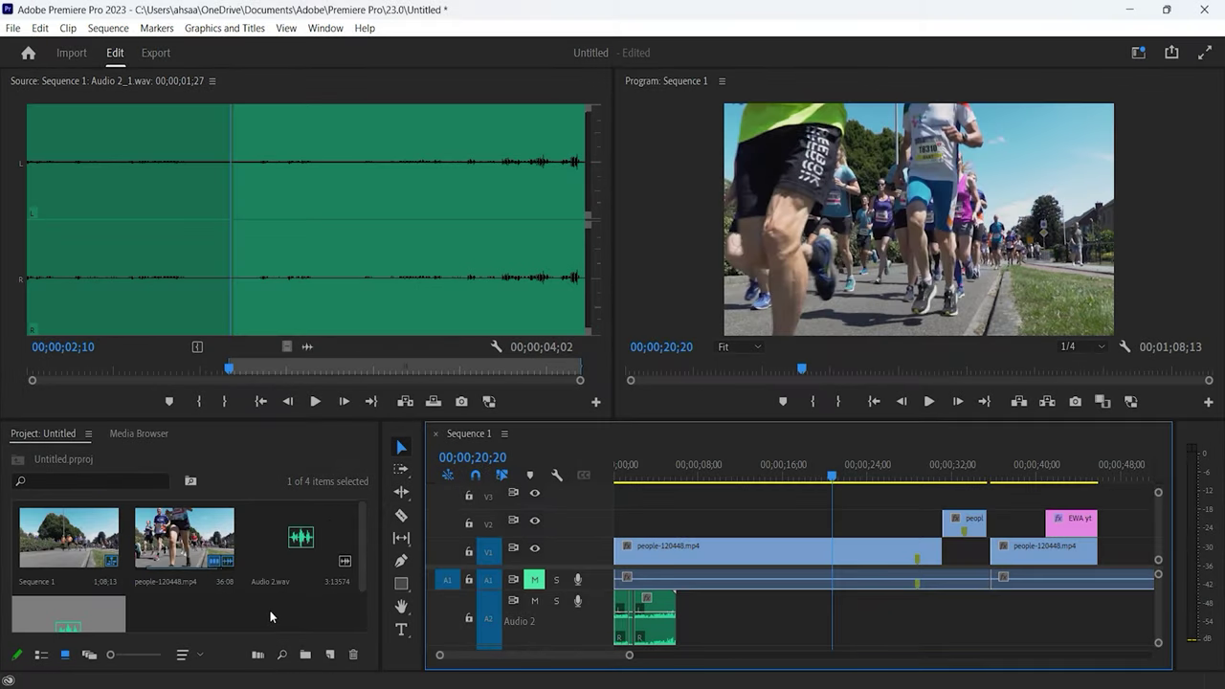
left_click(268, 609)
key("ctrl+i")
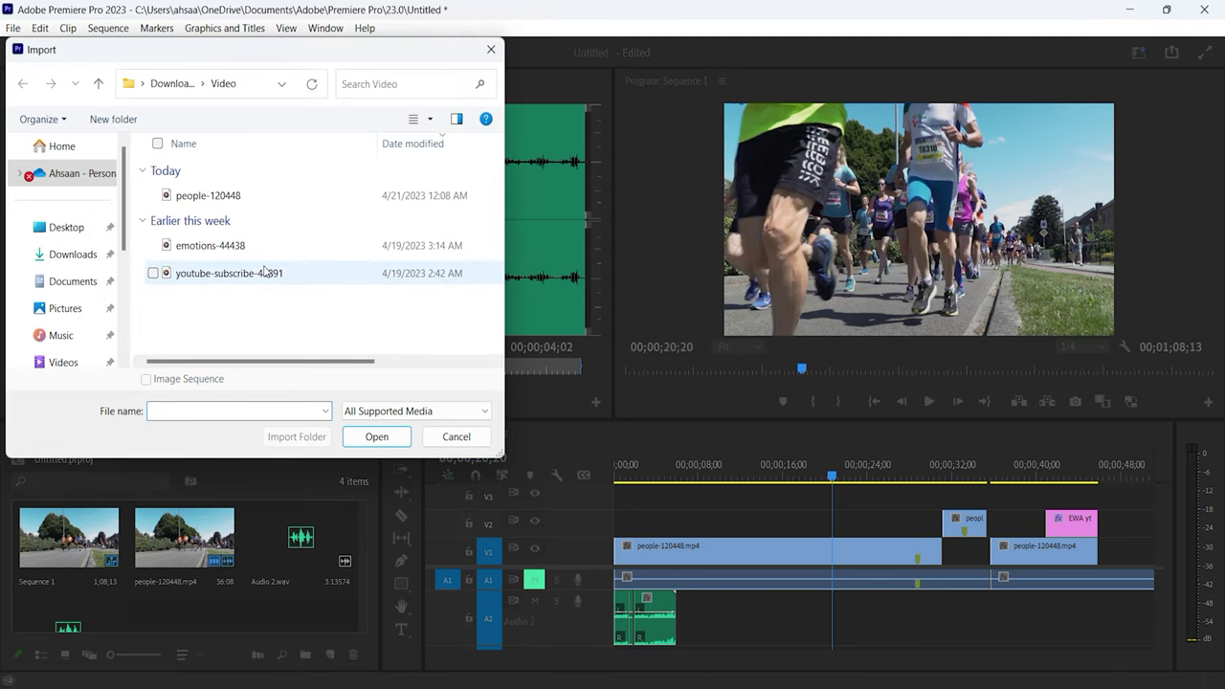
left_click(308, 274)
left_click(375, 438)
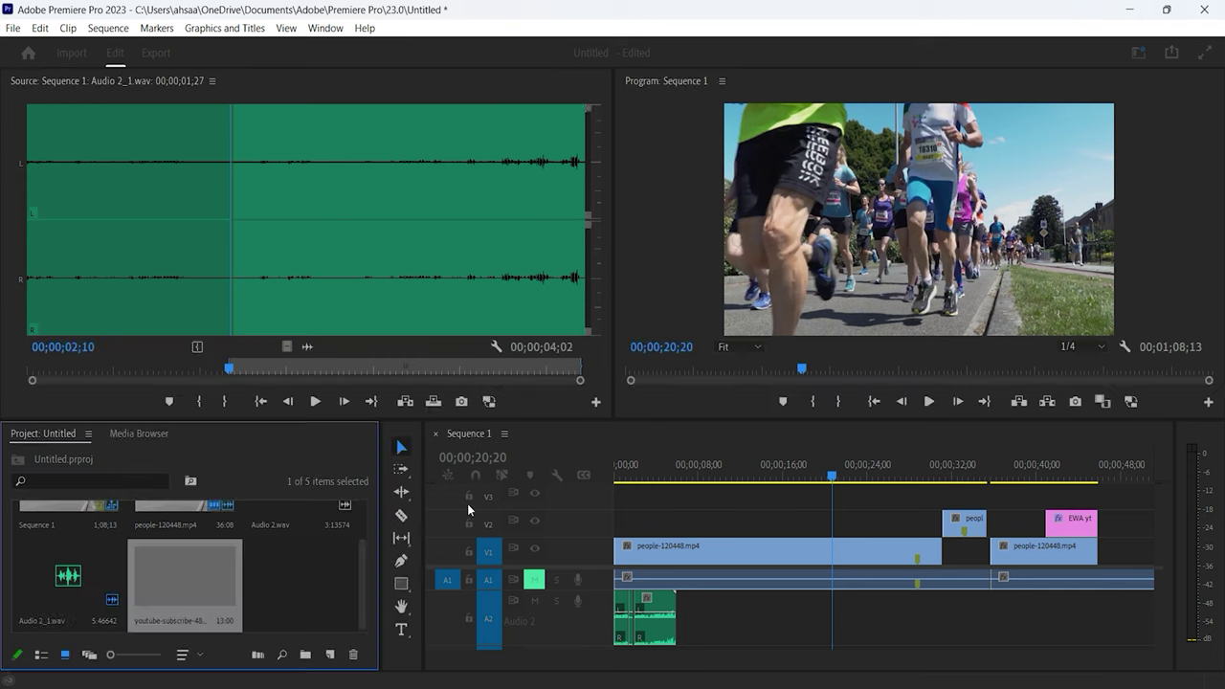
Step: Place the youtube-subscribe clip on track V2 at the playhead, above the runners footage
left_click(225, 579)
left_click_drag(227, 581, 742, 520)
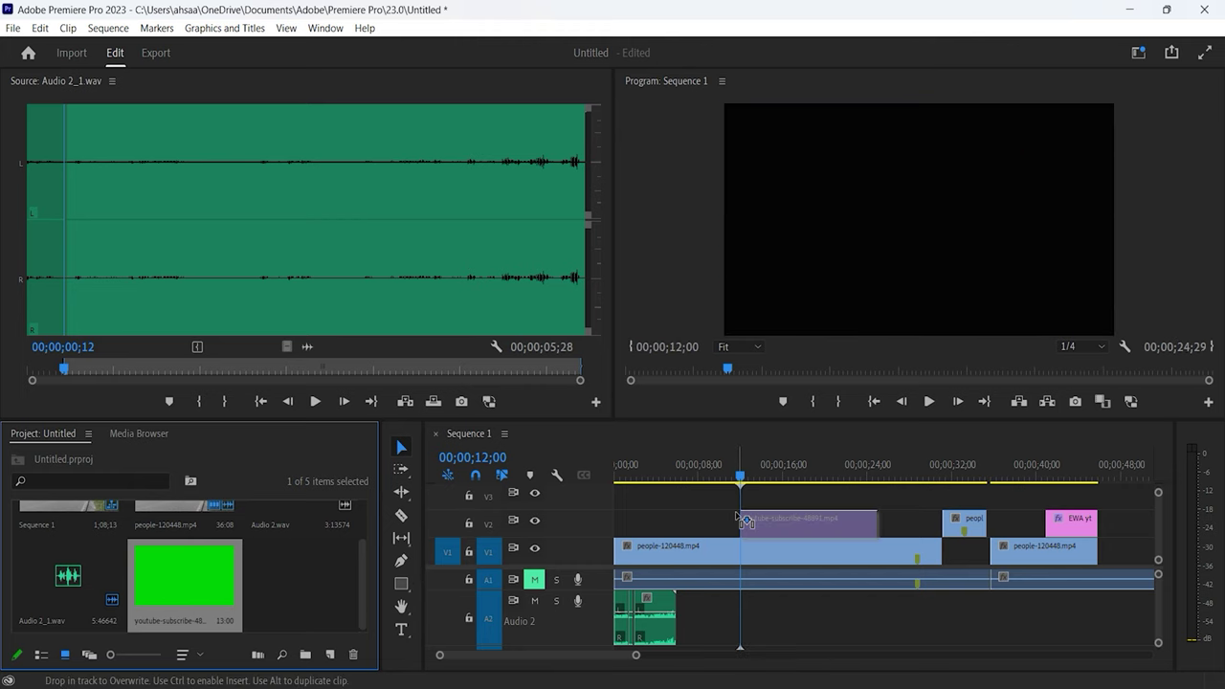
left_click_drag(743, 520, 741, 524)
Step: Preview the overlay, then select the V2 clip and show its transform handles in the Program monitor
left_click(691, 471)
key("space")
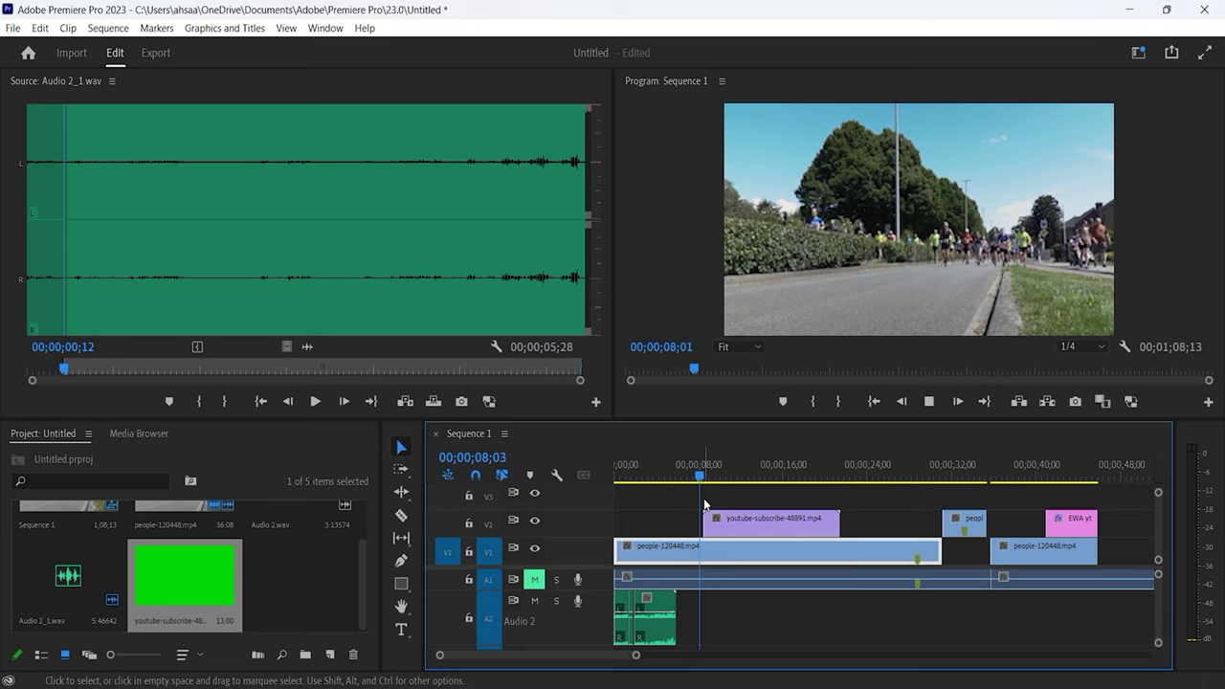
left_click_drag(704, 473, 706, 475)
left_click(743, 521)
left_click(834, 285)
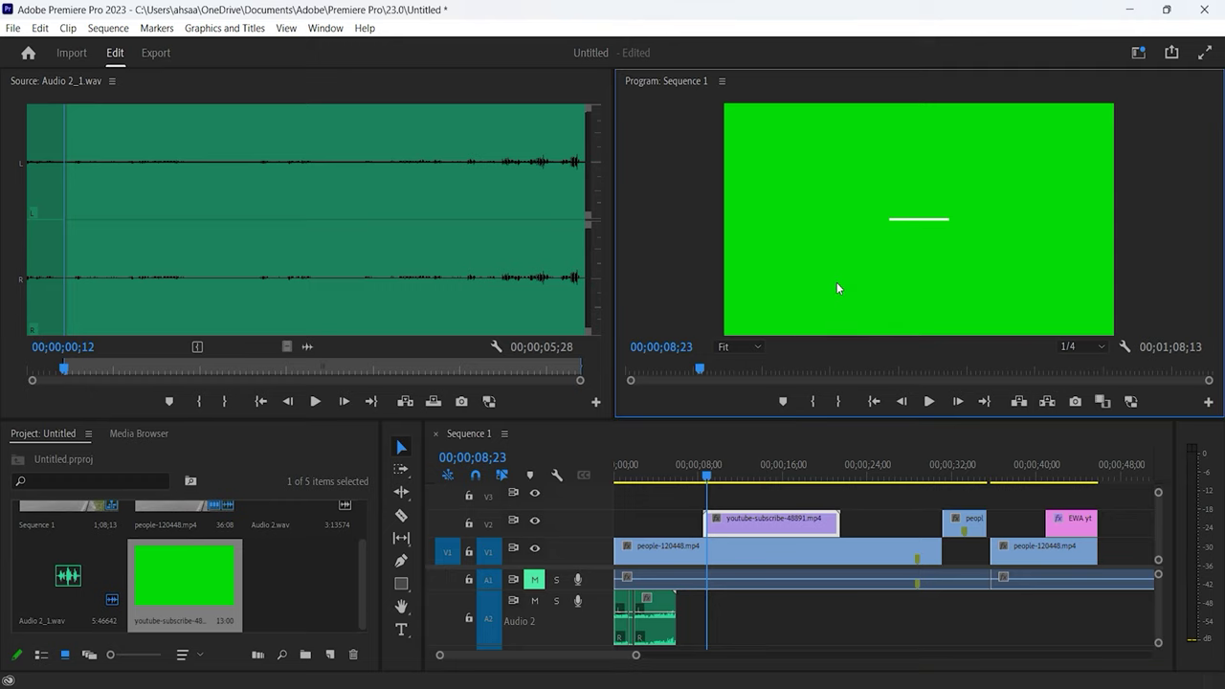
double_click(836, 287)
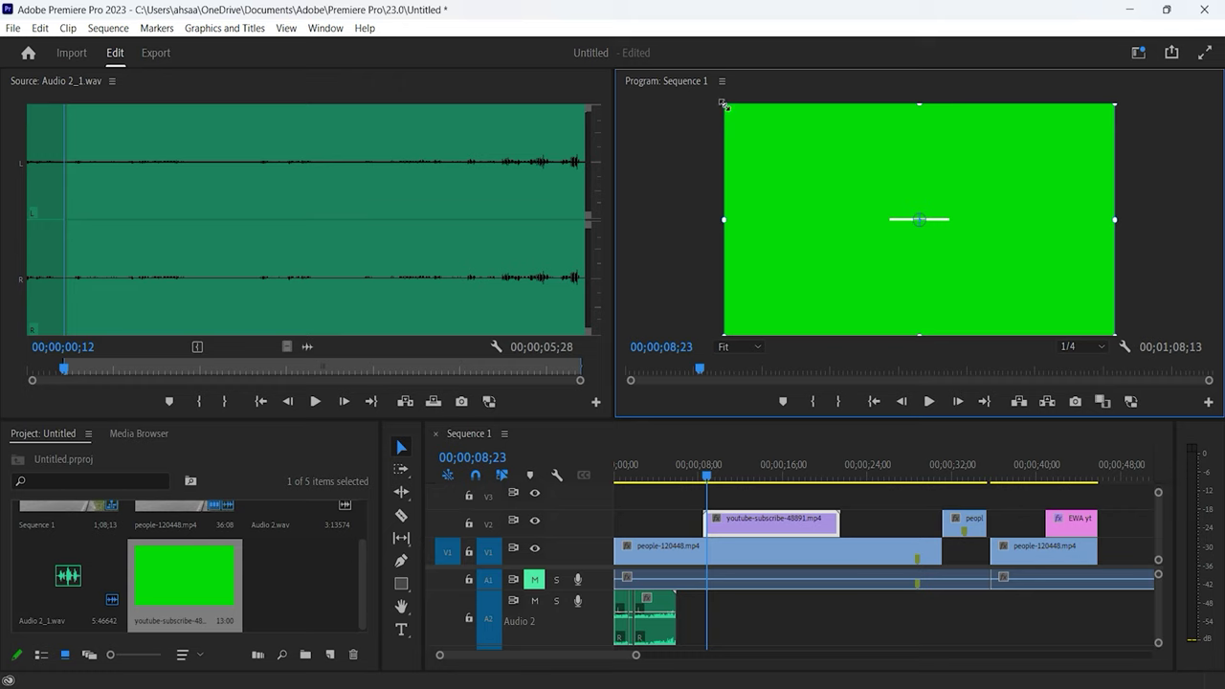
Step: Shrink the green clip to about half size and drag it over the lower middle of the frame
left_click_drag(724, 104, 795, 163)
mouse_move(868, 231)
left_mouse_down()
mouse_move(869, 249)
mouse_move(872, 196)
left_mouse_up()
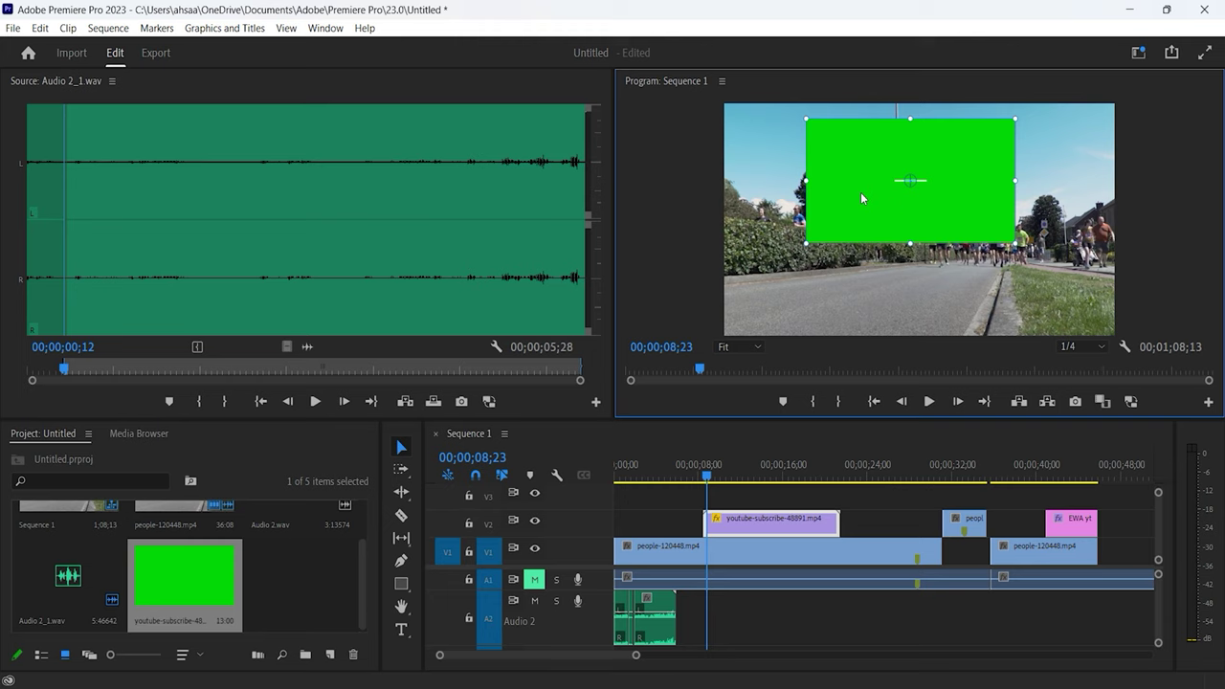
mouse_move(877, 198)
left_mouse_down()
mouse_move(946, 201)
mouse_move(913, 249)
mouse_move(872, 265)
left_mouse_up()
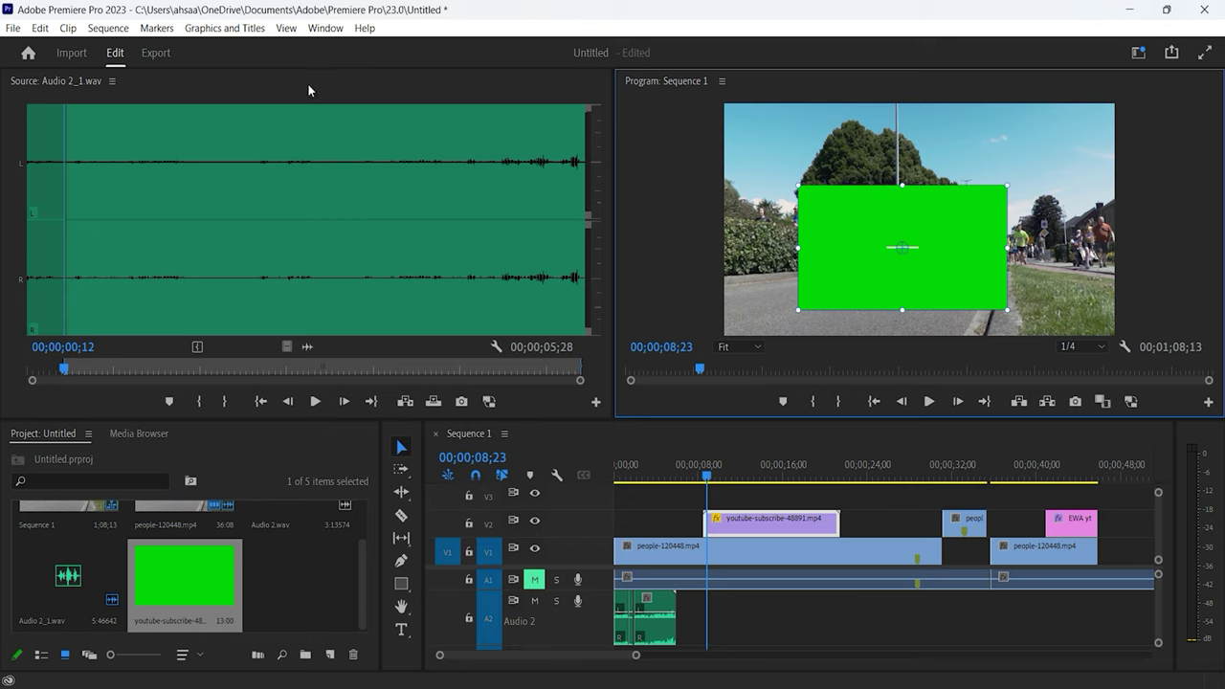
left_click(325, 29)
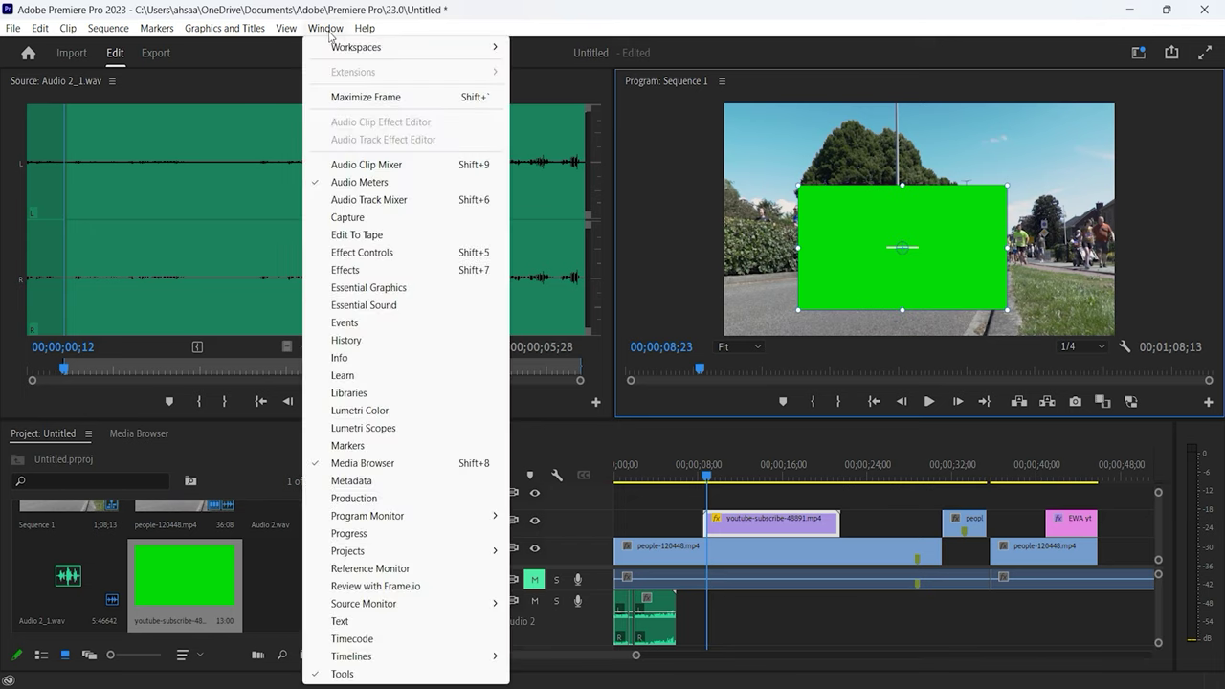
Step: Switch to the Editing workspace, show the clip's Motion settings, and nudge the green clip over the road
mouse_move(339, 49)
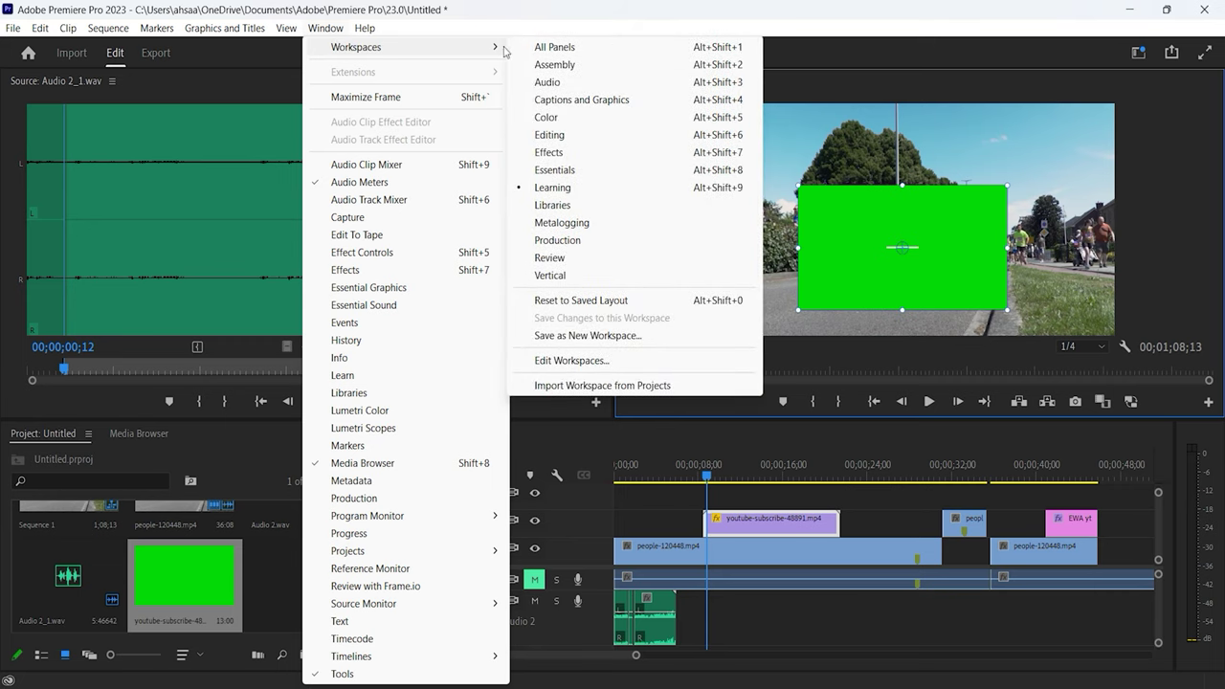
left_click(585, 137)
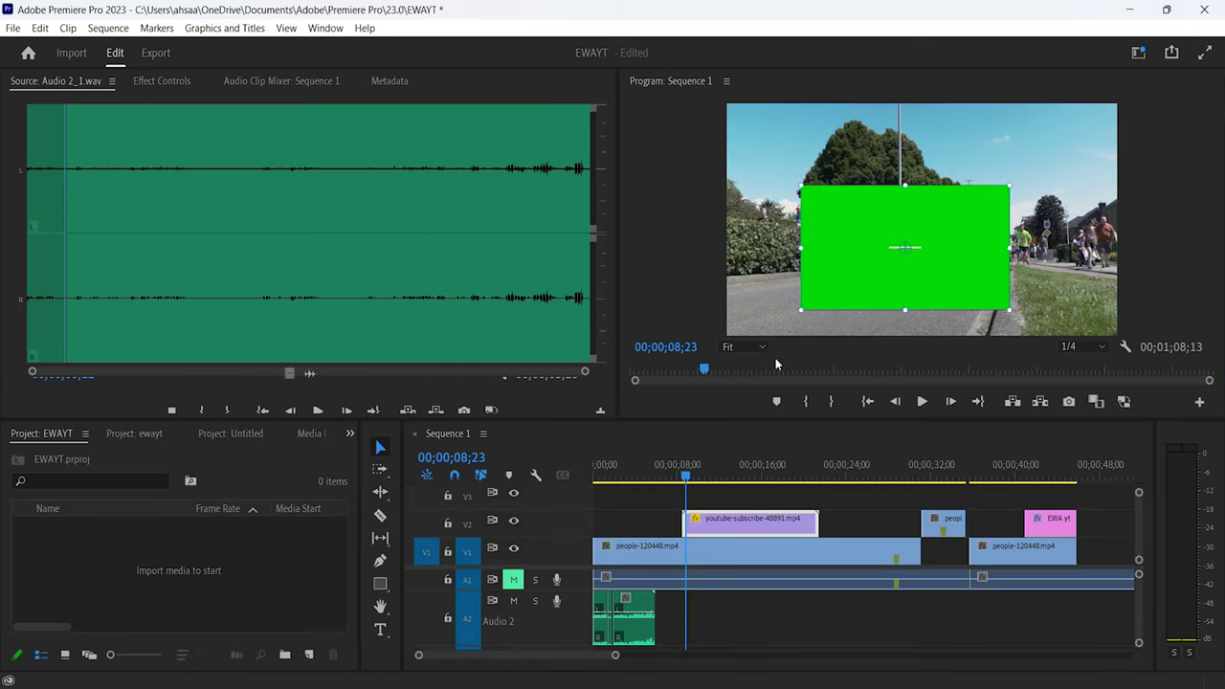
left_click(150, 83)
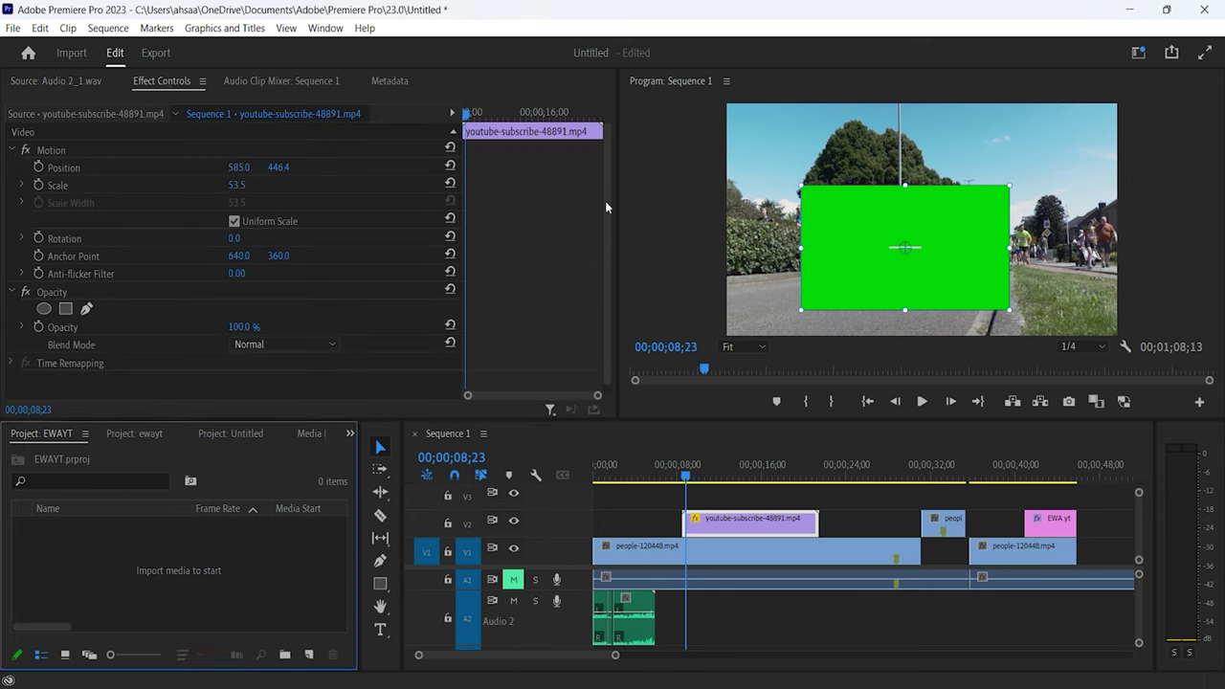
mouse_move(834, 221)
left_mouse_down()
mouse_move(828, 172)
mouse_move(890, 233)
left_mouse_up()
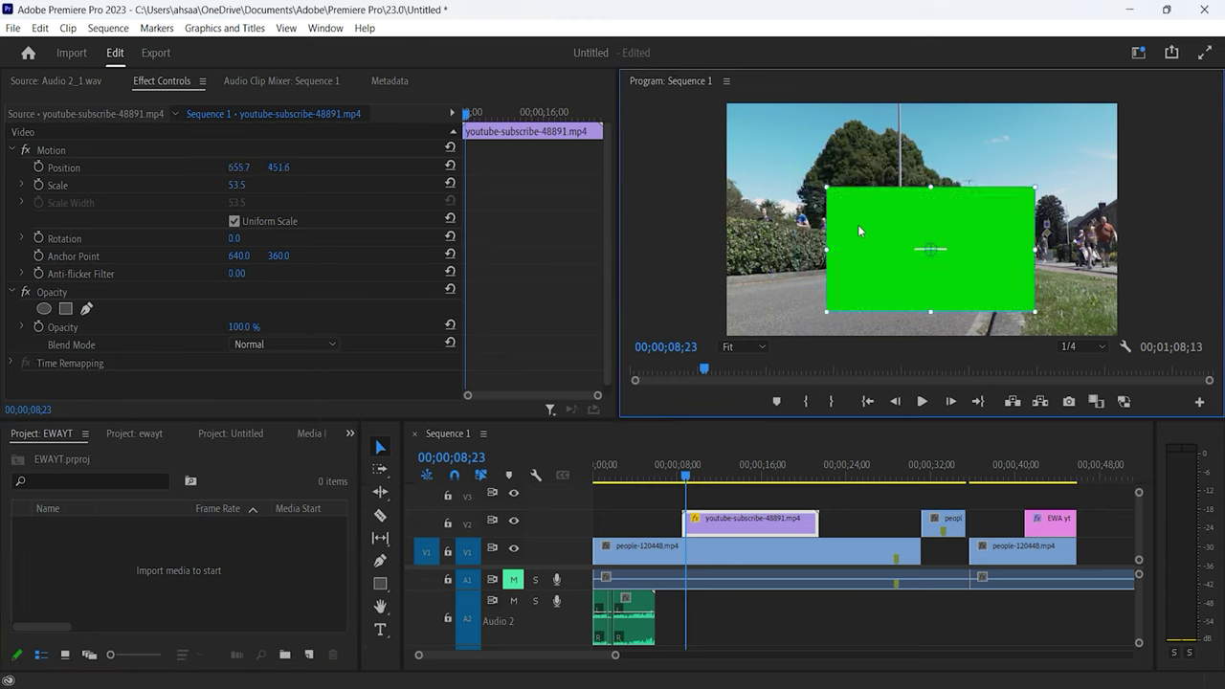
Step: Adjust the clip's Position in Effect Controls, raising it and setting Position X to 100
left_click(238, 169)
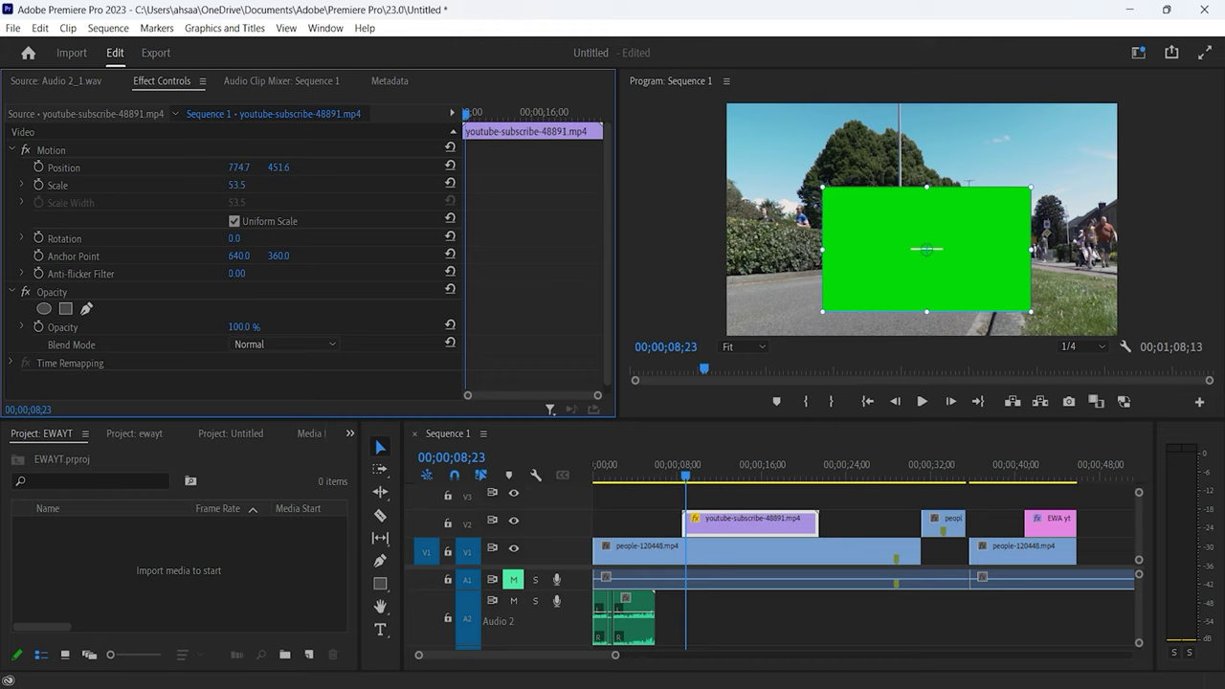
left_click_drag(238, 168, 231, 167)
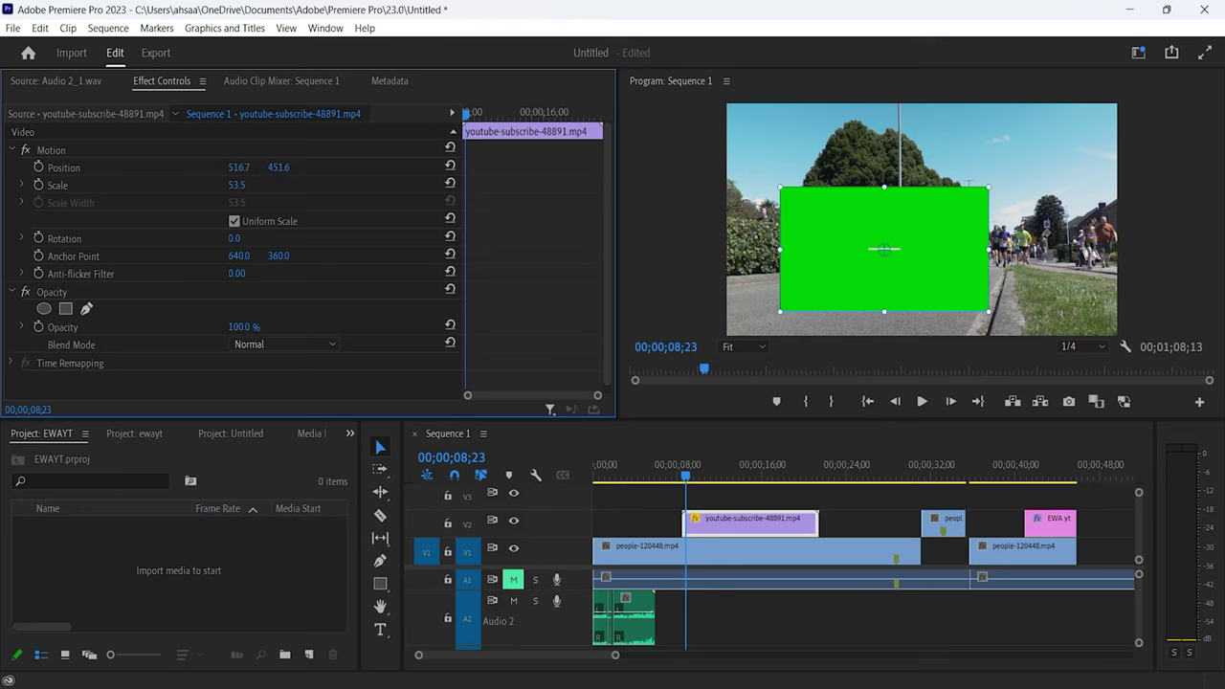
left_click_drag(278, 167, 264, 167)
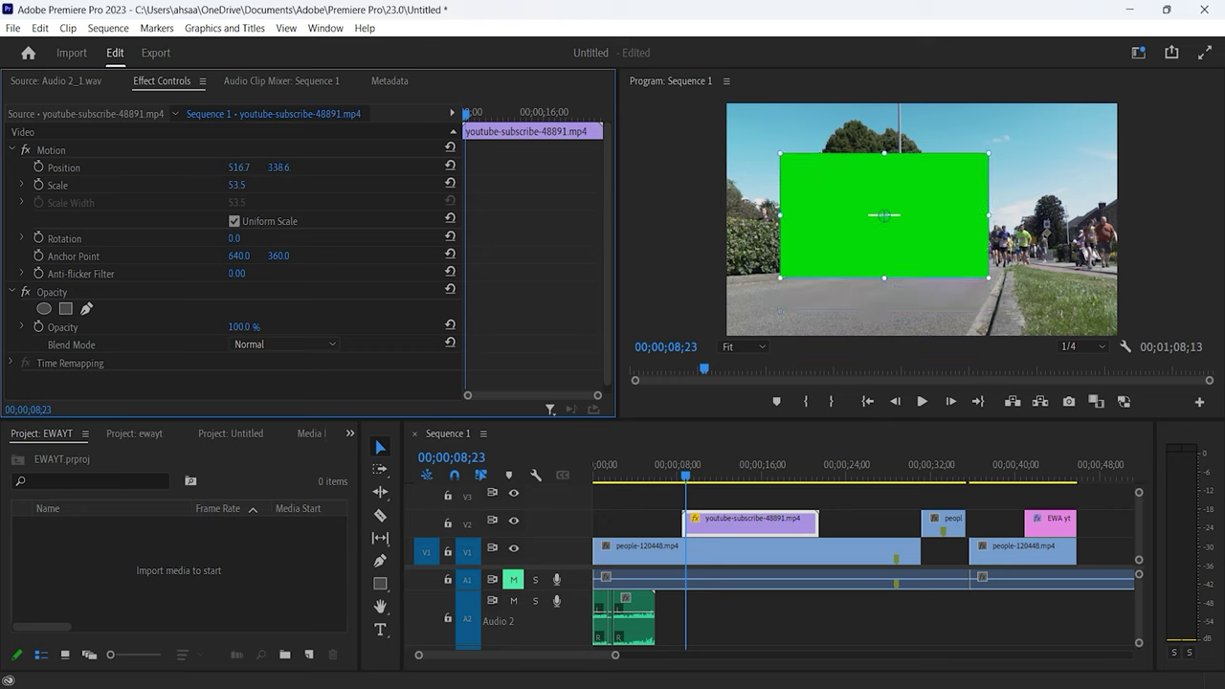
left_click_drag(277, 167, 288, 170)
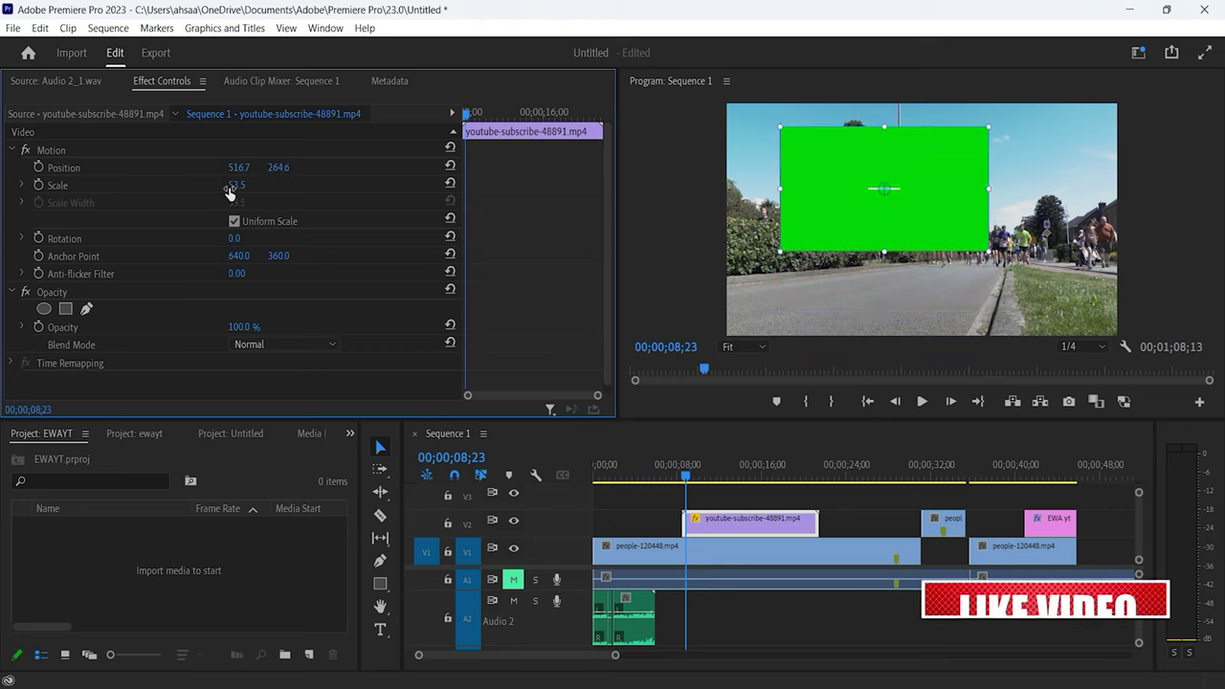
left_click(241, 168)
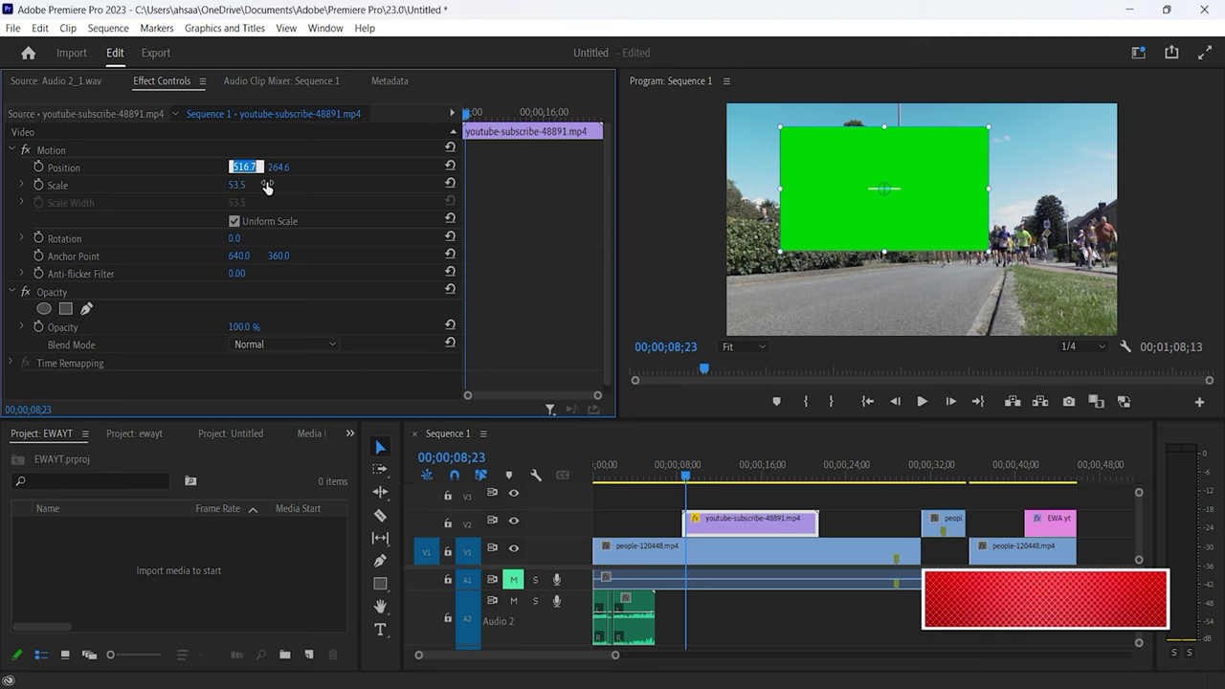
type("100")
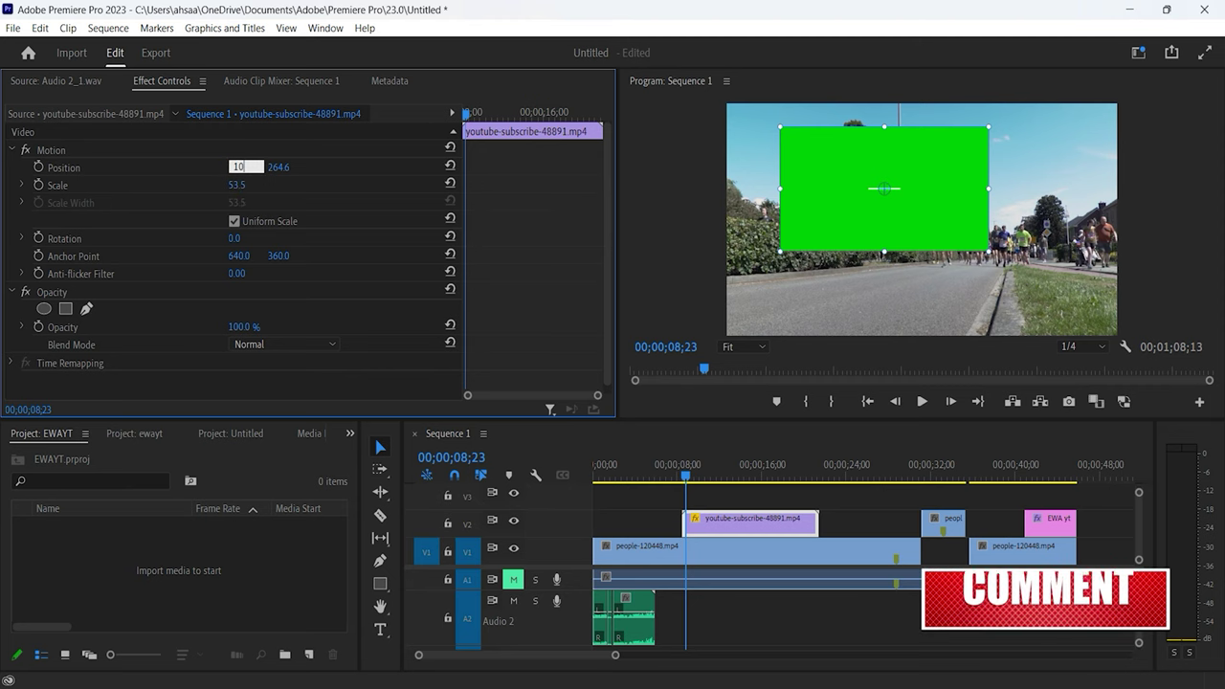
key("Return")
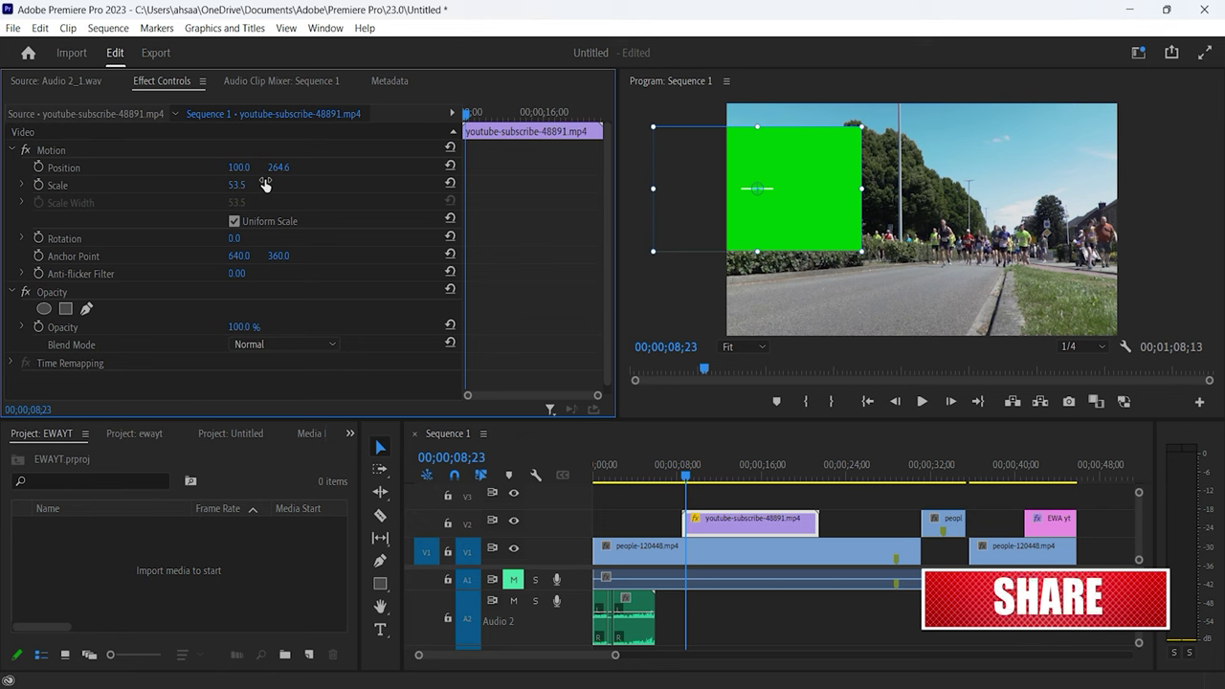
Step: Set Scale to 93.5, shrink it to 33.5, and move the clip toward the frame centre
left_click(237, 184)
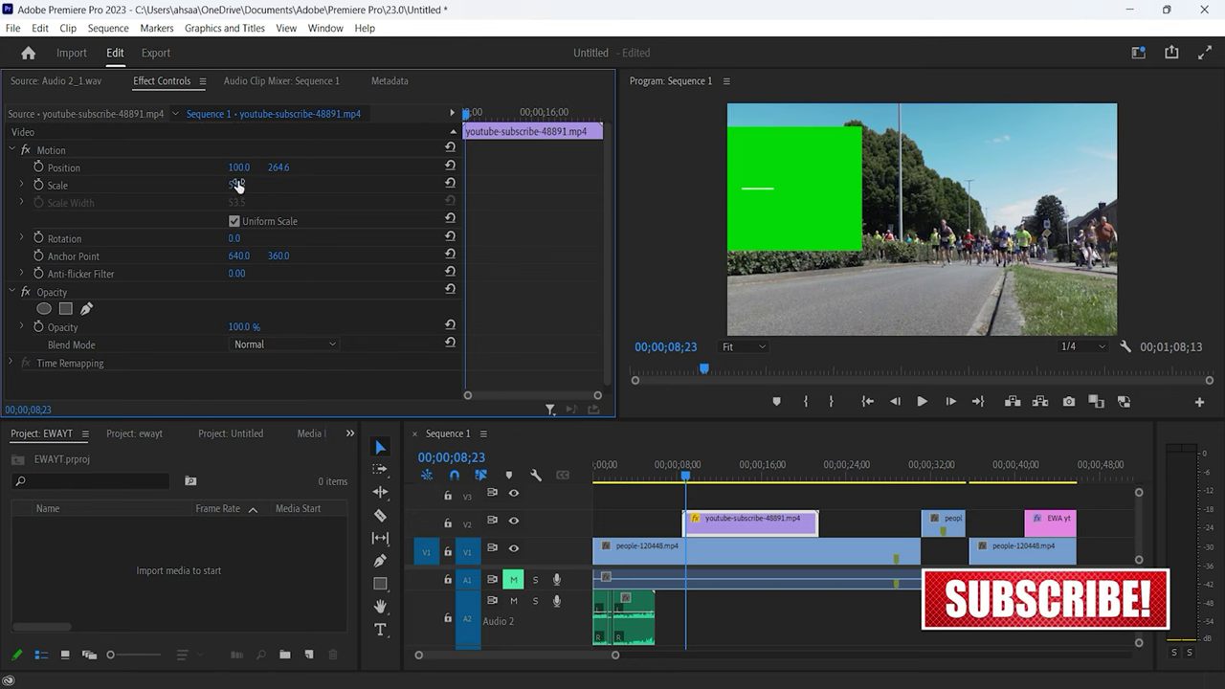
type("93.5")
key("Return")
mouse_move(238, 185)
left_mouse_down()
mouse_move(191, 185)
mouse_move(268, 186)
left_mouse_up()
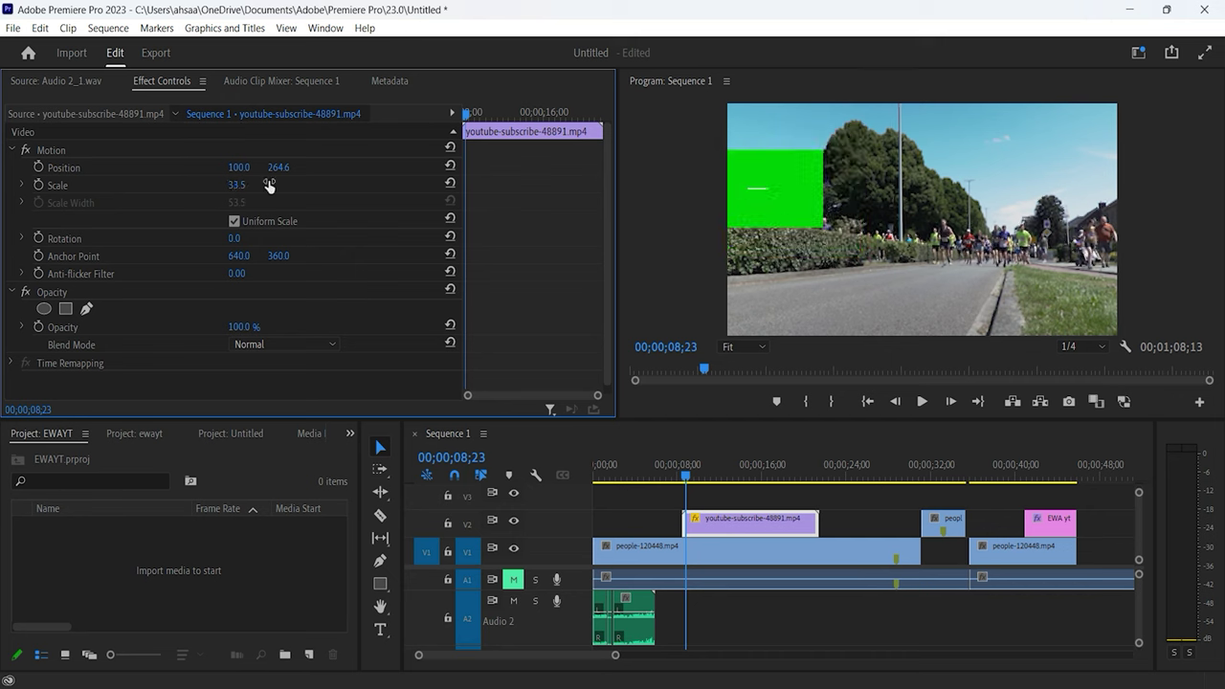
left_click(755, 192)
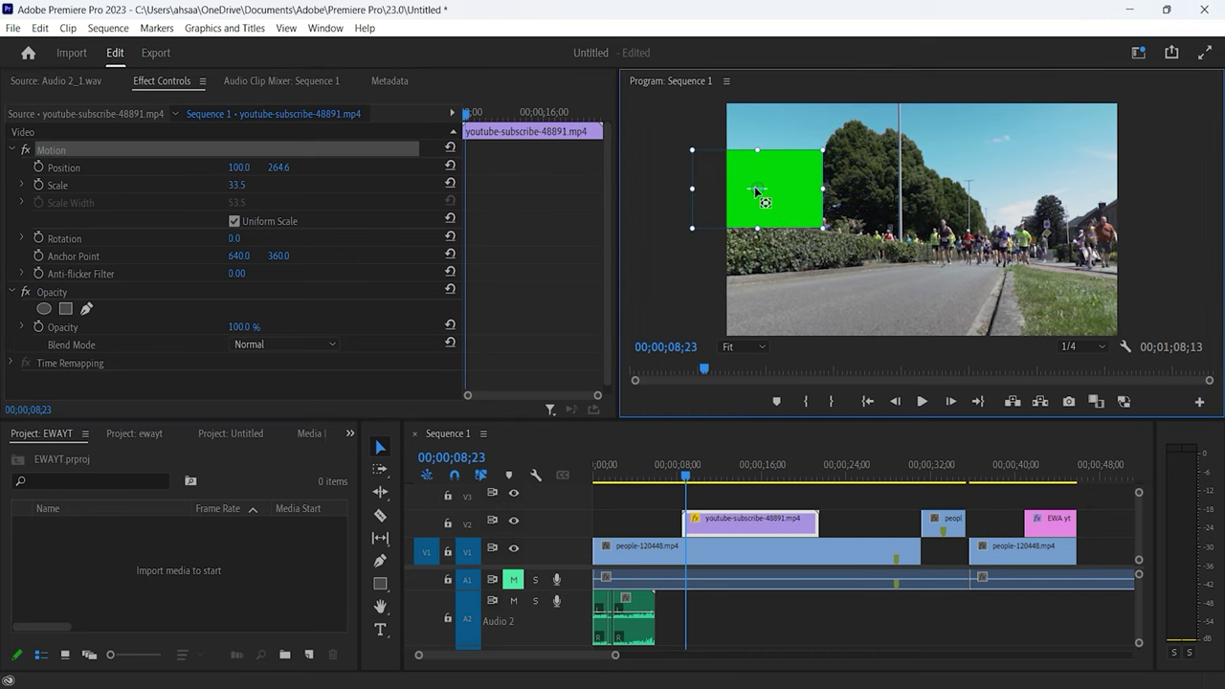
left_click_drag(778, 194, 887, 214)
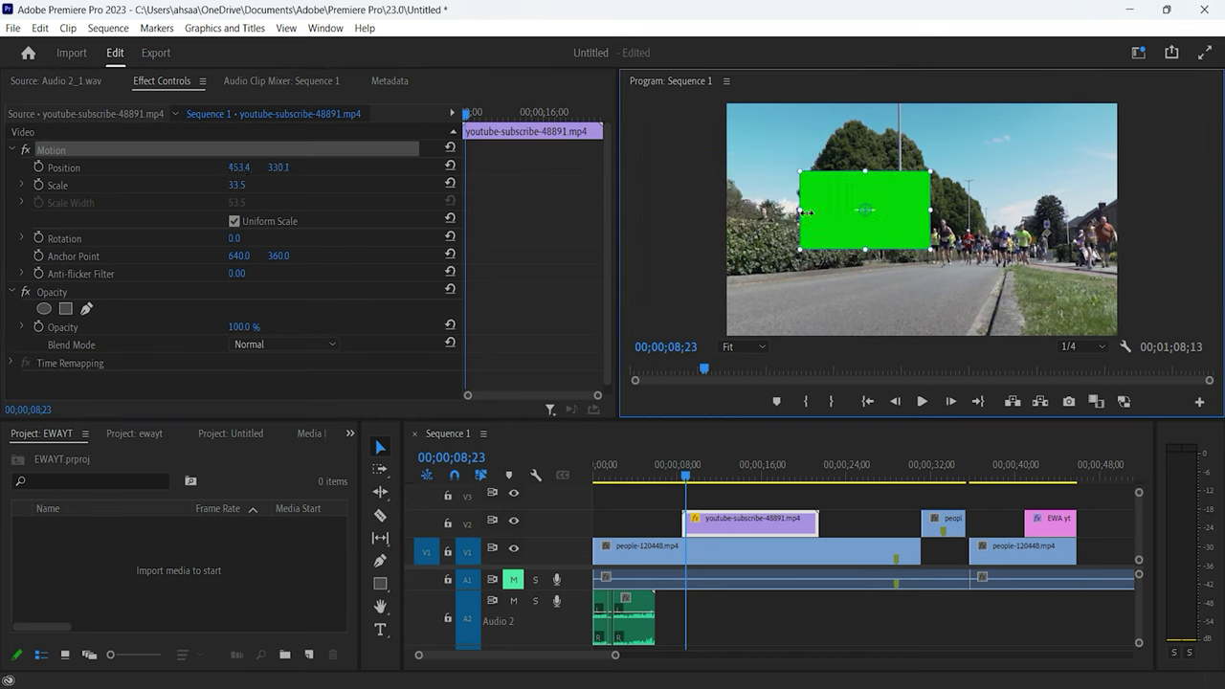
Step: Turn Uniform Scale off and back on for the subscribe clip
left_click(287, 209)
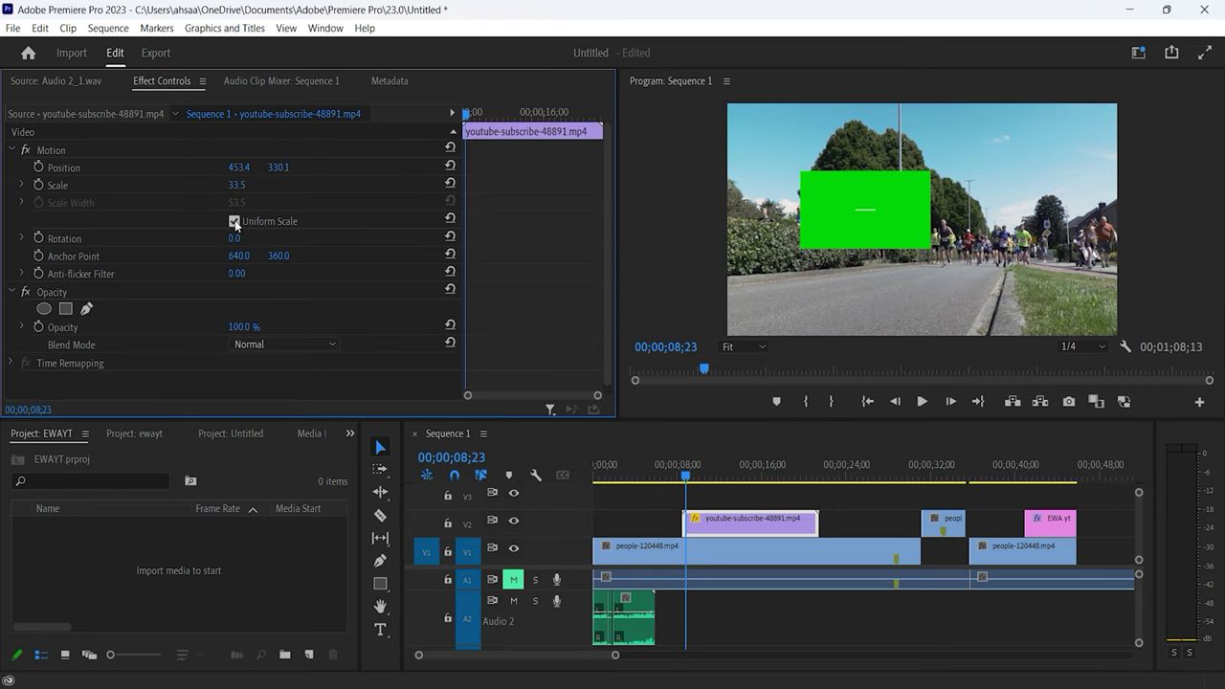
left_click(234, 221)
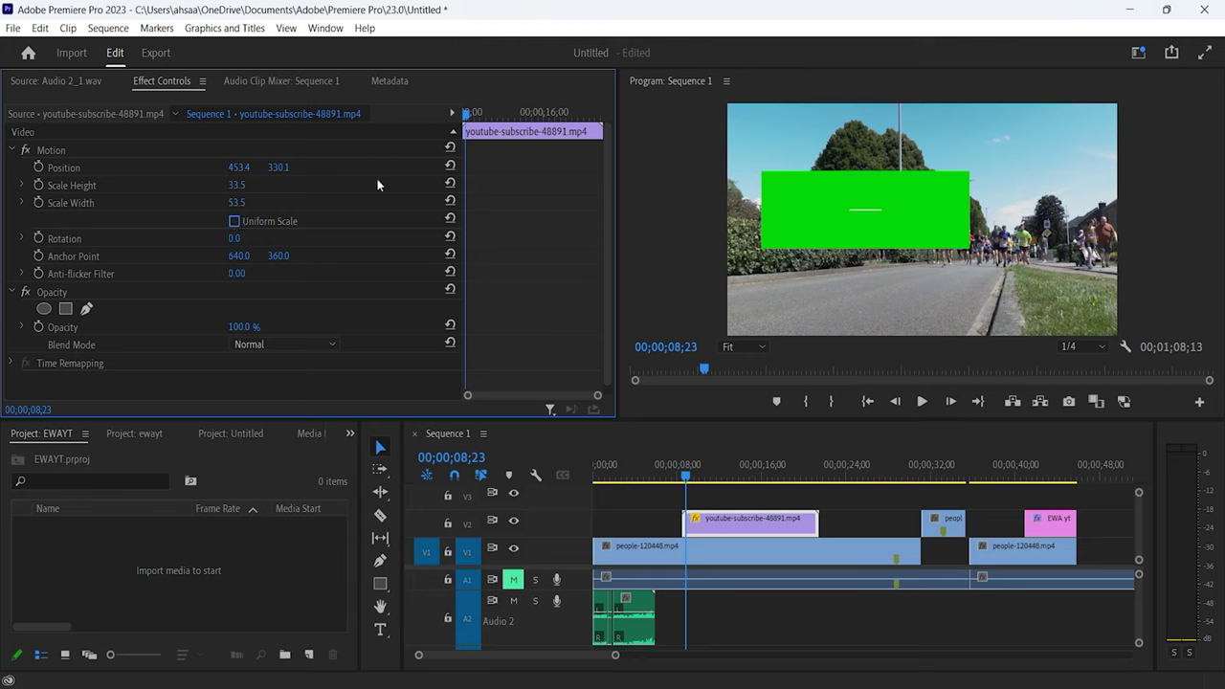
left_click(242, 221)
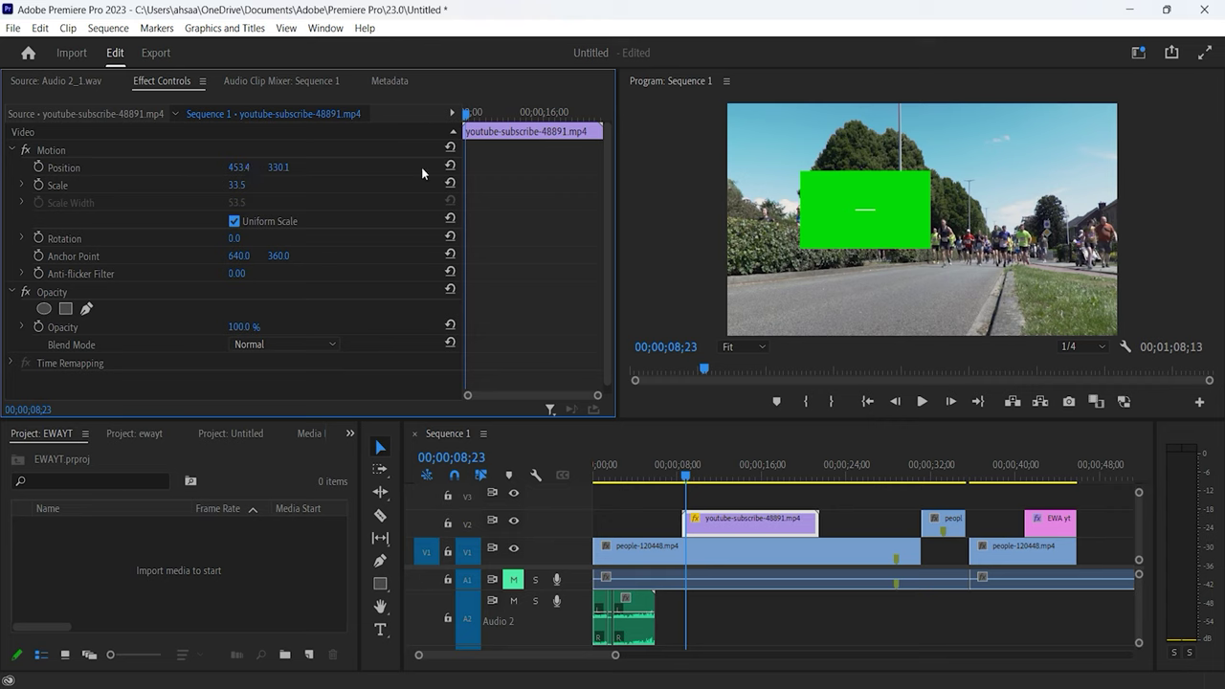
Step: Enlarge the green clip to scale 56.7, trying a wider stretch with Uniform Scale off, then relinking
left_click(839, 215)
left_click(837, 213)
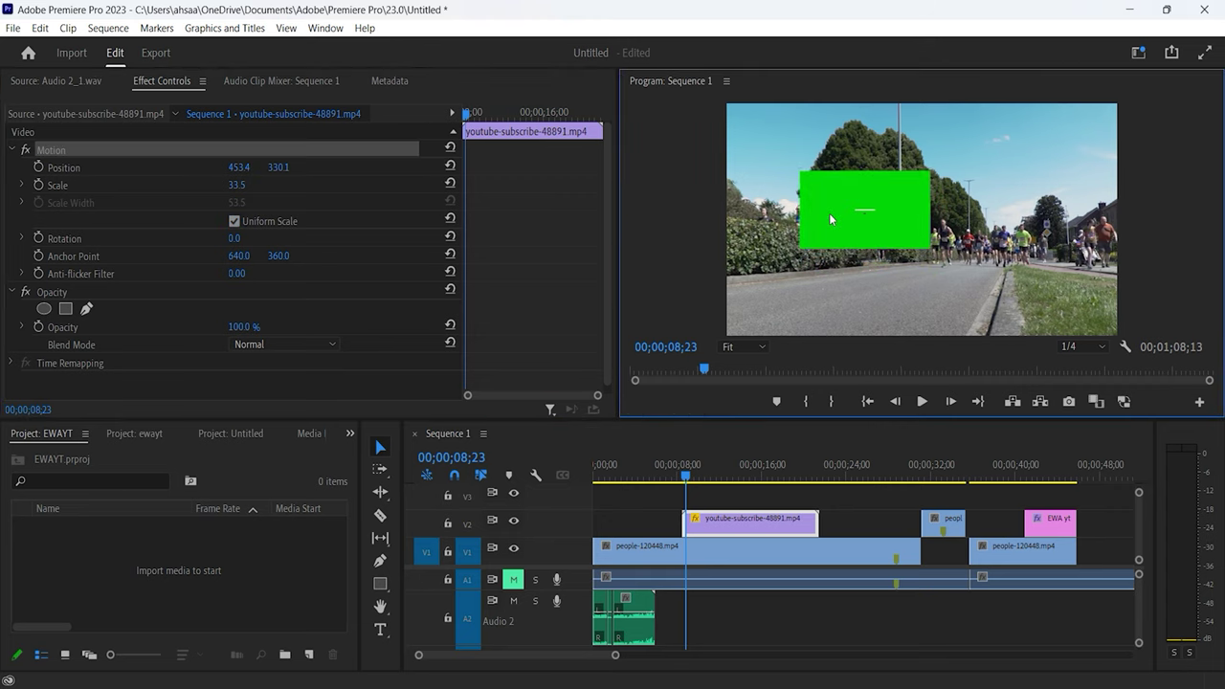
left_click_drag(802, 246, 755, 275)
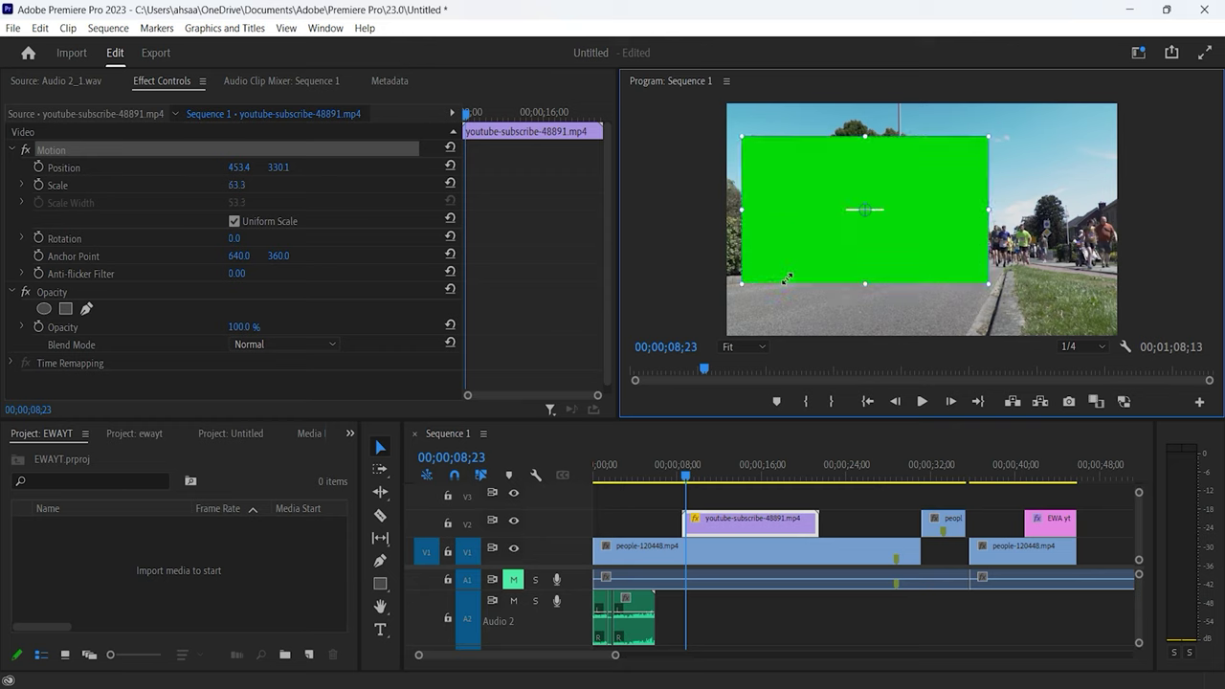
left_click(234, 221)
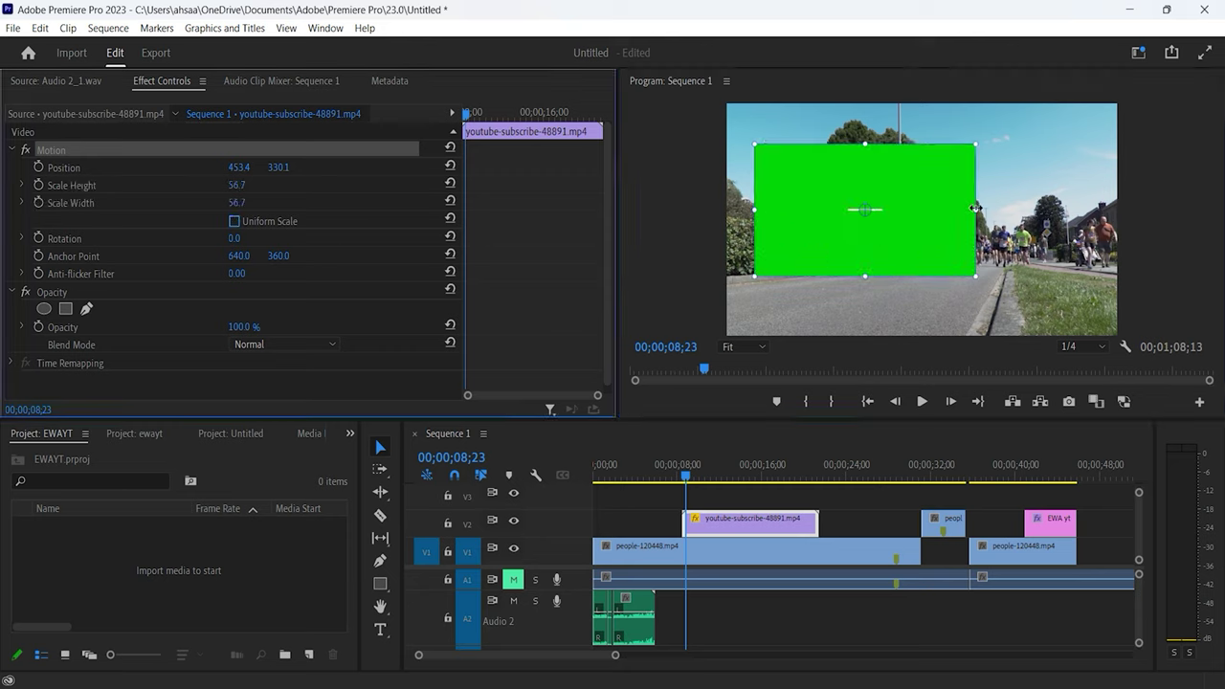
mouse_move(975, 209)
left_mouse_down()
mouse_move(1059, 210)
mouse_move(945, 277)
left_mouse_up()
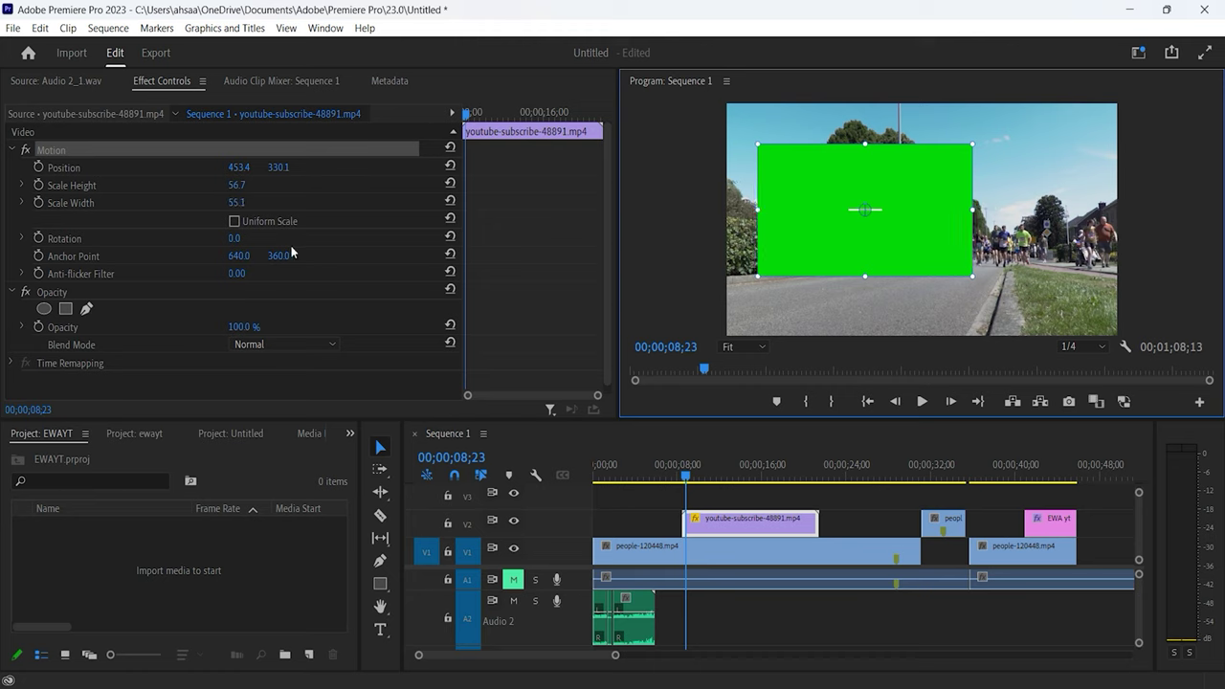
left_click(234, 221)
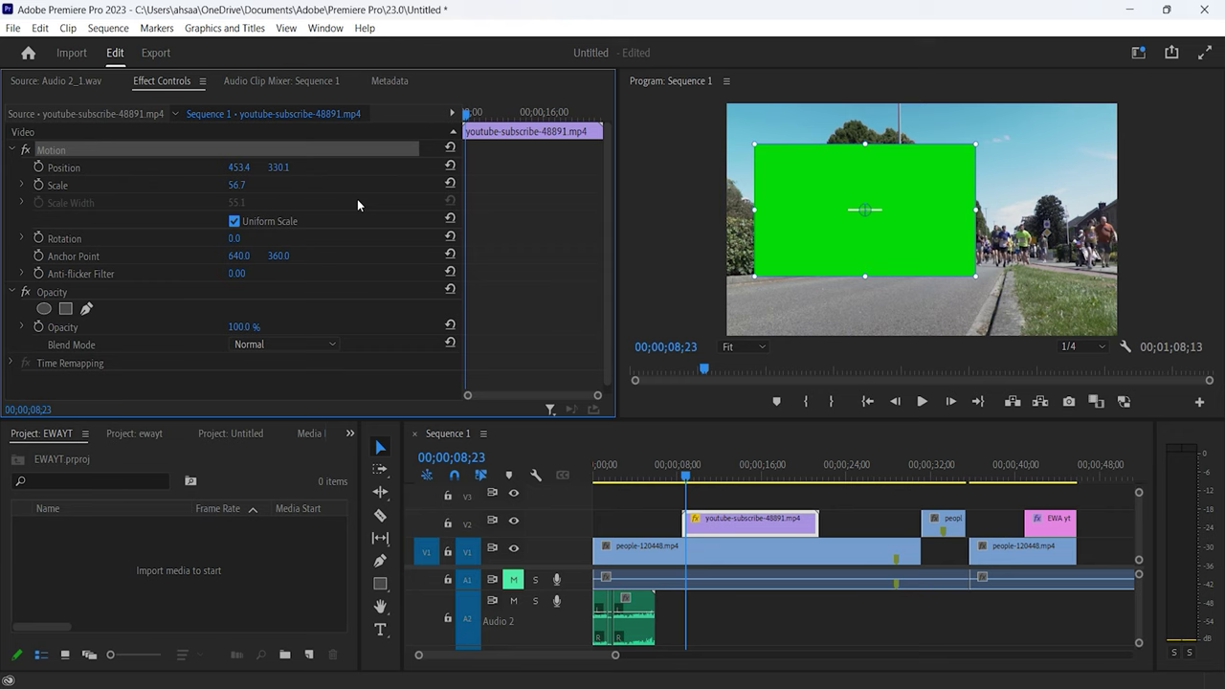
Step: Experiment with the clip's Rotation, entering 22° then dragging it to -53°
left_click(240, 239)
type("22")
key("Return")
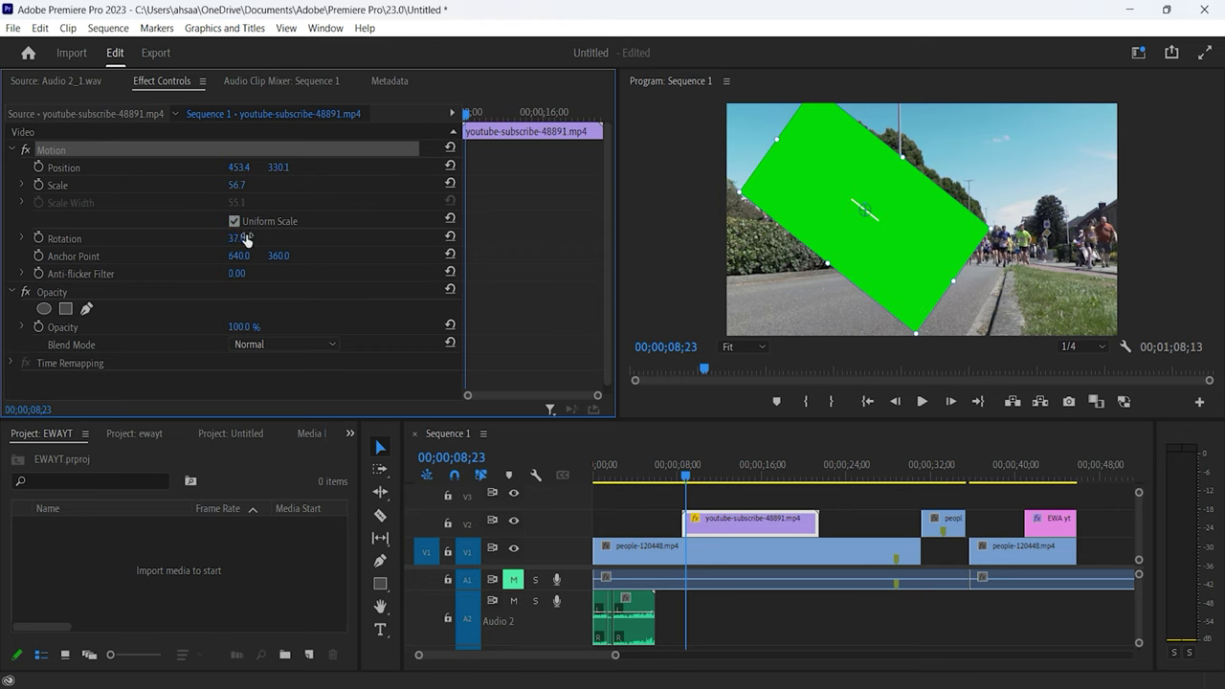
left_click_drag(238, 238, 275, 271)
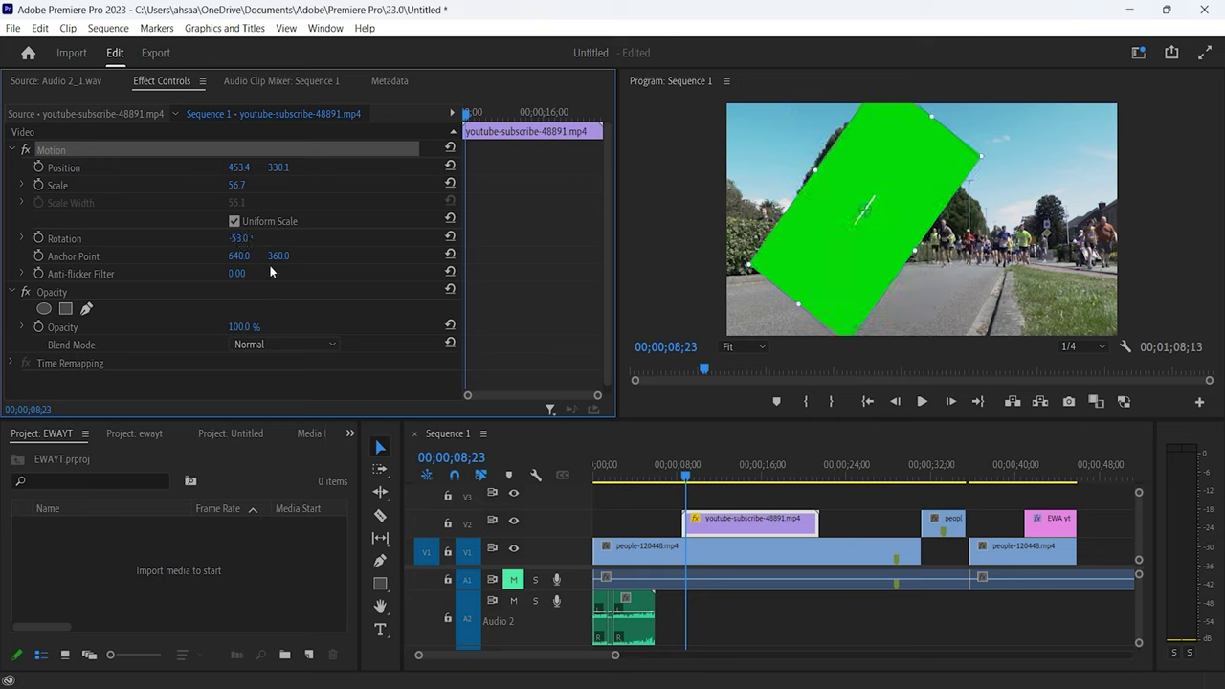
Step: Set the subscribe clip's Opacity to 50%
left_click(259, 326)
left_click(299, 332)
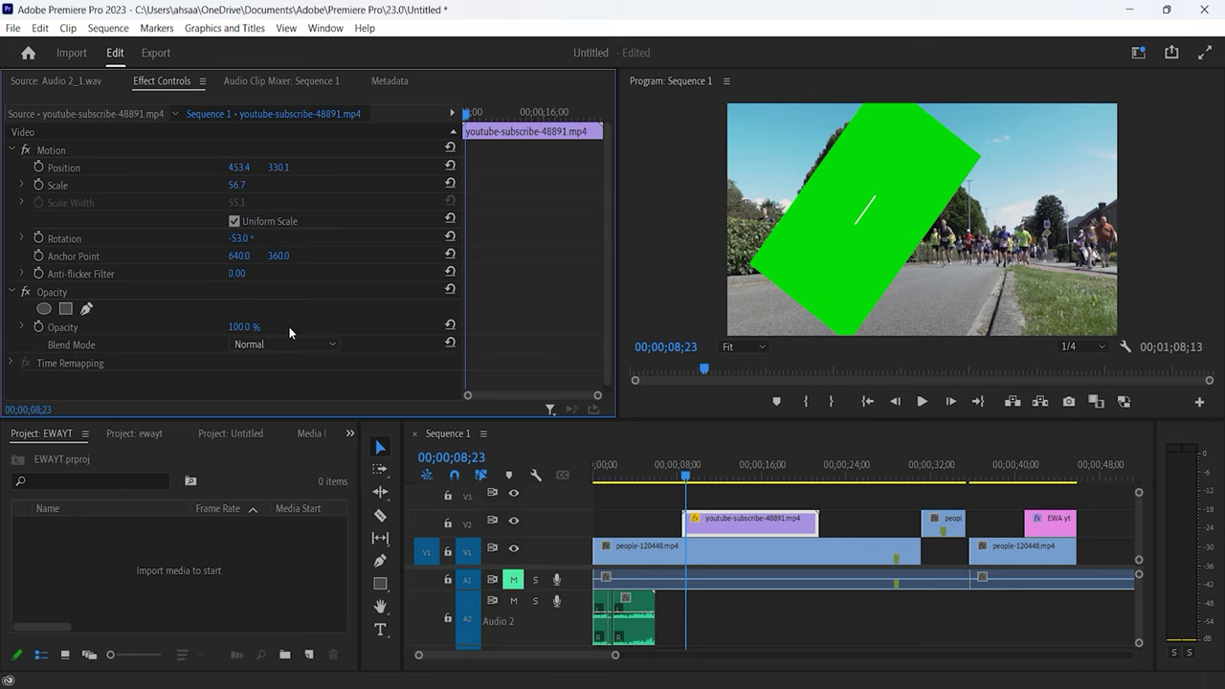
left_click(252, 326)
type("50")
key("Return")
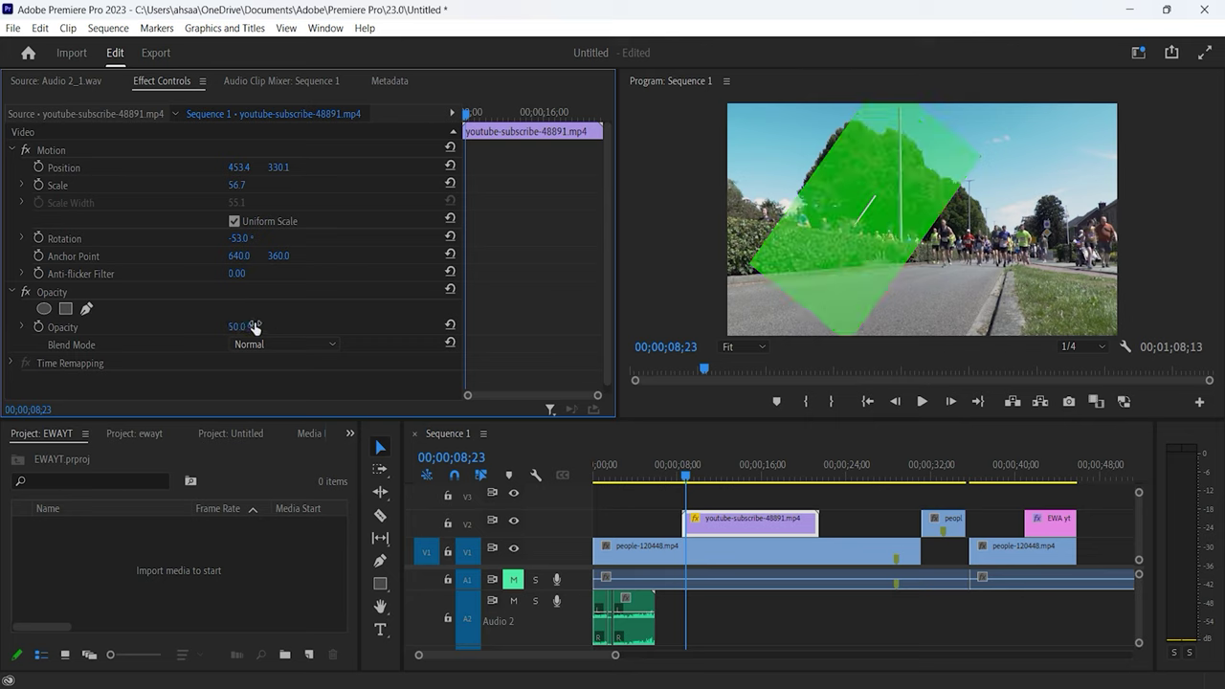
left_click(861, 260)
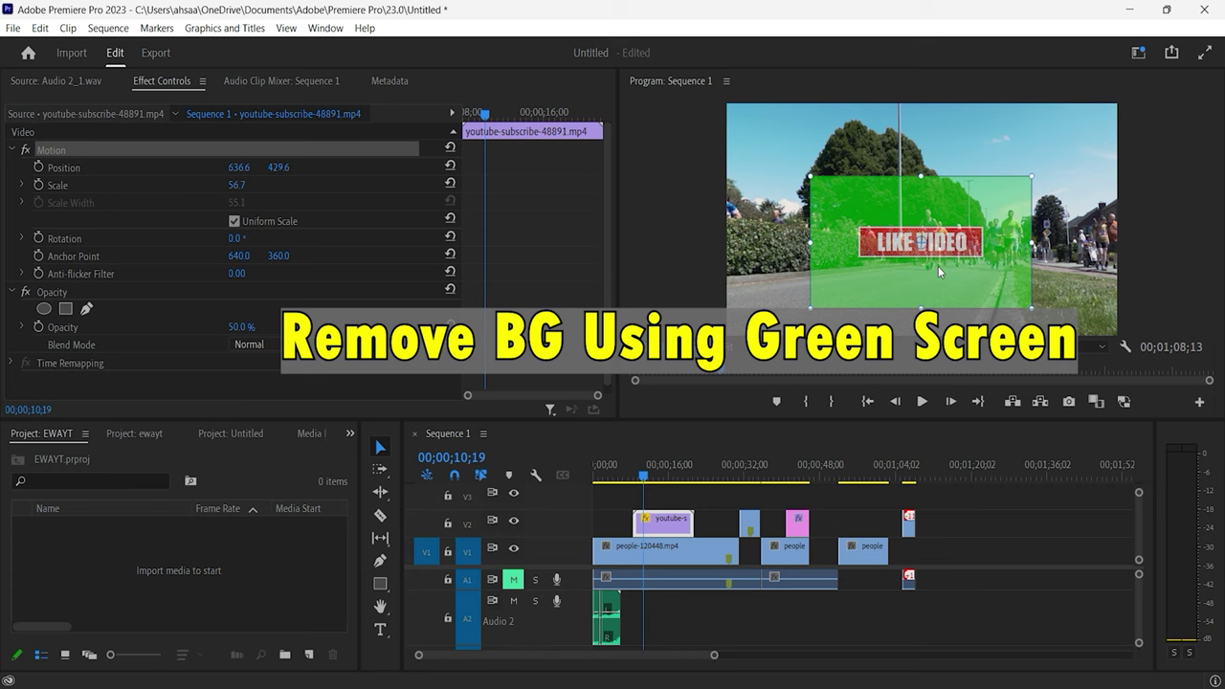
Step: Bring up the Effects panel from the hidden-panels list beside the Project tab
left_click(349, 433)
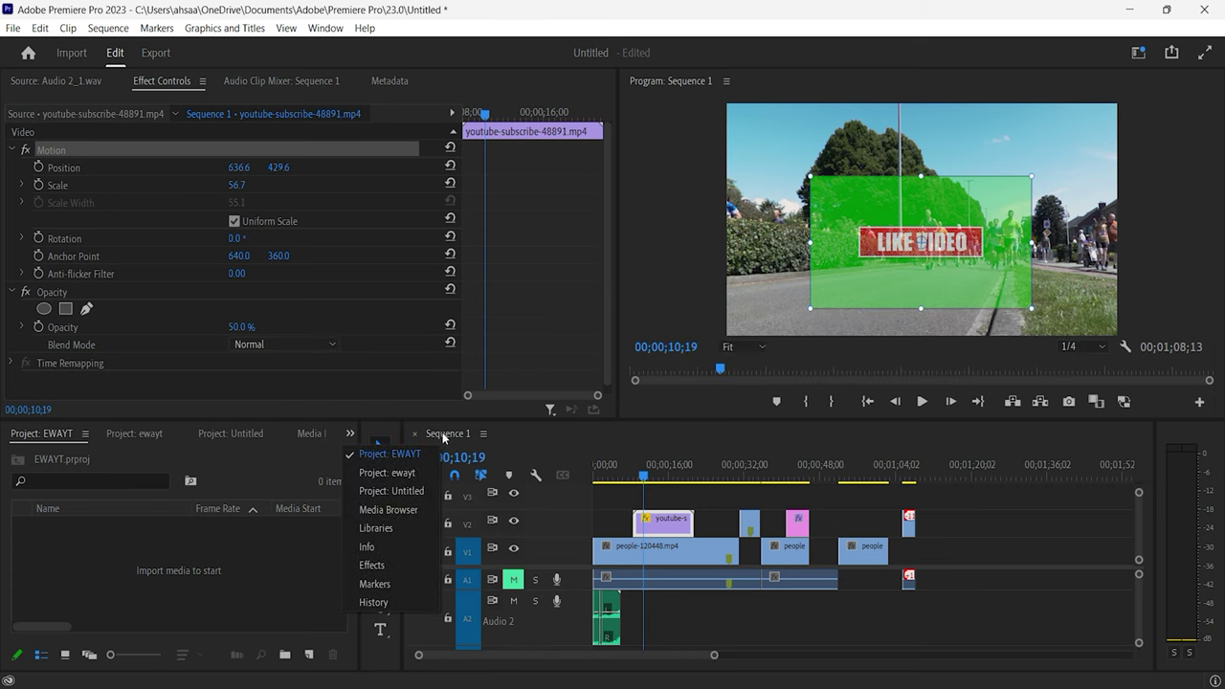
left_click(391, 571)
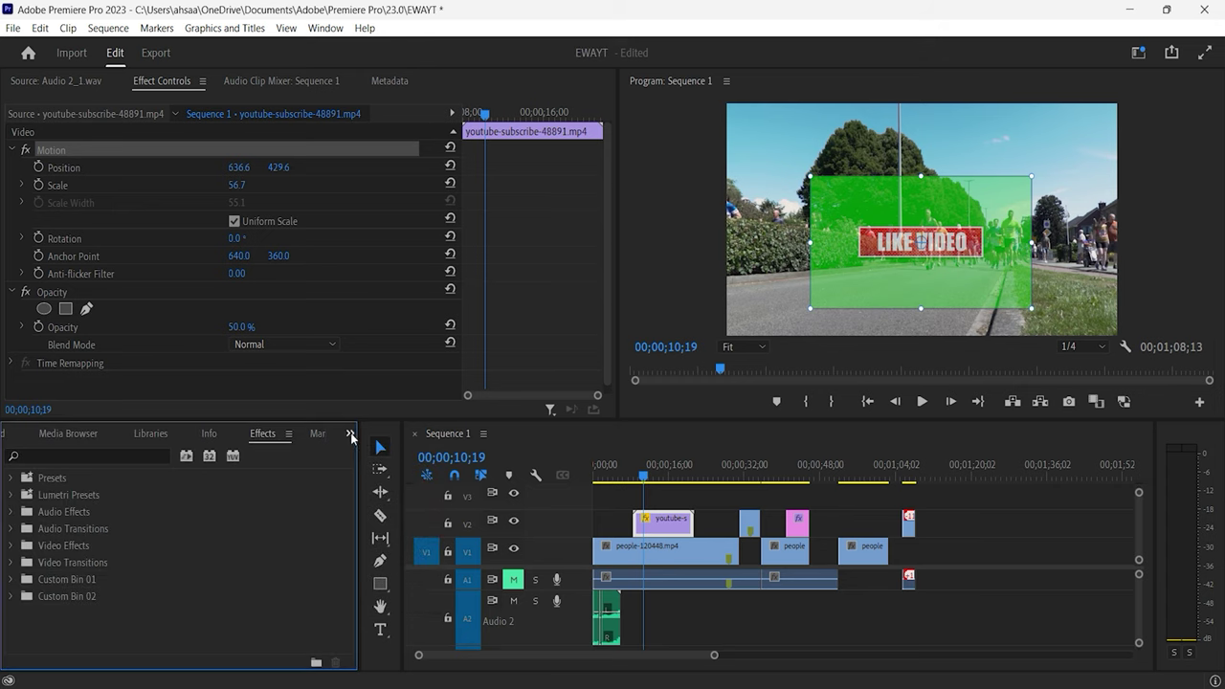
left_click(350, 435)
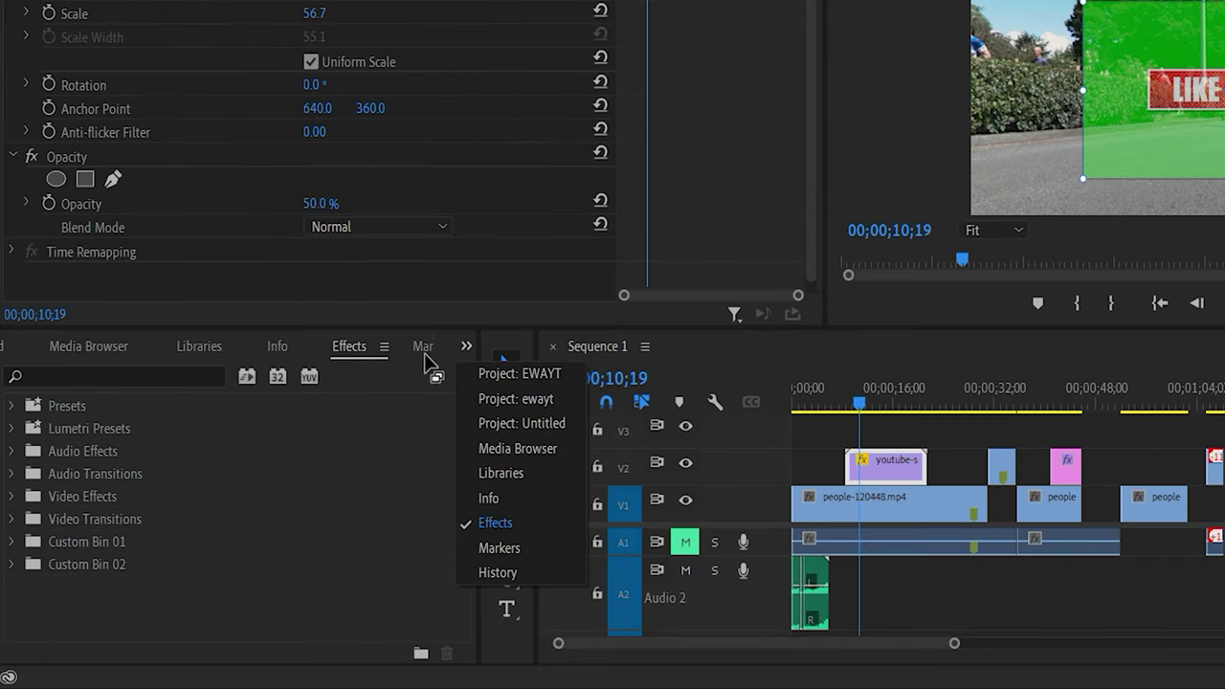
left_click(505, 518)
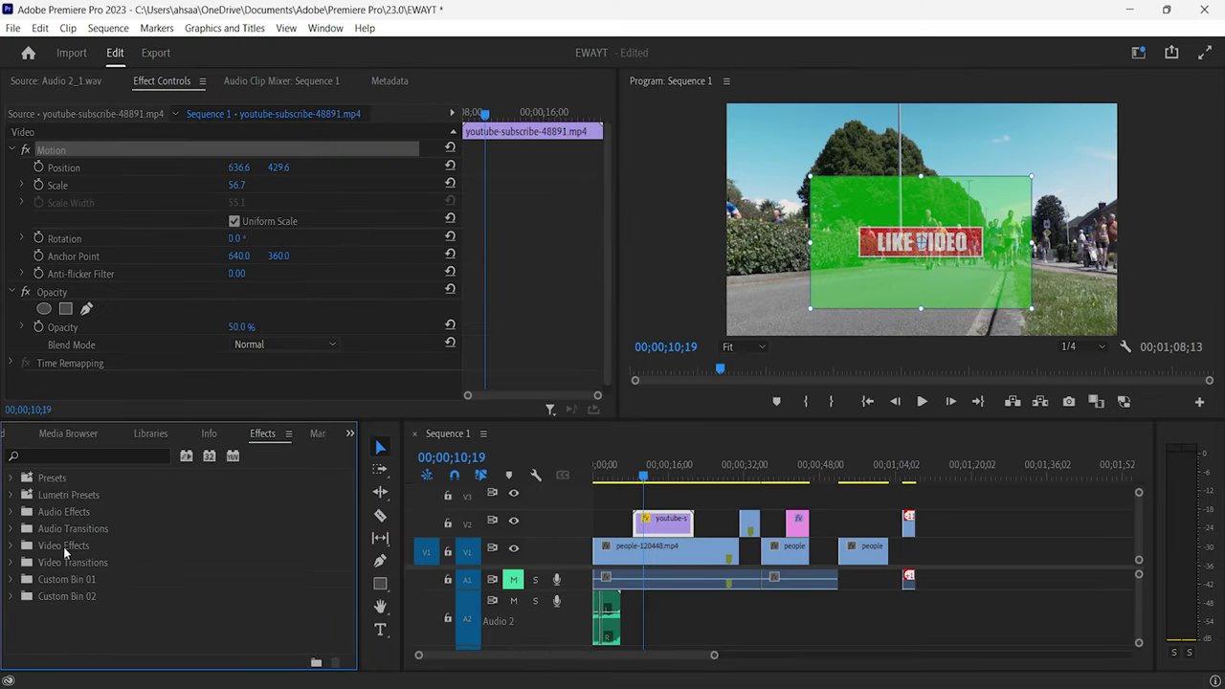
Step: Expand Video Effects > Keying in the Effects panel to reveal Ultra Key
double_click(64, 545)
scroll(161, 579, "down", 1)
scroll(161, 579, "down", 1)
scroll(161, 579, "down", 1)
scroll(161, 579, "down", 1)
scroll(156, 576, "down", 1)
double_click(137, 612)
scroll(150, 601, "down", 1)
scroll(149, 600, "down", 1)
scroll(149, 601, "down", 2)
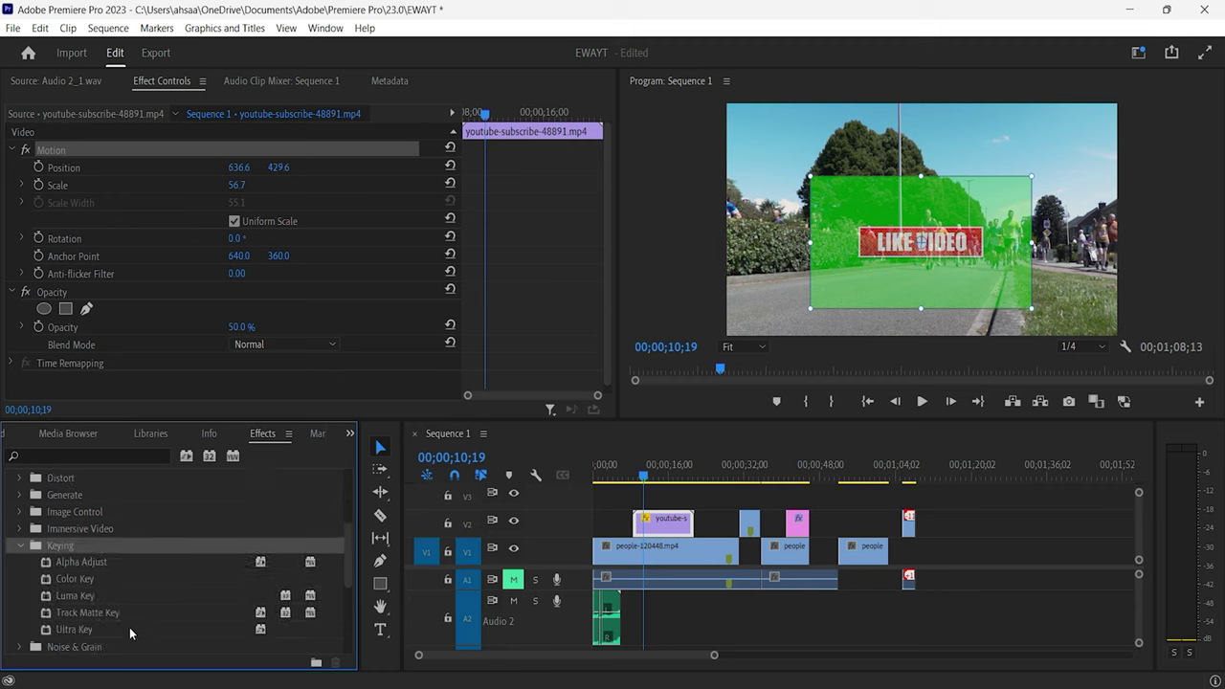
Step: Drag Ultra Key onto the youtube-subscribe clip on V2 and select that clip
left_click_drag(129, 627, 513, 581)
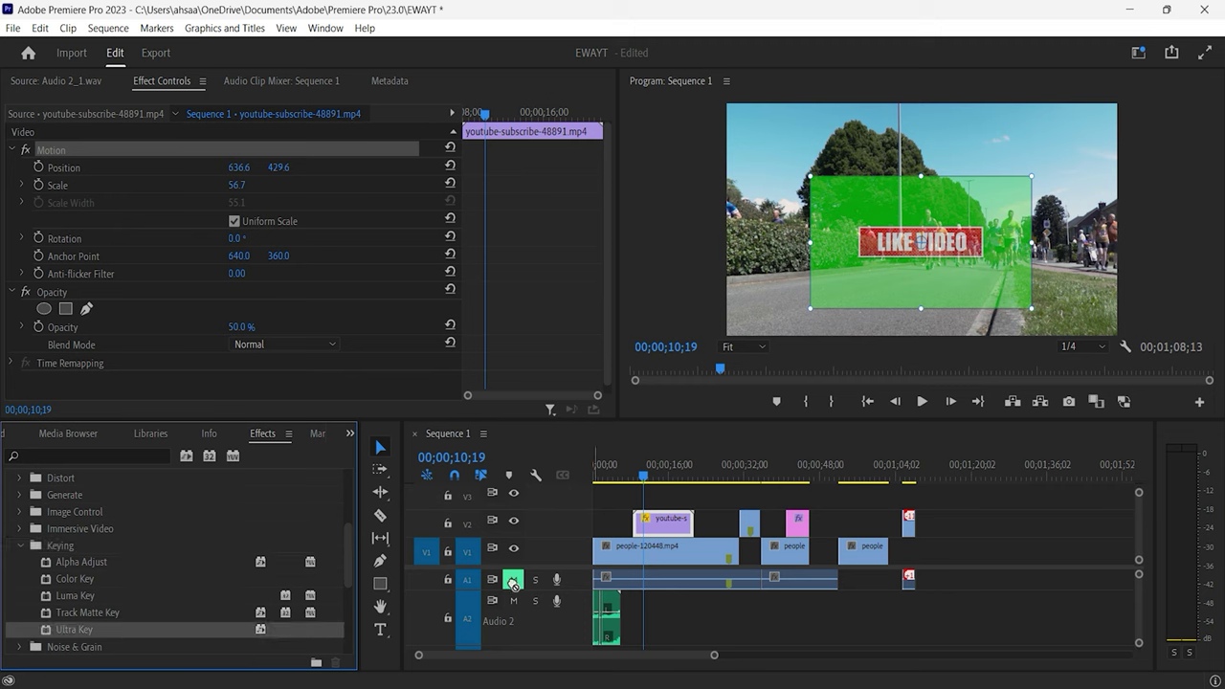
left_click_drag(513, 582, 650, 527)
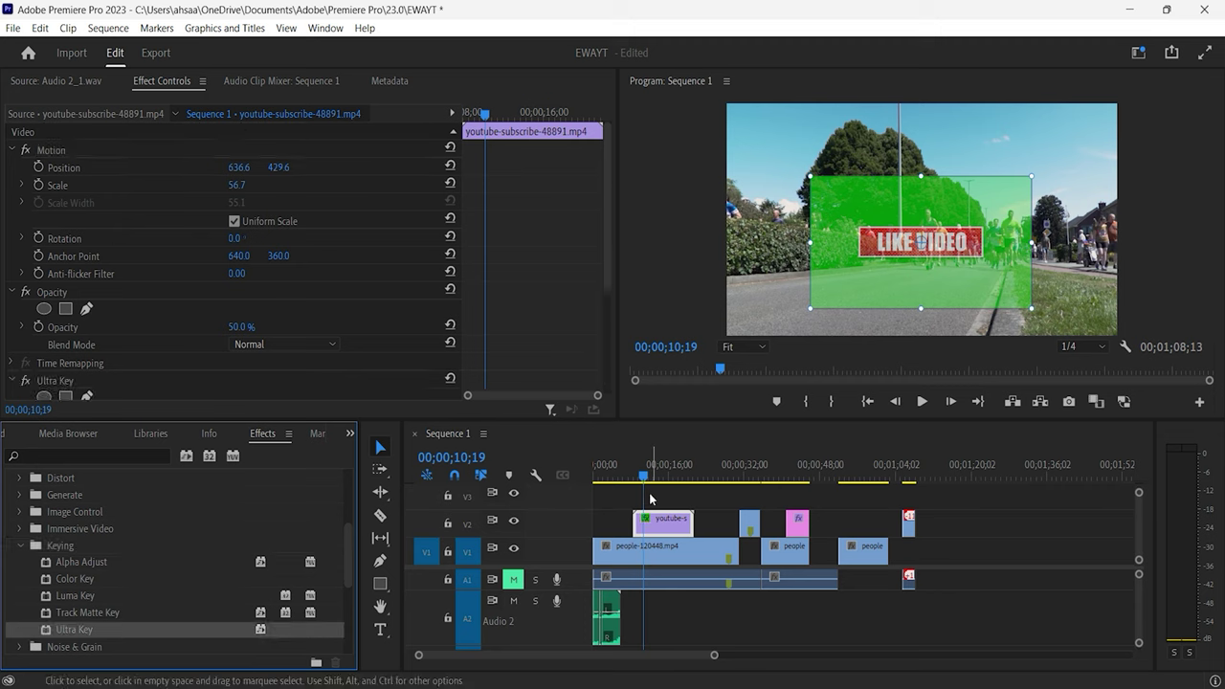
left_click_drag(644, 475, 637, 480)
left_click(676, 519)
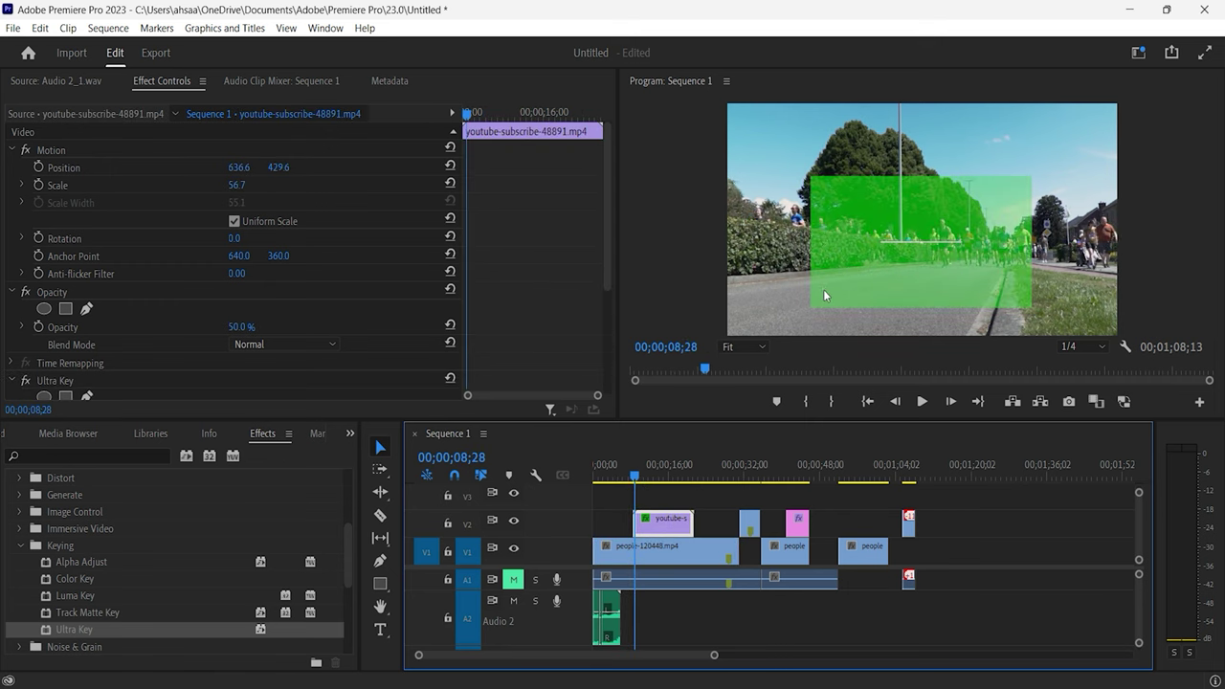
Step: Sample the green screen as Ultra Key's Key Color and set Setting to Aggressive
scroll(225, 323, "down", 3)
scroll(225, 323, "down", 2)
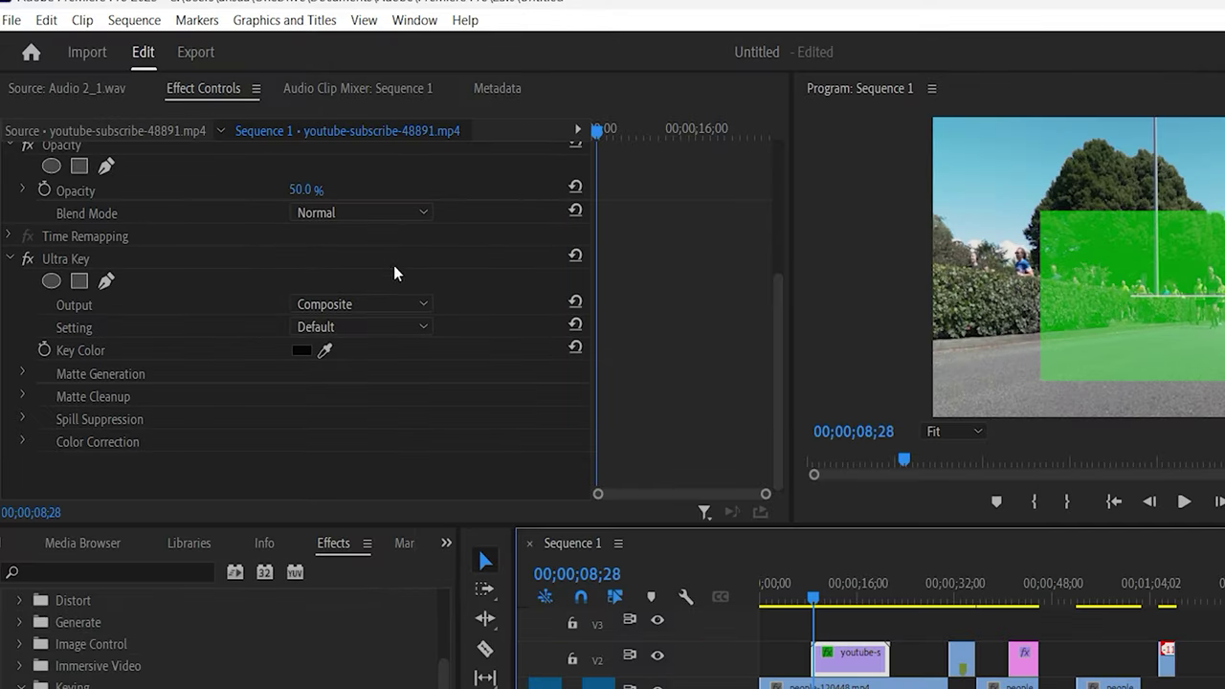
left_click(634, 303)
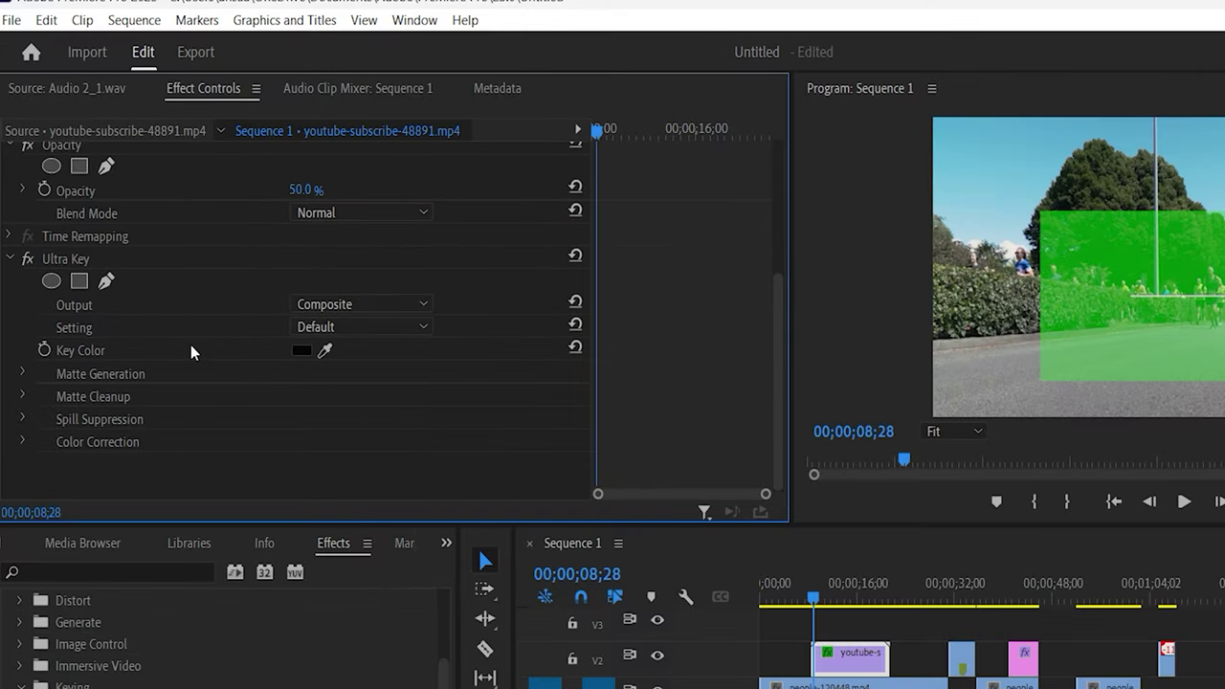
left_click(325, 352)
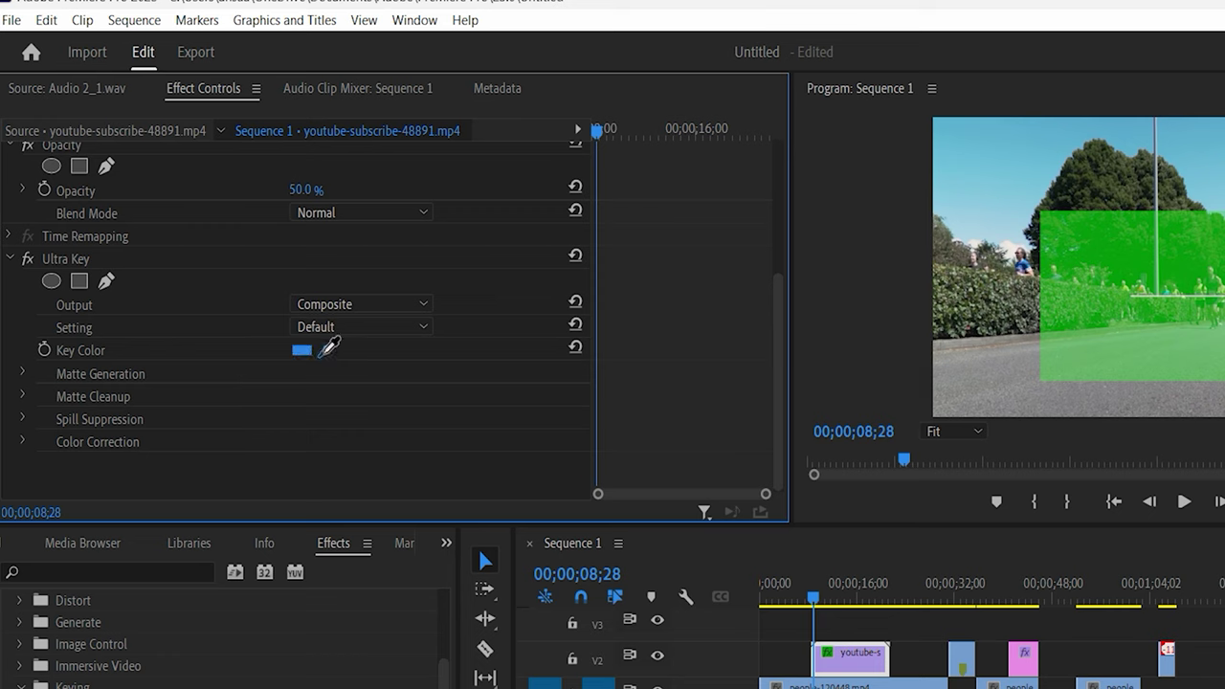
left_click(1078, 333)
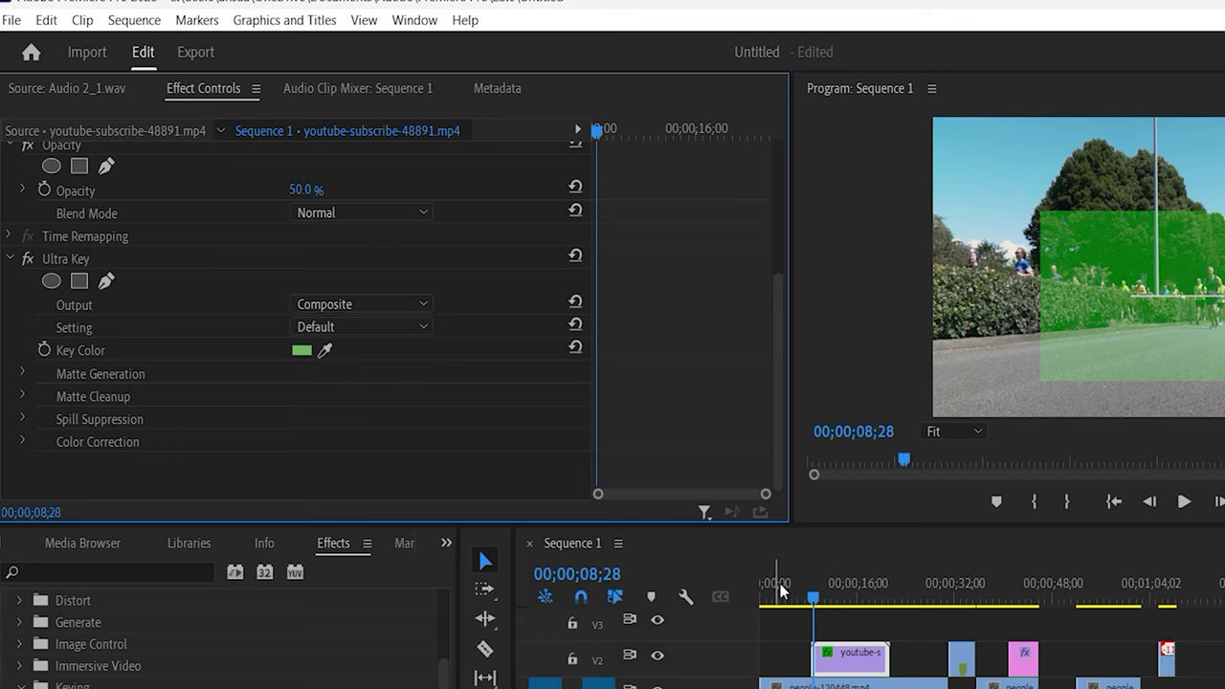
left_click_drag(812, 599, 820, 599)
left_click(298, 266)
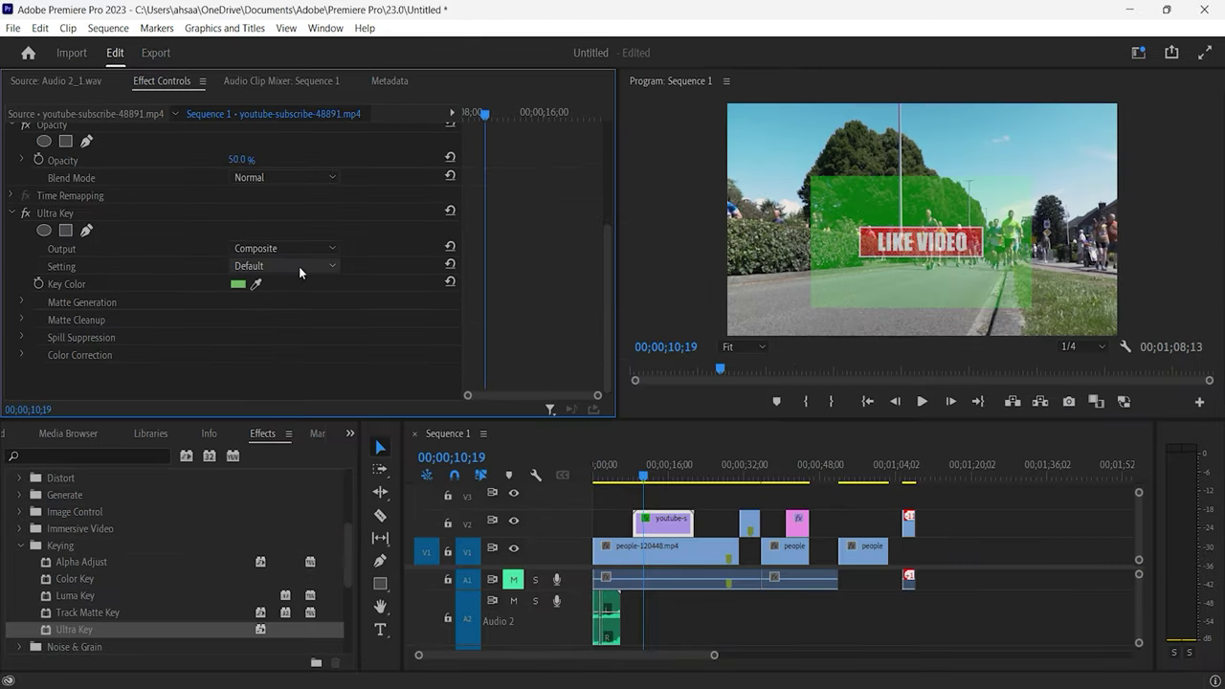
left_click(285, 320)
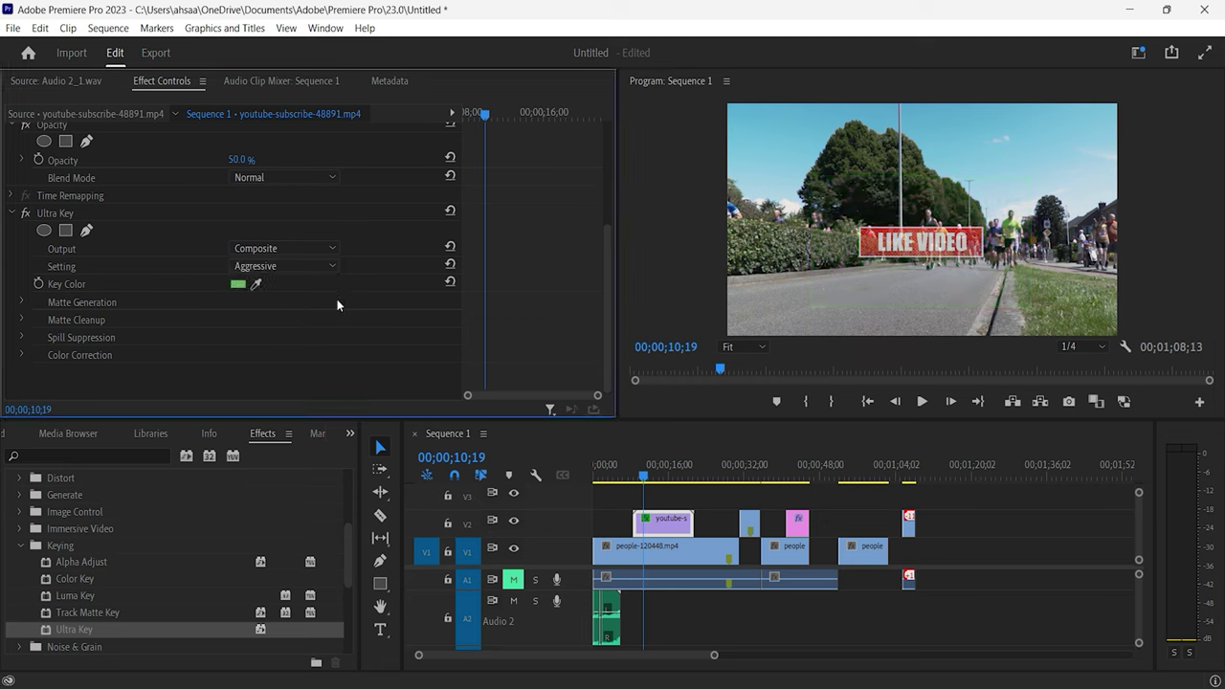
Step: Move the keyed LIKE VIDEO banner down and left over the runners
left_click_drag(645, 475, 657, 487)
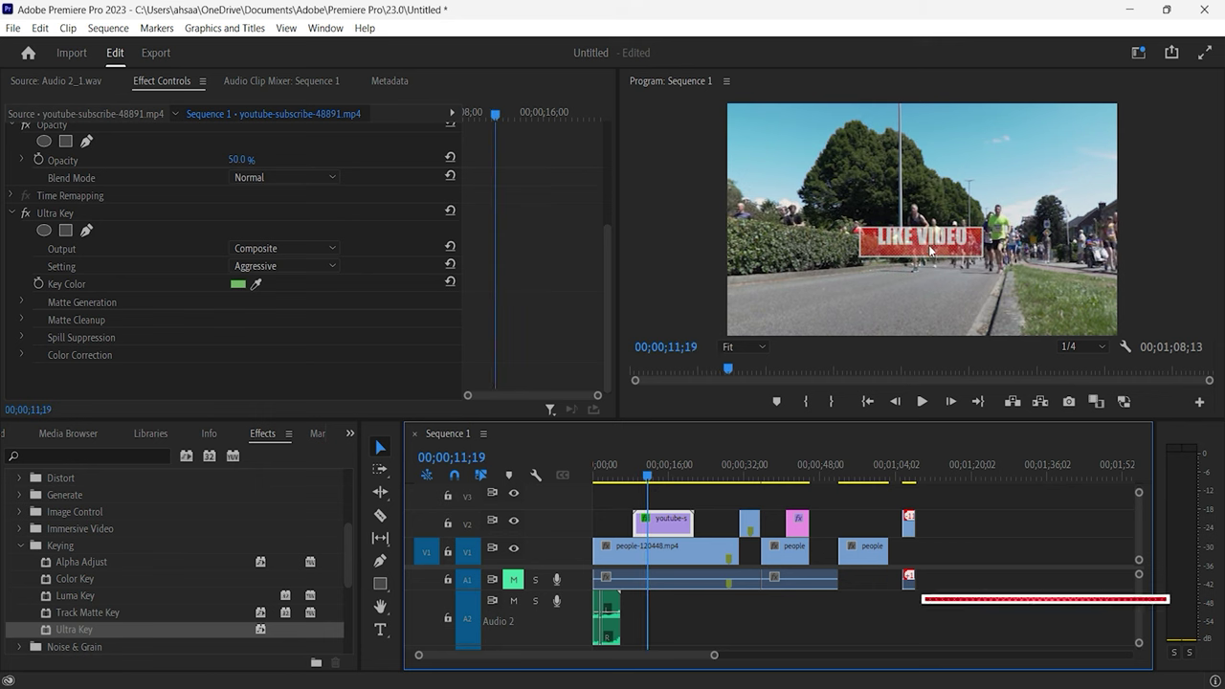
left_click(932, 251)
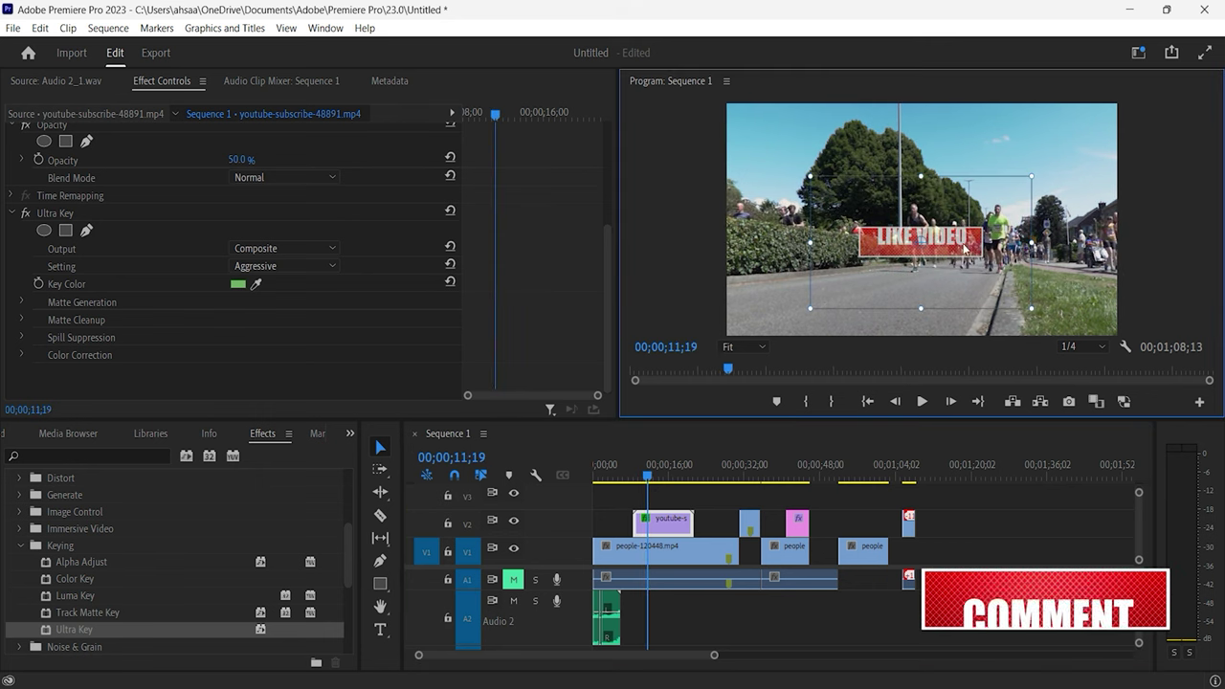
left_click_drag(996, 223, 911, 277)
Step: Return the playhead to 04;27 and maximize the Program monitor with the ` key
key("Up")
left_click(911, 278)
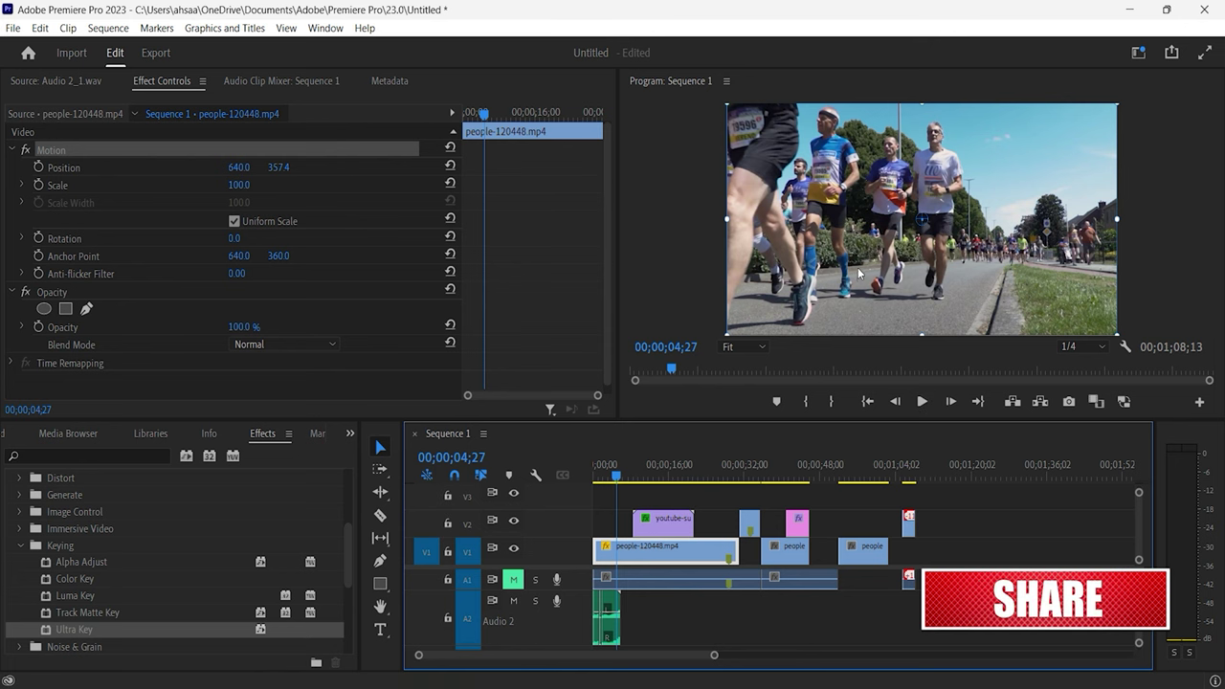
left_click(696, 269)
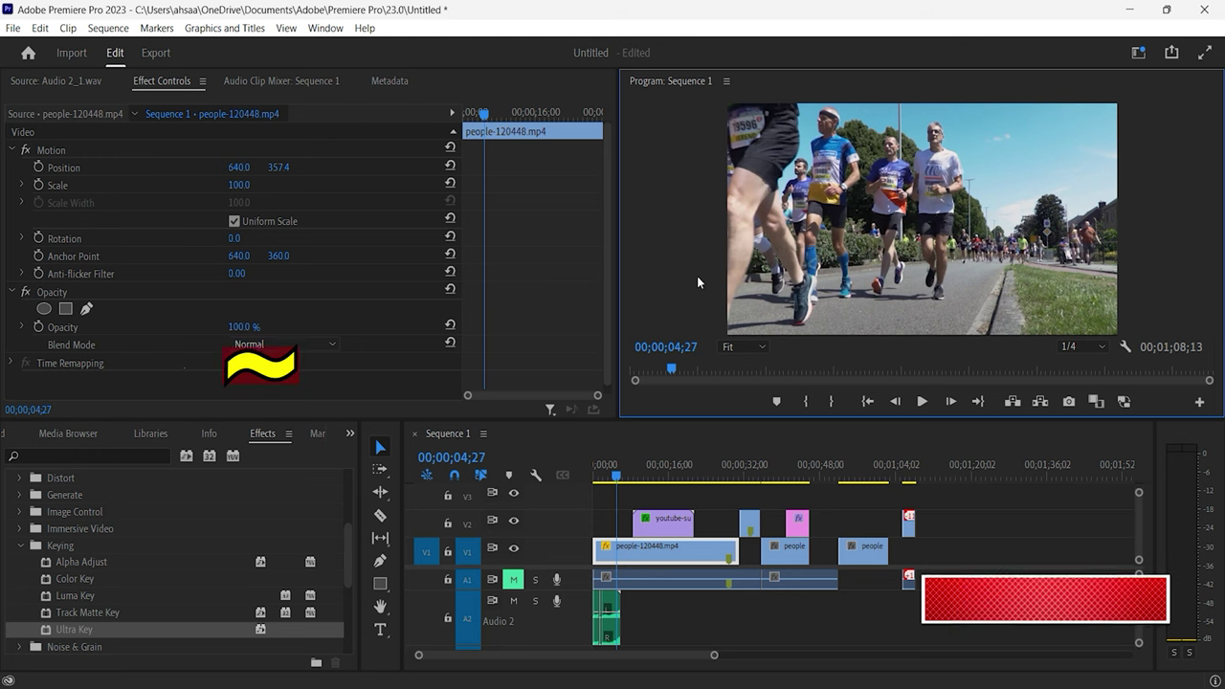
key("grave")
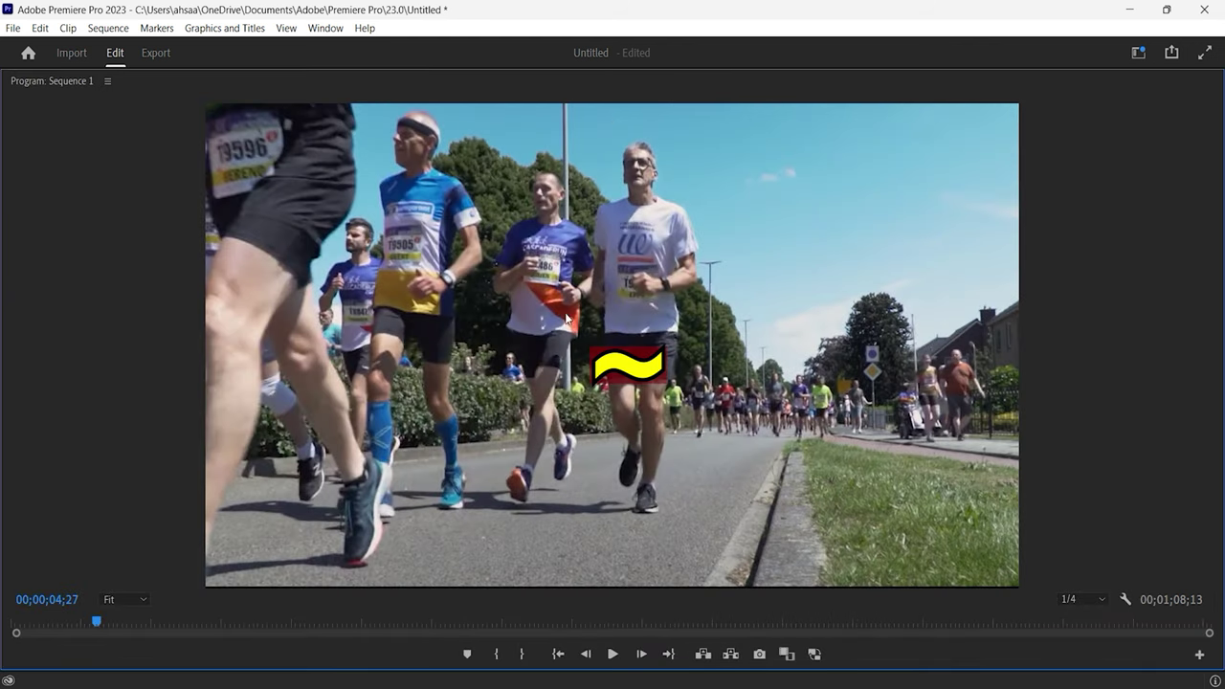
Step: Play the sequence from 04;27 through the LIKE VIDEO, COMMENT, SHARE and SUBSCRIBE banner, then restore the Editing layout
left_click(608, 657)
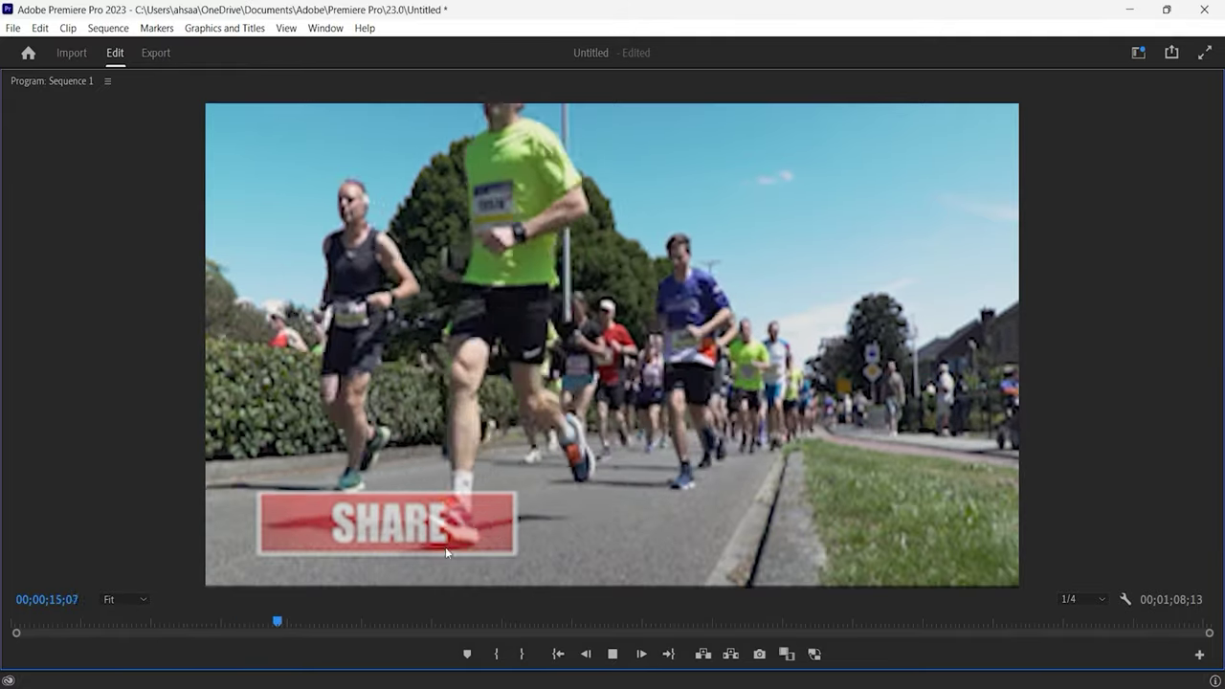
key("grave")
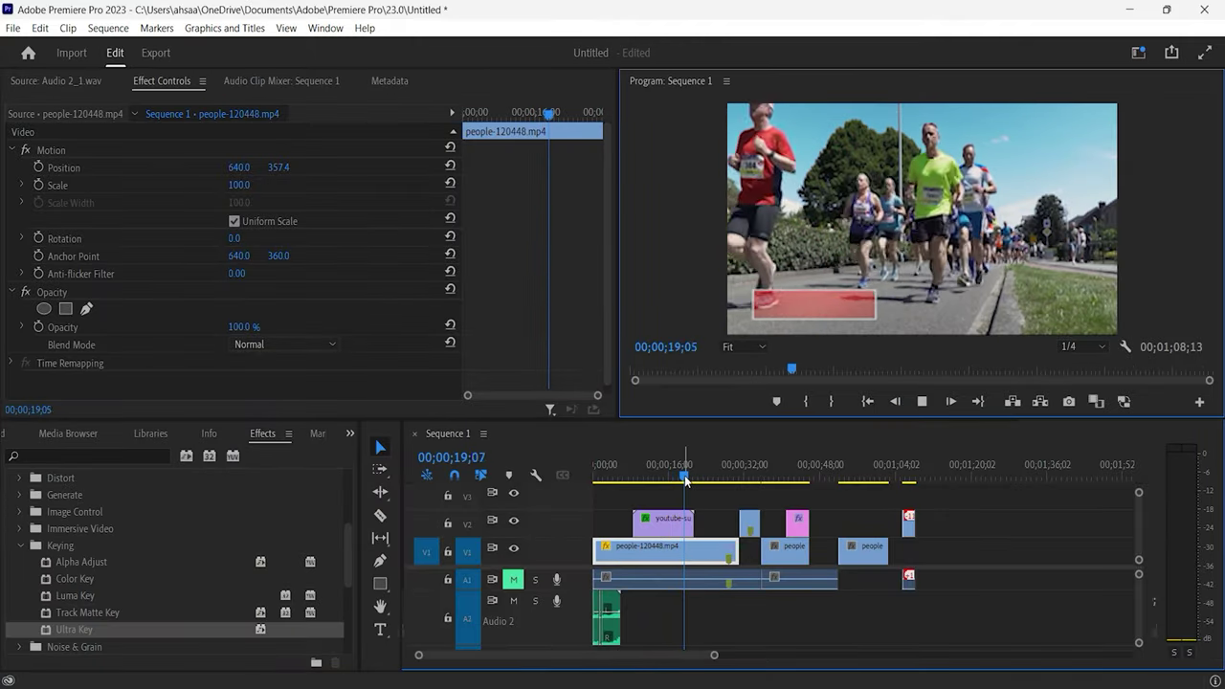
Step: Review the sequence by scrubbing and playing from about 29 to 42 seconds
left_click(718, 481)
left_click_drag(719, 480, 729, 487)
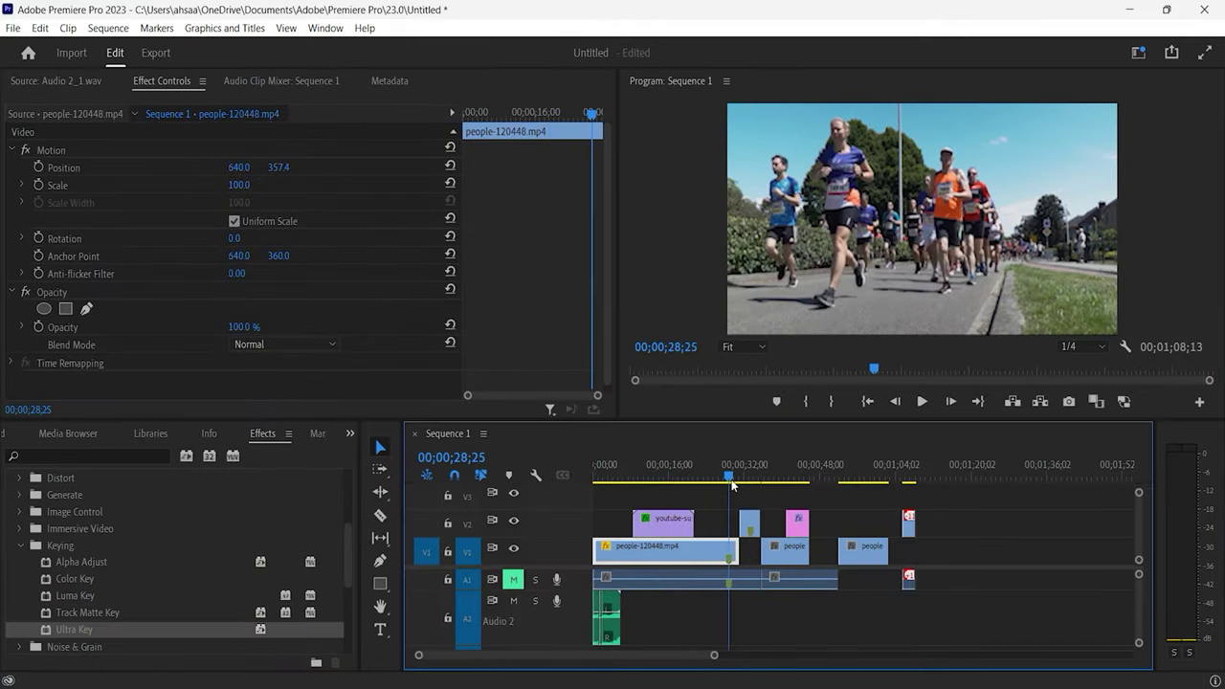
key("space")
left_click(748, 481)
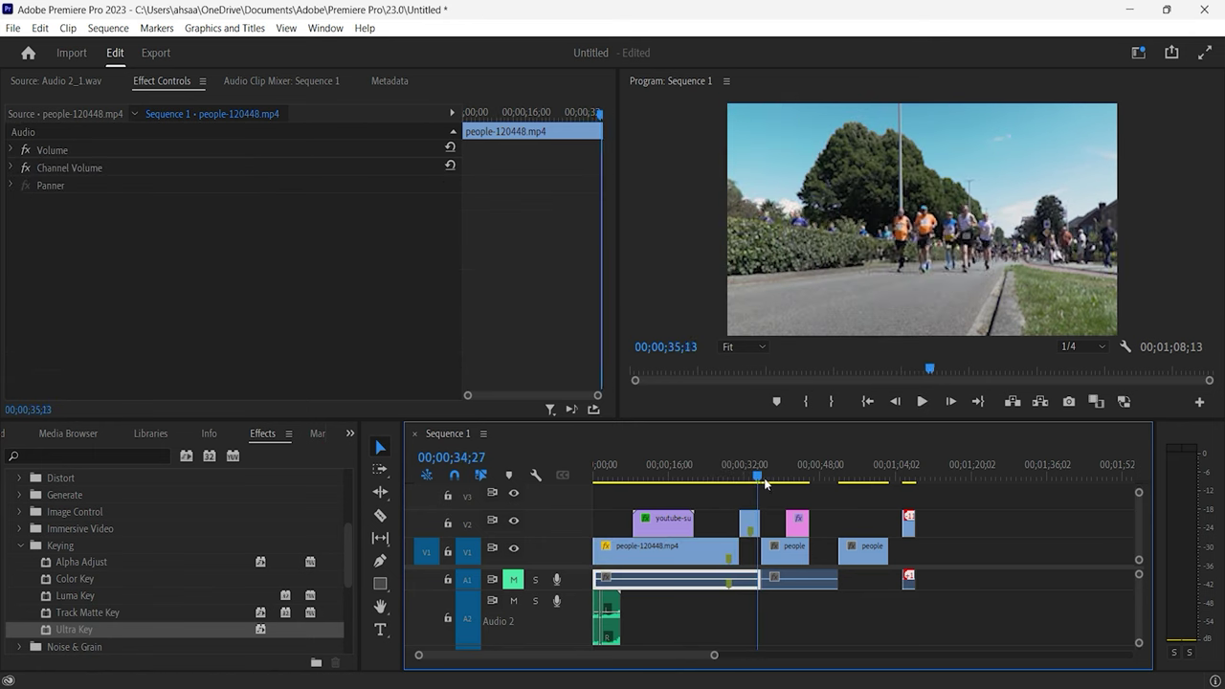
left_click(769, 480)
left_click(778, 484)
key("space")
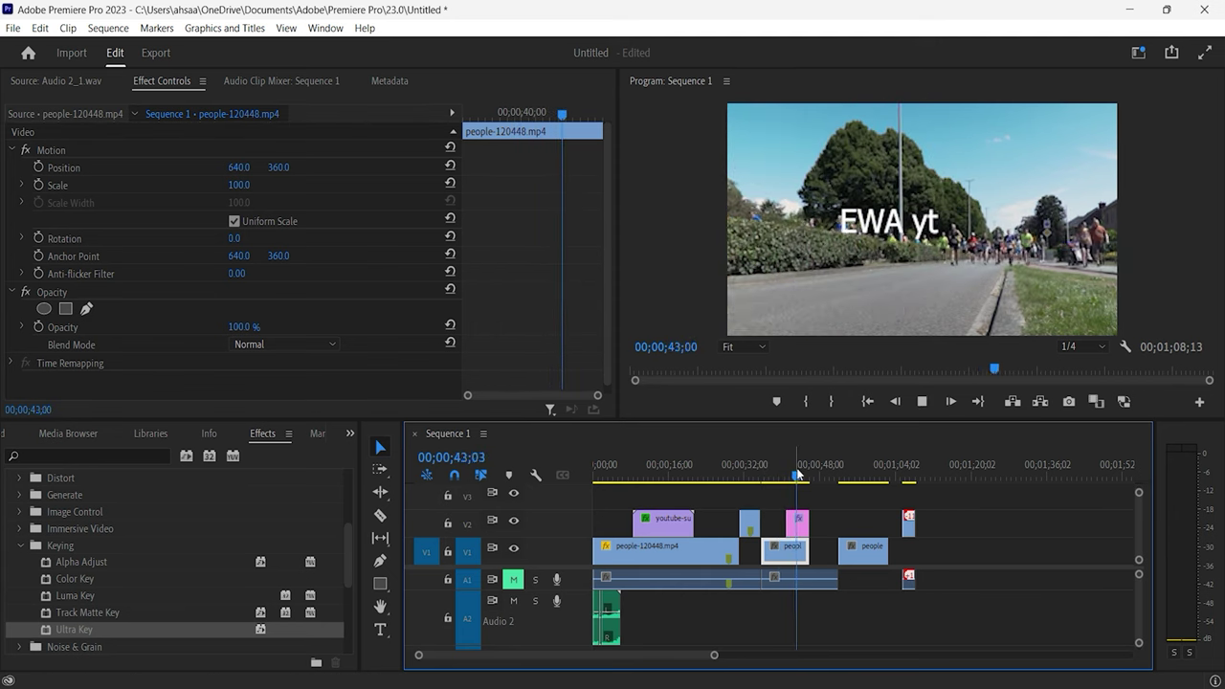
left_click(794, 466)
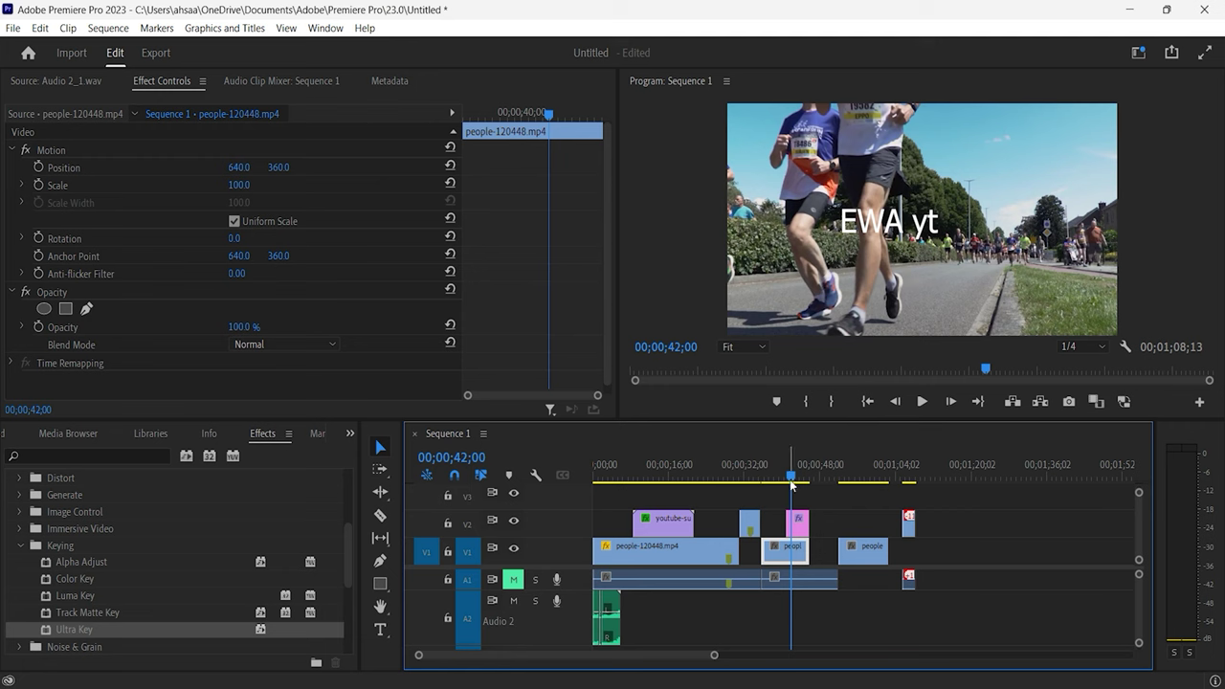
Step: Check the black gap at 46;22 and the A1 audio, then play from 49;08 to near the end
left_click_drag(794, 481, 799, 480)
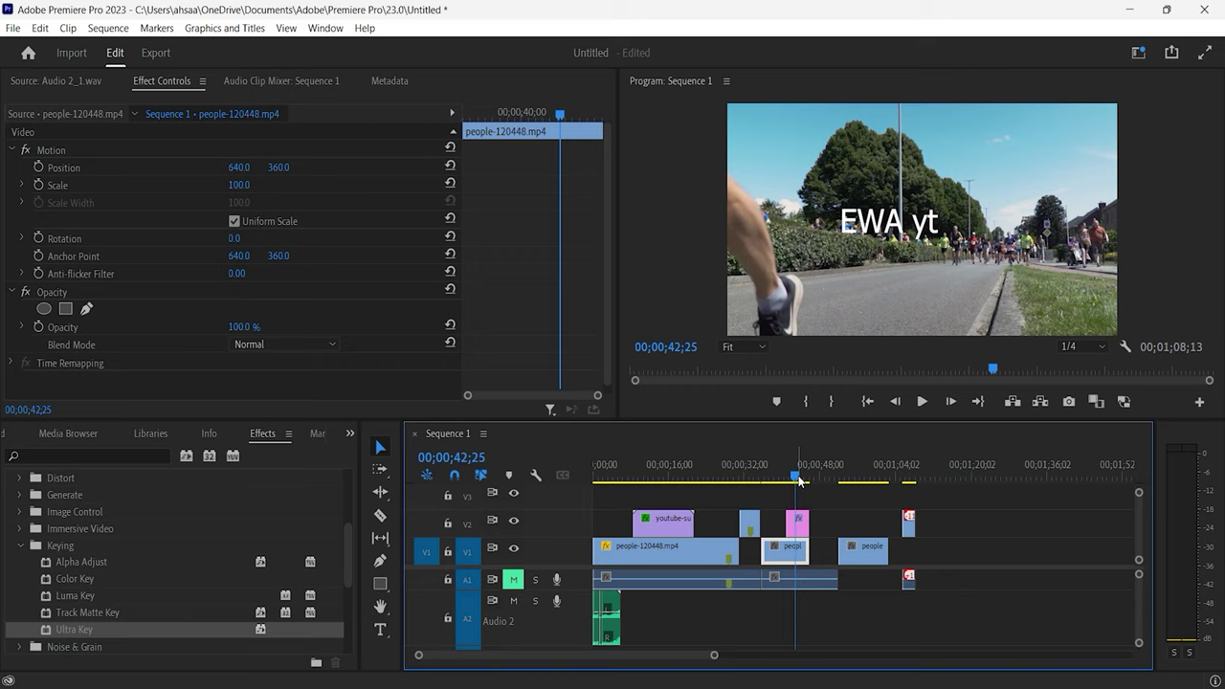
left_click_drag(799, 480, 814, 481)
left_click(818, 579)
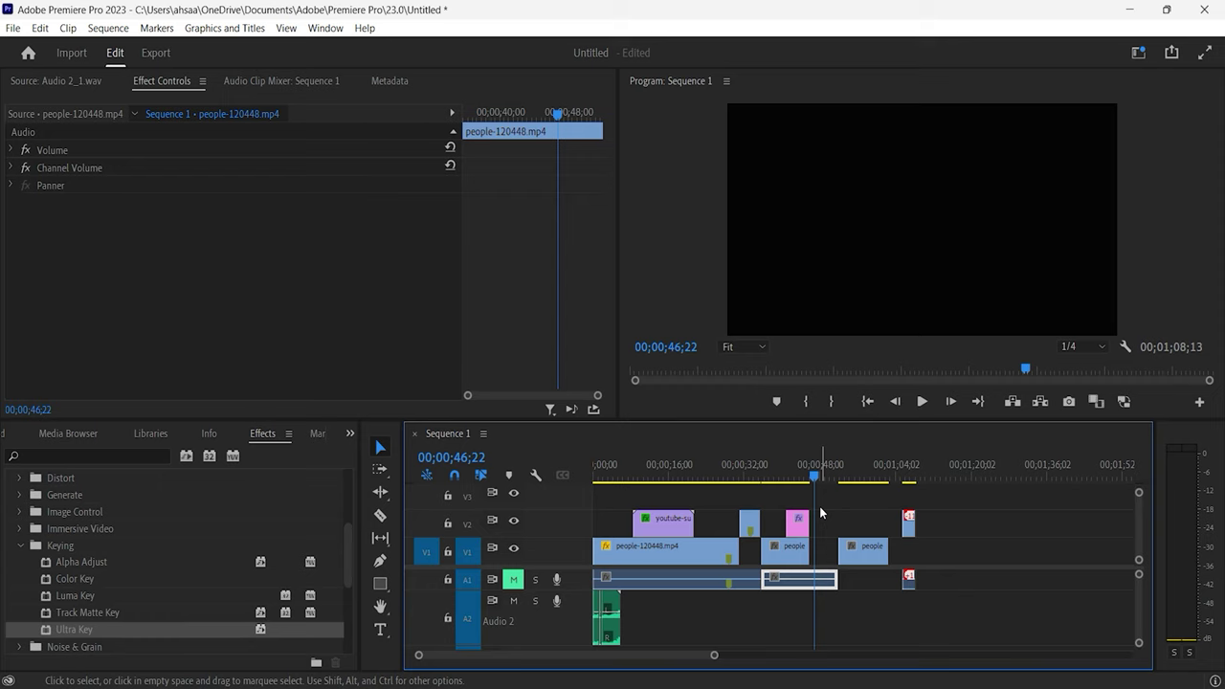
left_click(827, 594)
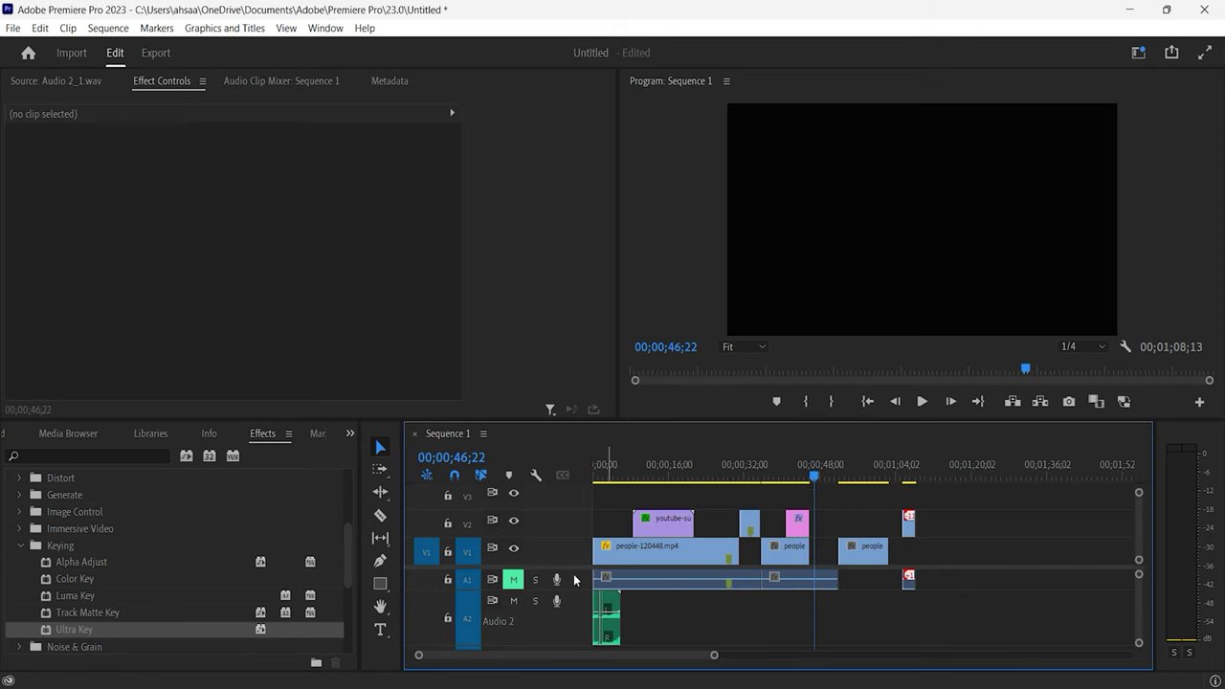
left_click_drag(813, 476, 825, 476)
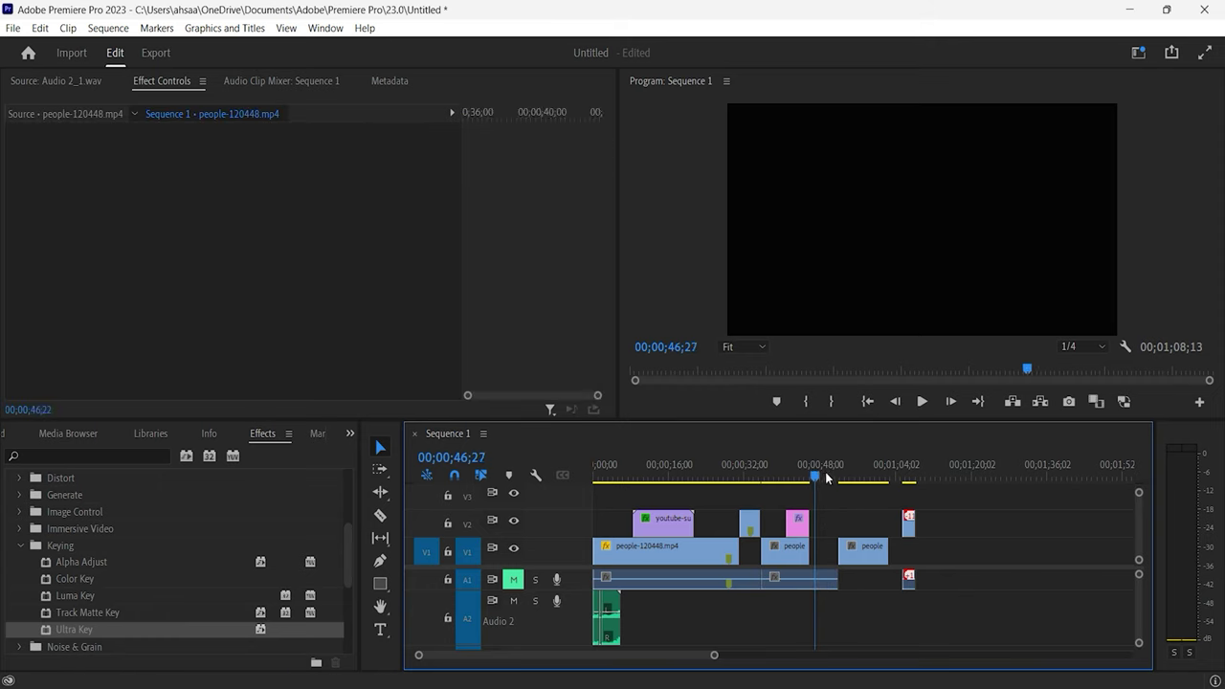
key("space")
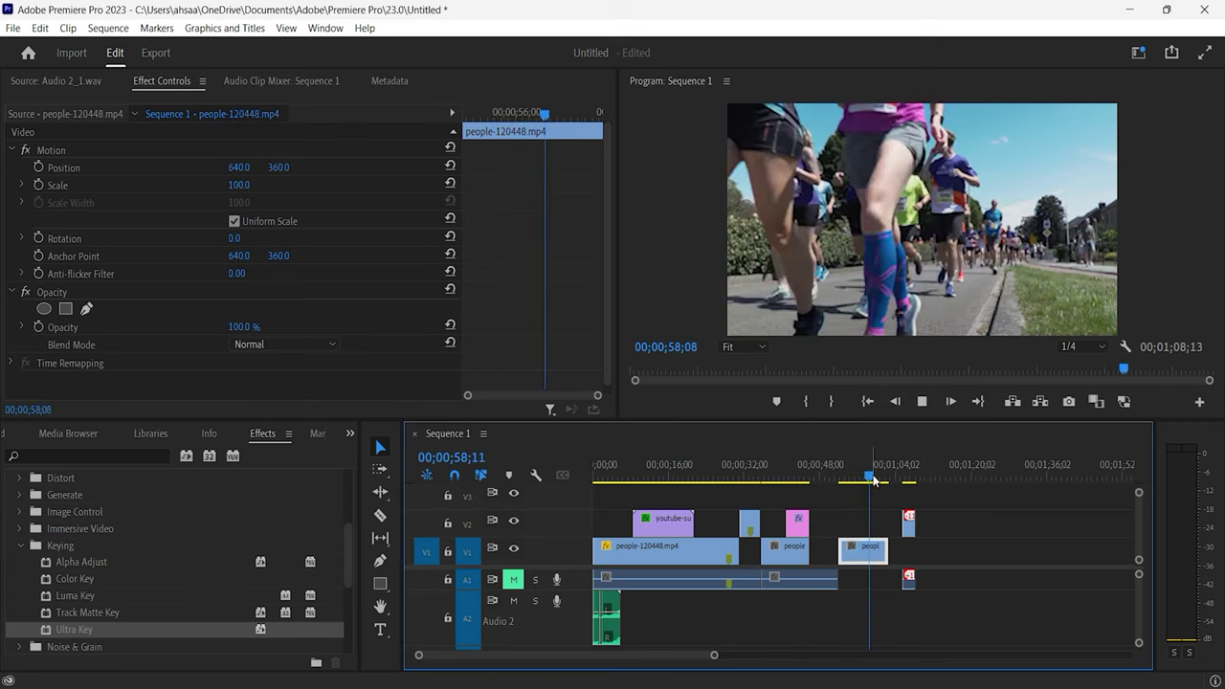
left_click_drag(885, 477, 889, 478)
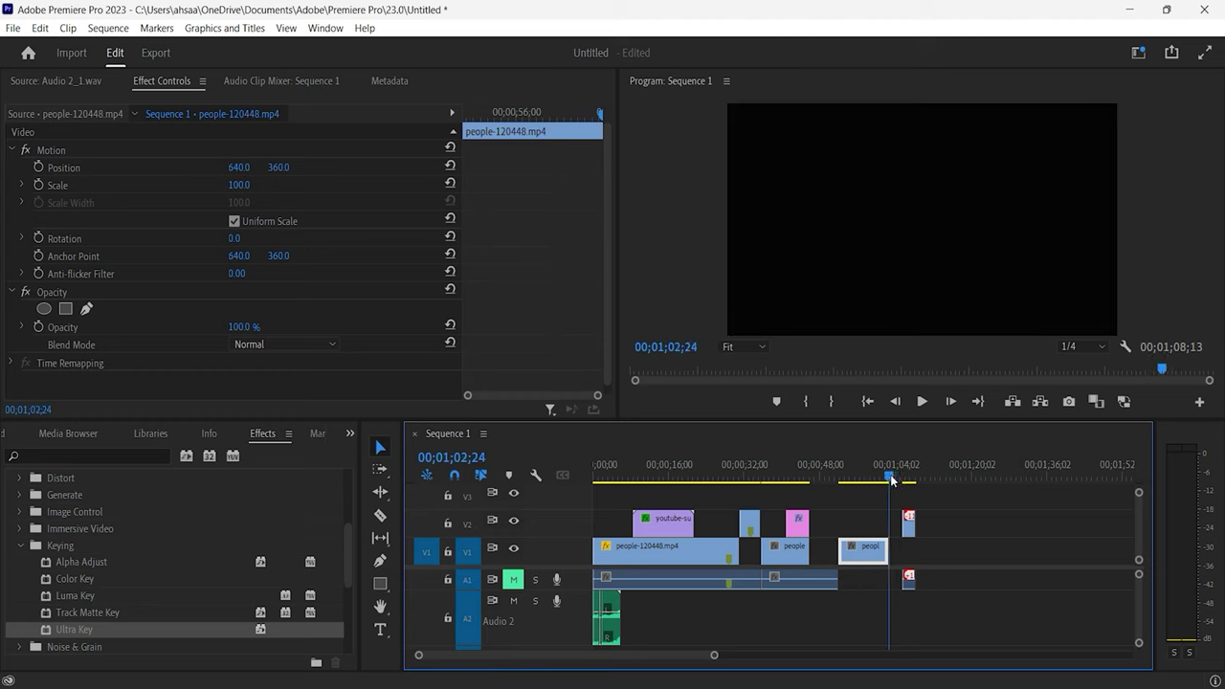
Step: Move the short end clip from V2 down onto V1 right after the last people clip
left_click_drag(908, 524, 912, 553)
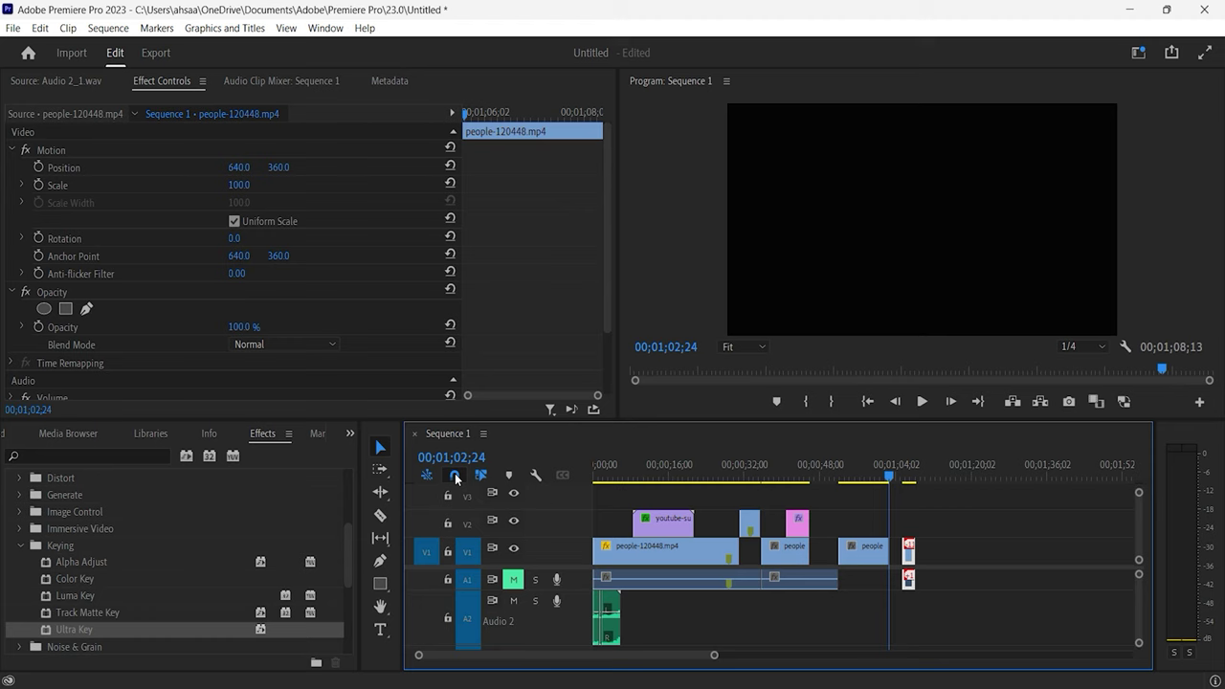
mouse_move(909, 553)
left_mouse_down()
mouse_move(910, 564)
mouse_move(912, 553)
left_mouse_up()
left_click(931, 552)
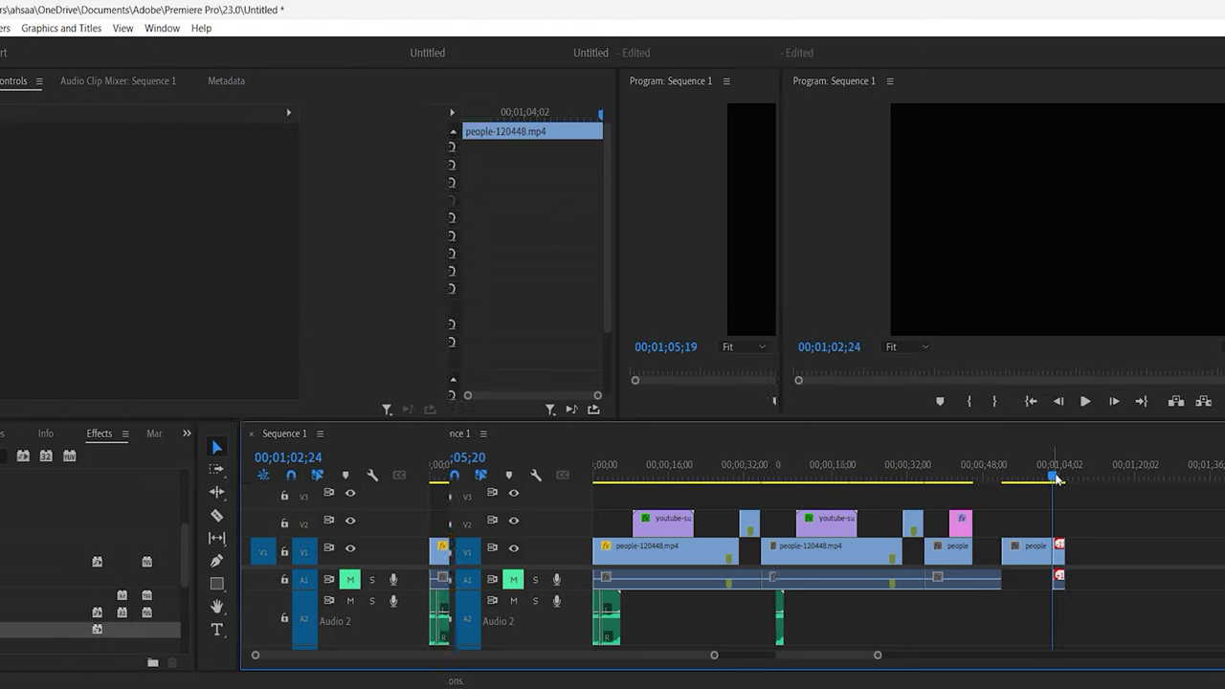
left_click(902, 479)
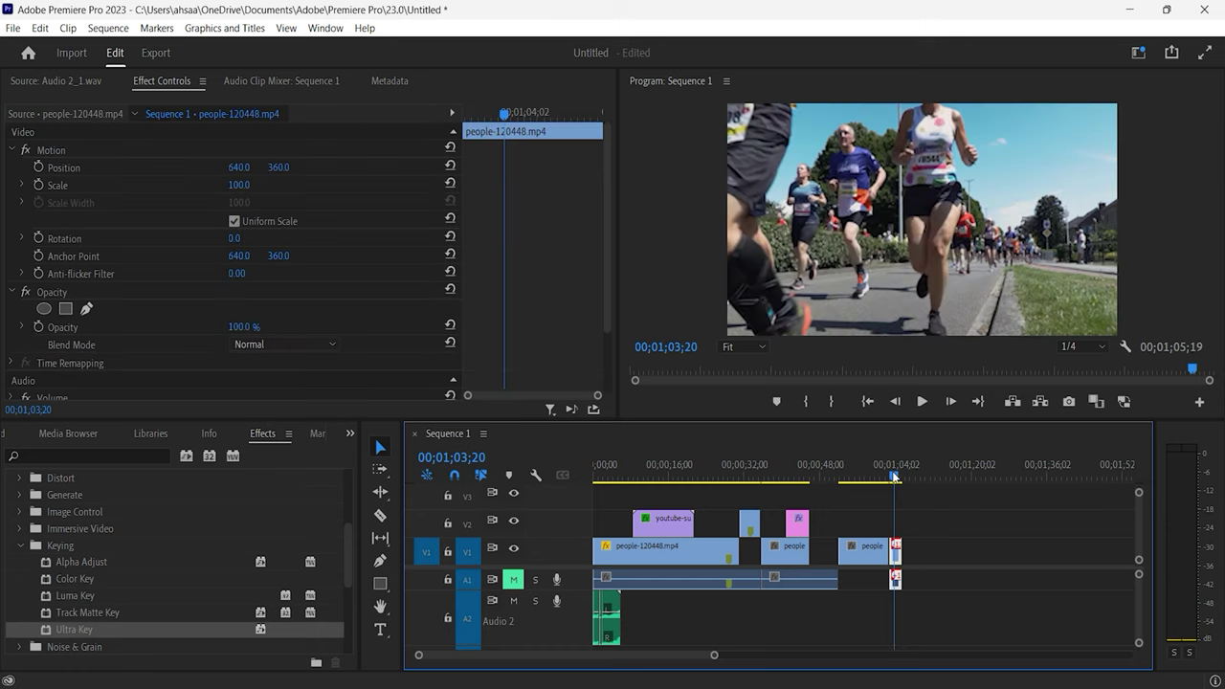